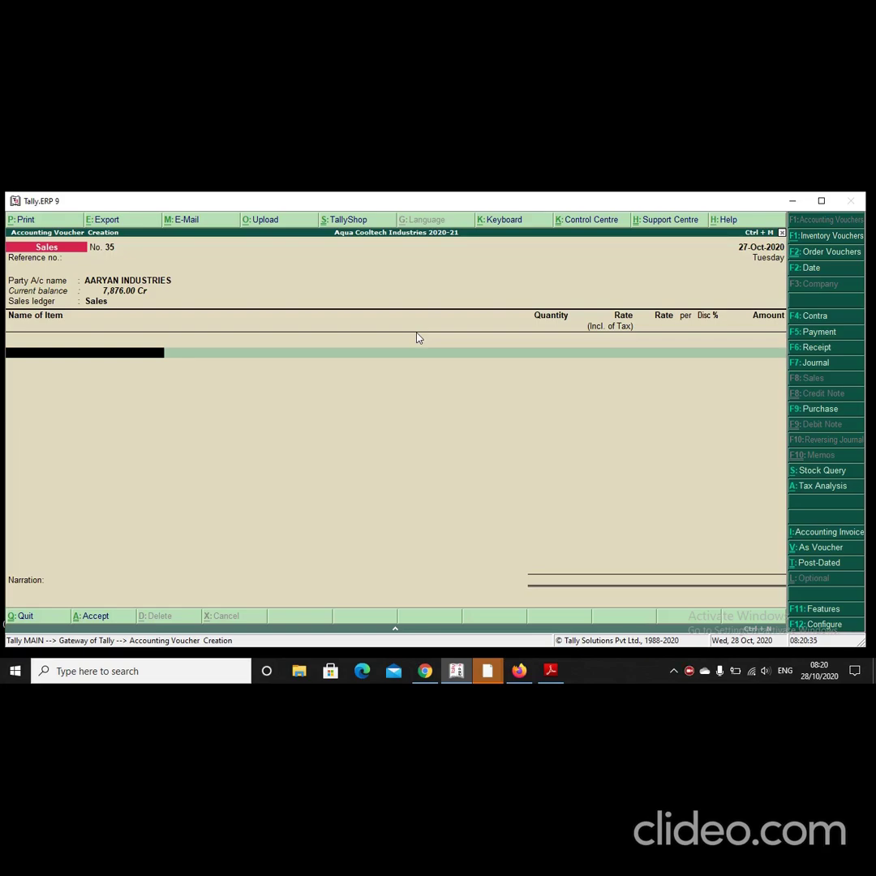
Step: Search for 'paint' and launch Paint with a blank untitled canvas
click(185, 671)
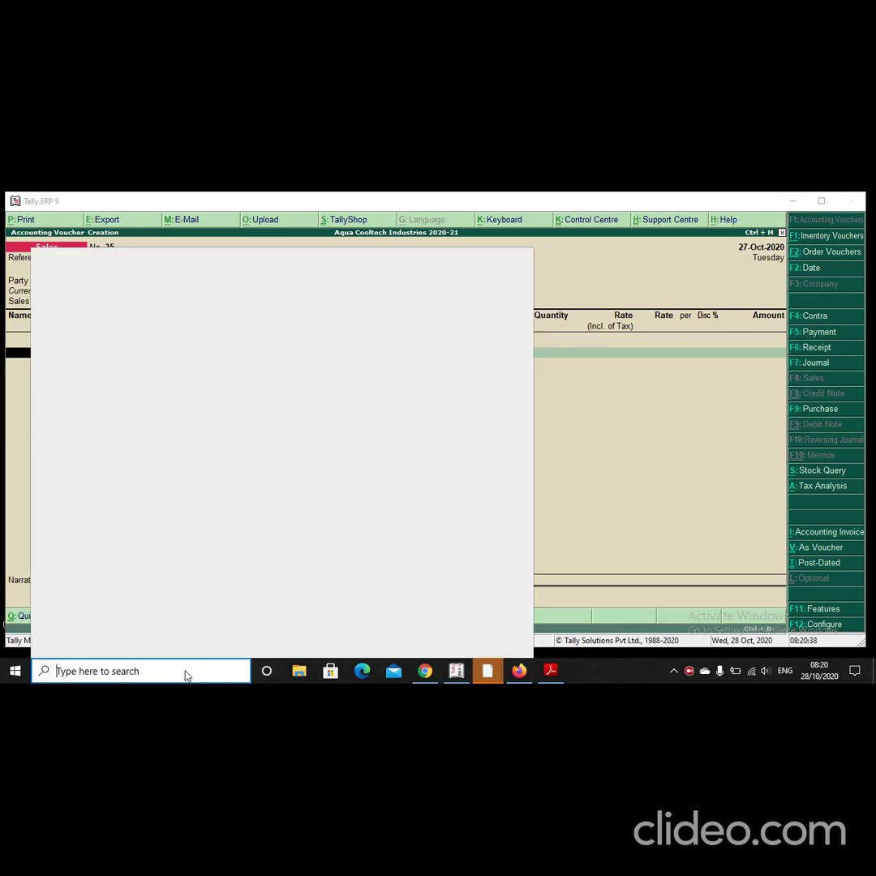
text(paint)
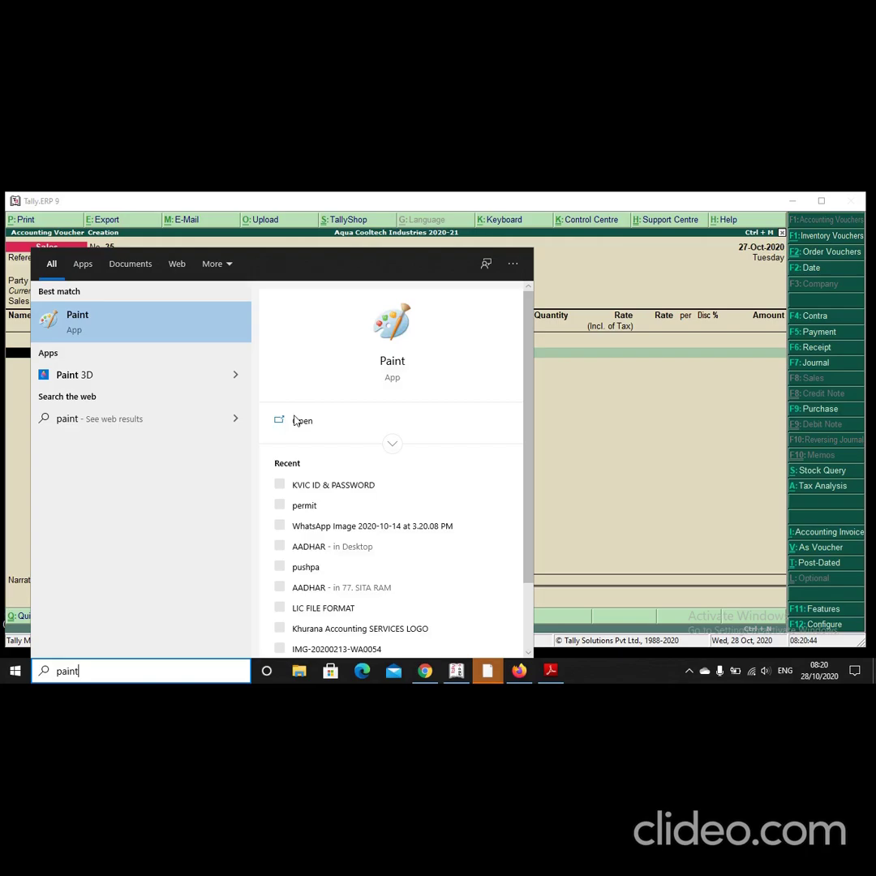
click(297, 420)
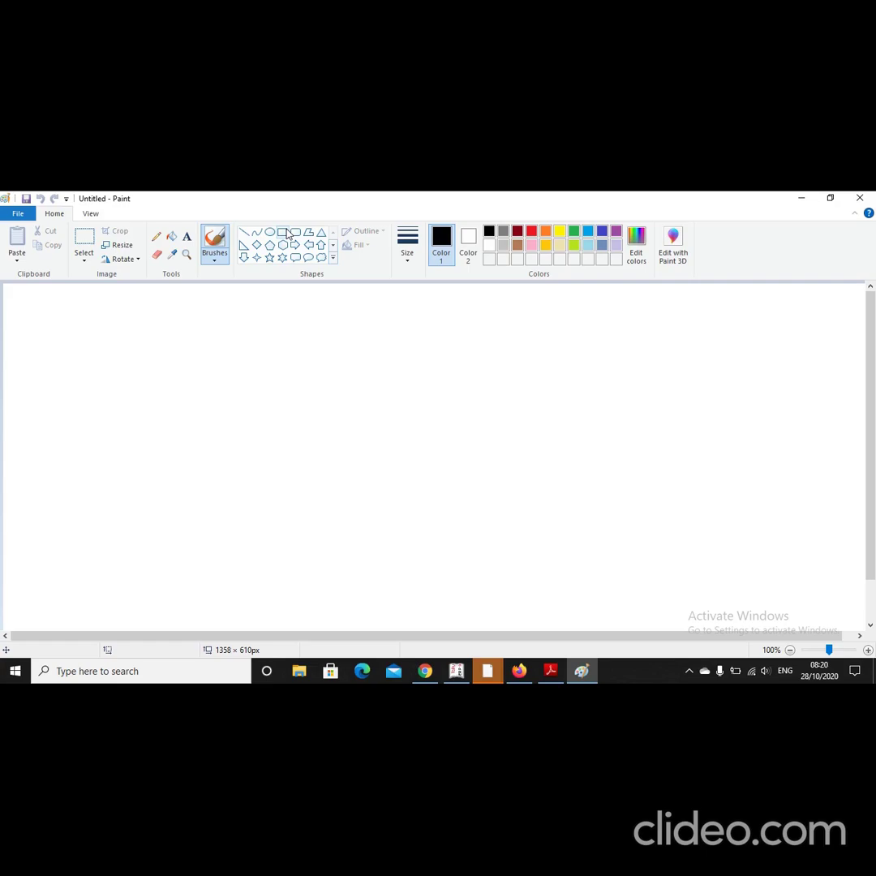
Step: Draw three adjoining rectangles with the Rectangle tool
click(287, 234)
drag(124, 317, 246, 397)
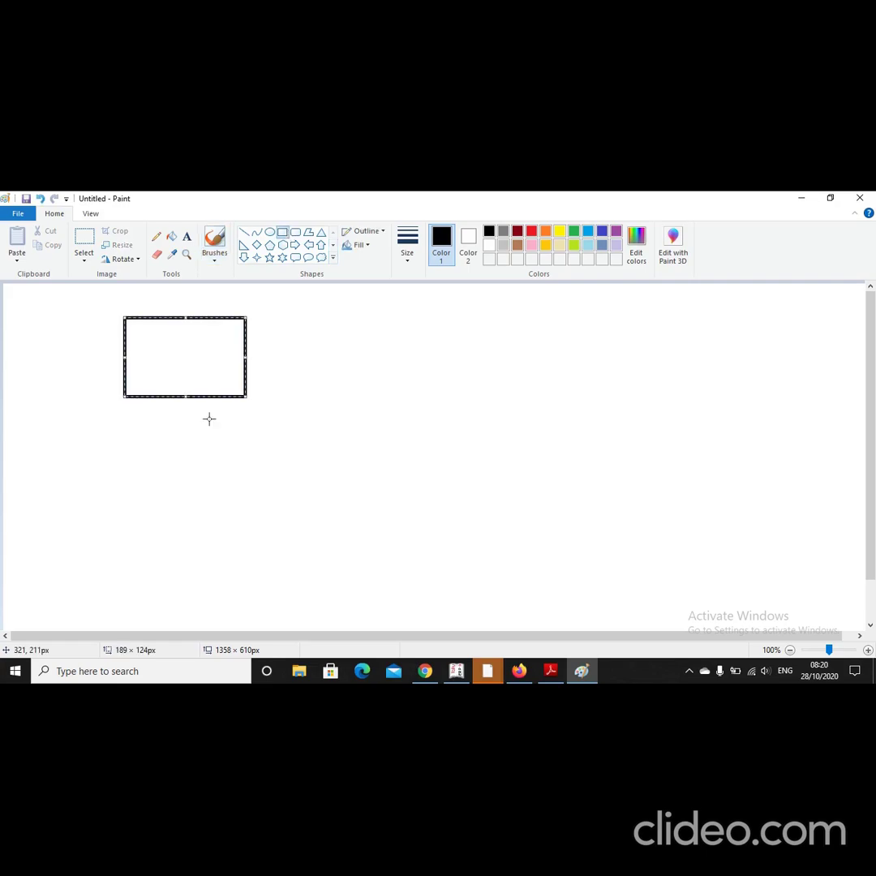
drag(245, 397, 375, 502)
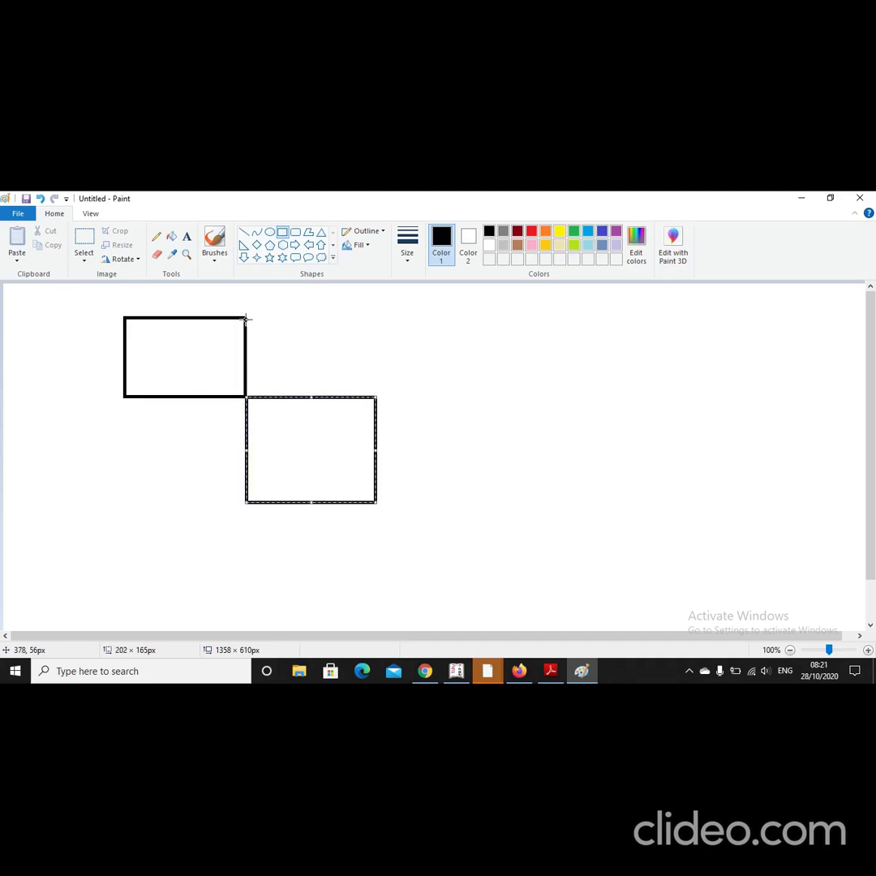
drag(246, 318, 376, 395)
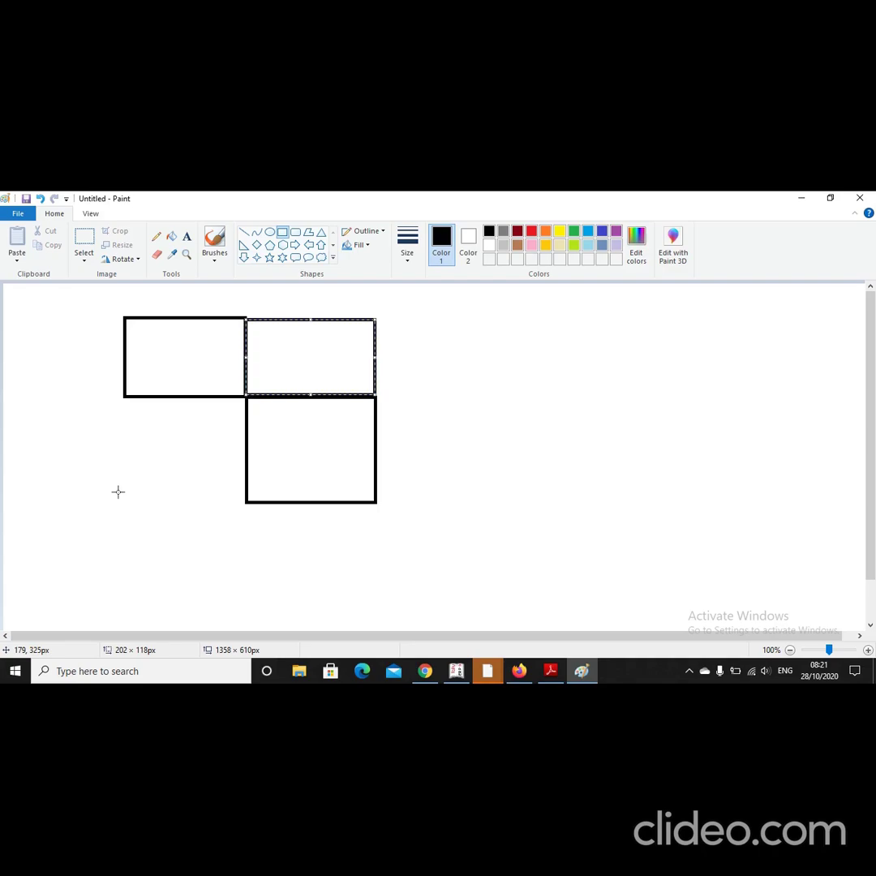
click(118, 490)
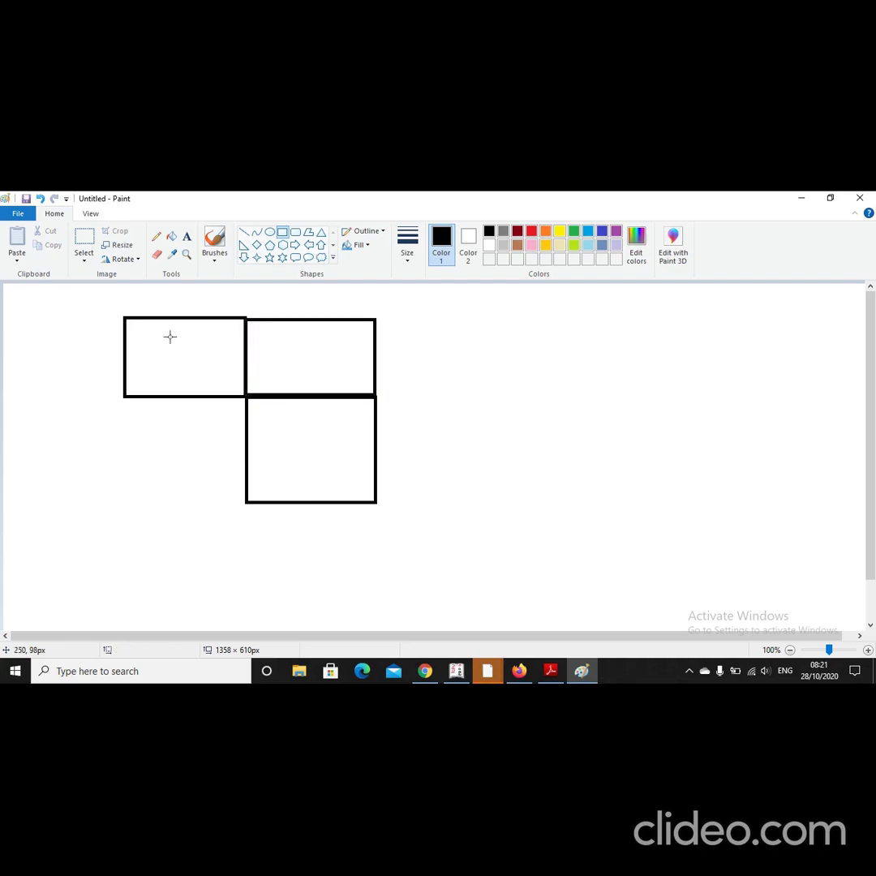
Step: Label the three boxes 'intra state', with 'intra stae' in the lower box
click(187, 236)
click(157, 342)
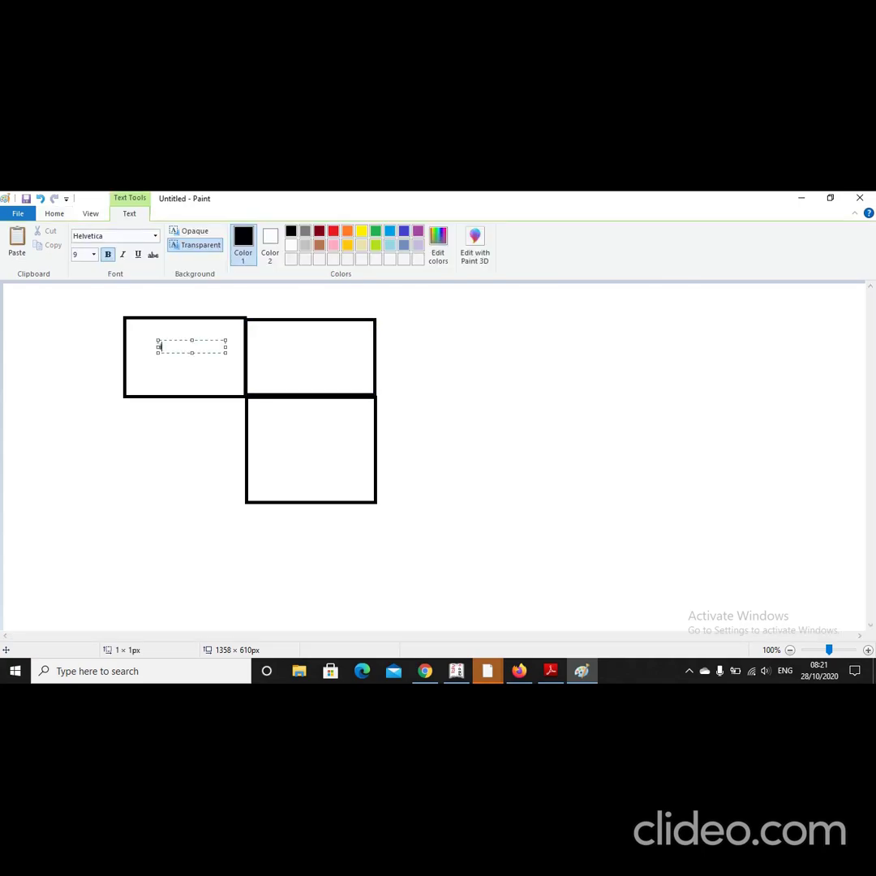
text(intra)
text( head)
key(BackSpace)
key(BackSpace)
key(BackSpace)
key(BackSpace)
key(BackSpace)
text(state)
click(321, 363)
click(318, 358)
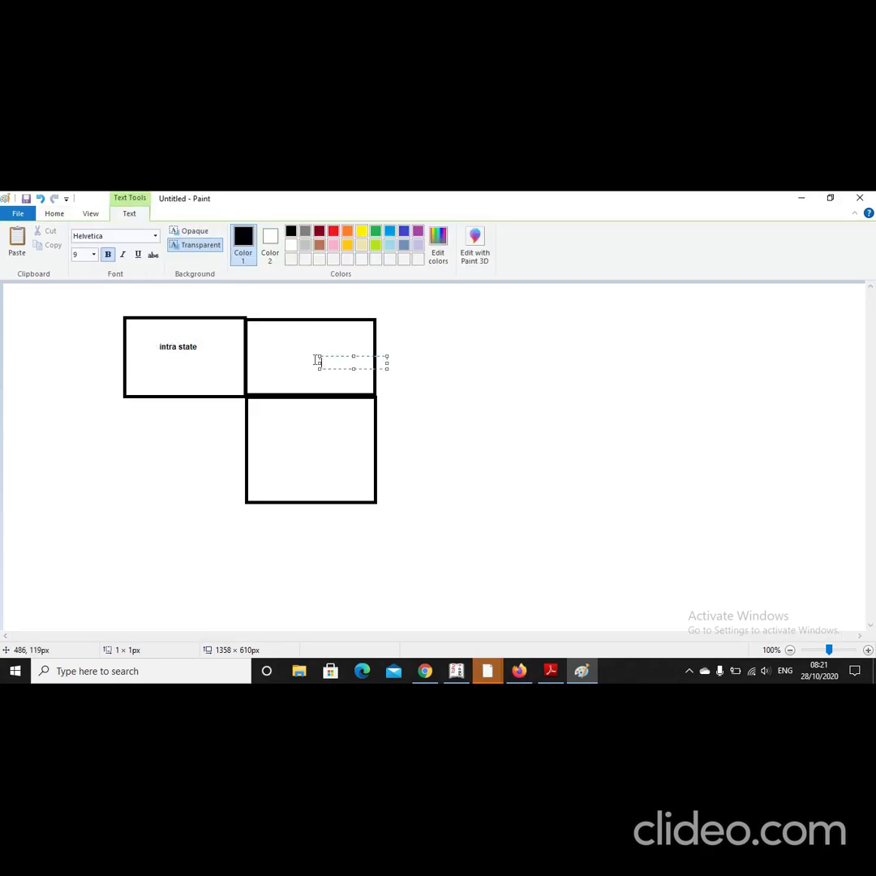
text(intra state)
click(308, 446)
click(308, 446)
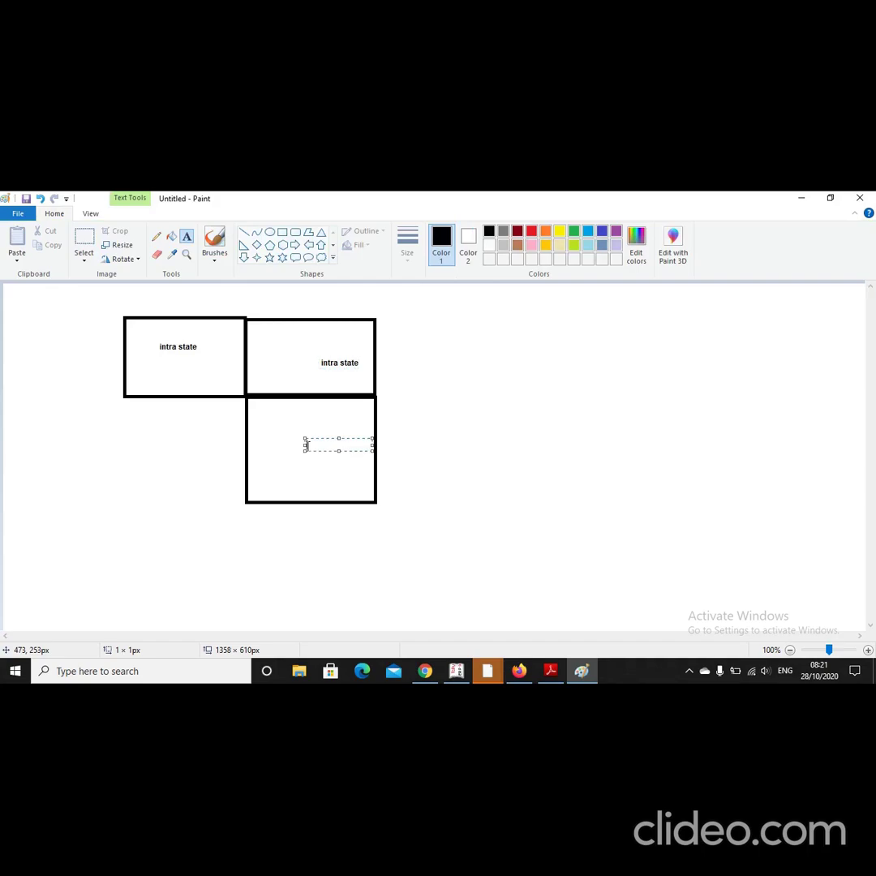
text(intra stae)
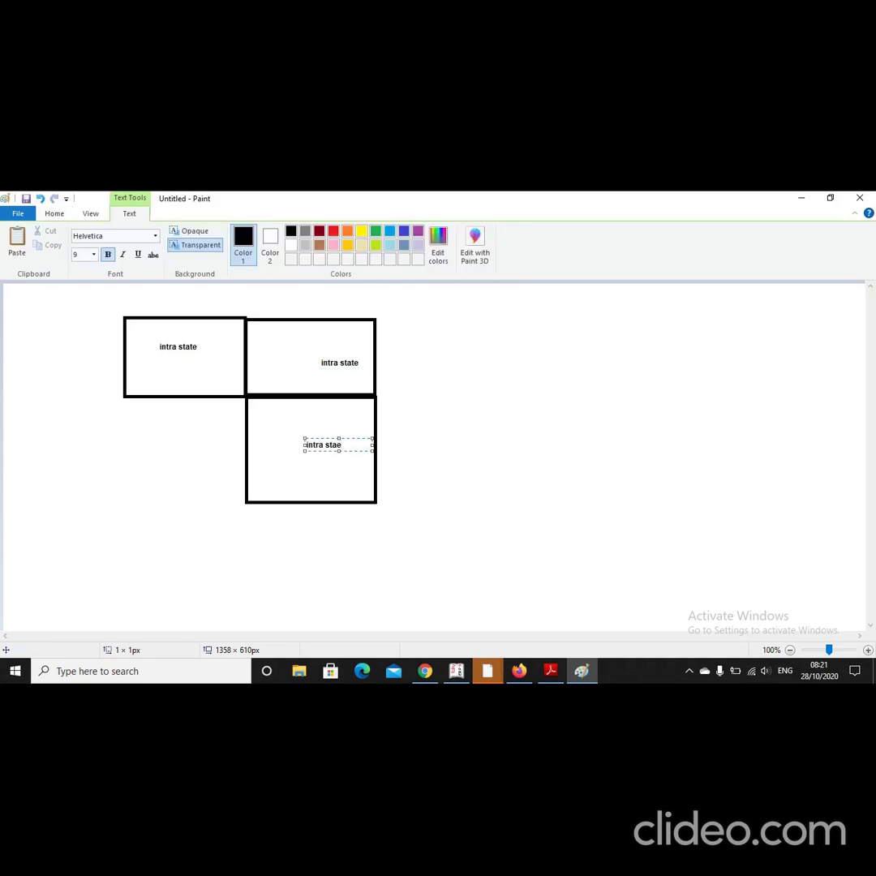
click(282, 430)
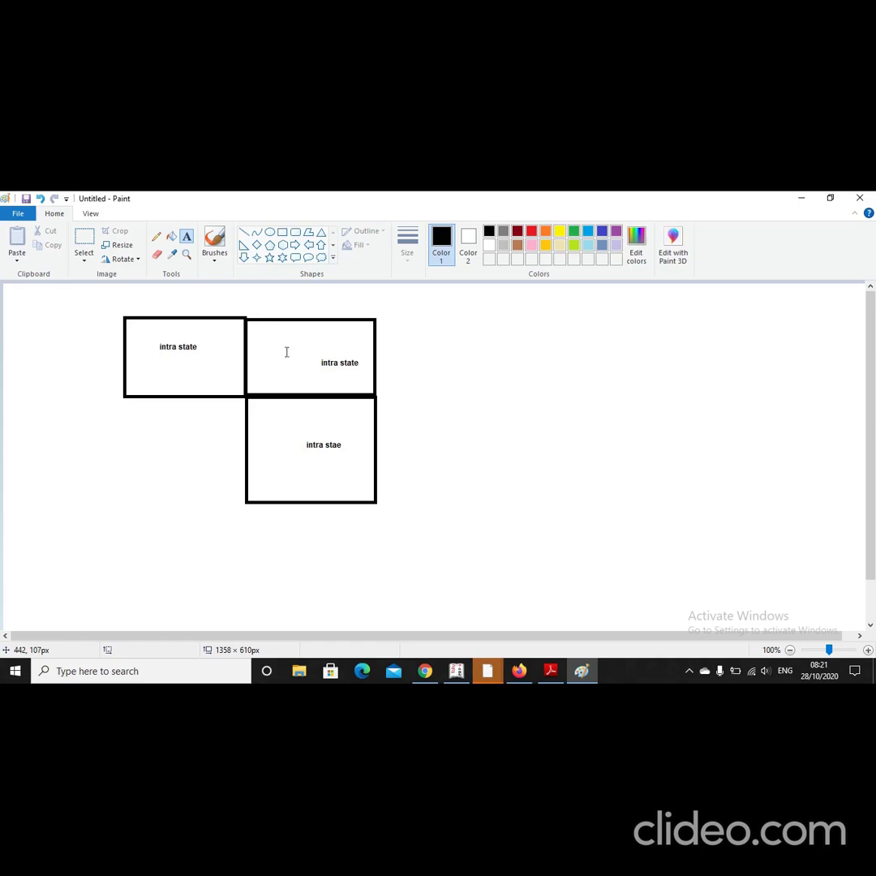
Step: Add 'inter state' labels on the two shared borders between the boxes
click(238, 355)
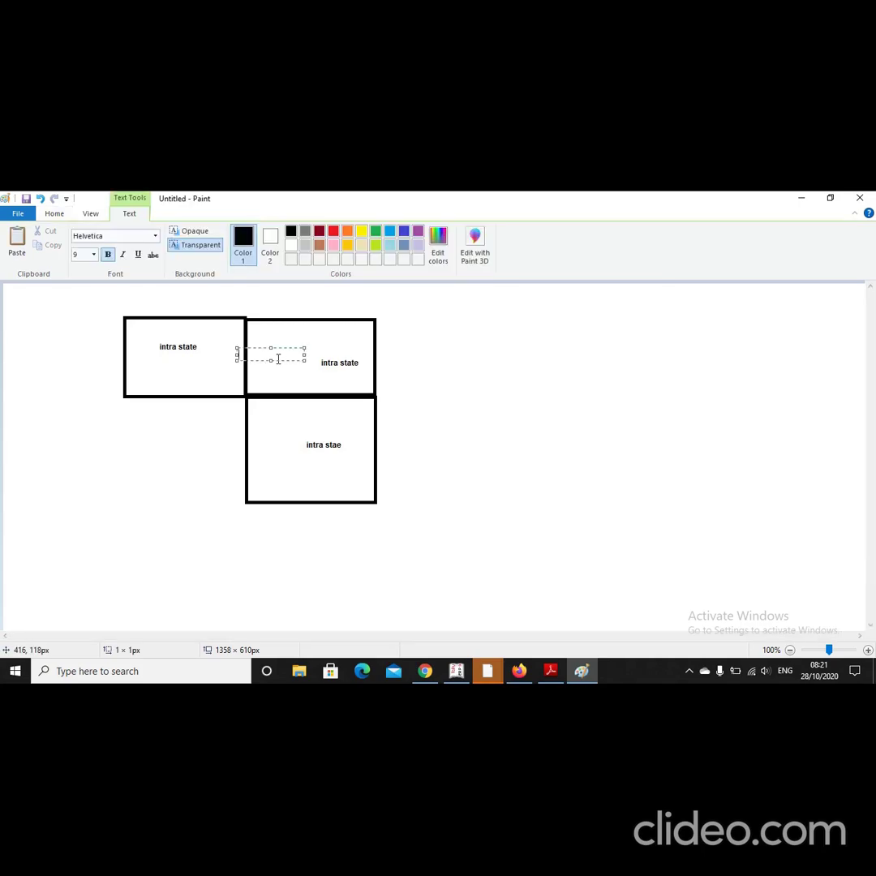
text(inter state)
click(284, 417)
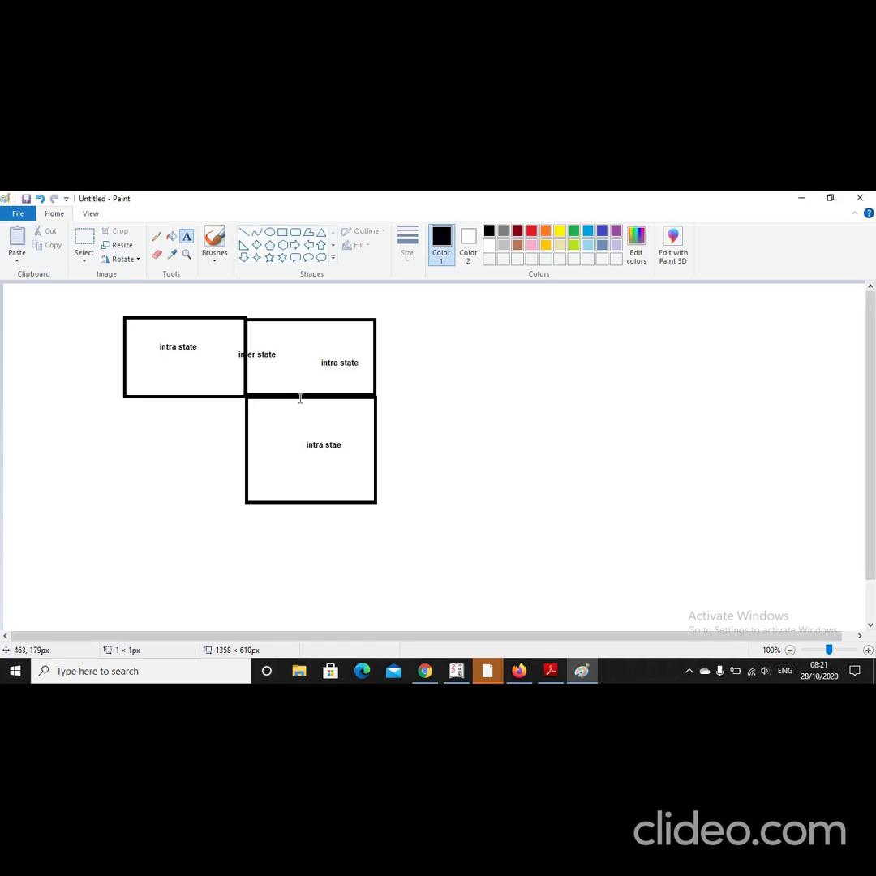
drag(298, 392, 366, 403)
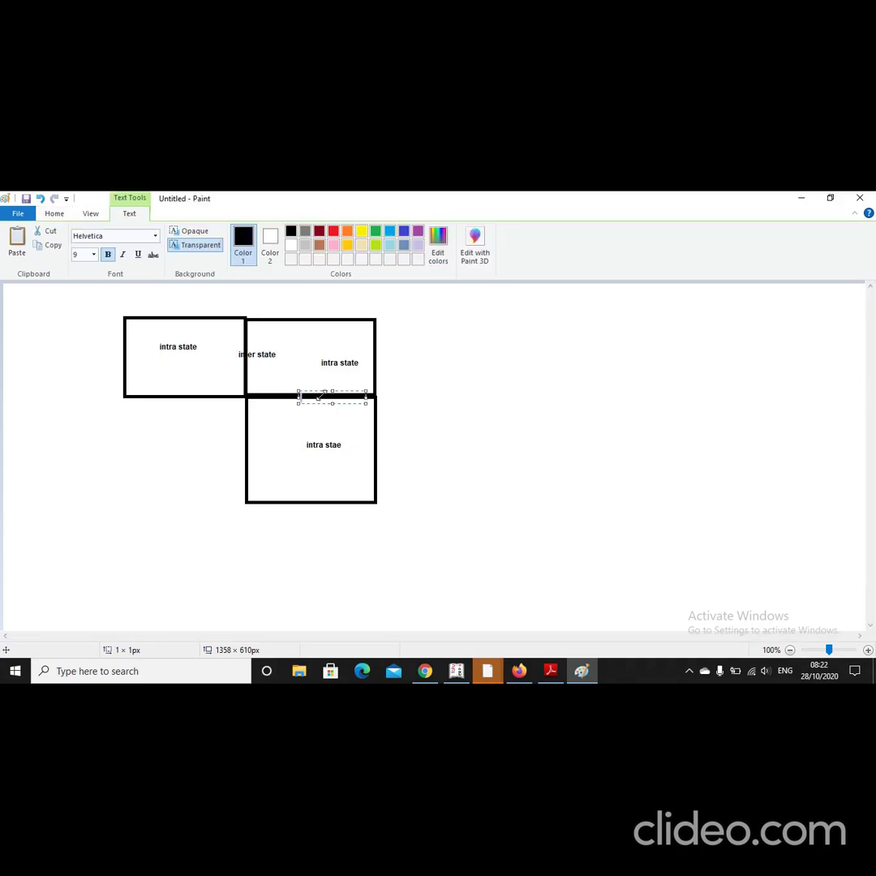
text(inter state)
click(469, 442)
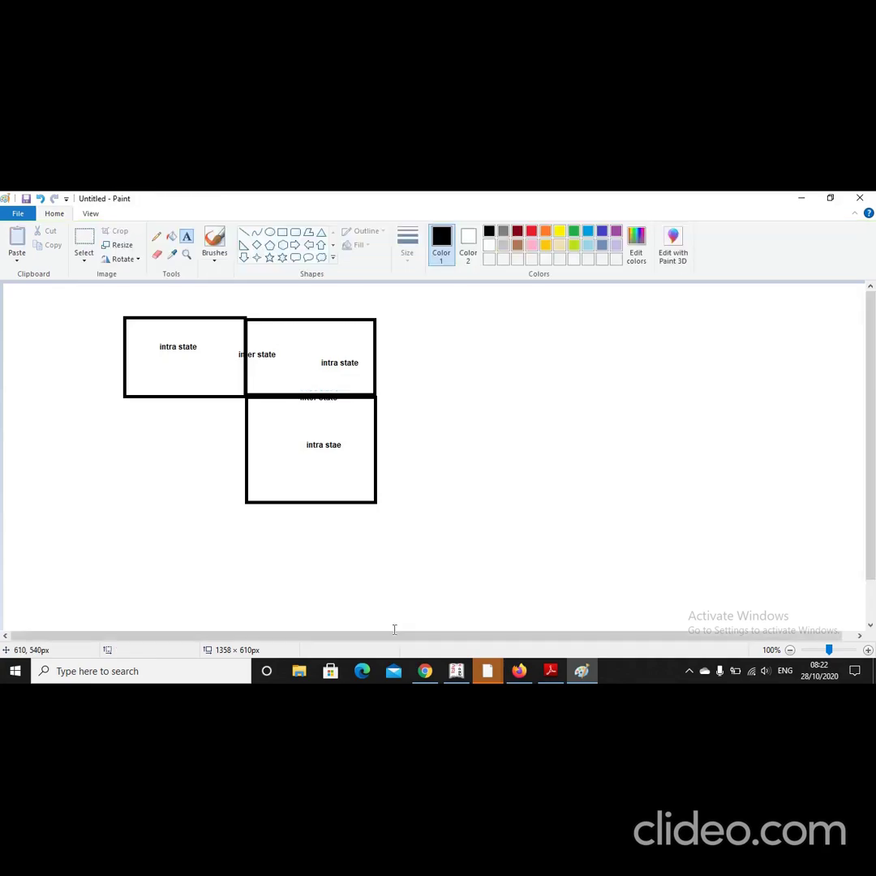
Step: Add a note reading 'intra' over 'cgst & sgst' right of the boxes
click(497, 355)
text(intra)
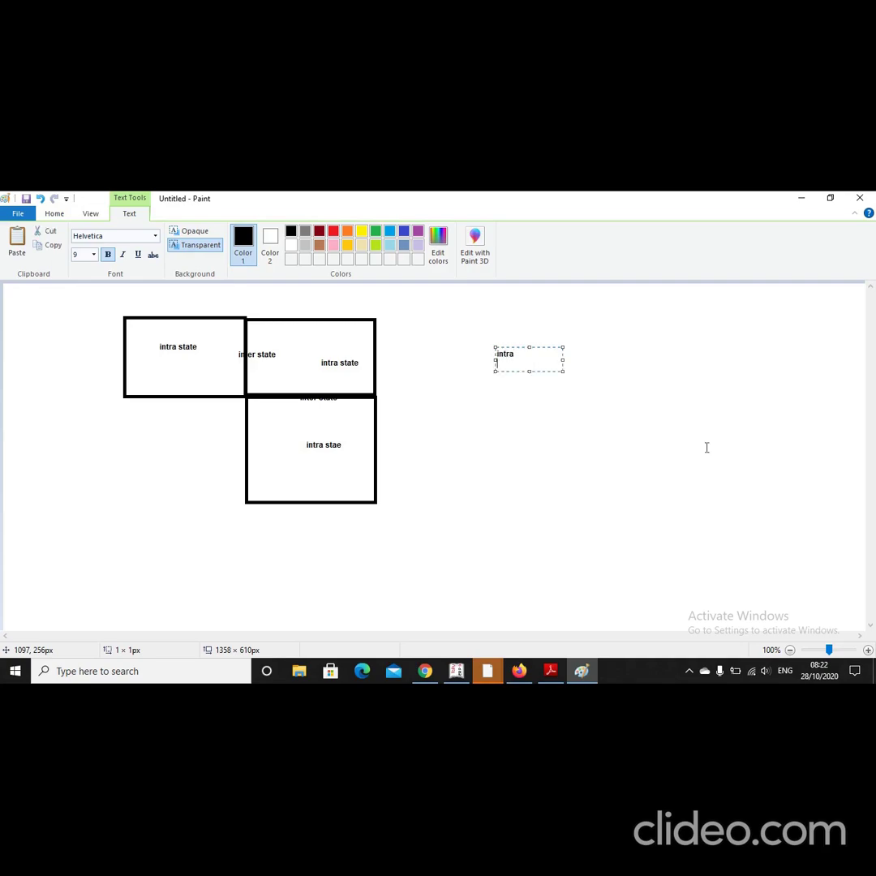
key(Return)
text(cg)
text(st )
text(& sg)
text(st)
Step: Add an 'inter' over 'igst' note below it, then prepare a tall text box
click(574, 464)
text(inter)
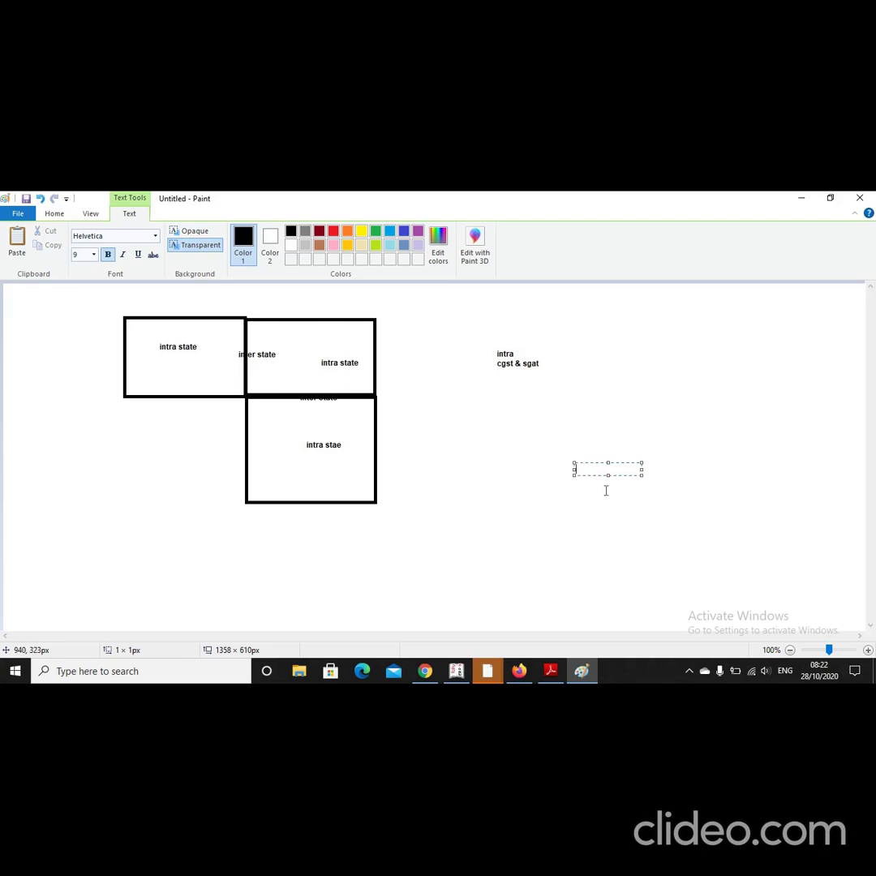
key(Return)
text(igst)
click(419, 424)
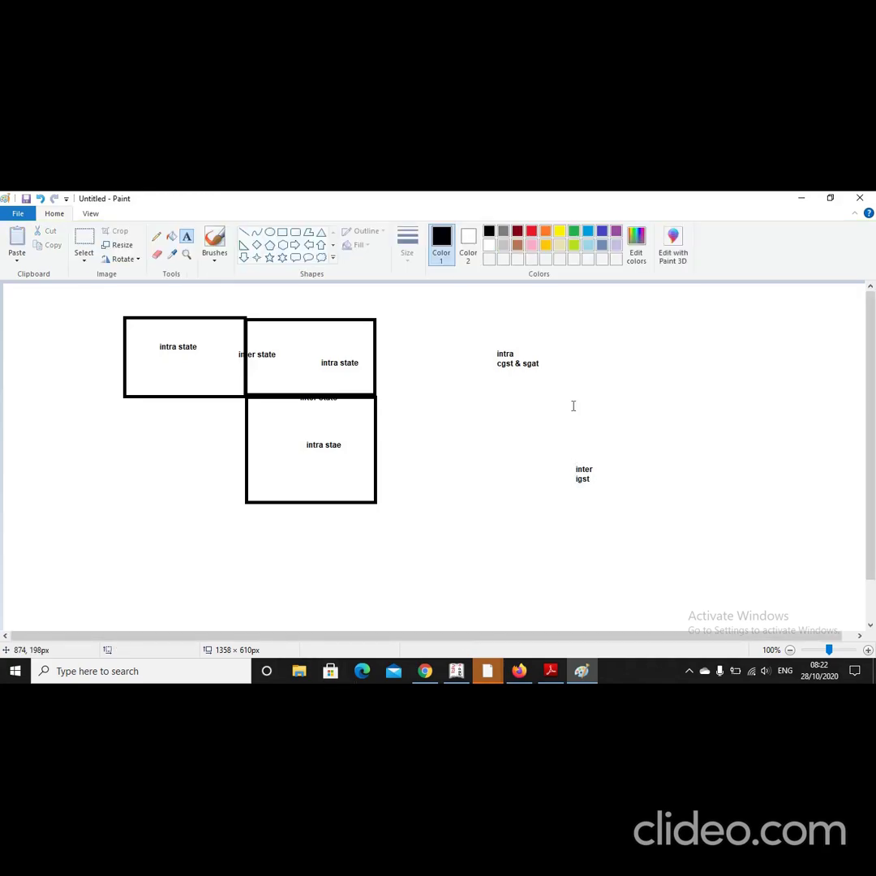
click(665, 329)
drag(699, 339, 686, 423)
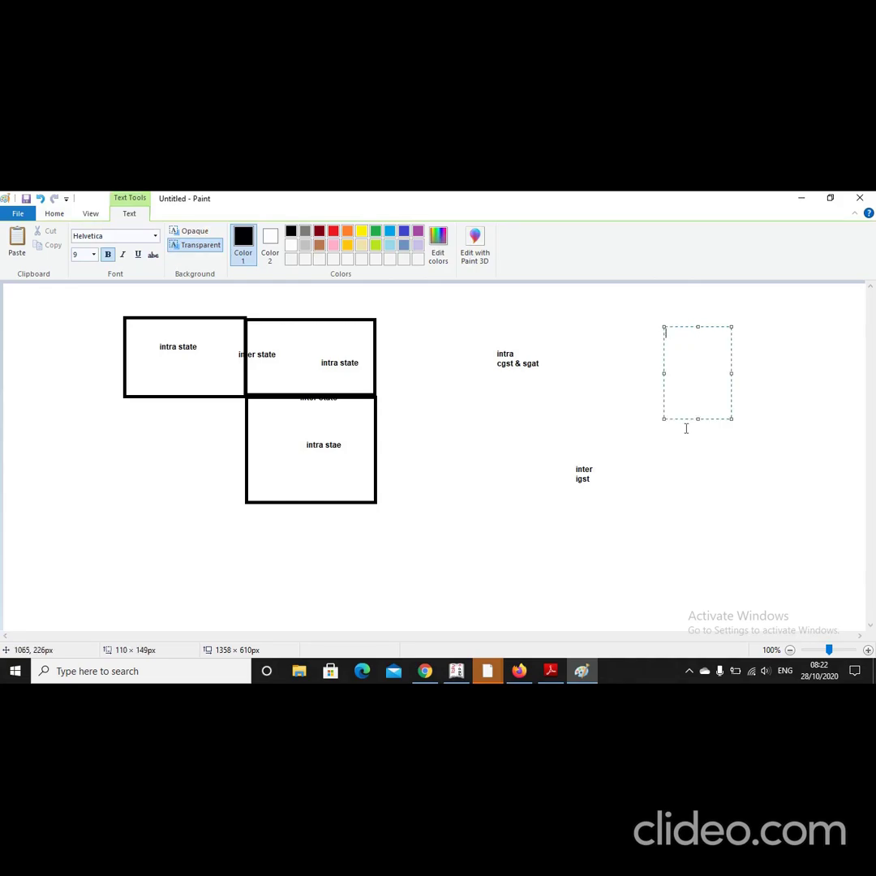
Step: Write the example: taxable goods 10000, gst rate @ 18%, a sold to b, both staty in uttarakhand
text(taxa)
text(bl)
text(e )
text(g)
text(oods )
text(10000)
key(Return)
text(gst rate )
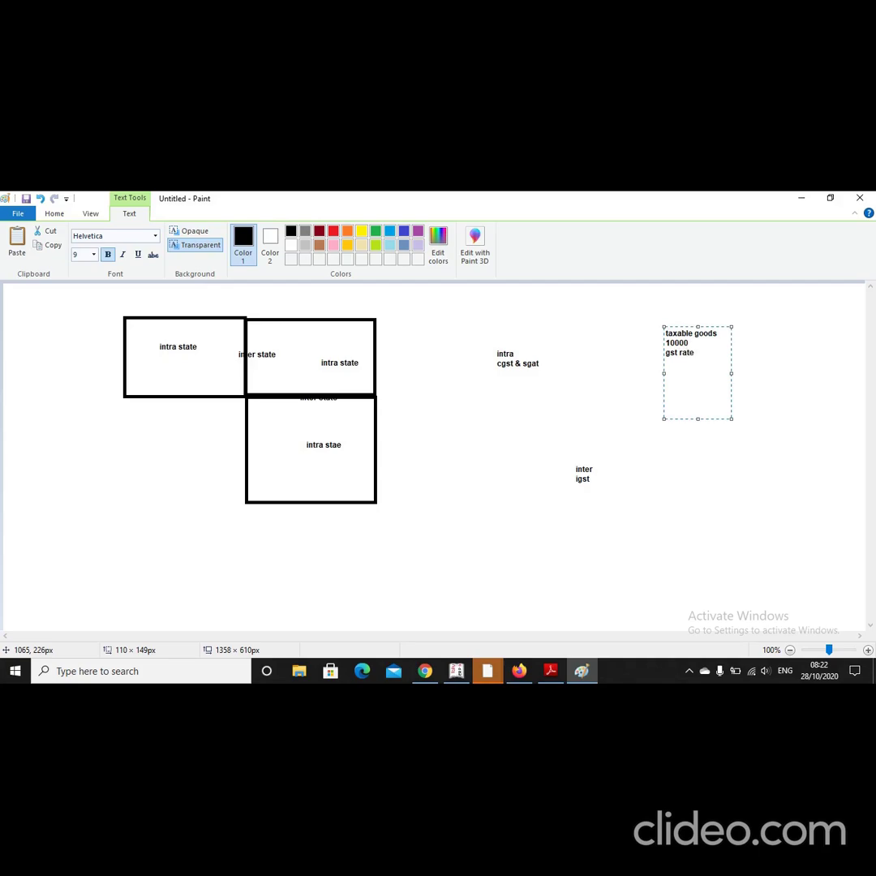
text(@ 18%)
key(Return)
text(a sold to b)
key(Return)
text(both staty in uttarakhand)
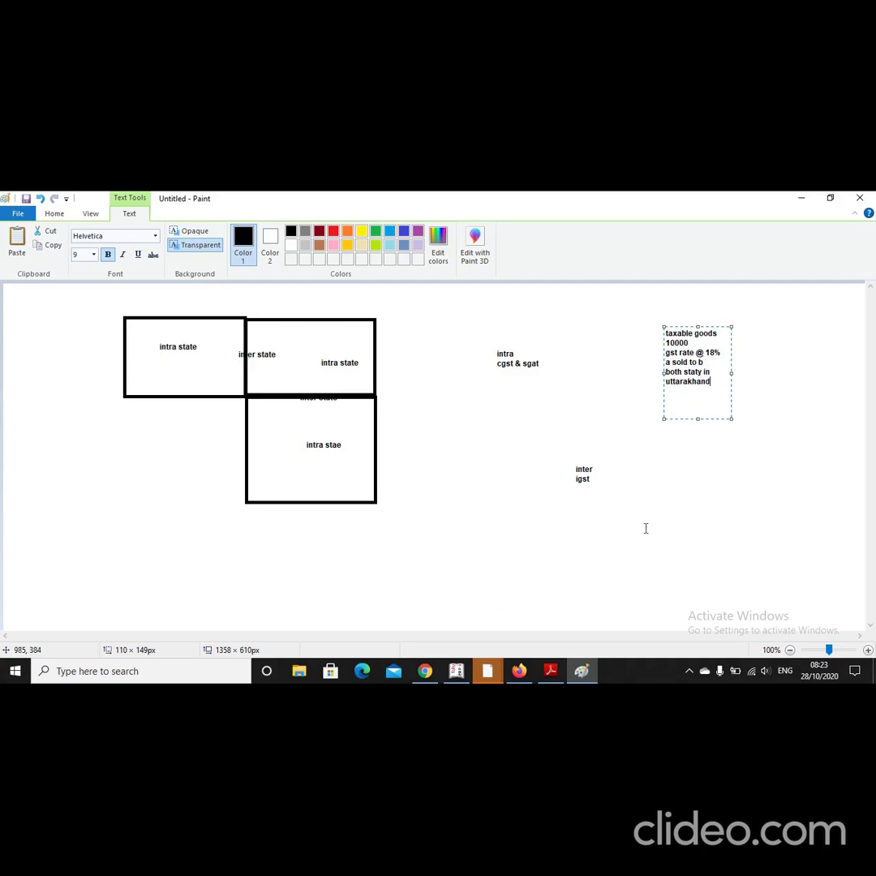
click(710, 442)
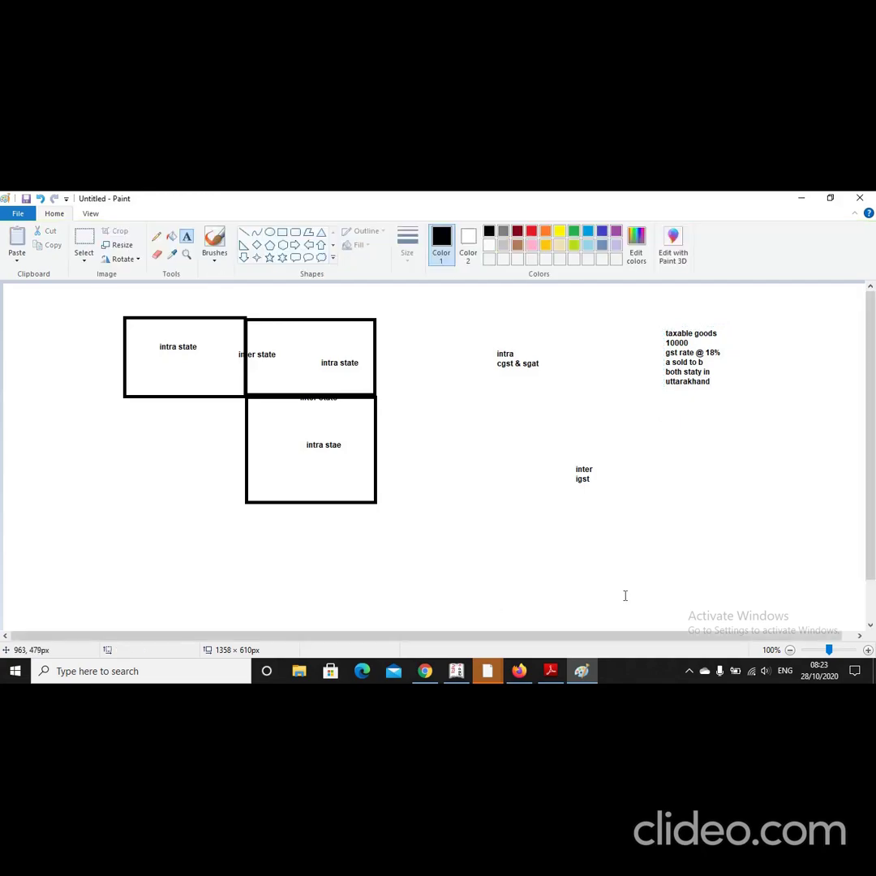
Step: Type the entry lines 'b dr', 'to sales', 'to cgst', 'to sgst' below the example
click(697, 432)
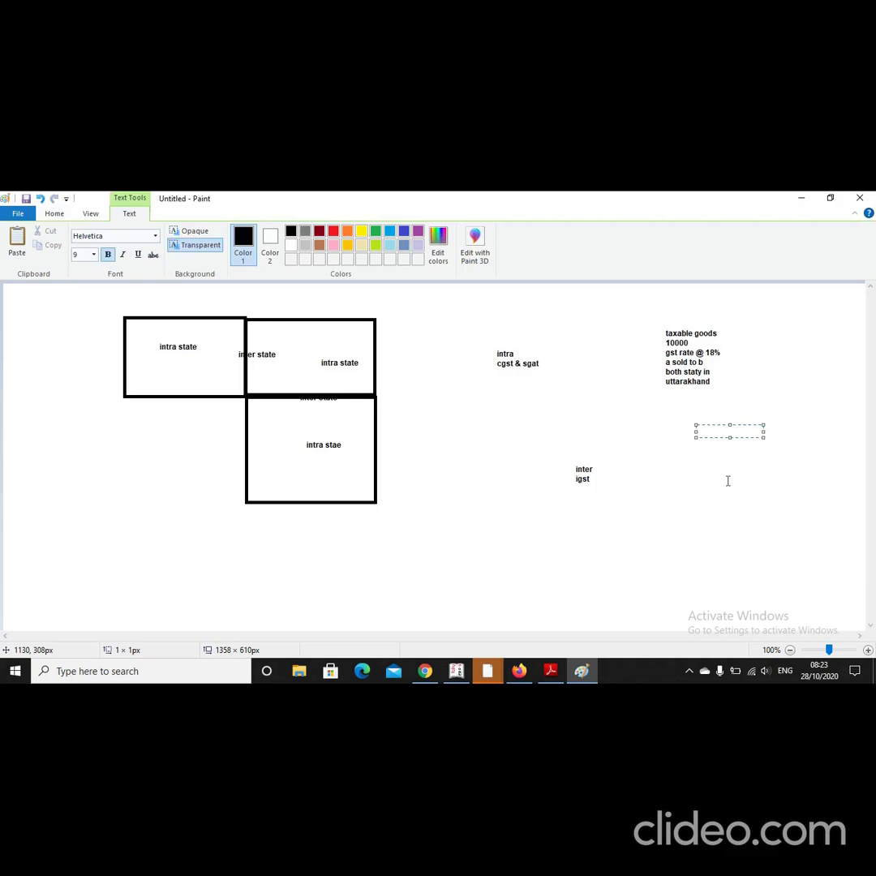
text(b dr)
key(Return)
text(to sales)
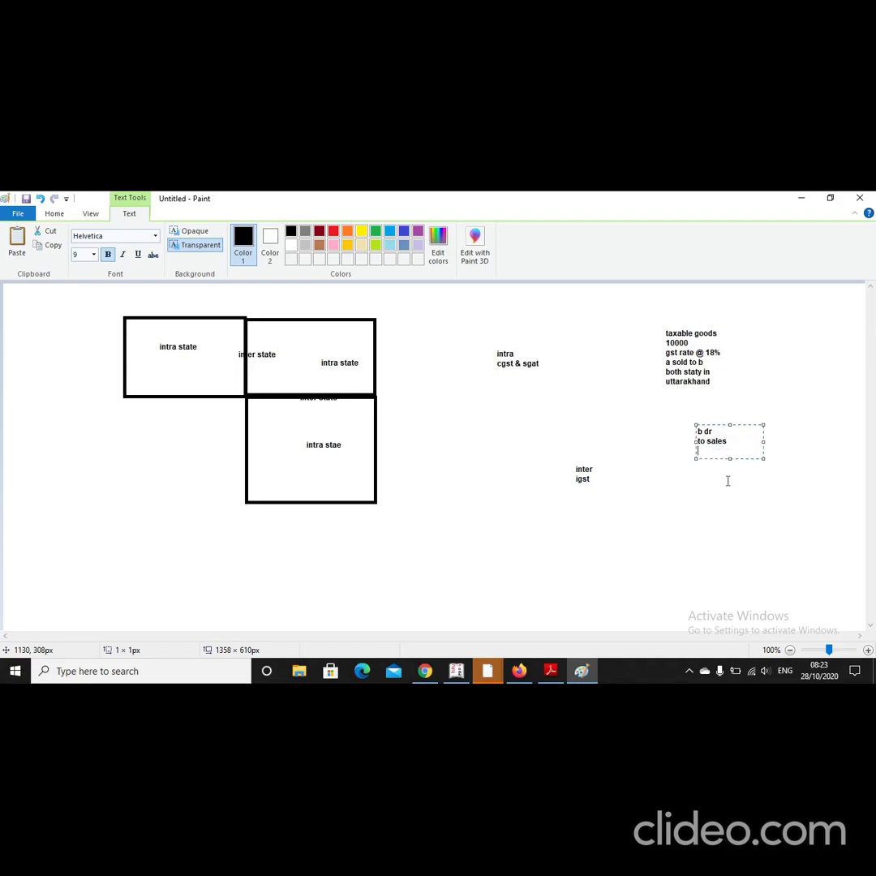
key(Return)
text(t)
text(chst)
key(BackSpace)
key(BackSpace)
key(BackSpace)
text(gst)
key(Return)
text(to sgat)
key(BackSpace)
key(BackSpace)
text(st)
Step: Fill in the amounts: sales 10000, cgst 900, sgst 900 and b dr 11800
text(10000)
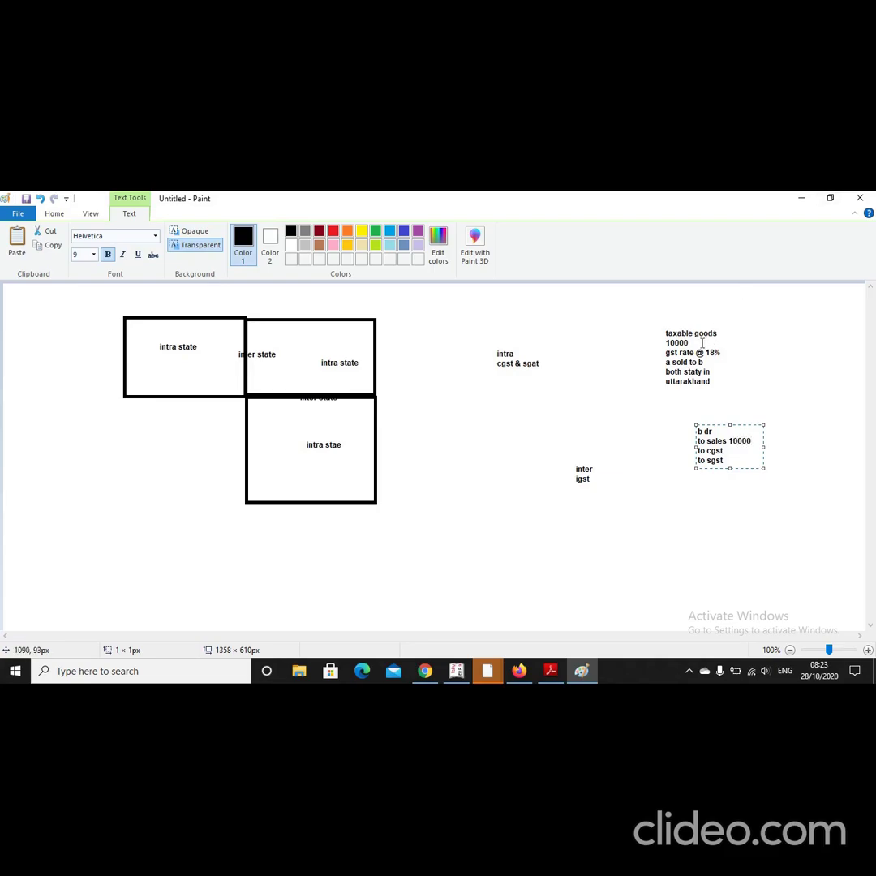
click(724, 450)
text(900)
click(723, 460)
text(900)
key(Up)
key(Up)
key(Up)
text(11800)
click(717, 533)
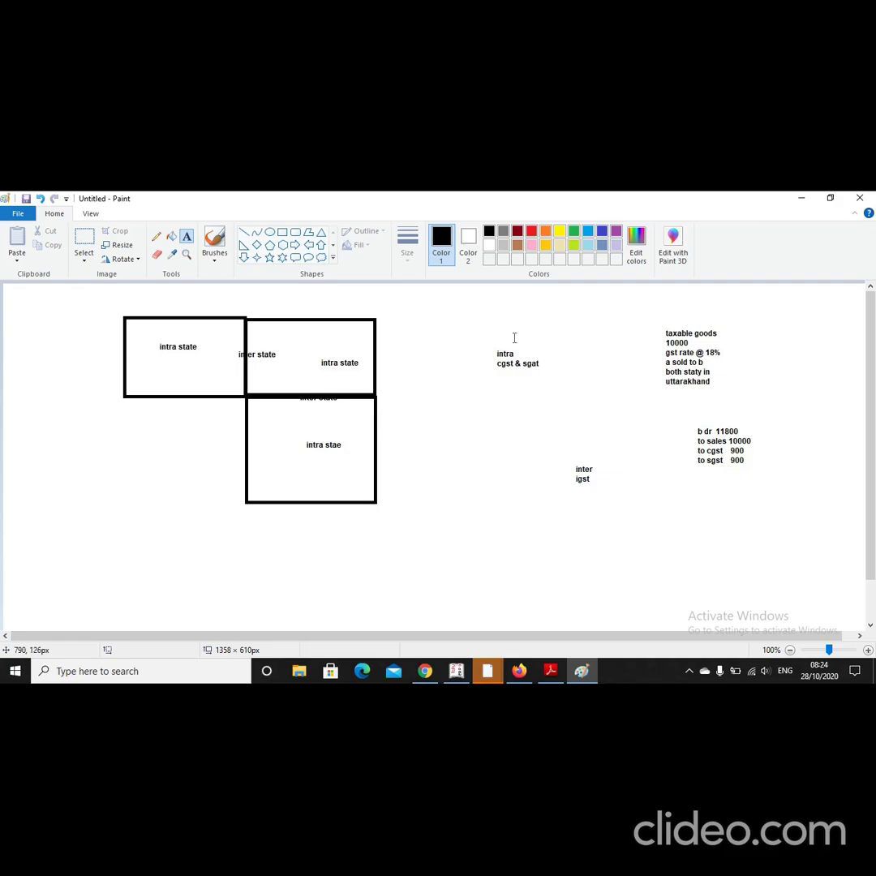
Step: Write 'b sold goods to c for rs 11000 c stay in up' beside the journal entry
click(179, 357)
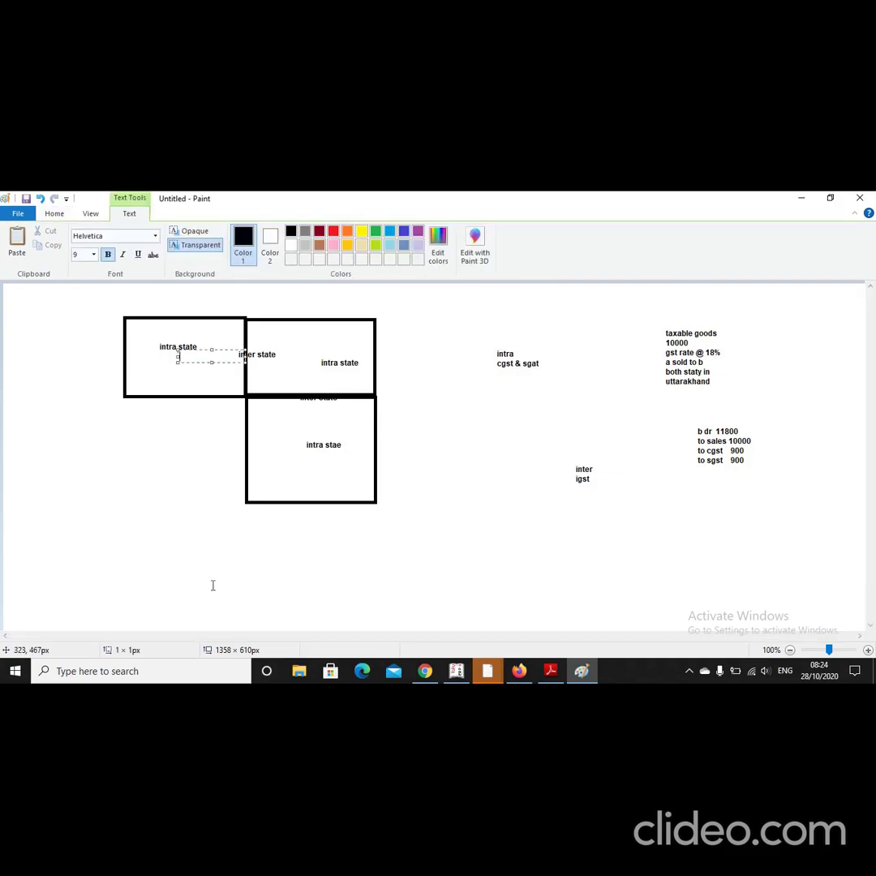
click(718, 529)
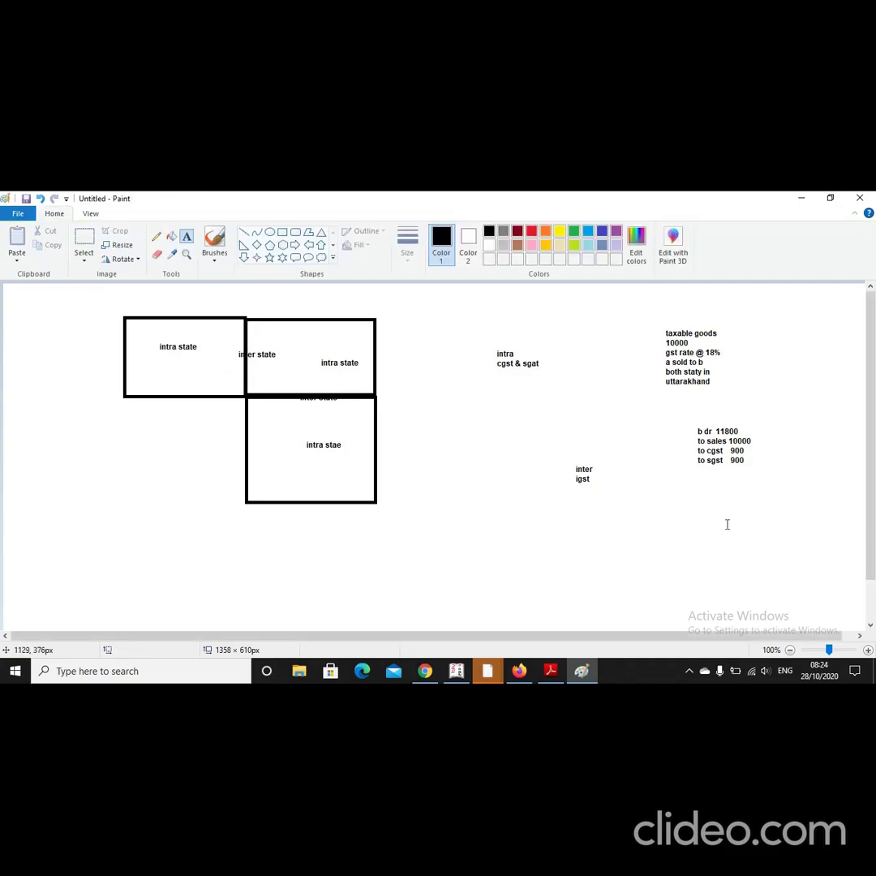
click(768, 468)
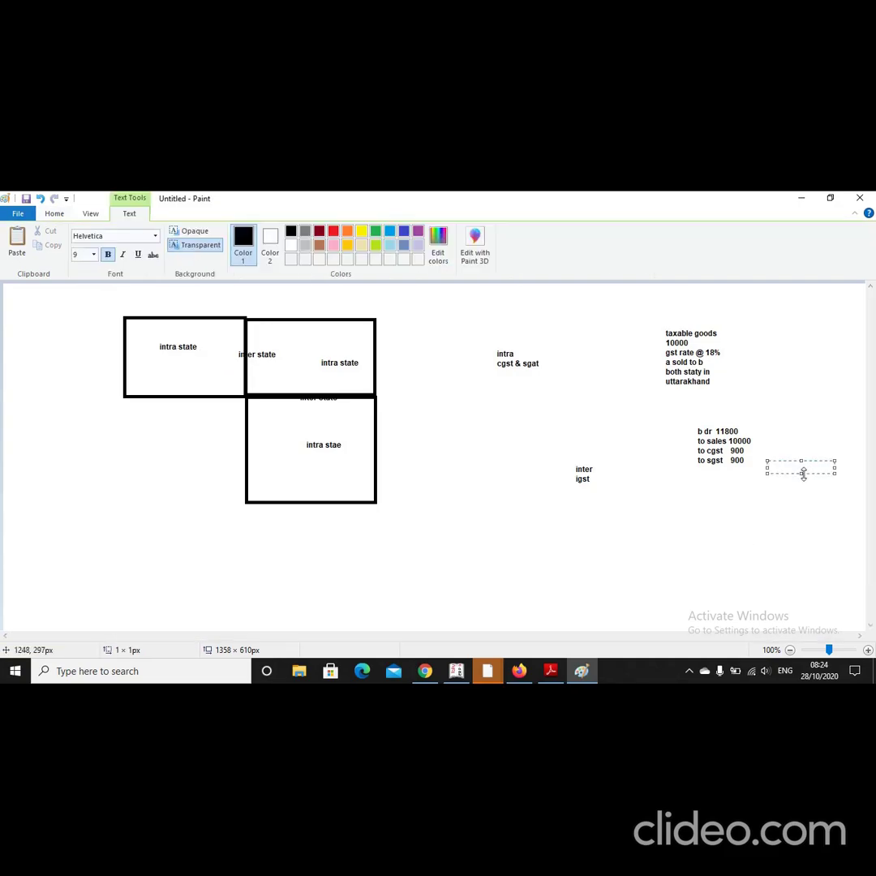
drag(803, 473, 803, 558)
text(b sold)
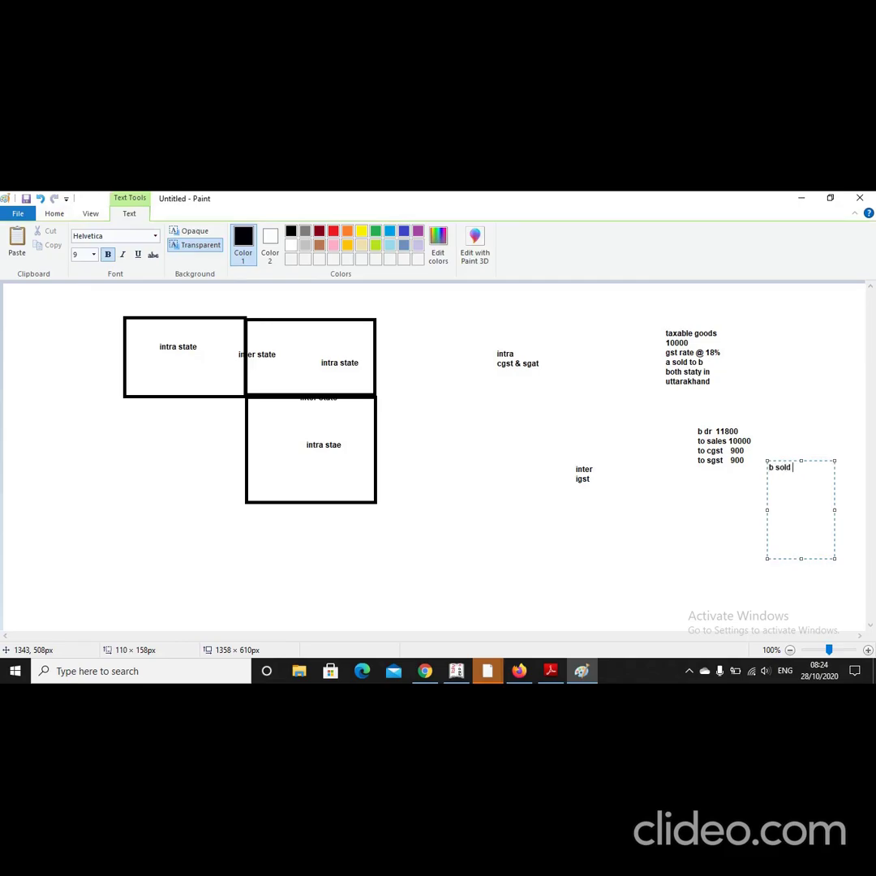
text( goods to c for rs 11000 c stay in up)
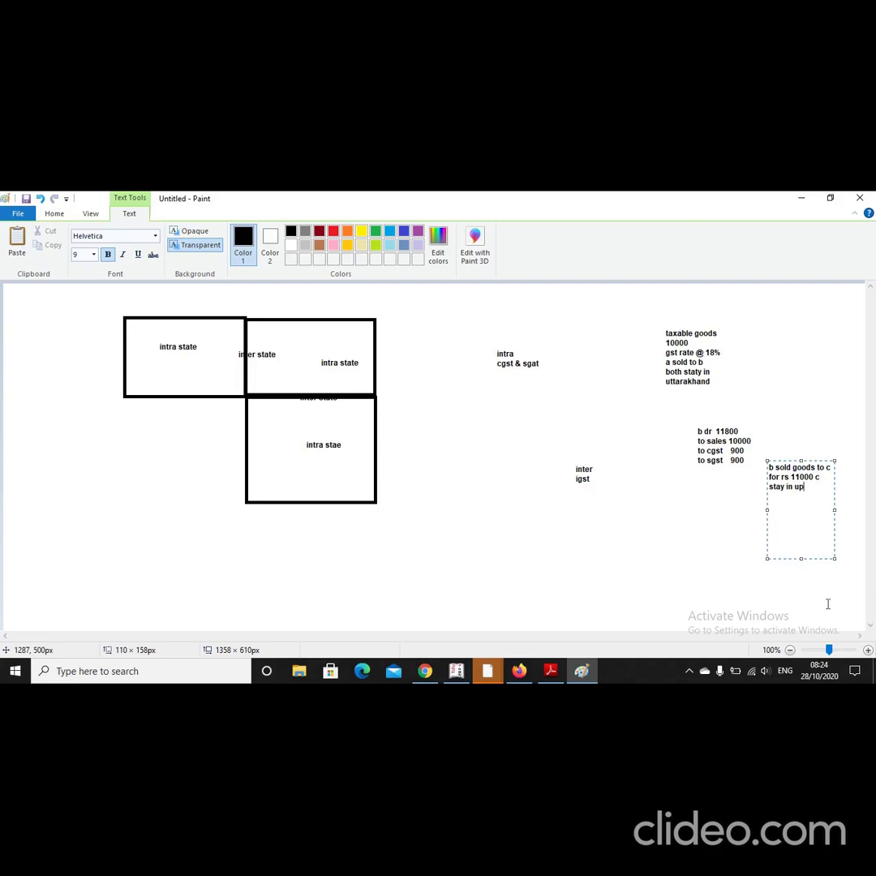
click(725, 512)
click(723, 506)
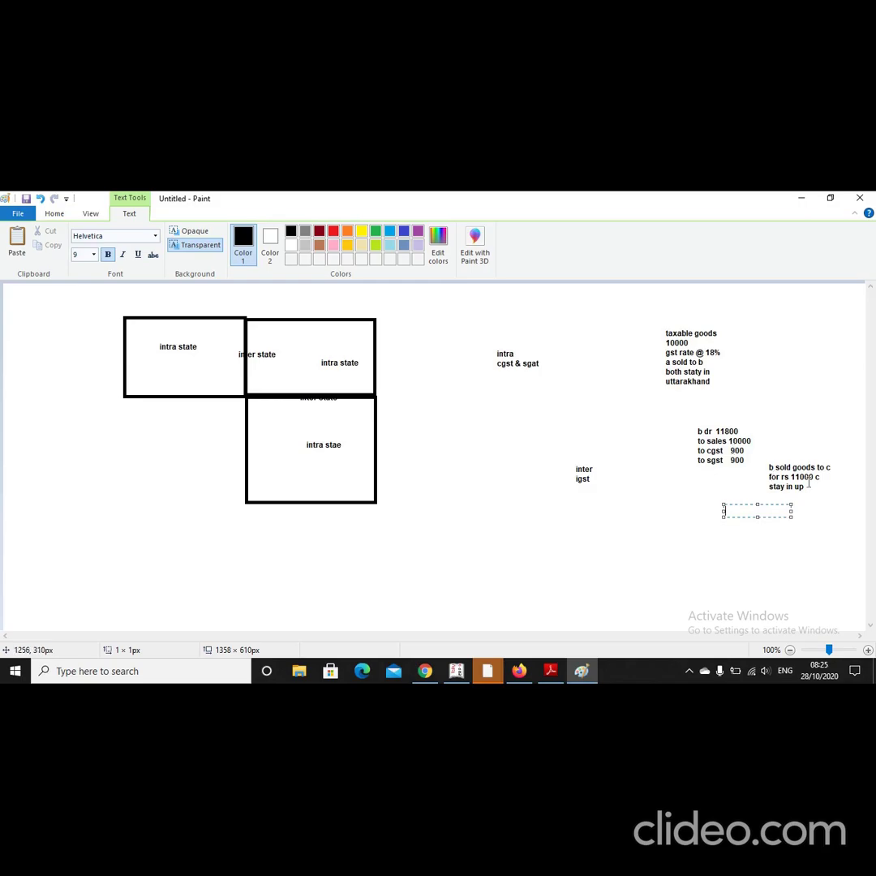
Step: Write c's entry lines 'c dr', 'to sale 11000' and 'to igst' below the note
drag(757, 518, 756, 552)
text(c dr)
key(Return)
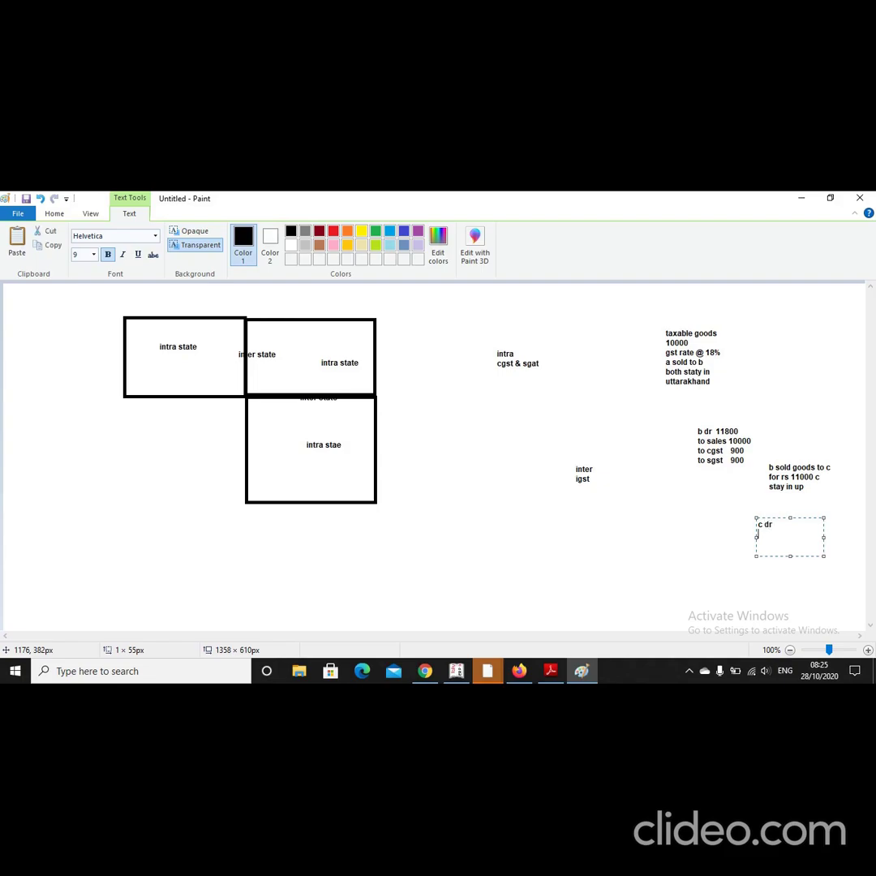
text(to sale)
key(Return)
text(to igst)
key(Right)
key(Right)
key(End)
text(11000 to)
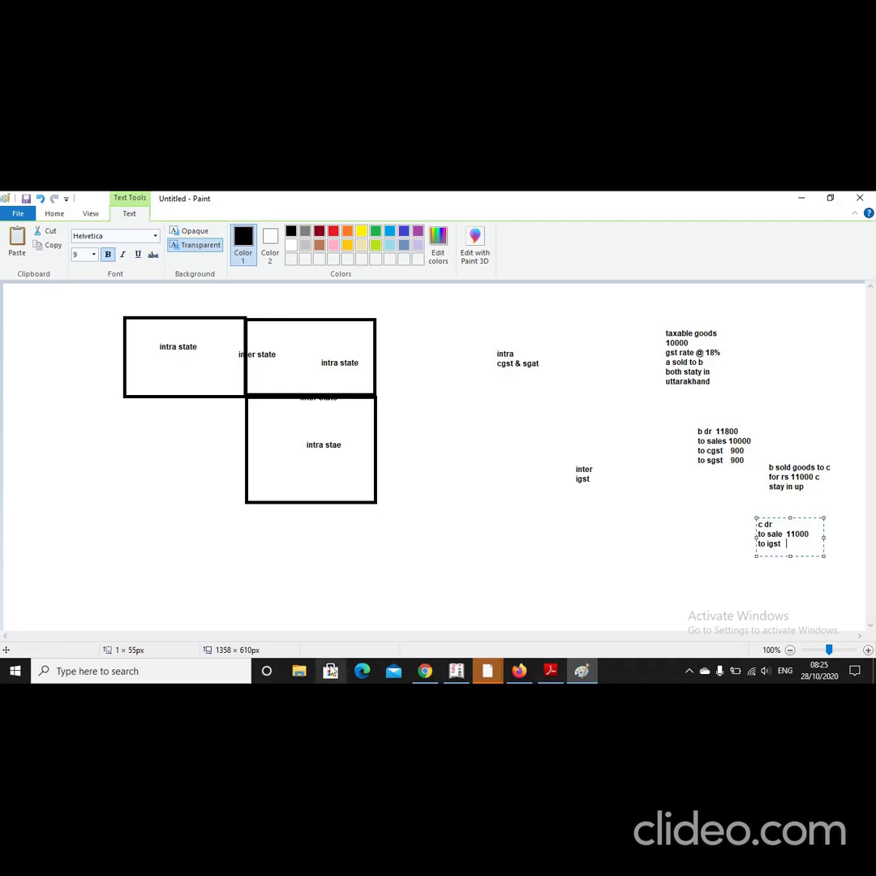
click(110, 670)
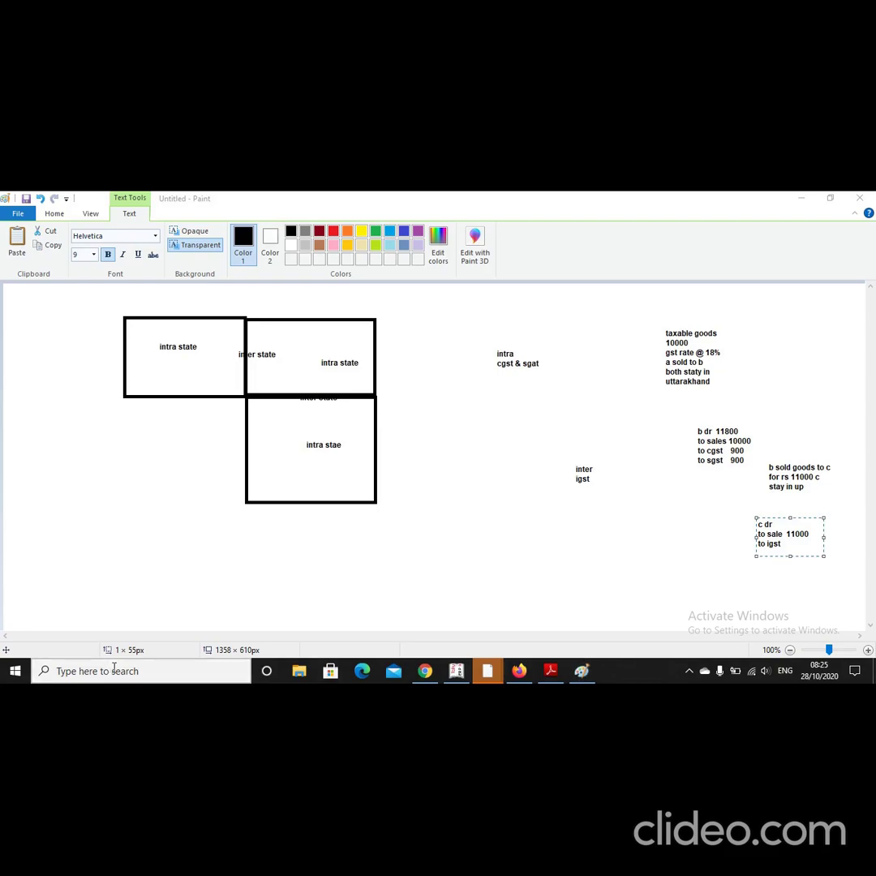
text(cal)
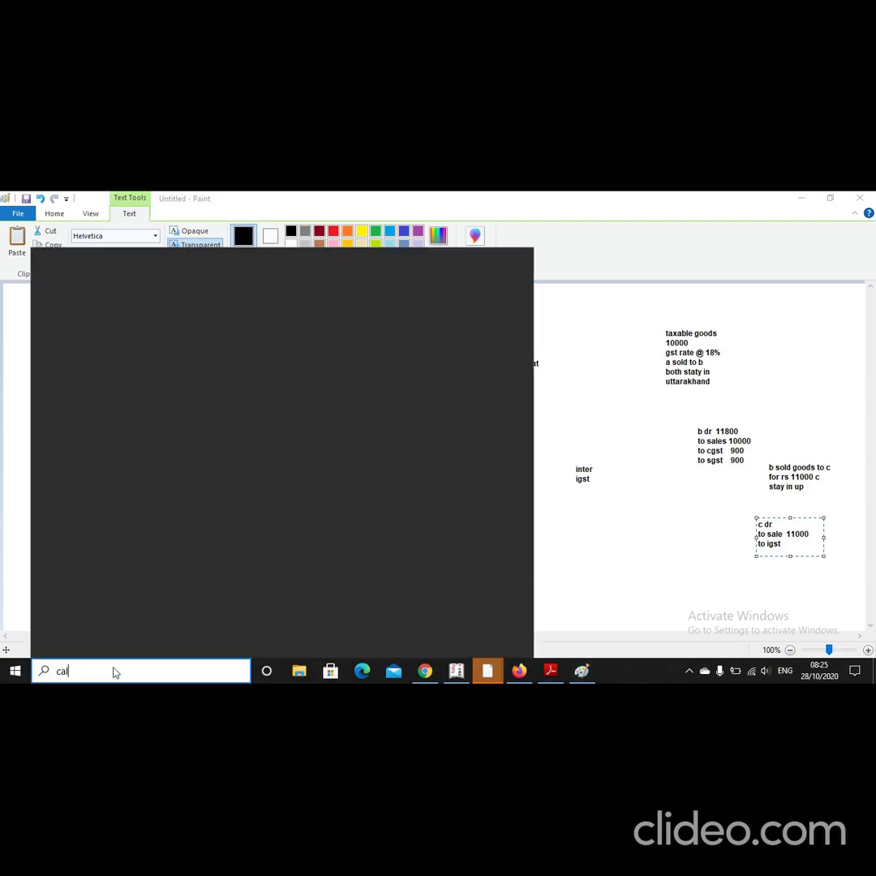
text(cu)
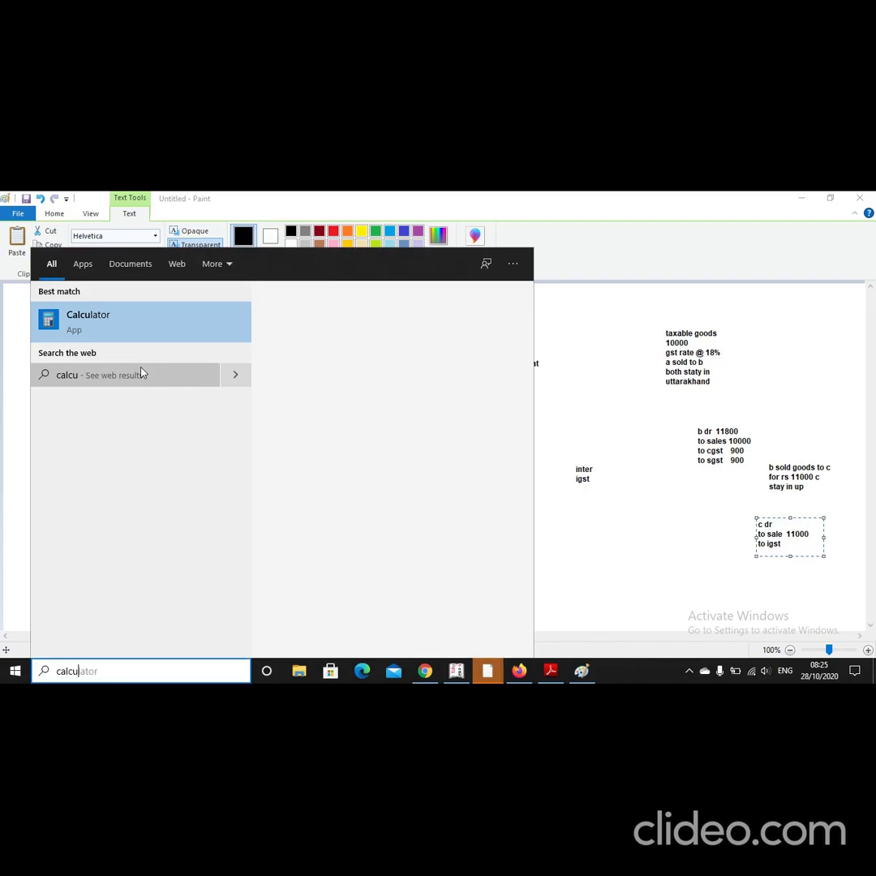
Step: Work out the 18% IGST on 11000 in Calculator and type 1980 and 12980 into Paint
key(Return)
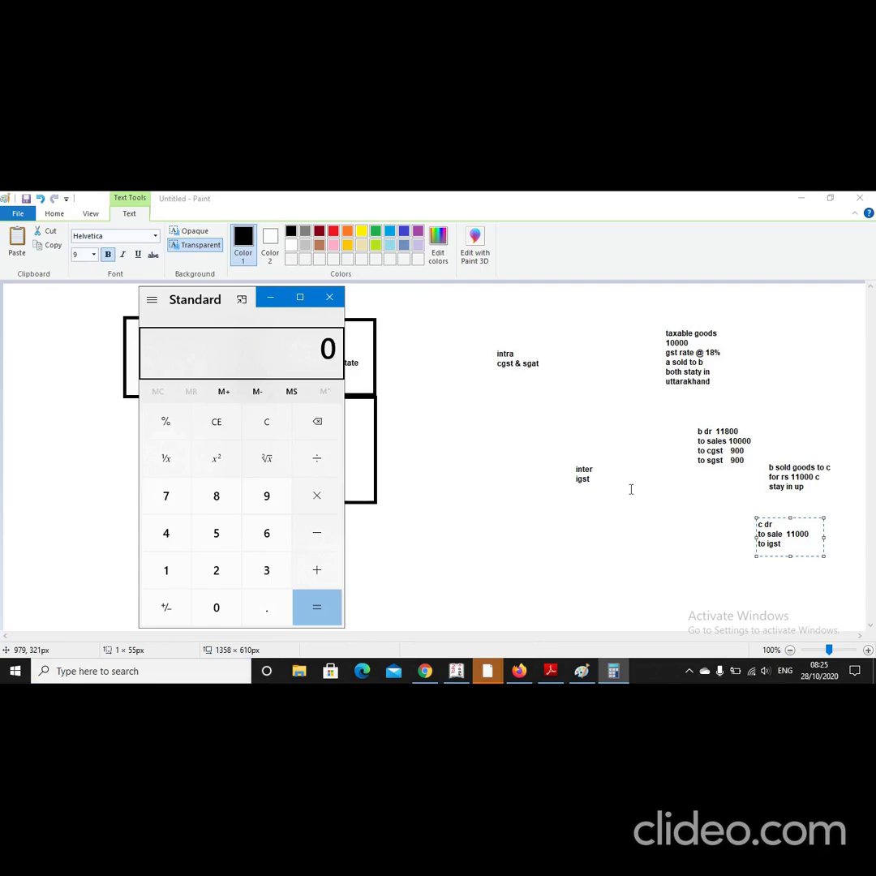
text(11000*0.1)
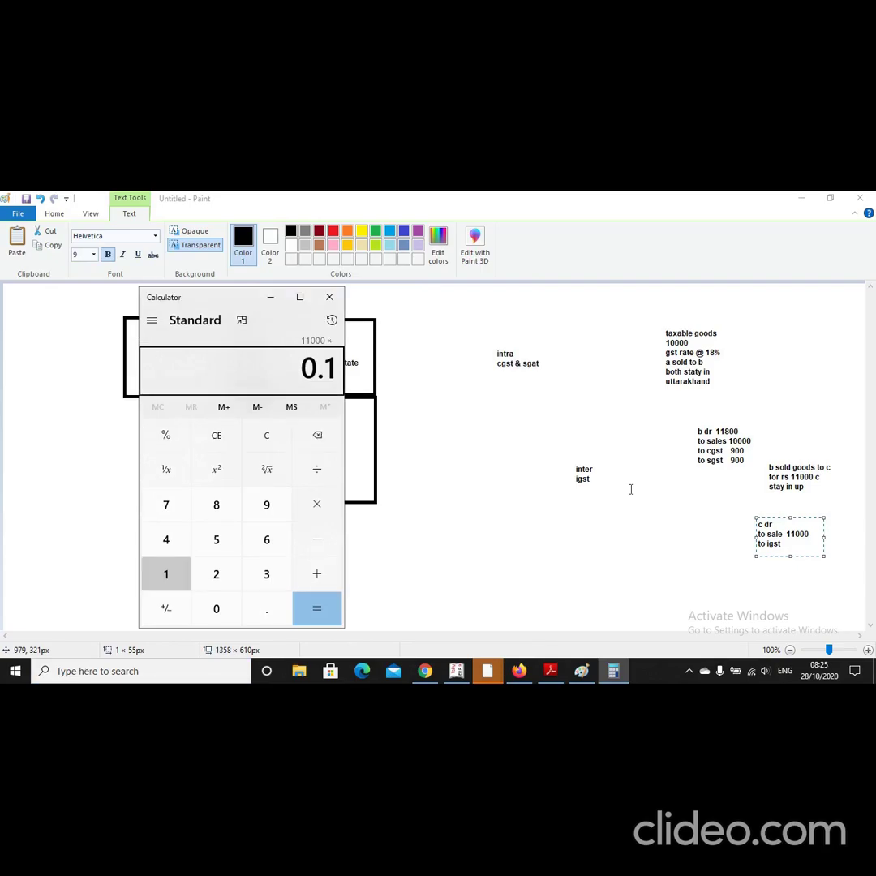
click(799, 552)
text(1980)
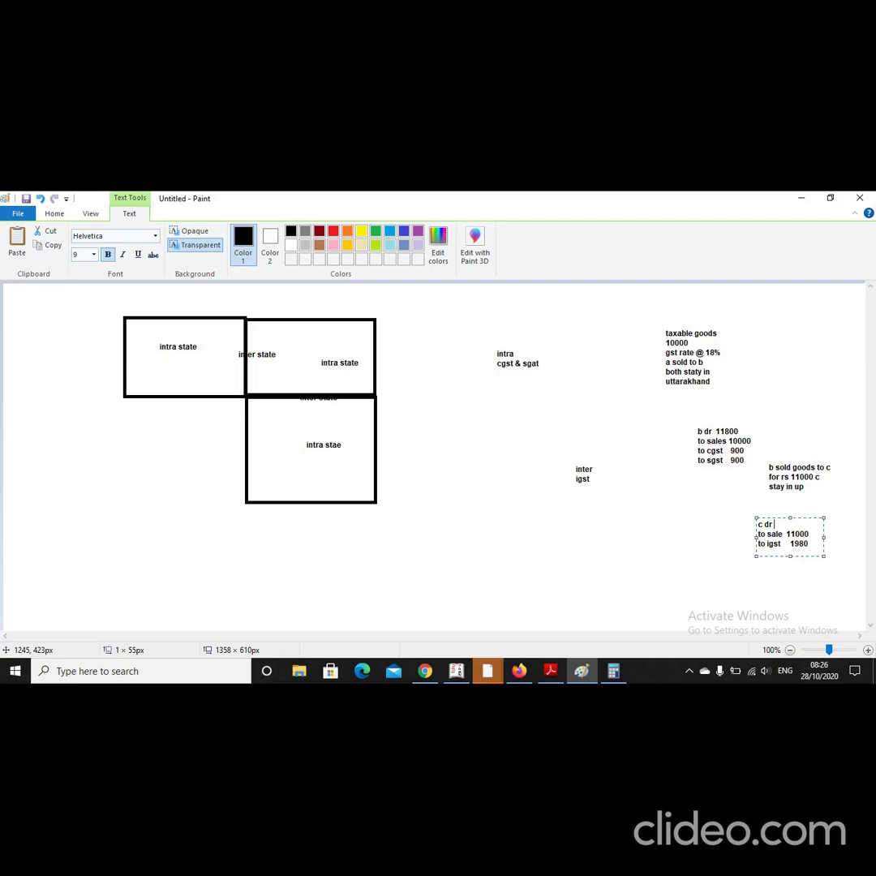
text(12980)
Step: Commit c's entry text and switch to Tally.ERP 9's Gateway of Tally
click(680, 532)
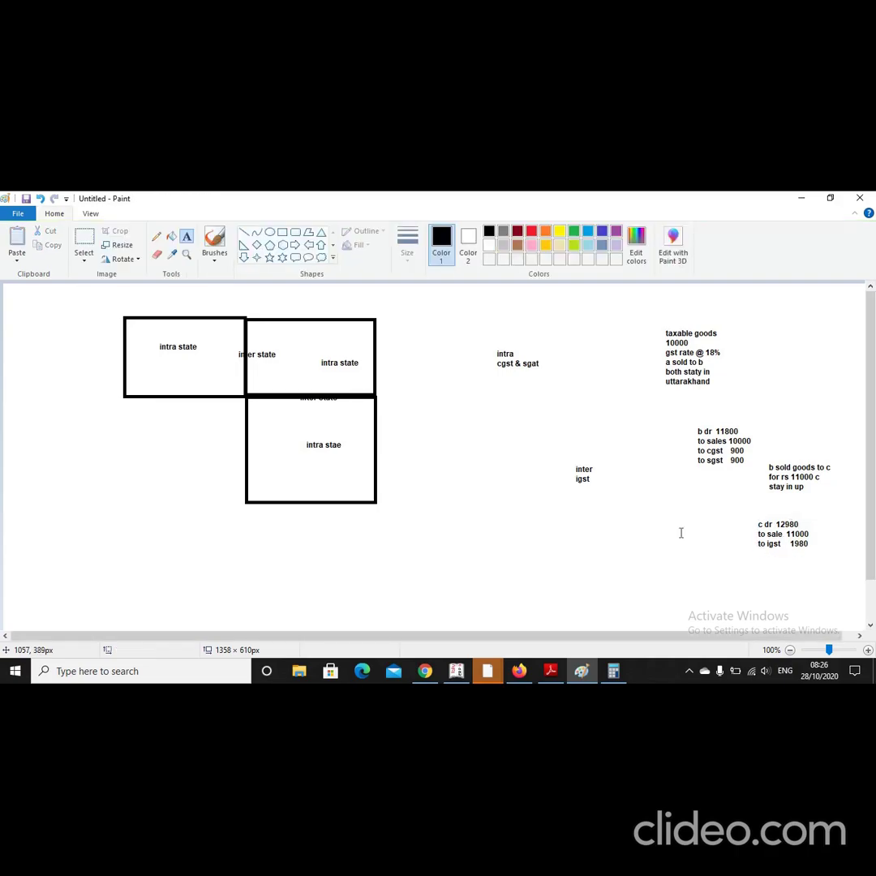
click(456, 672)
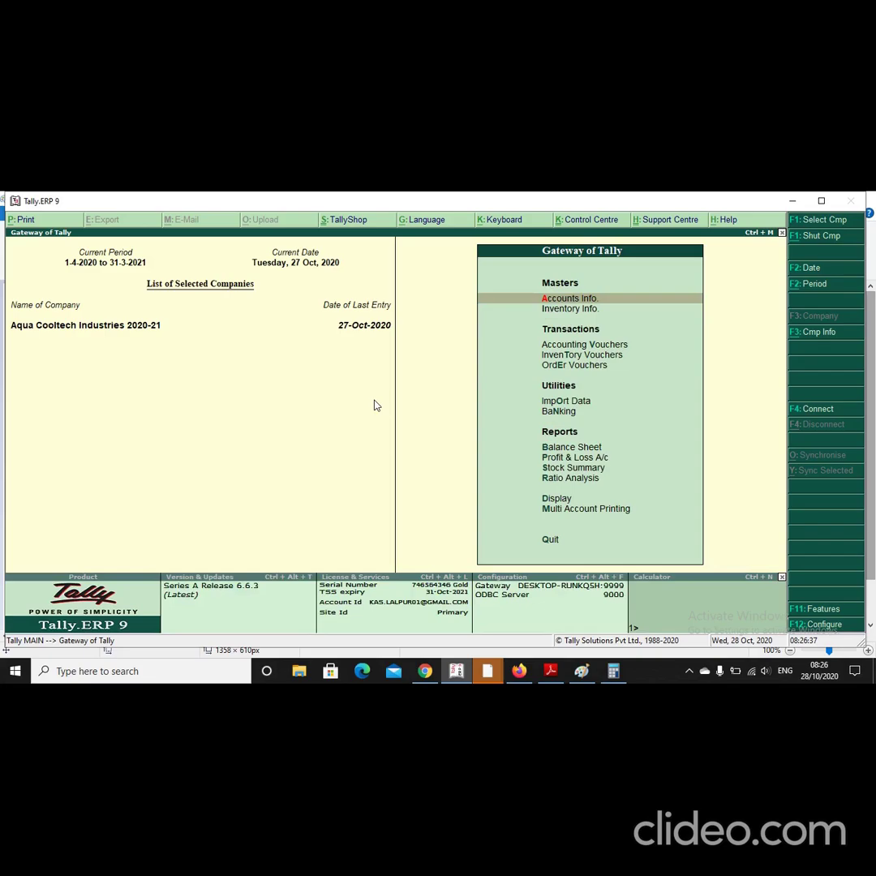
Step: Close the Aqua Cooltech company with Alt+F1 and quit Tally.ERP 9
key(alt+F1)
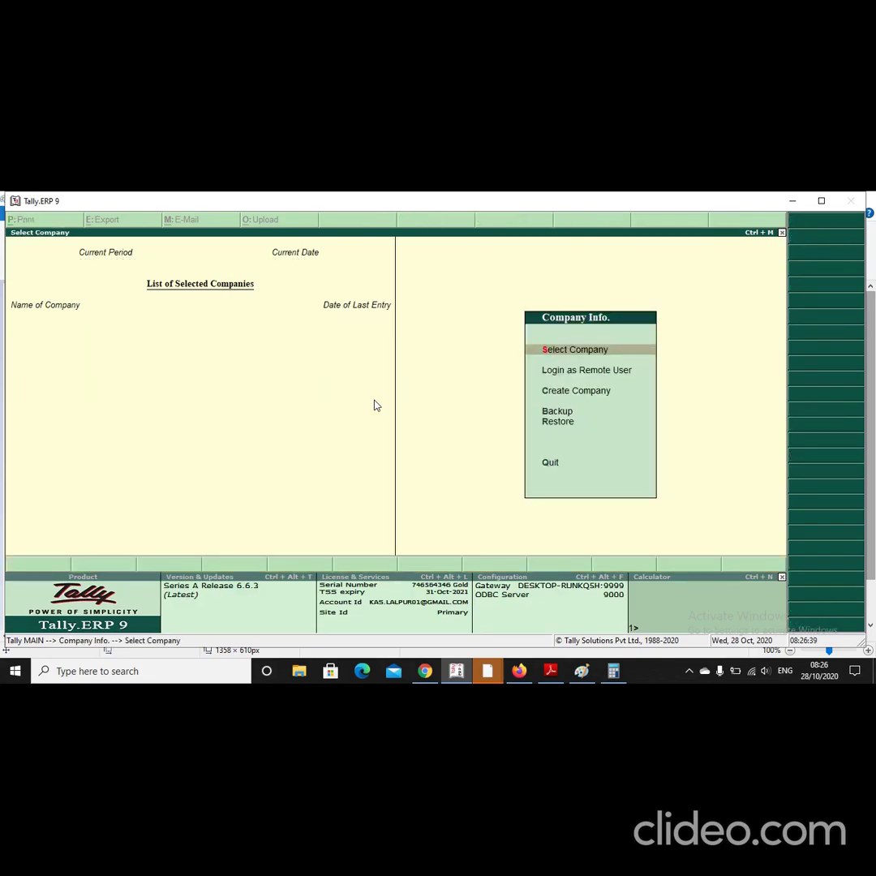
key(Return)
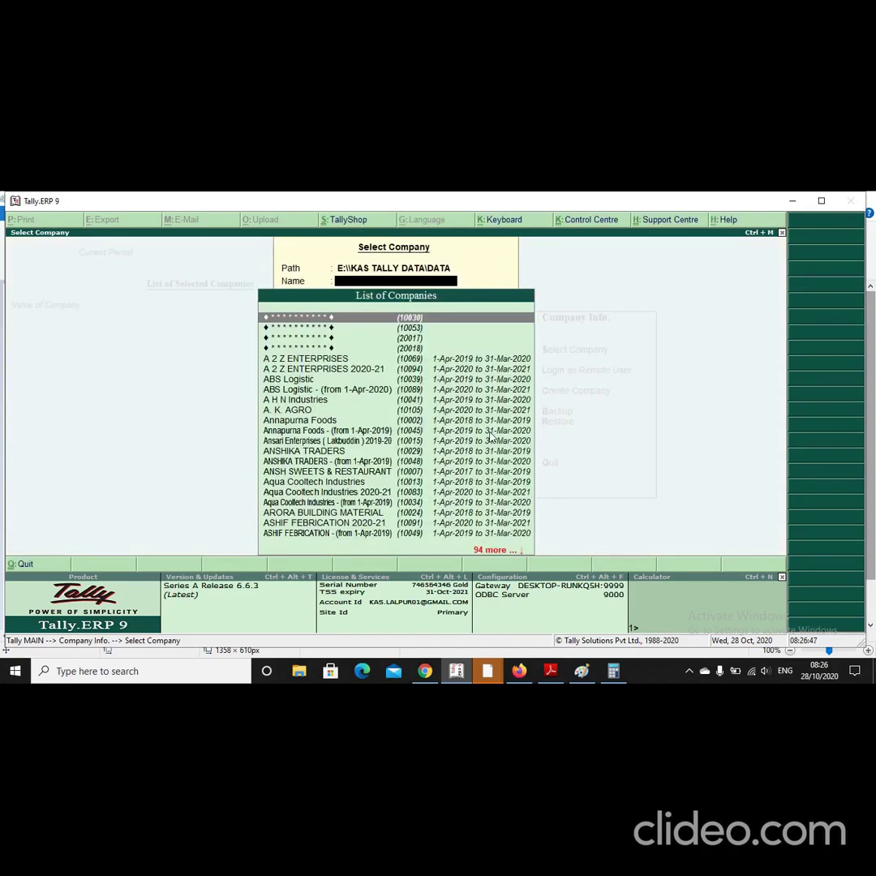
key(Escape)
key(Escape)
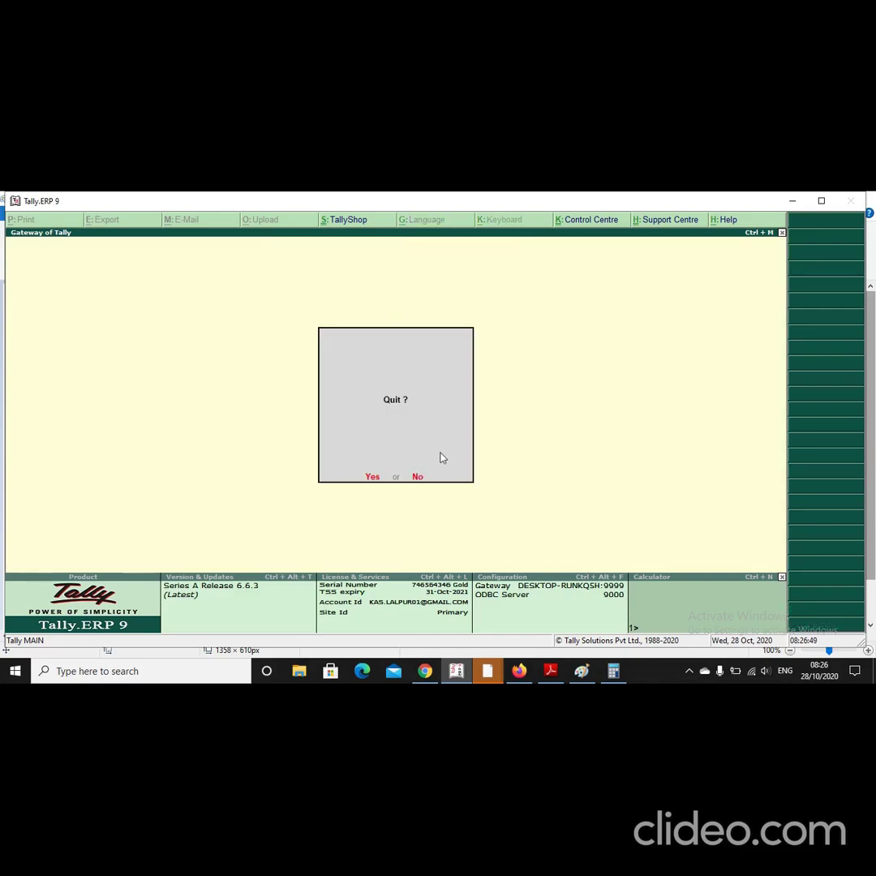
click(369, 474)
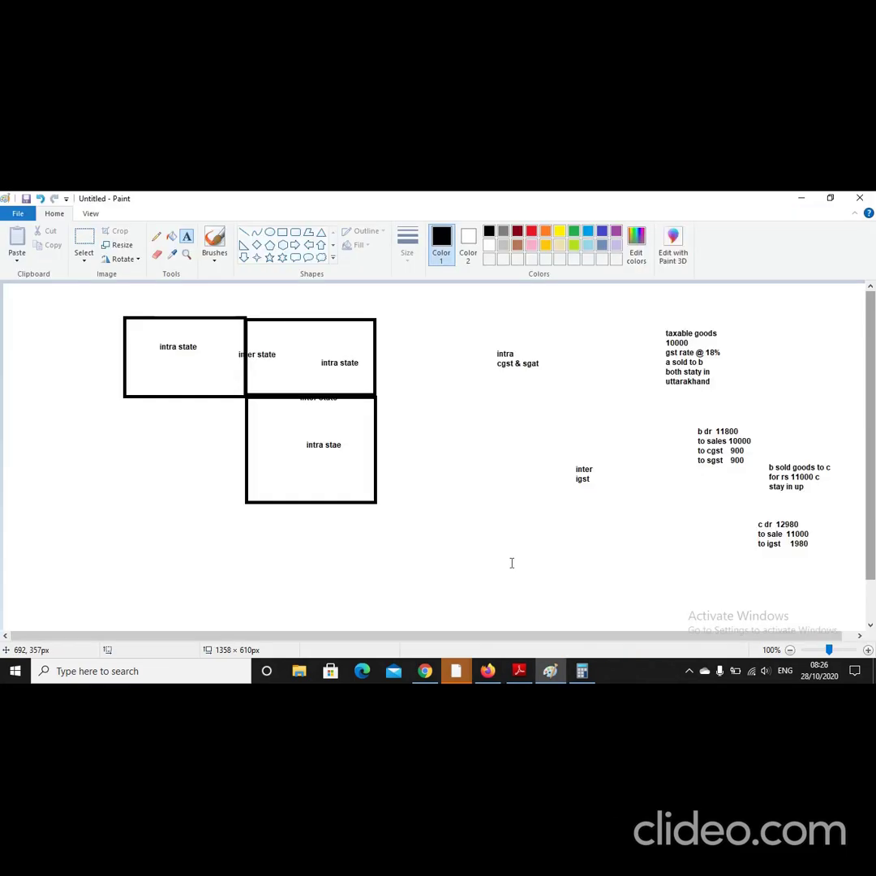
Step: Minimise Paint with Show desktop to clear the screen for the Tally shortcut
click(872, 672)
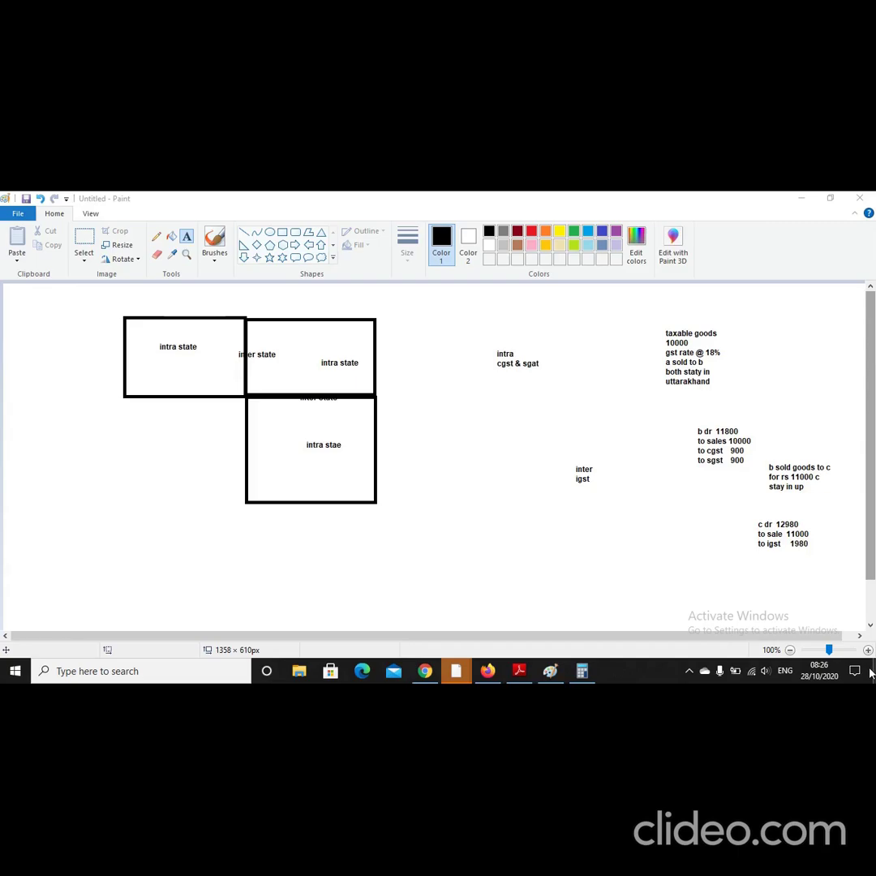
click(872, 672)
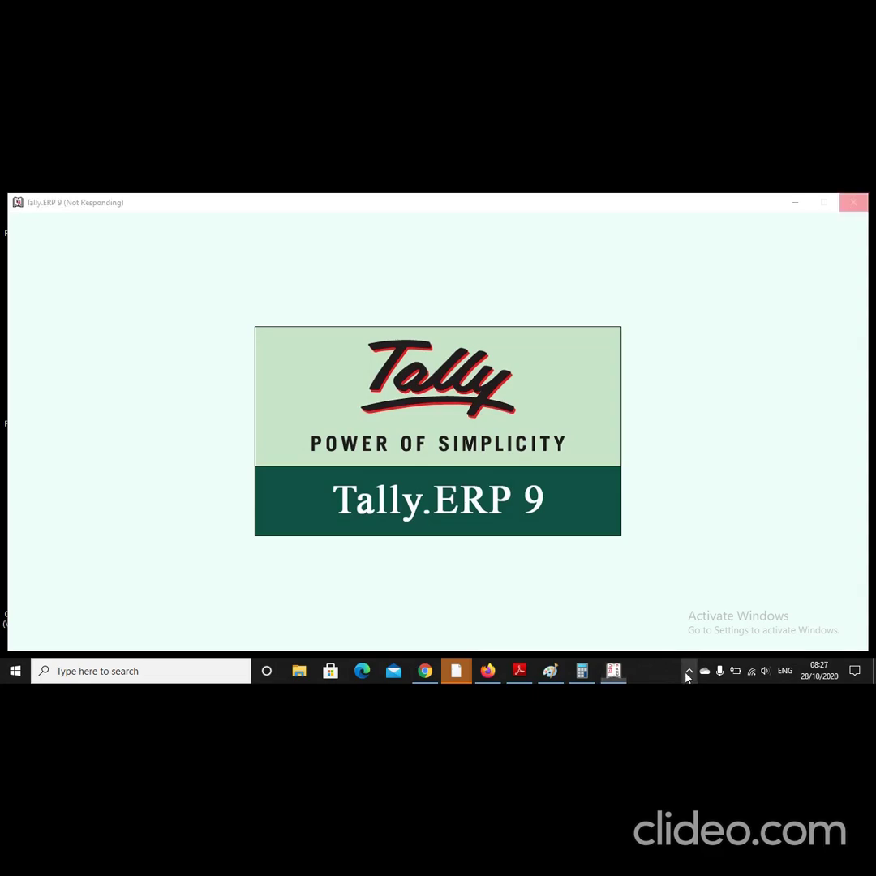
Step: Open the screen recorder from the hidden taskbar icons
click(688, 672)
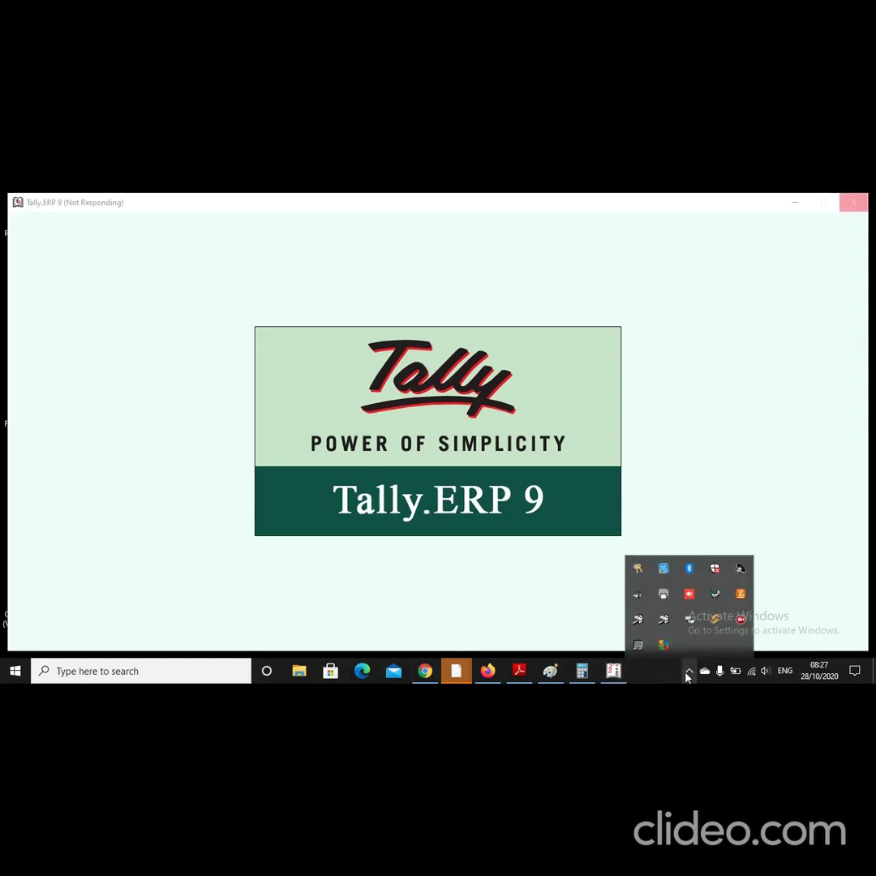
click(740, 620)
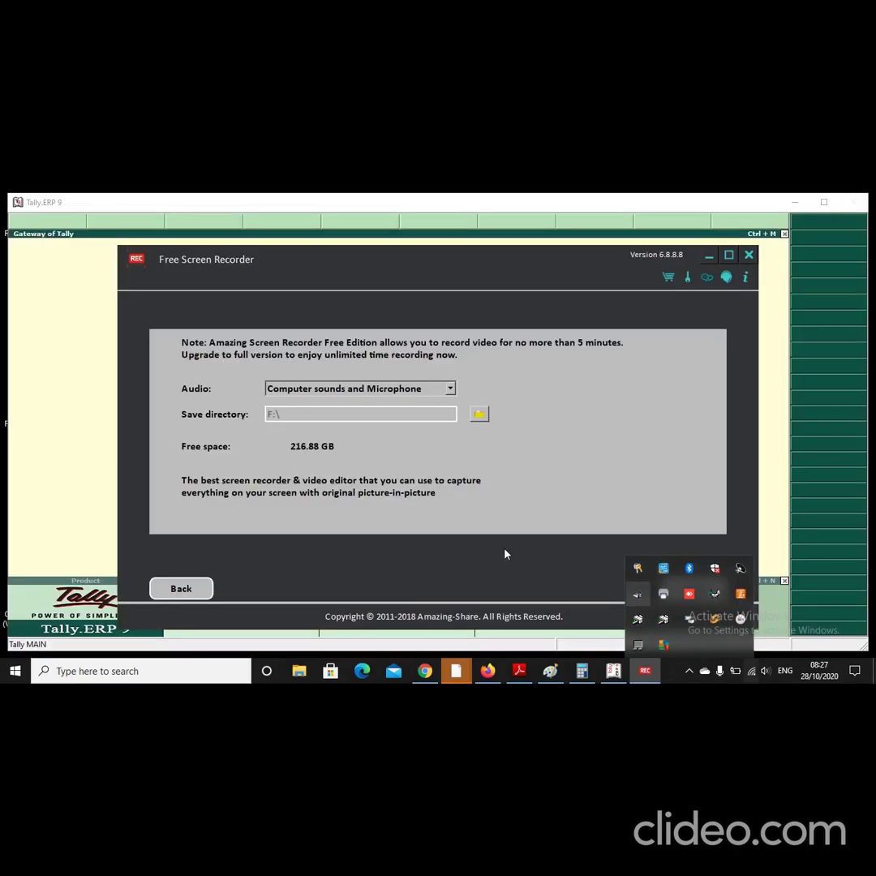
click(682, 539)
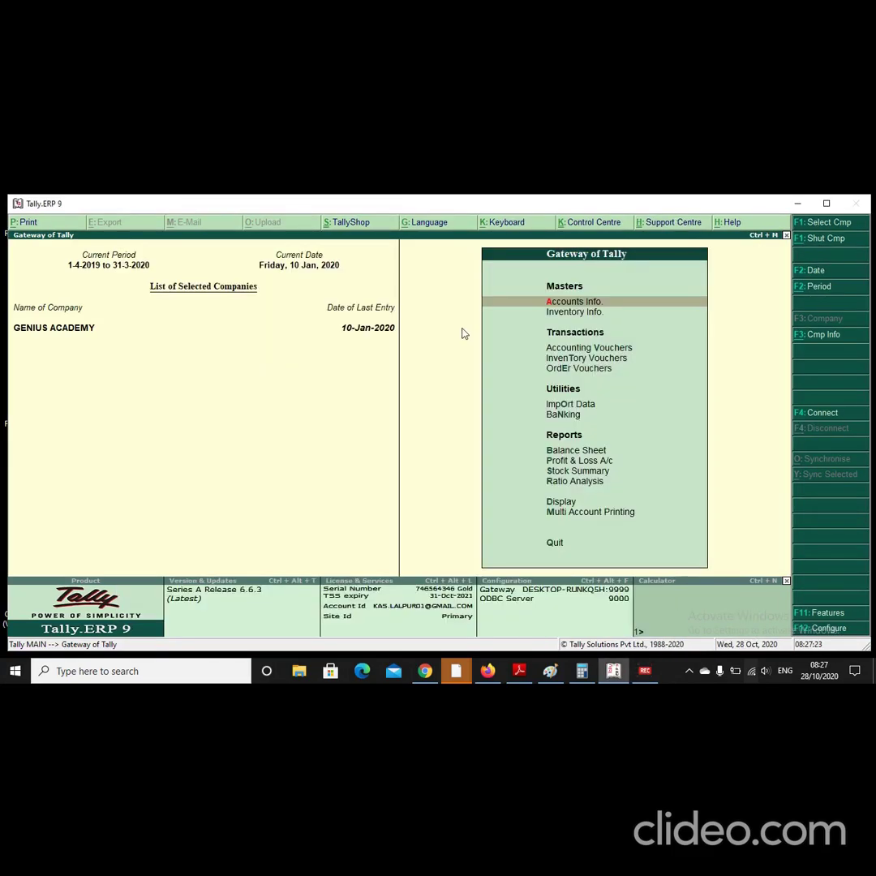
Step: Close GENIUS ACADEMY, load Abc Ltd, and open a new Purchase voucher via F8 then F9
key(alt+F1)
key(Return)
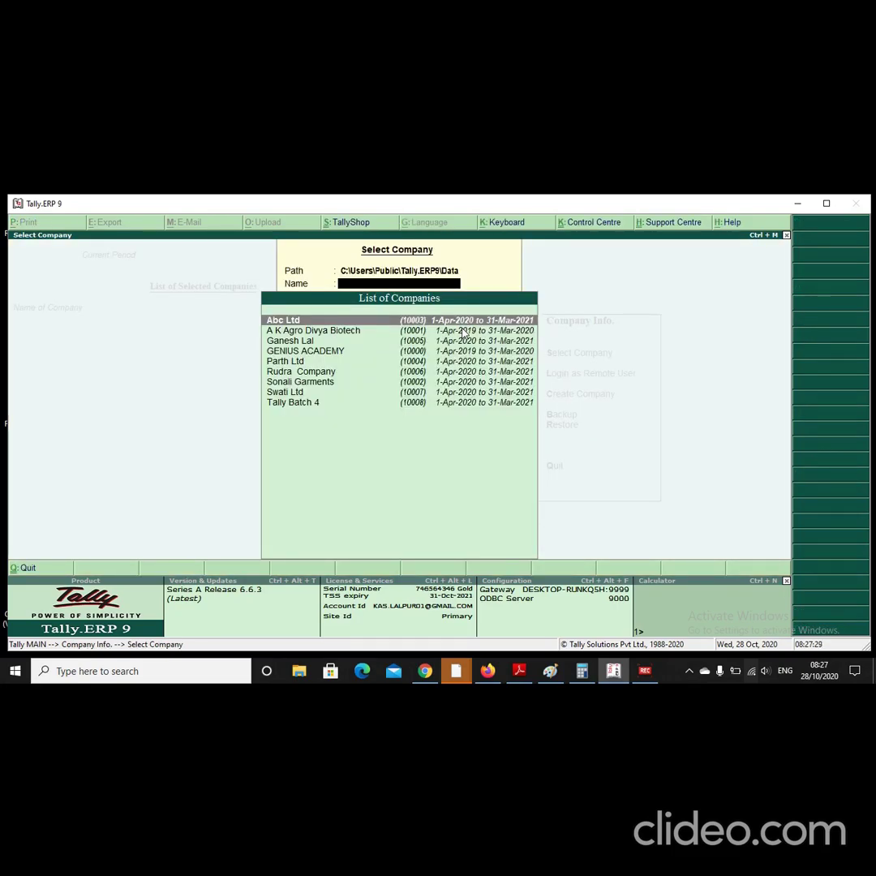
key(Return)
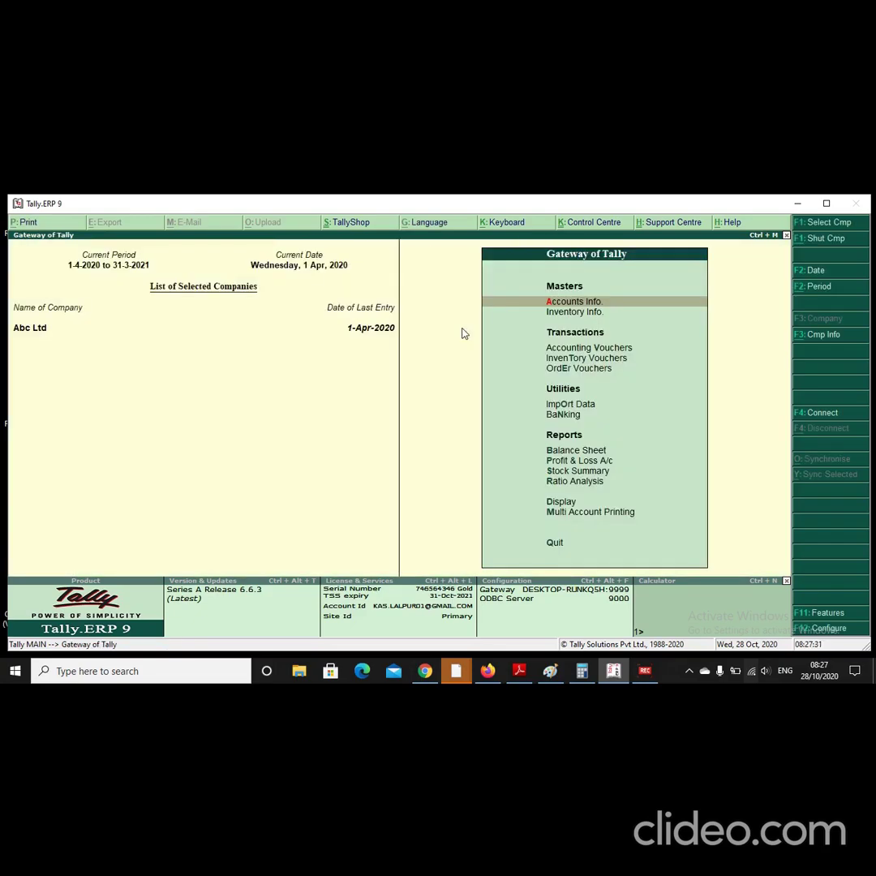
key(v)
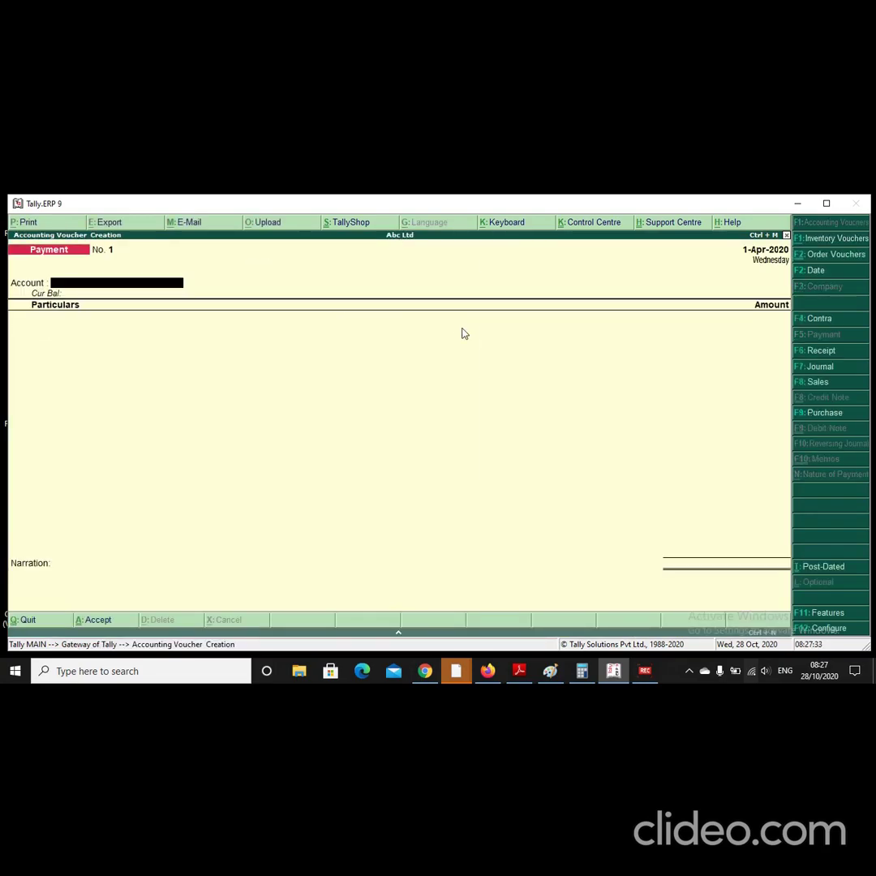
key(F8)
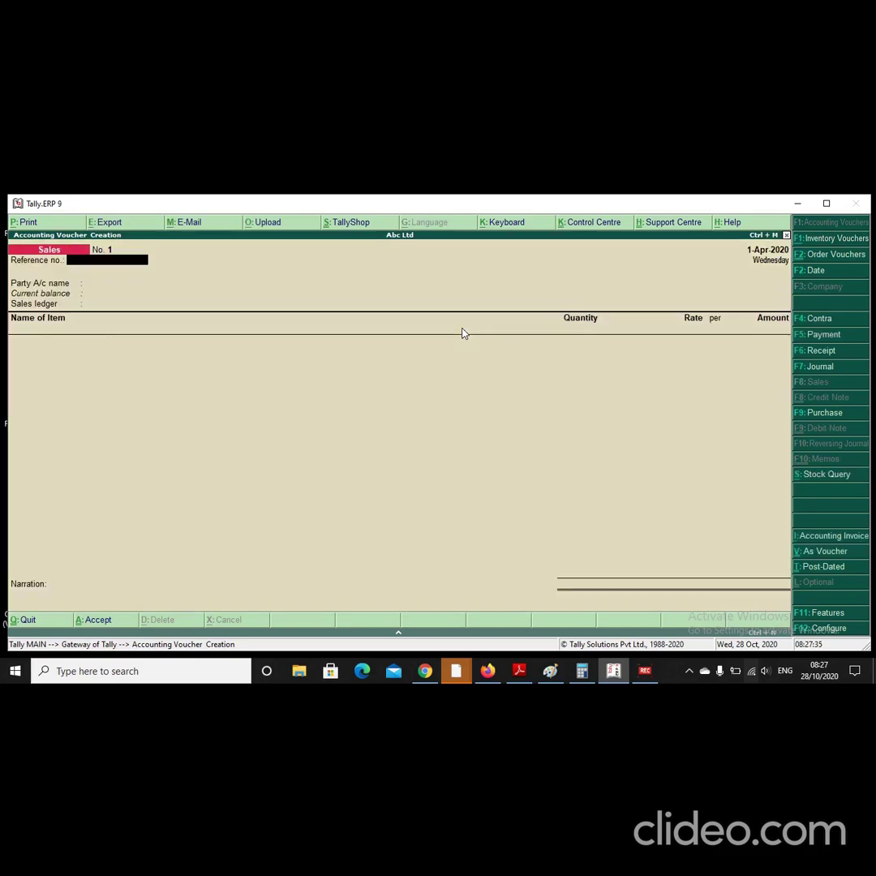
key(F9)
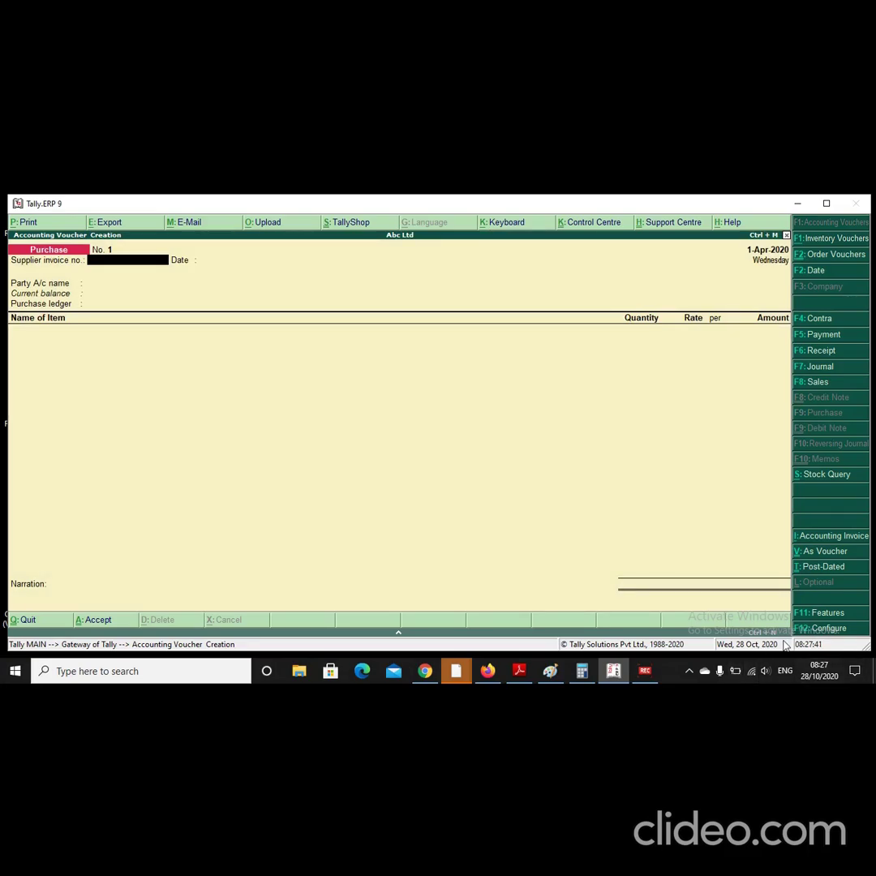
Step: Set 'Set/alter GST details' to Yes under Abc Ltd's Statutory and Taxation features
click(826, 613)
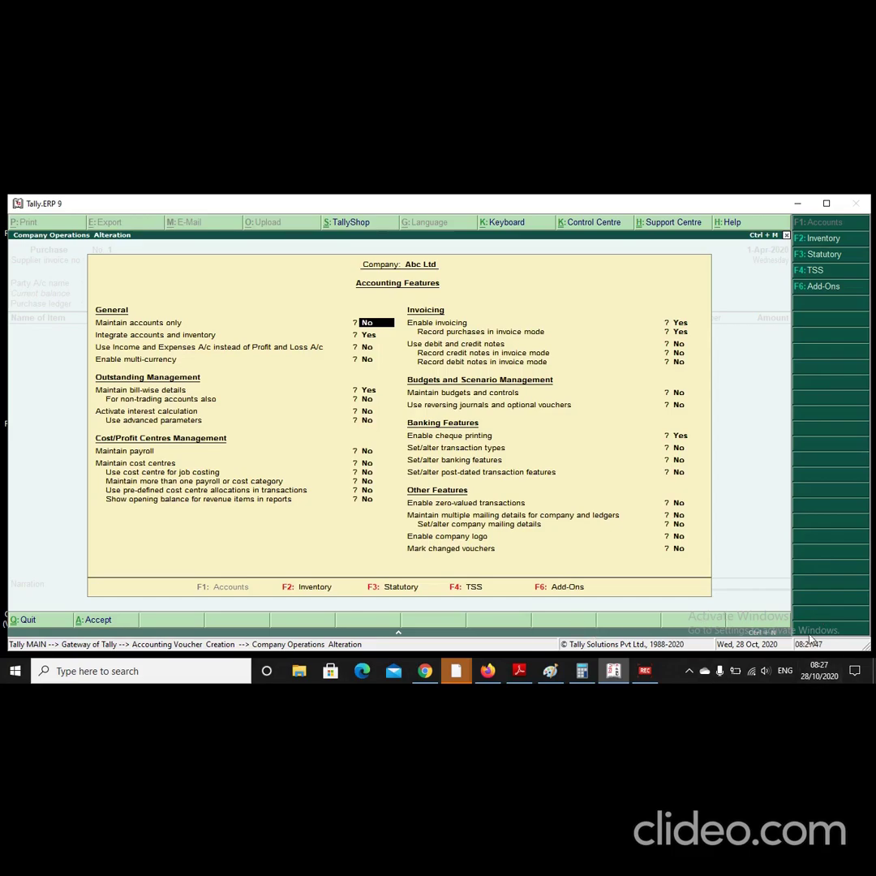
key(Escape)
key(Escape)
key(Return)
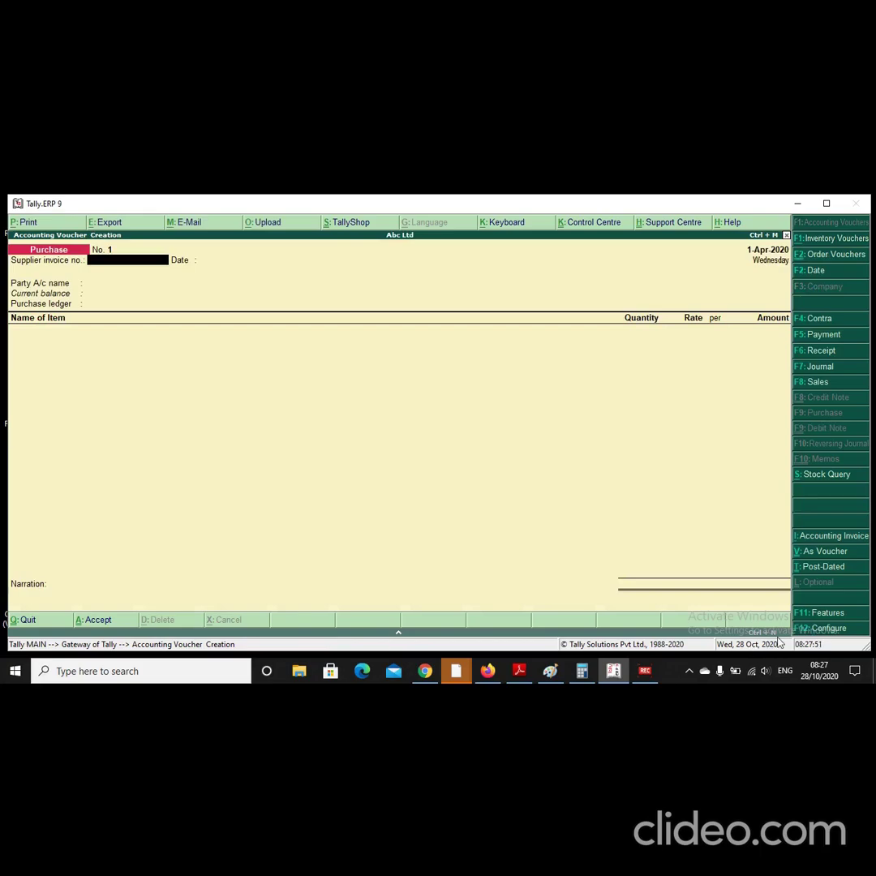
click(820, 614)
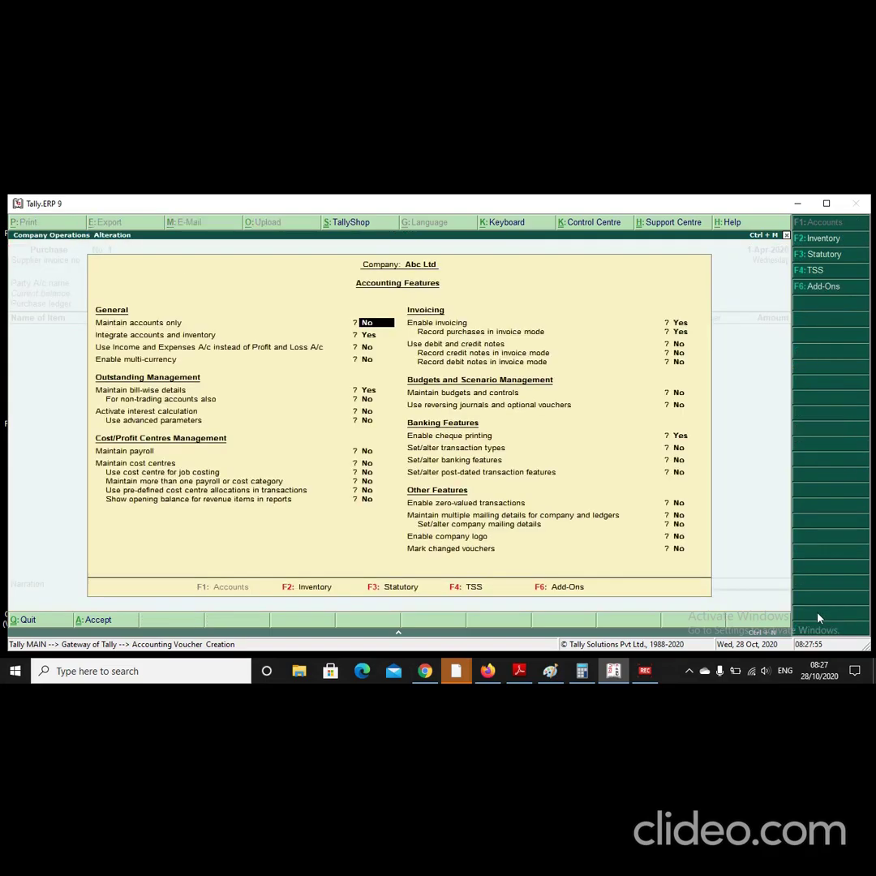
click(400, 587)
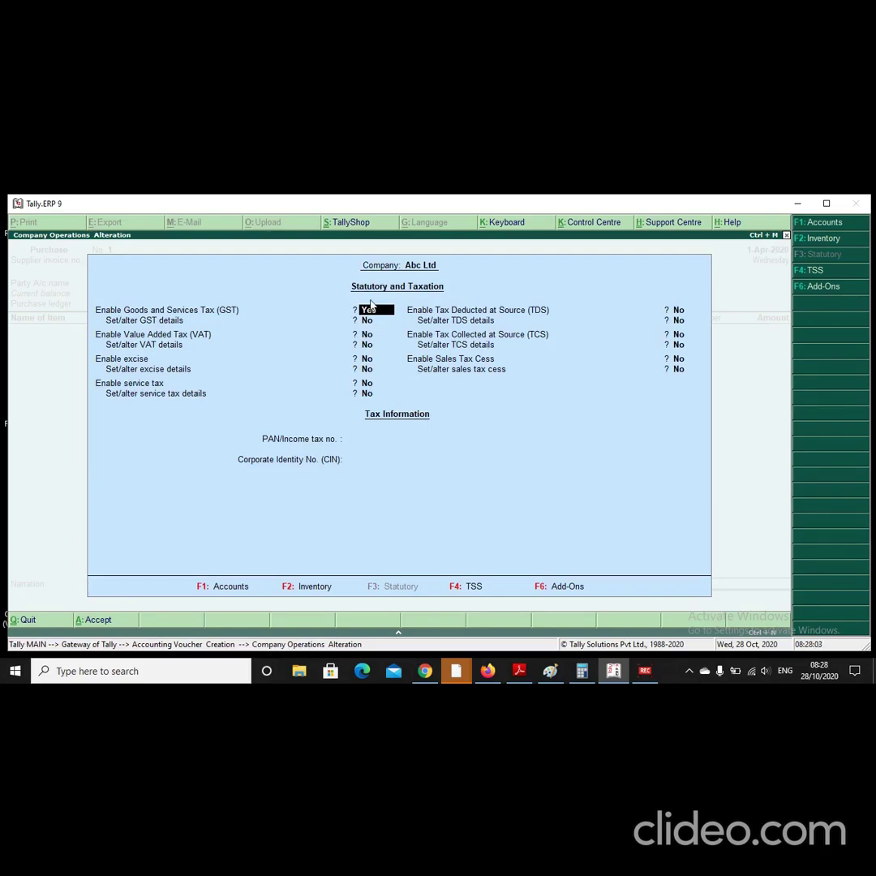
key(Return)
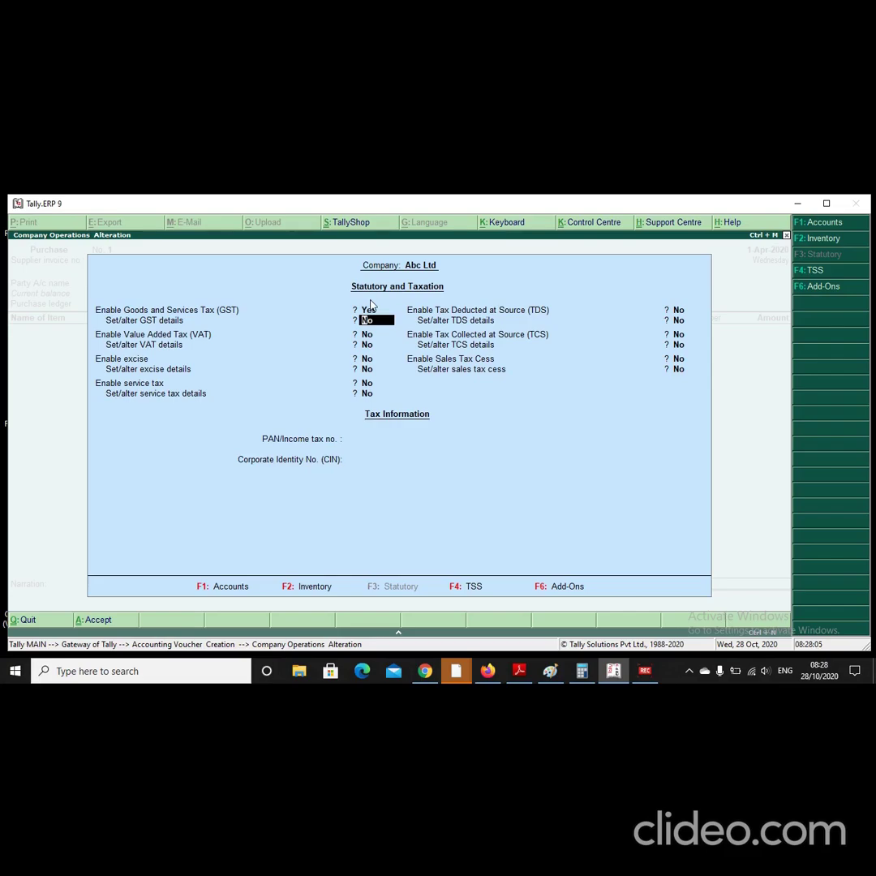
text(y)
key(Return)
key(Return)
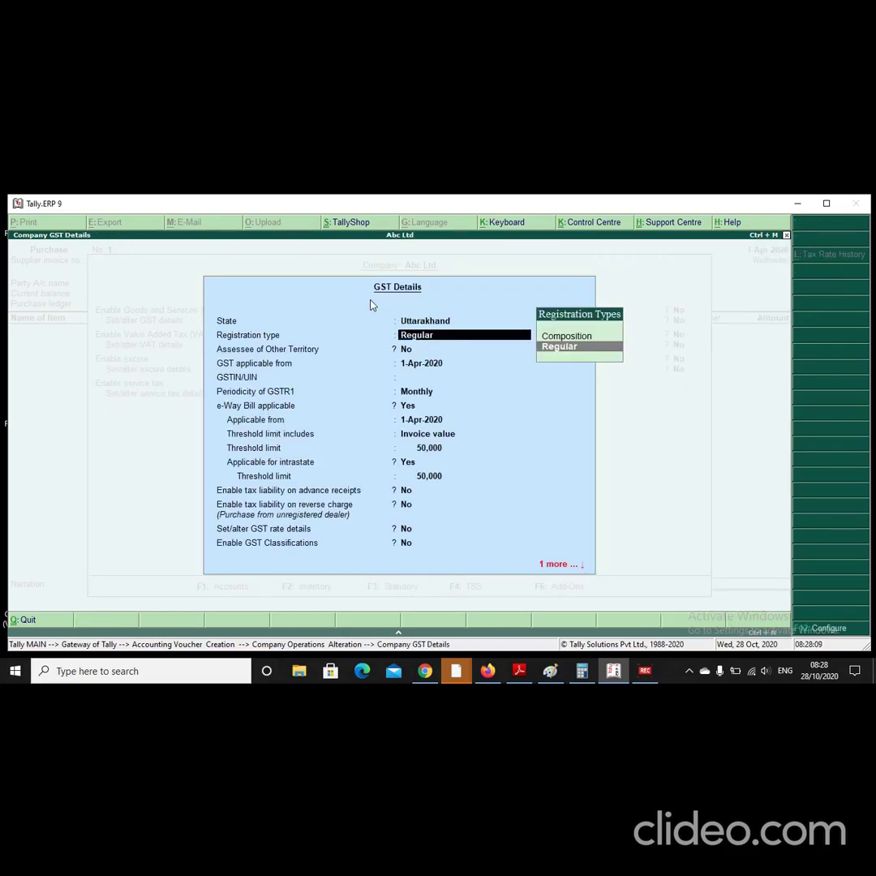
key(Return)
Step: Accept Uttarakhand as the State and Regular as the registration type
key(Up)
key(Up)
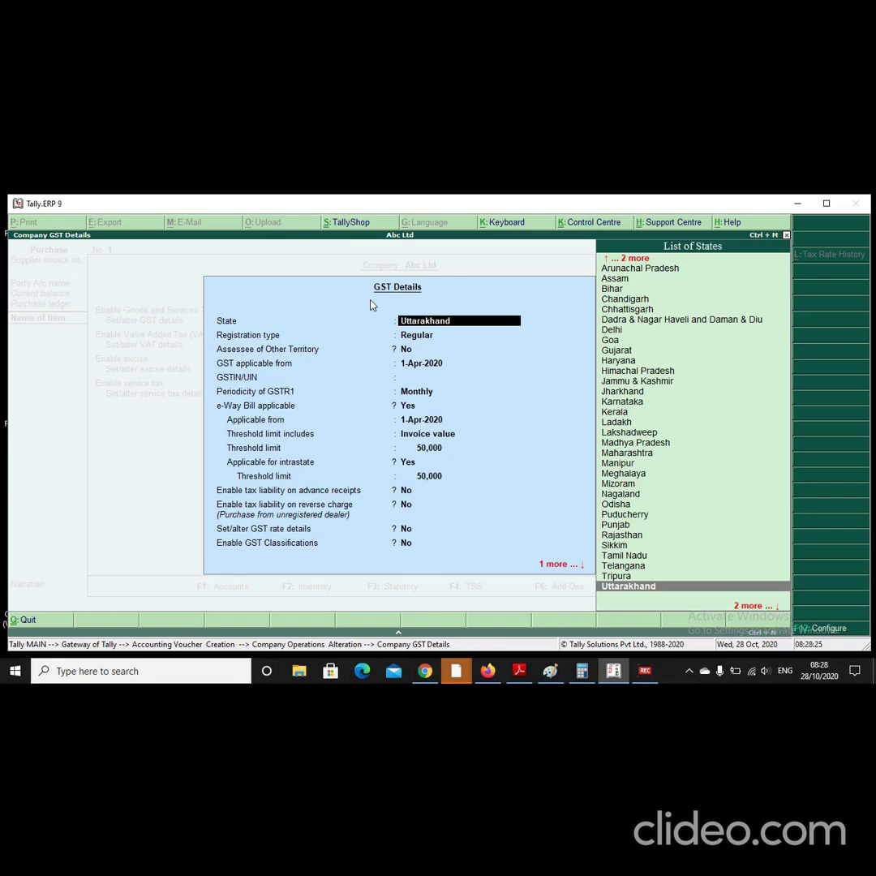
key(Return)
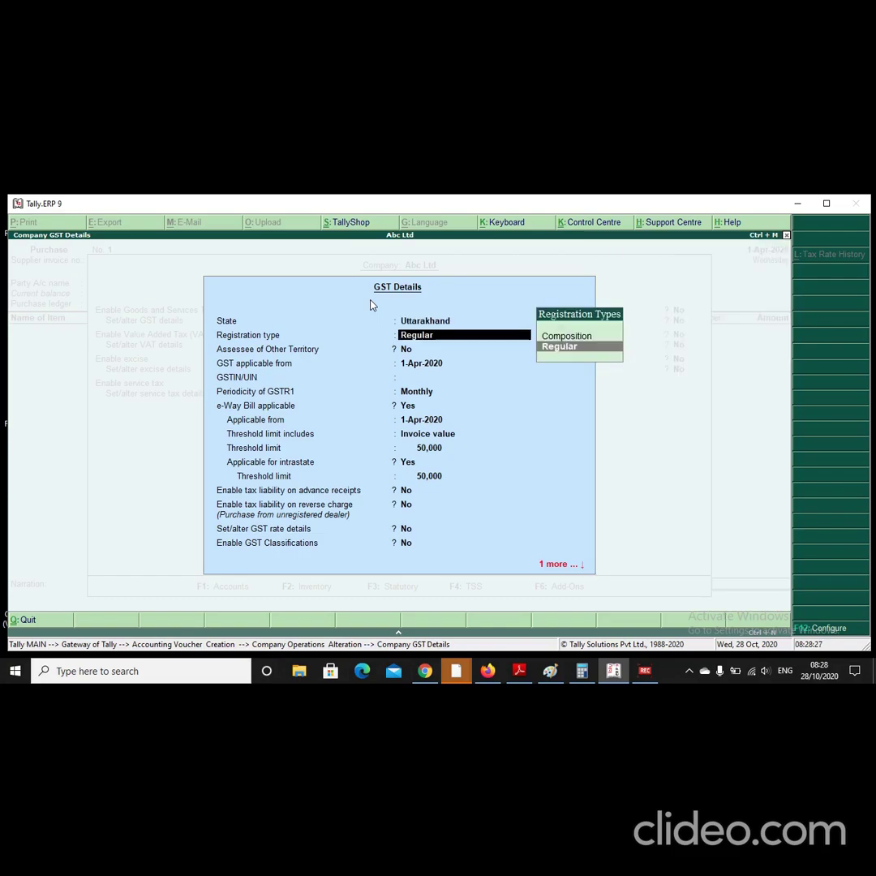
key(Return)
key(Return)
key(Return)
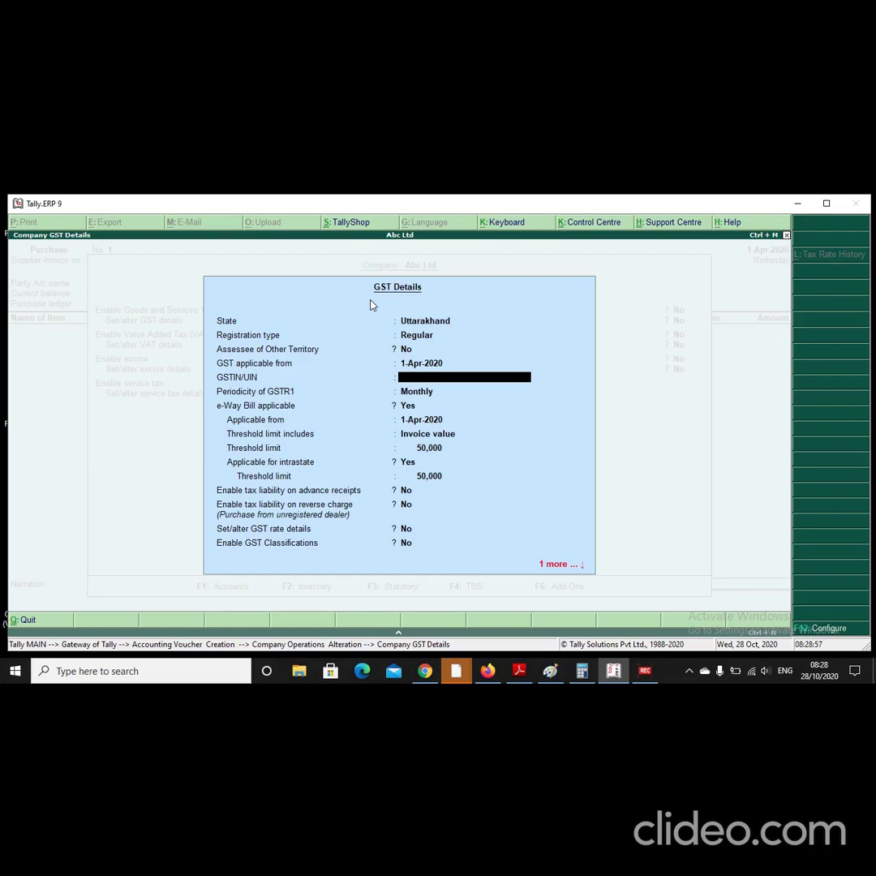
Step: Enter the company's 15-character GSTIN, correcting the state code digits, and confirm it
text(05)
key(BackSpace)
text(7)
key(BackSpace)
text(6)
key(BackSpace)
text(9)
key(BackSpace)
text(5)
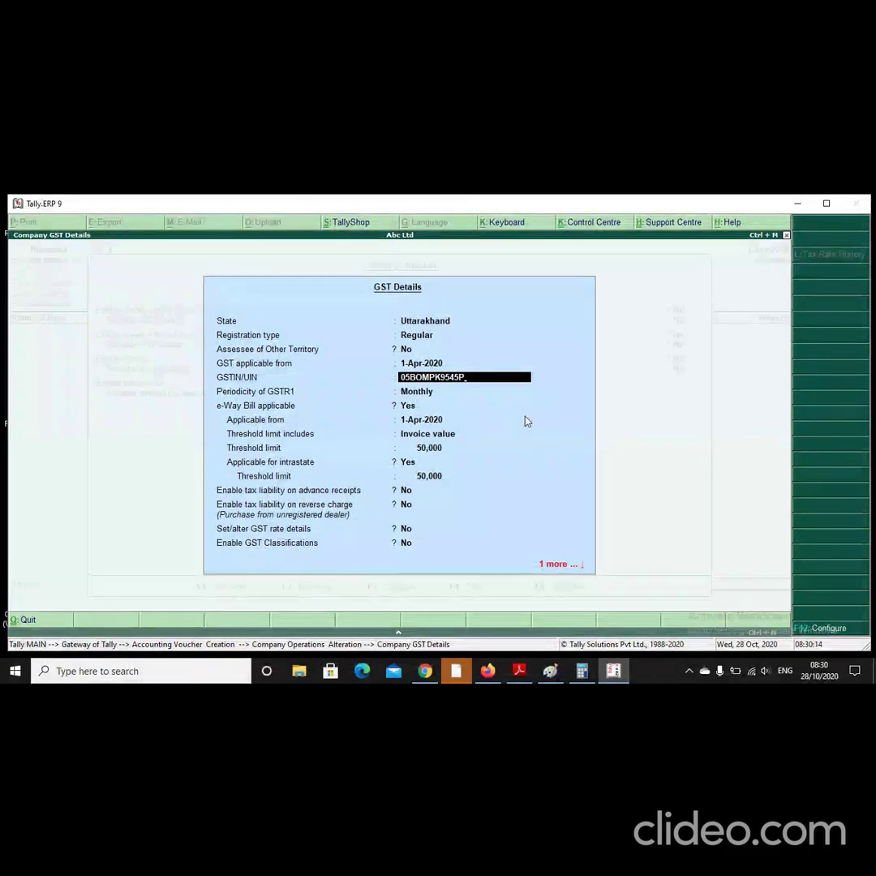
text(1Z2)
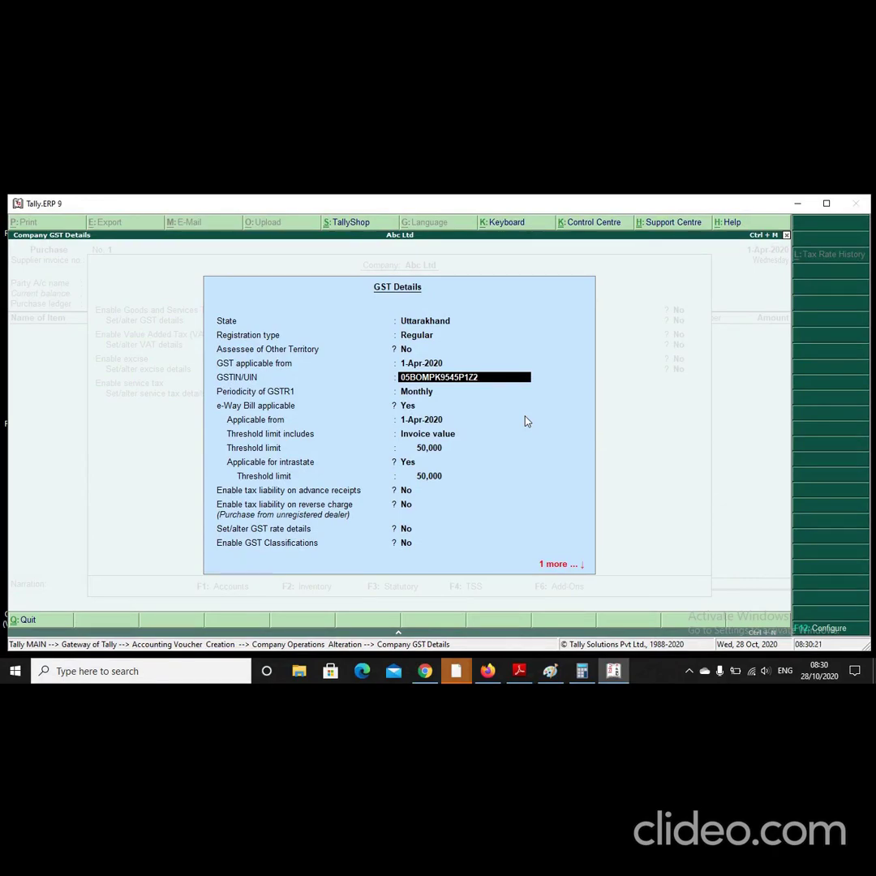
key(Return)
click(425, 673)
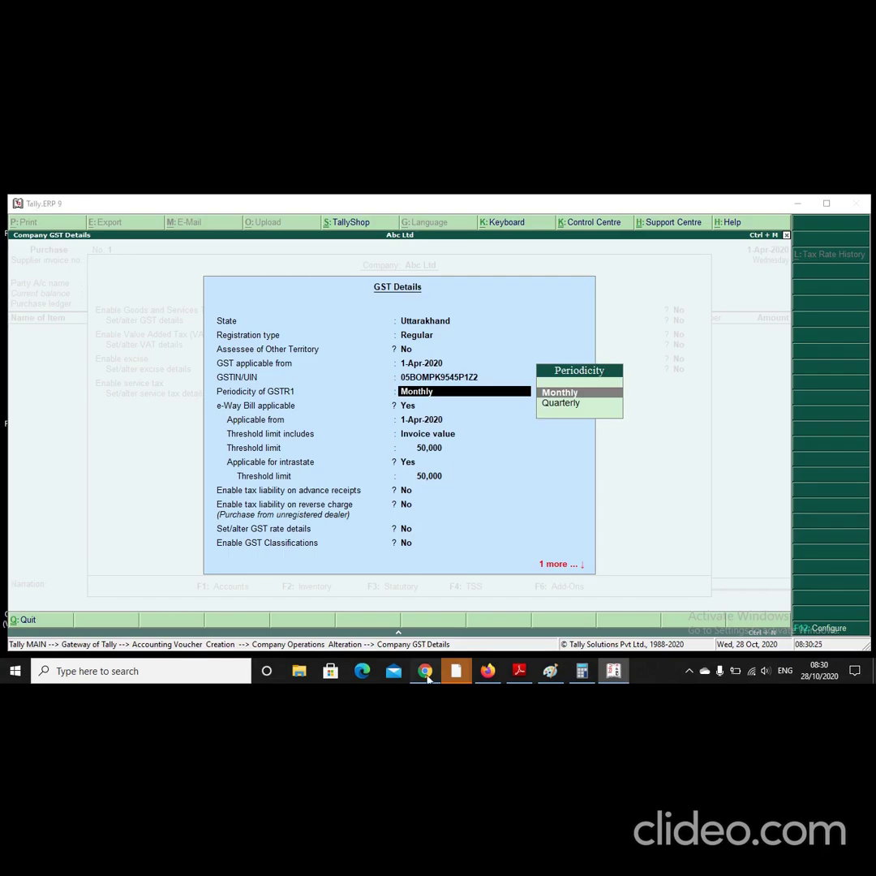
Step: In Chrome's Goods & Services Tax tab, choose Search Taxpayer > Search by PAN
click(426, 673)
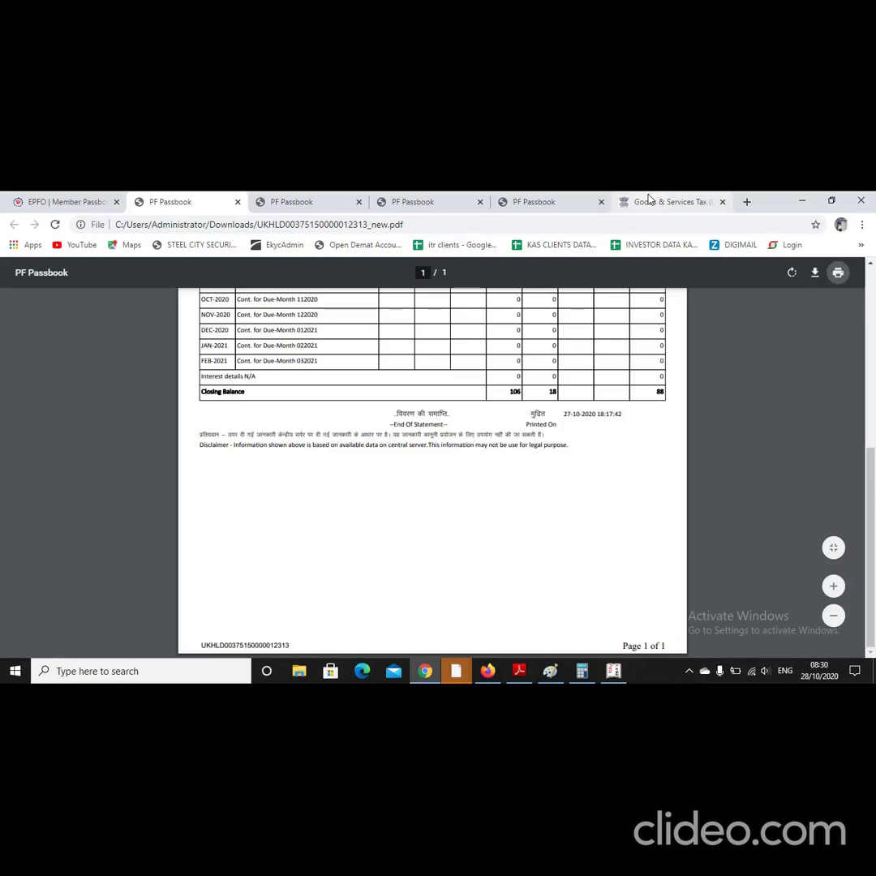
click(649, 201)
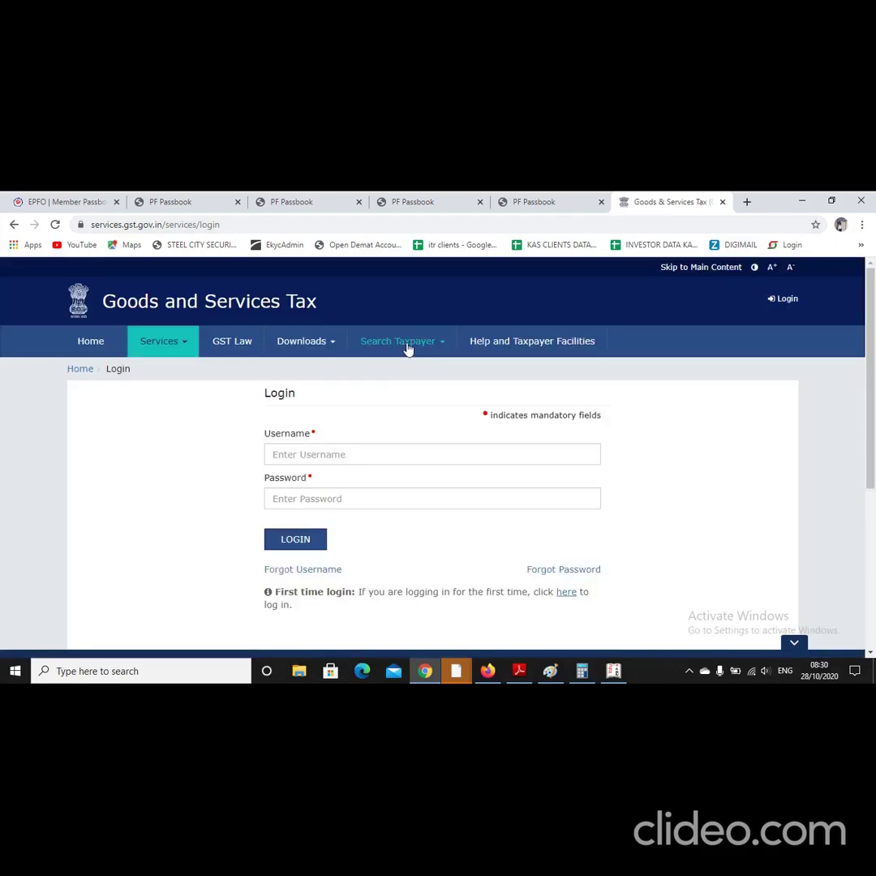
click(408, 347)
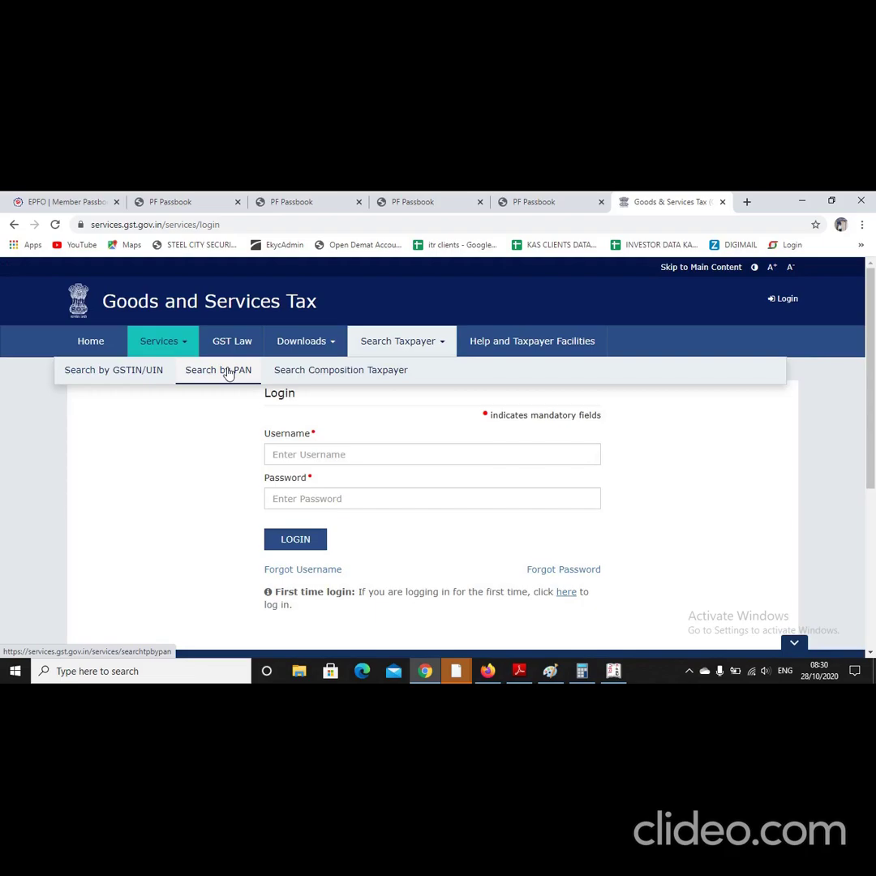
click(226, 370)
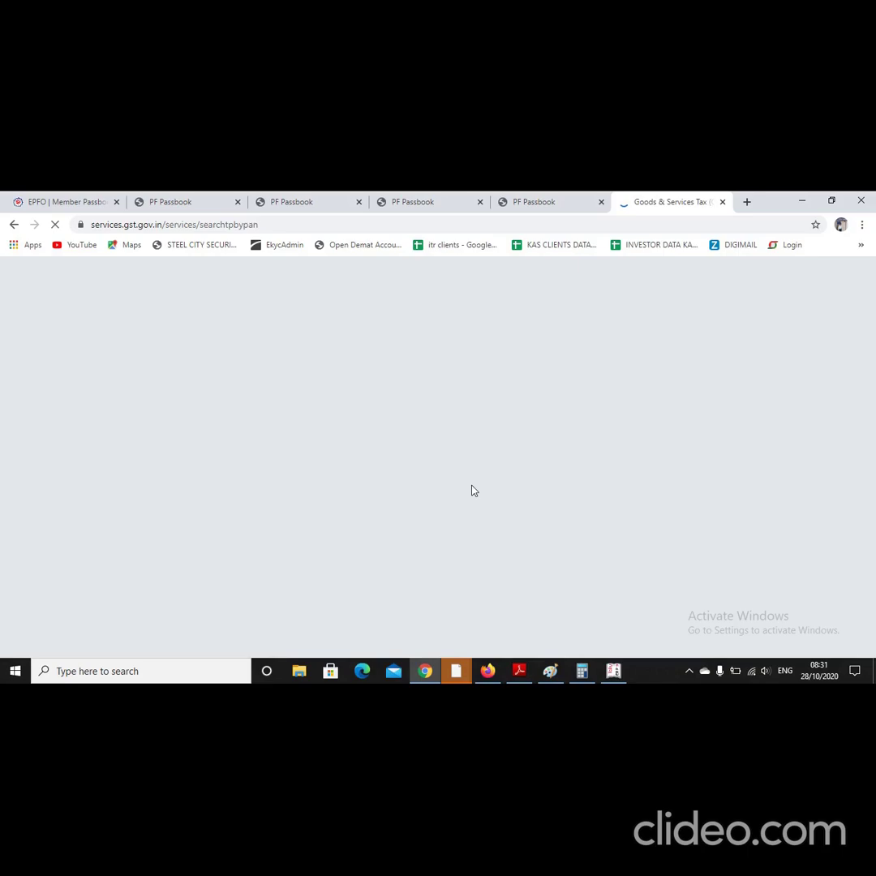
Step: Search the company's PAN in uppercase with the captcha and open the found GSTIN
click(308, 388)
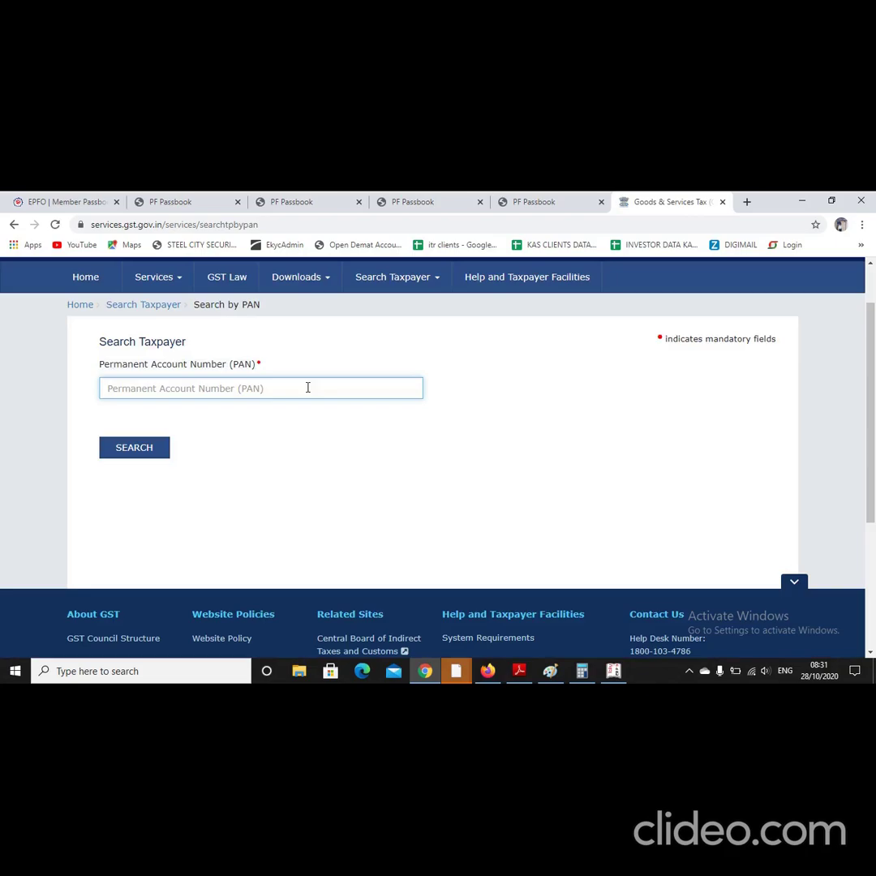
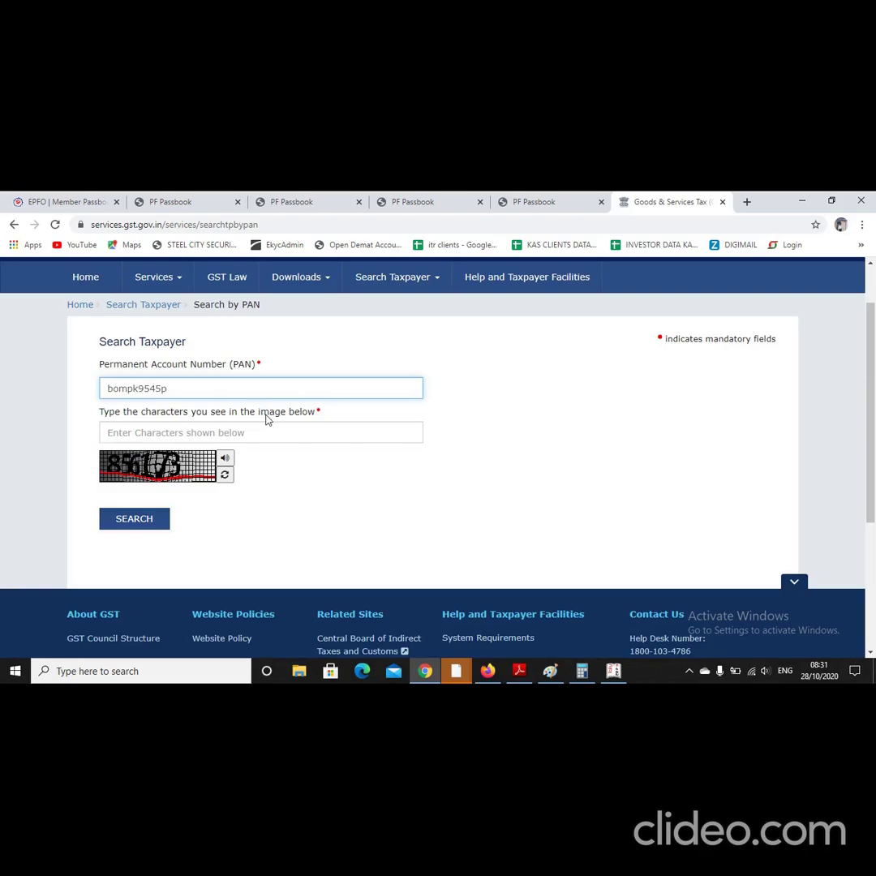
key(ctrl+a)
key(Tab)
text(856)
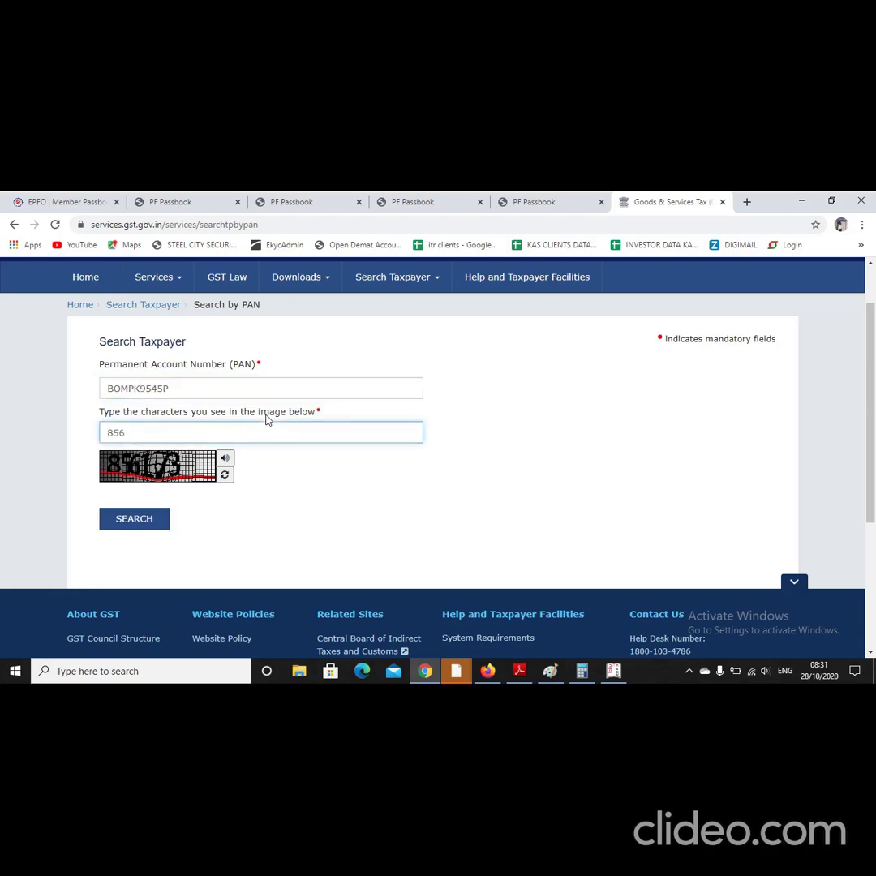
text(173)
click(118, 529)
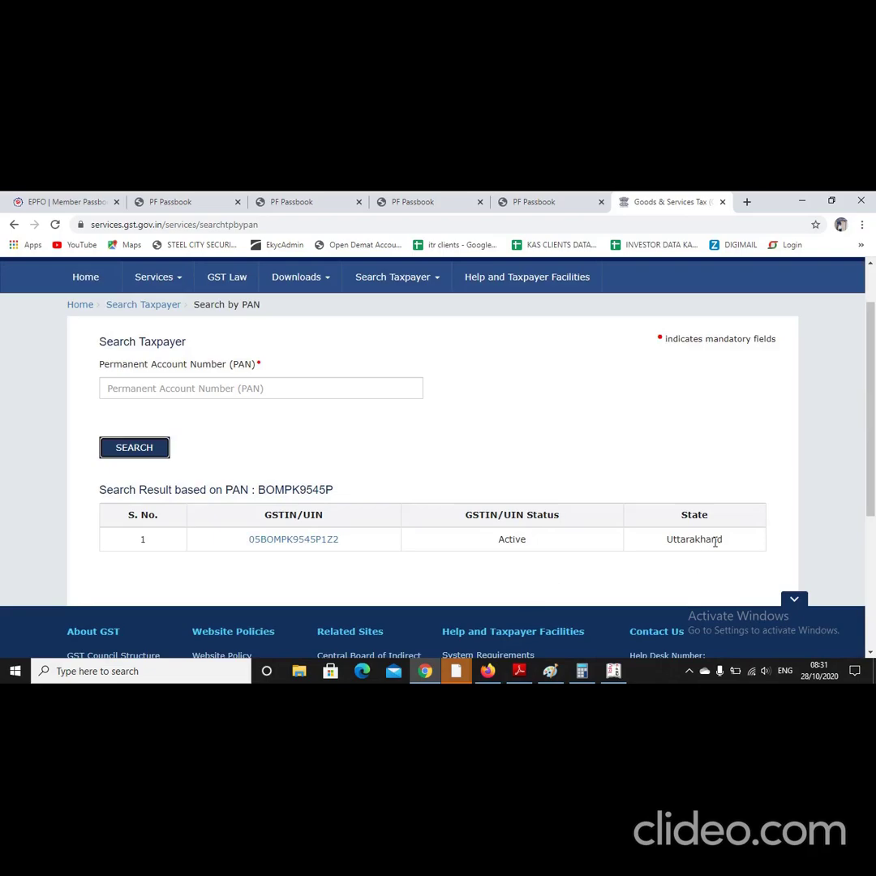
click(314, 541)
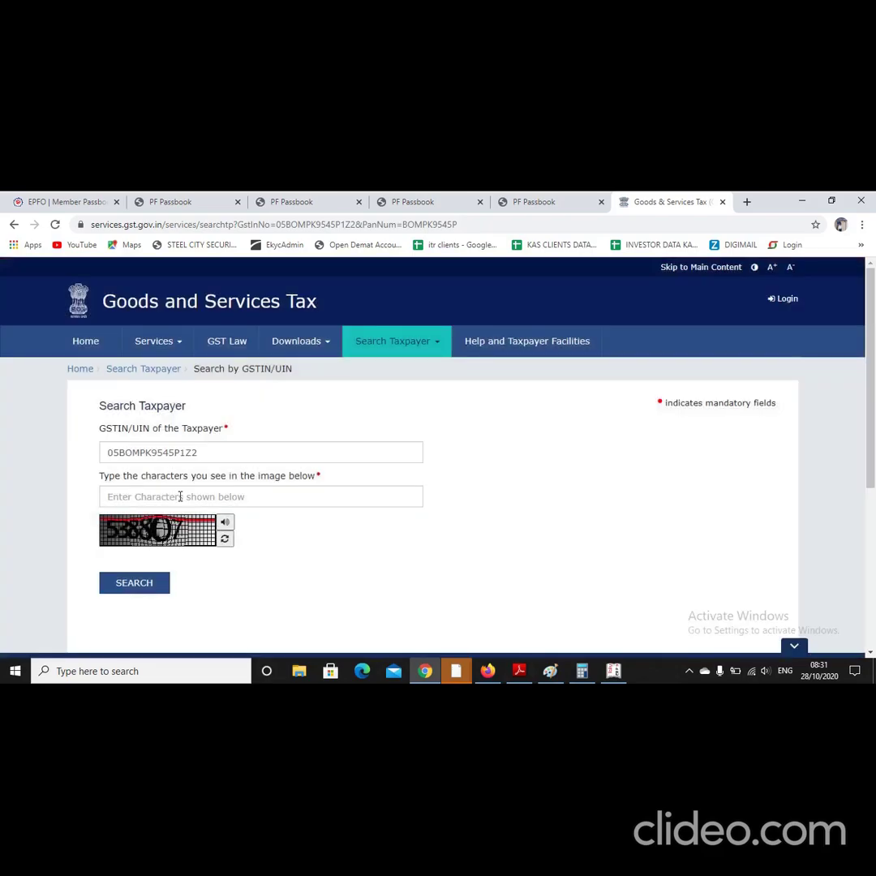
Step: Search the GSTIN with the captcha, review the taxpayer details, then return to Tally.ERP 9
click(192, 494)
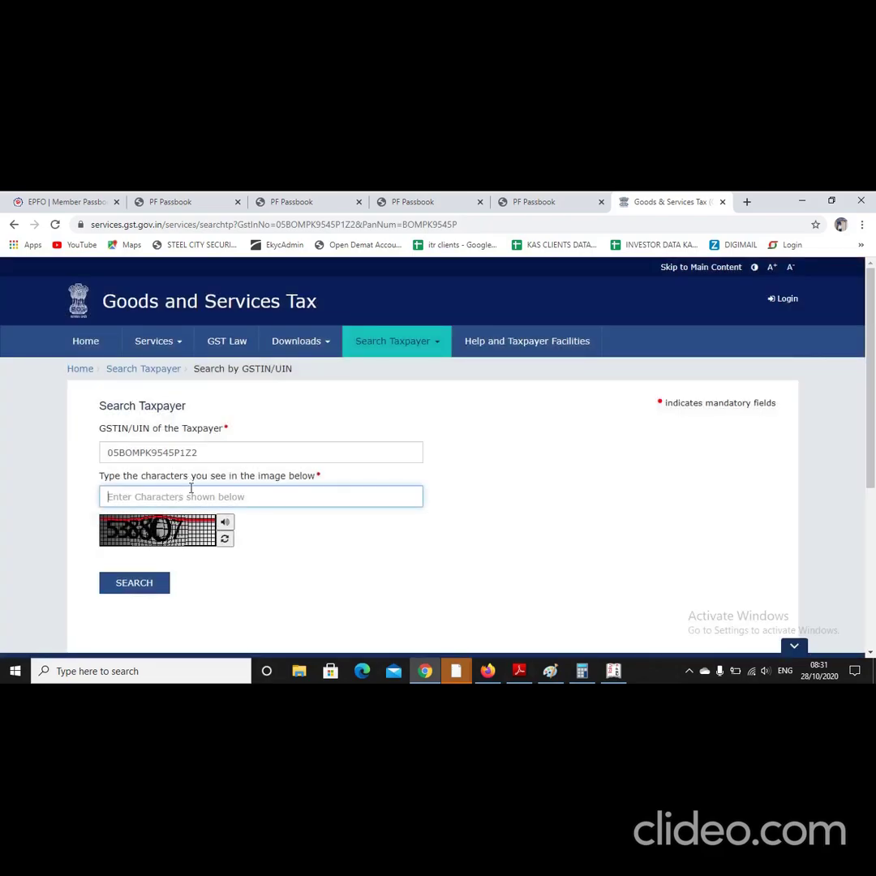
text(538807)
click(154, 582)
scroll(385, 572, down, 3)
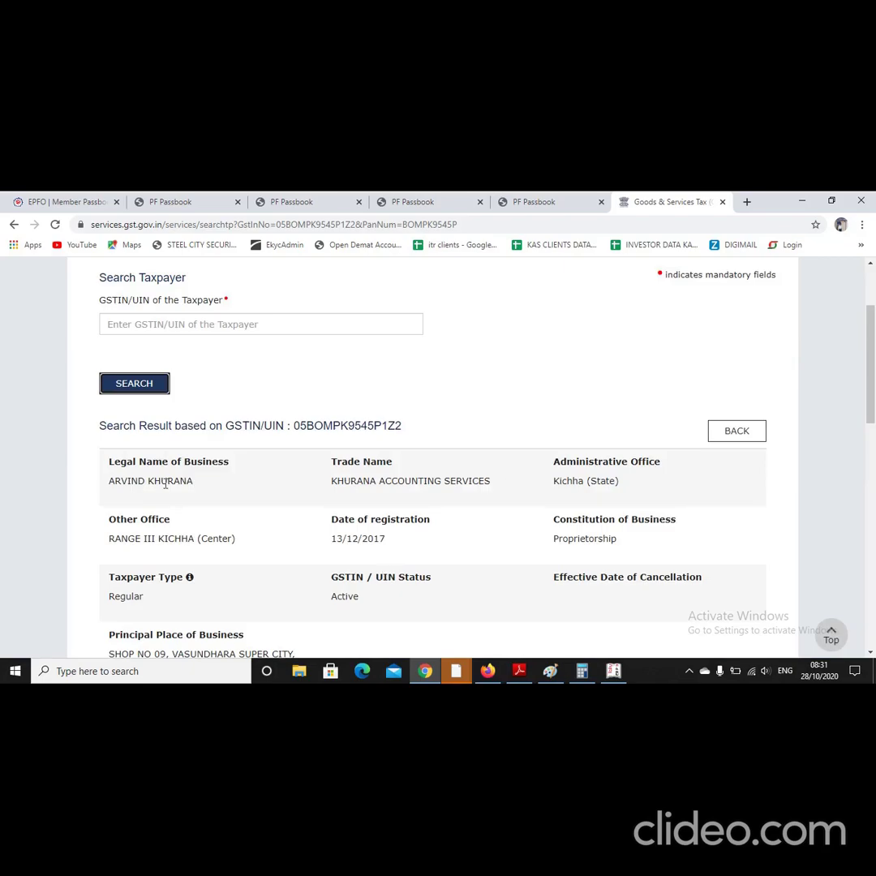
scroll(195, 491, down, 1)
scroll(206, 498, down, 1)
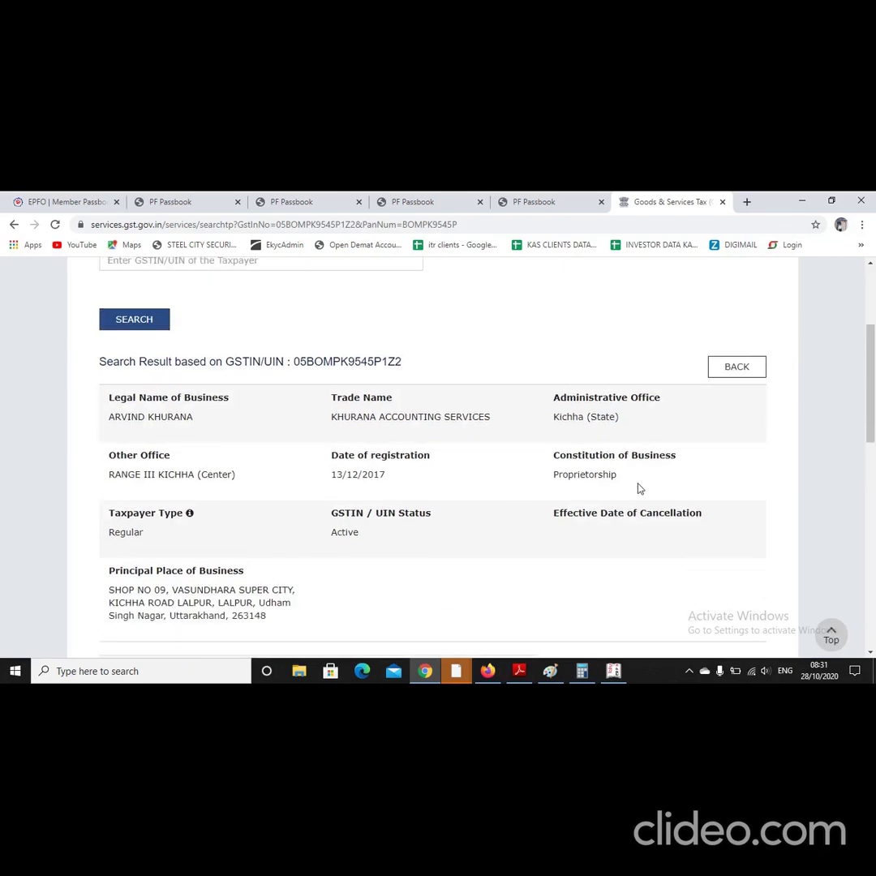
scroll(553, 504, down, 5)
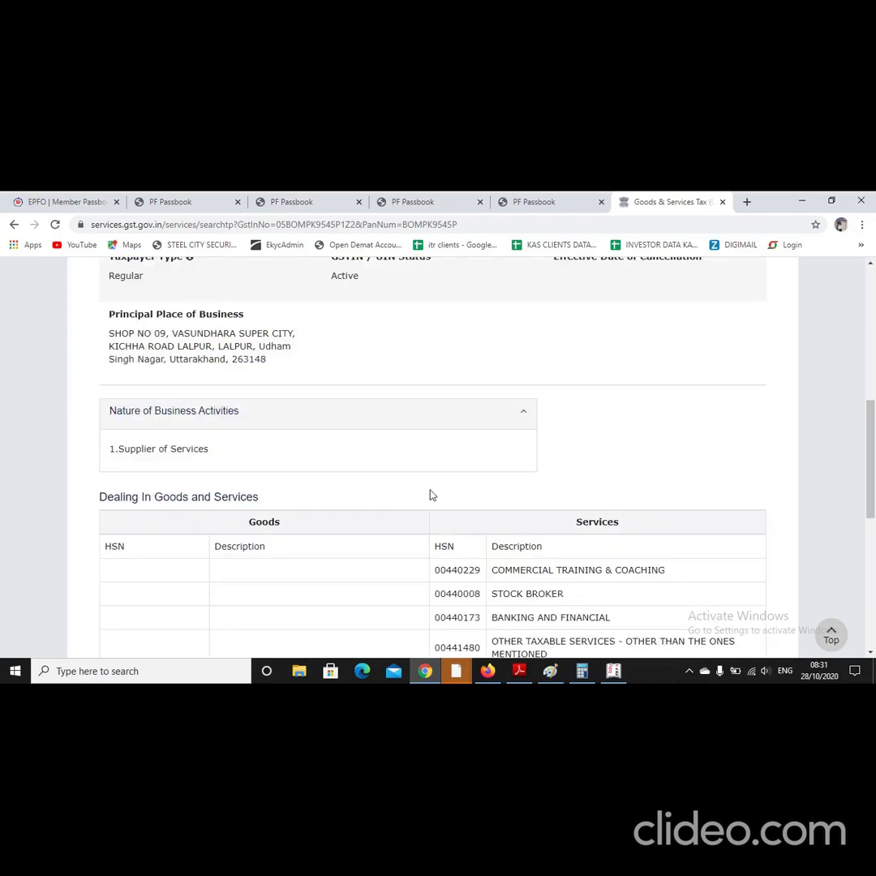
scroll(383, 485, down, 1)
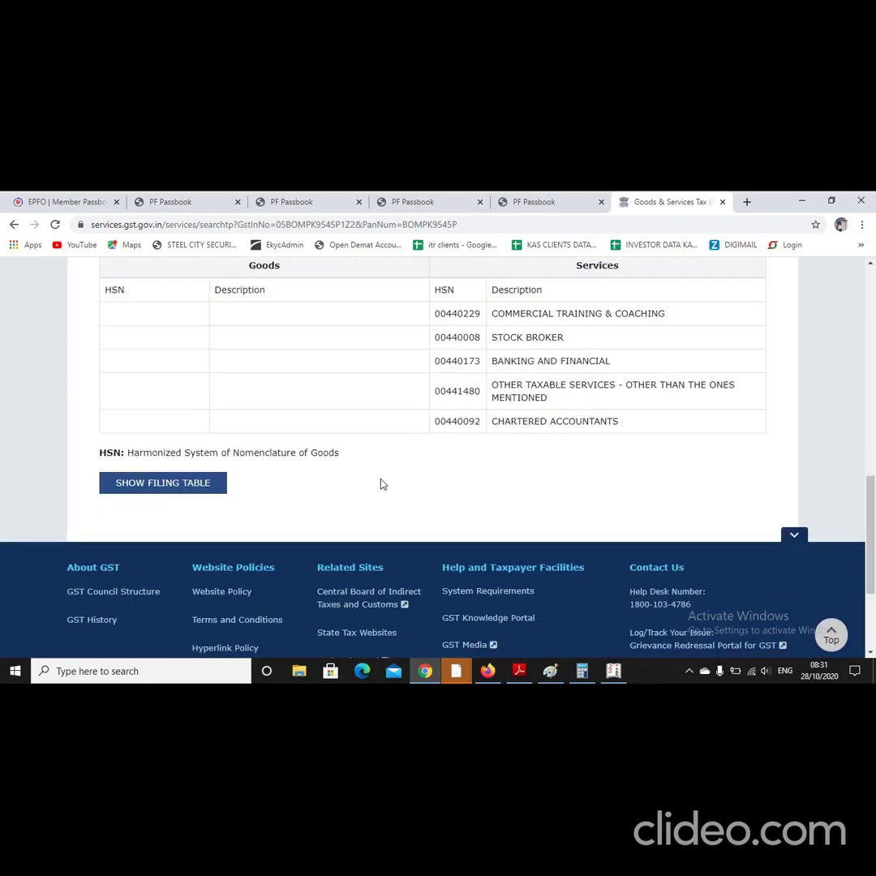
scroll(383, 484, down, 1)
scroll(381, 485, up, 2)
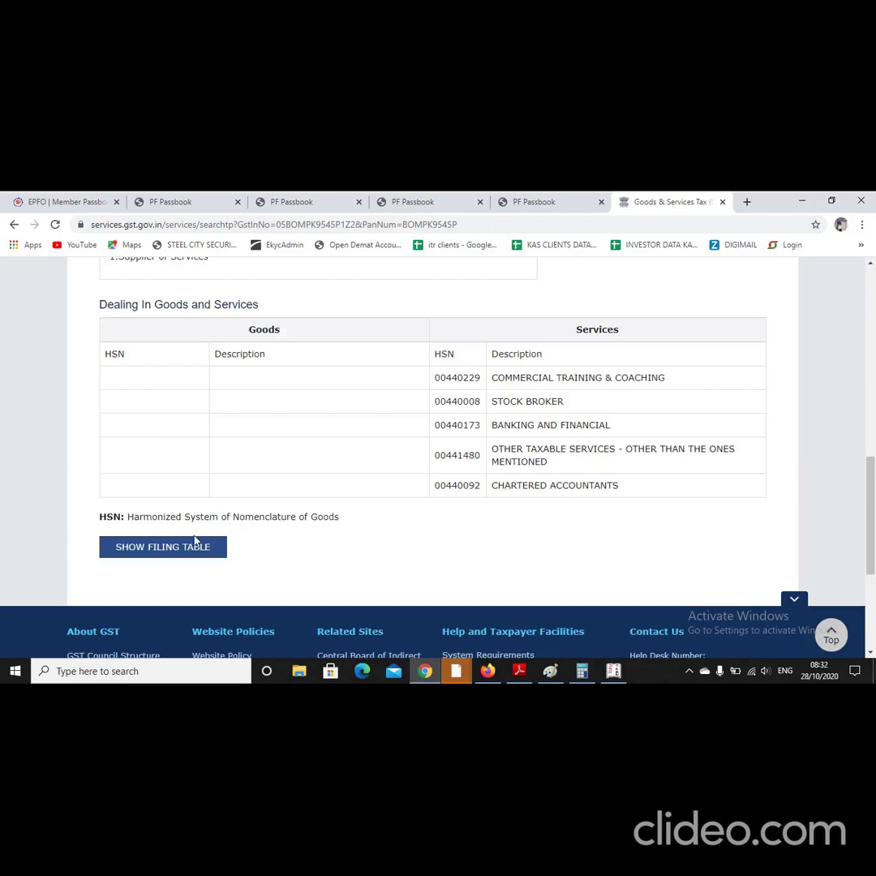
scroll(436, 447, up, 8)
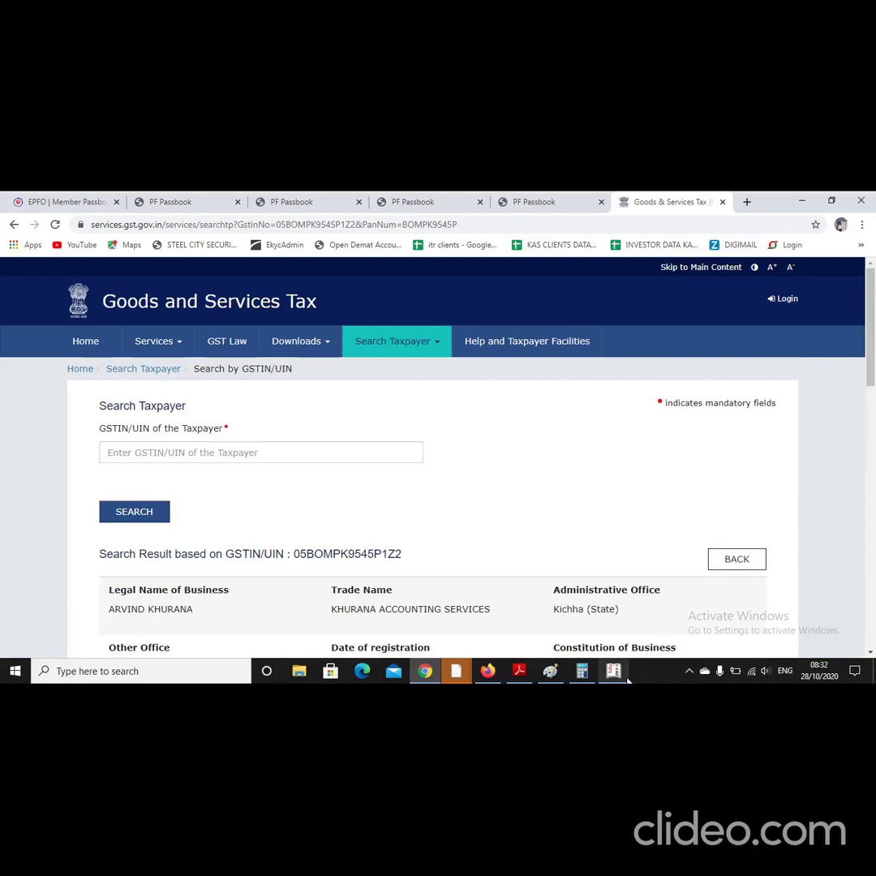
key(alt+Tab)
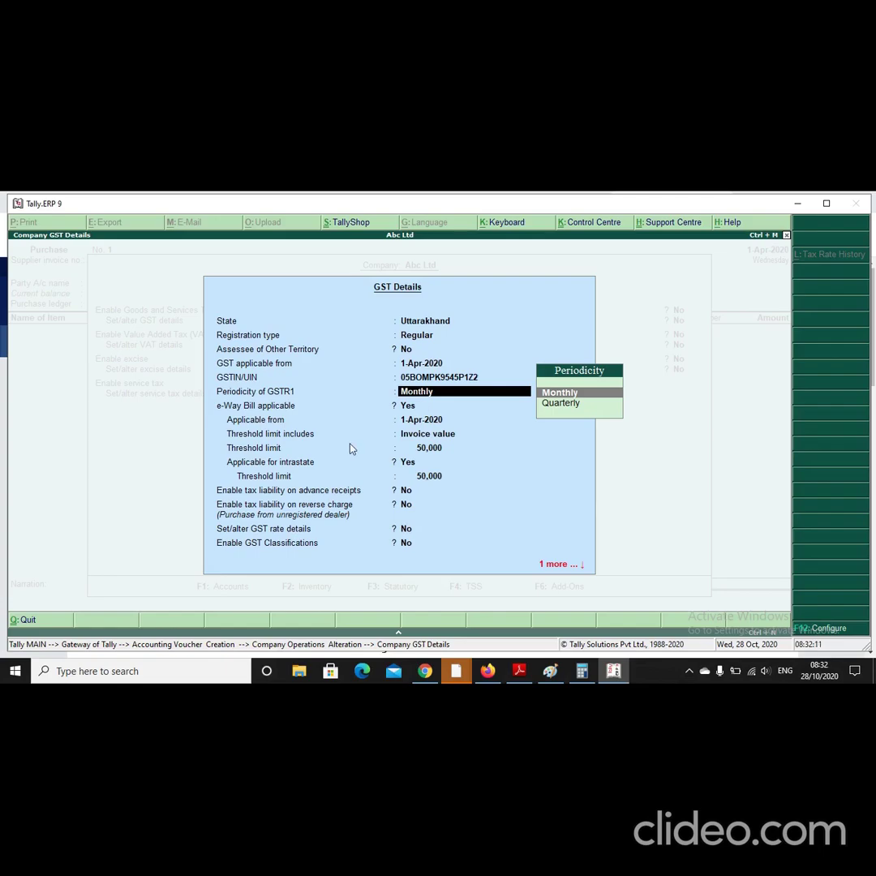
Step: Keep GSTR1 periodicity Monthly, threshold on Invoice value and reverse charge No, reaching acceptance
key(Return)
key(Return)
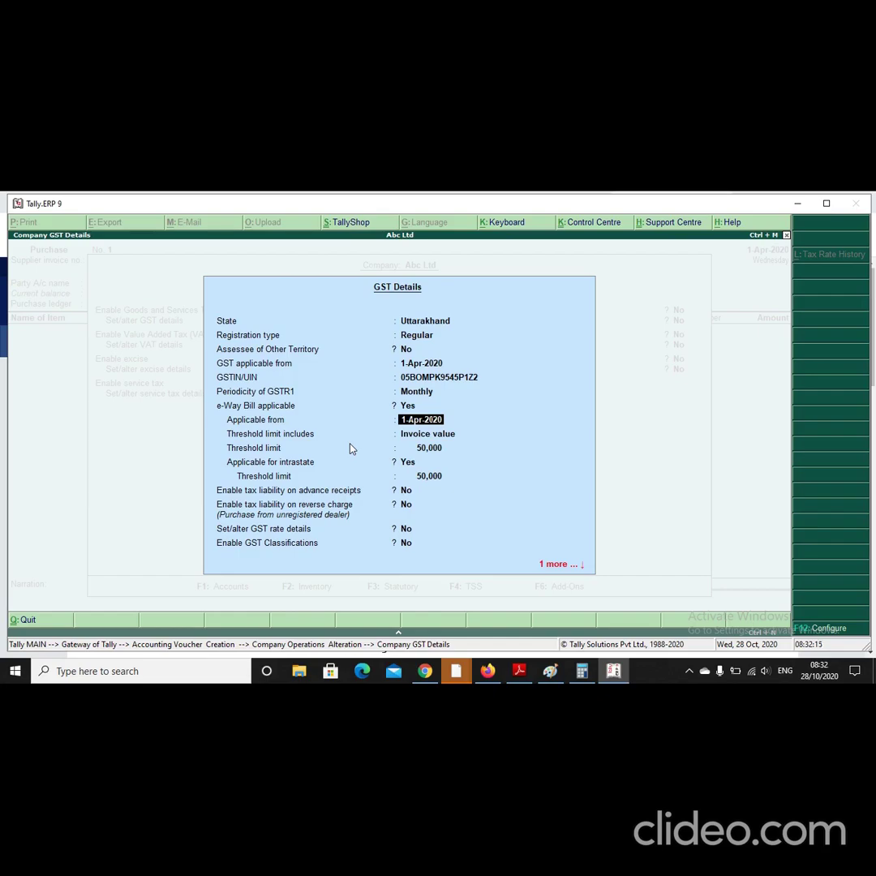
key(Up)
key(Up)
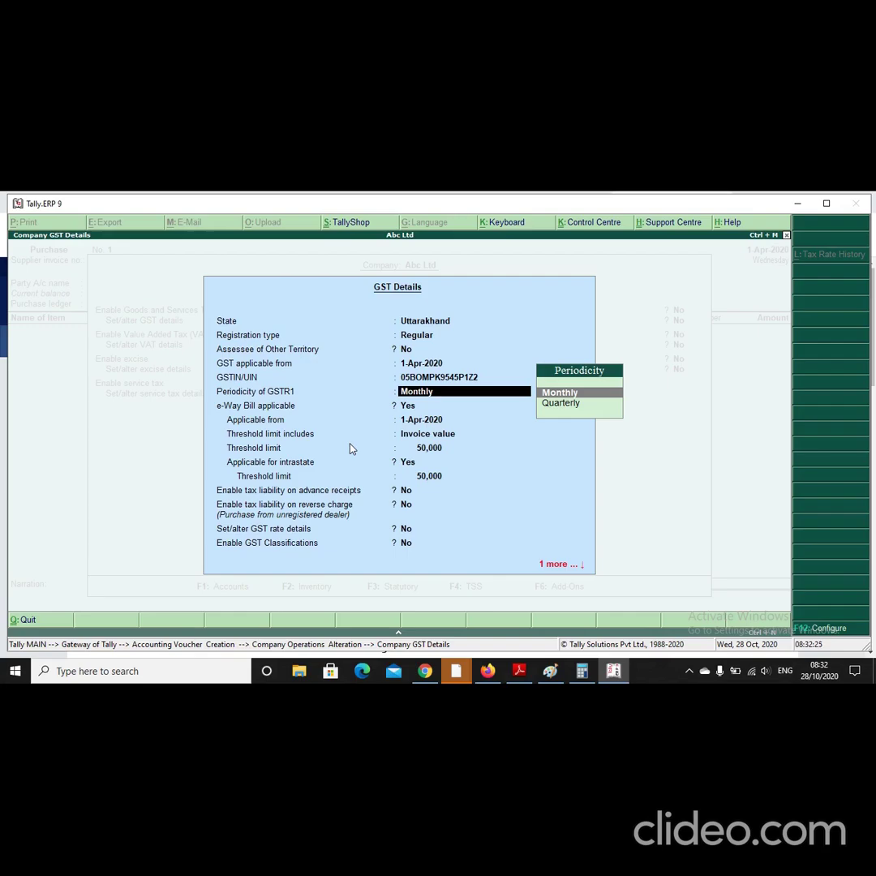
key(Down)
key(Up)
key(Return)
key(Return)
key(Return)
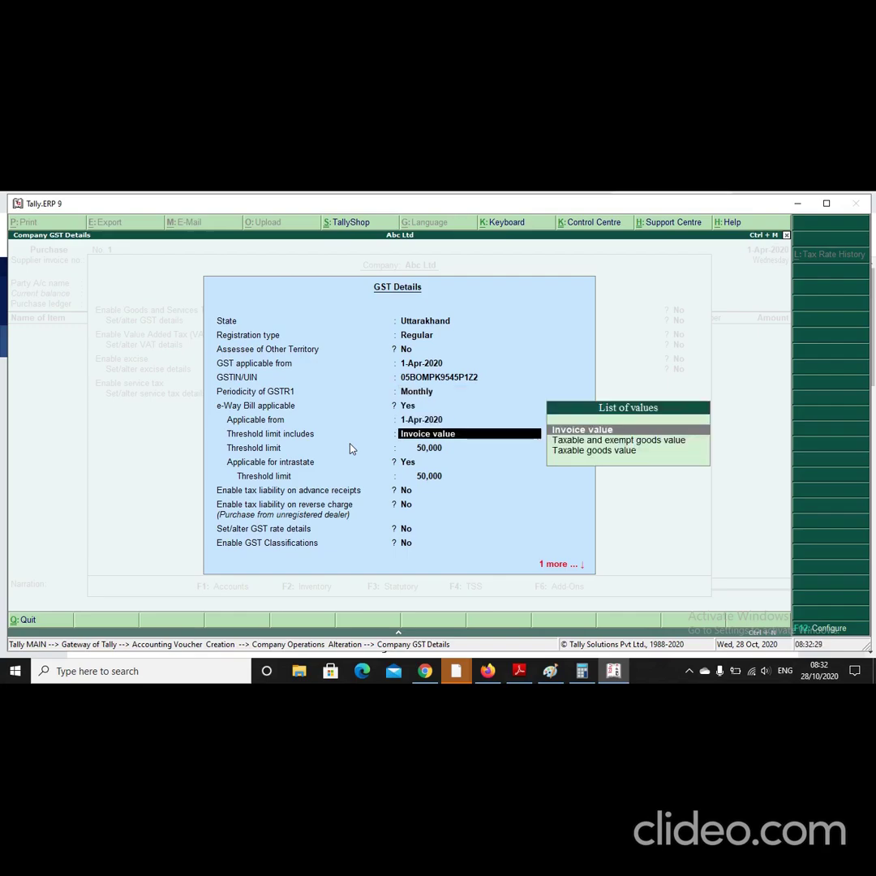
key(Return)
key(Return)
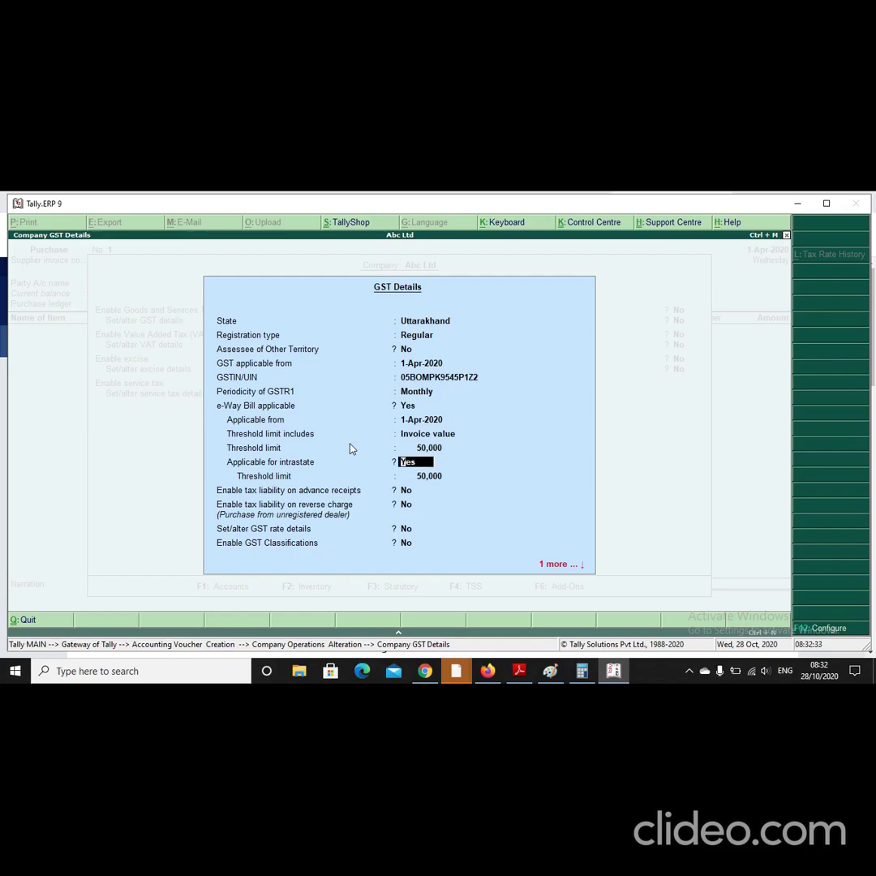
key(Return)
key(Return)
key(Return)
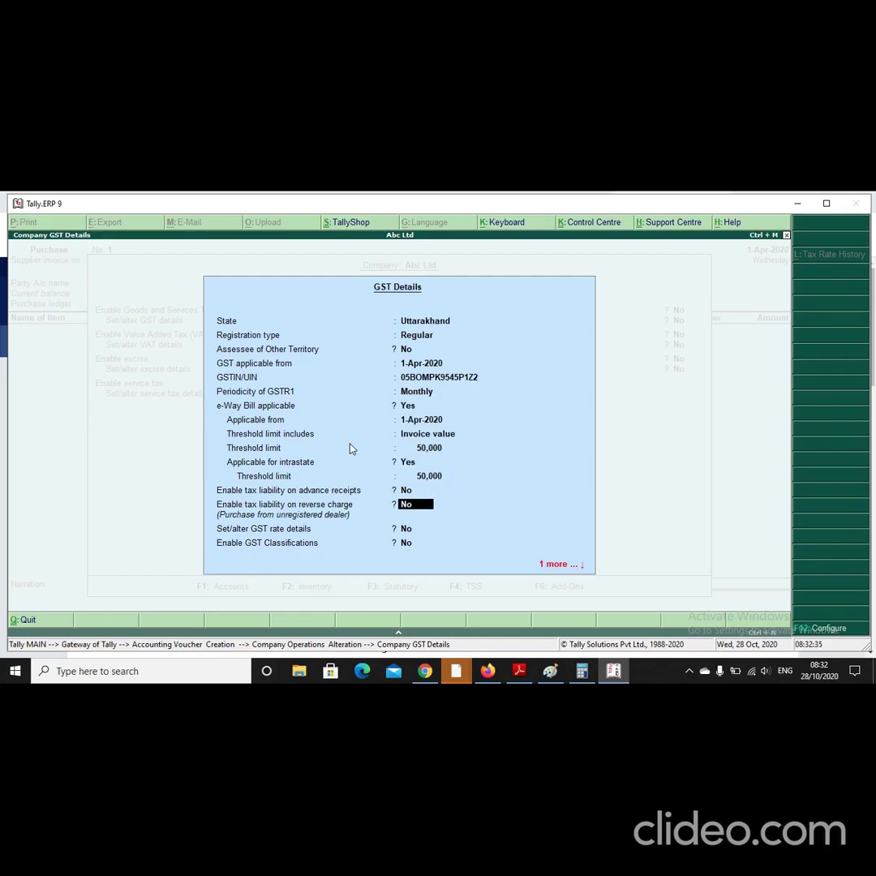
key(Return)
key(Return)
key(Return)
key(Return)
key(Return)
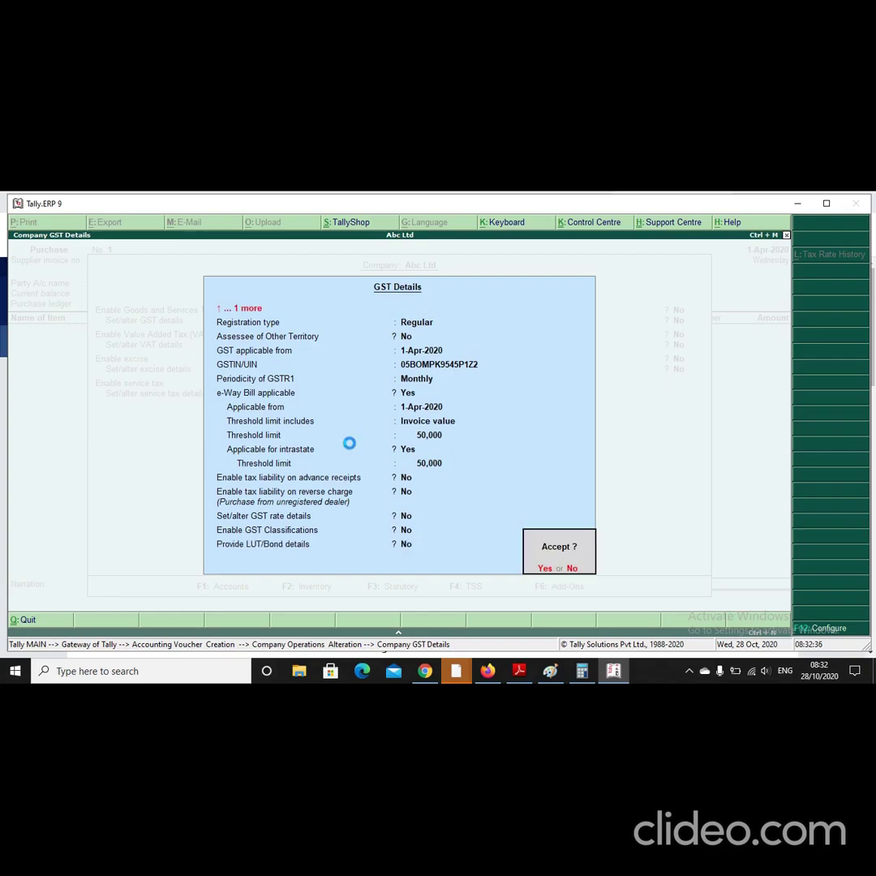
Step: Enter the company's PAN as its Income tax no. and accept the company alteration
key(Return)
key(Return)
key(Return)
key(Return)
key(Return)
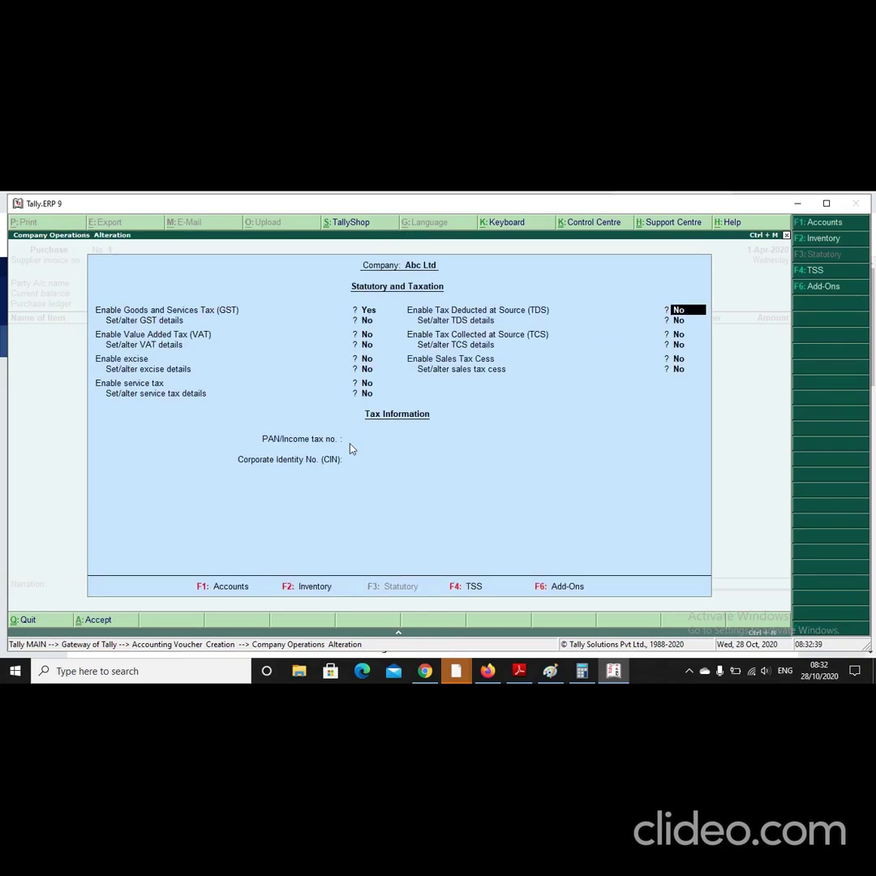
key(Return)
key(Return)
key(Return)
key(Up)
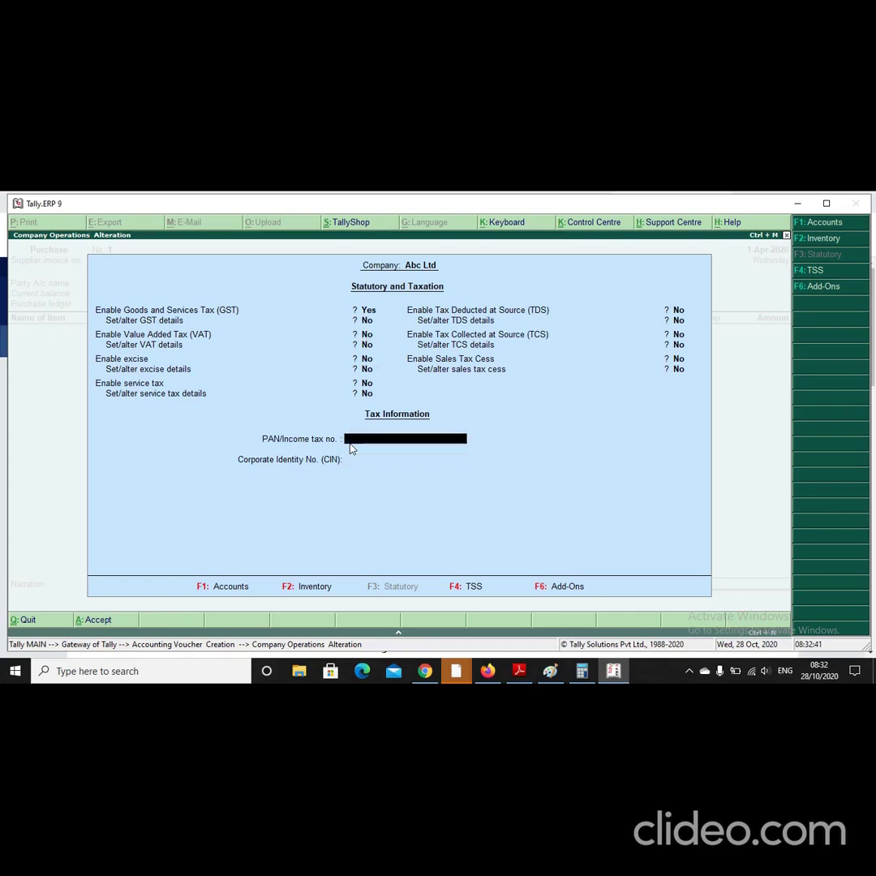
key(Return)
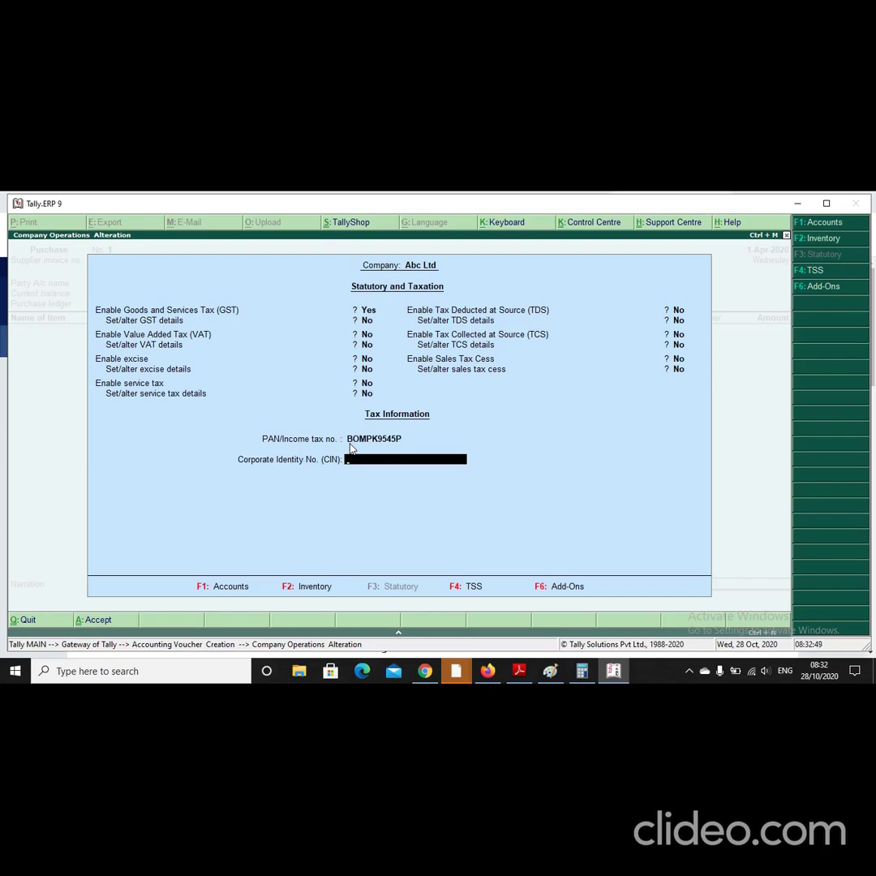
key(Return)
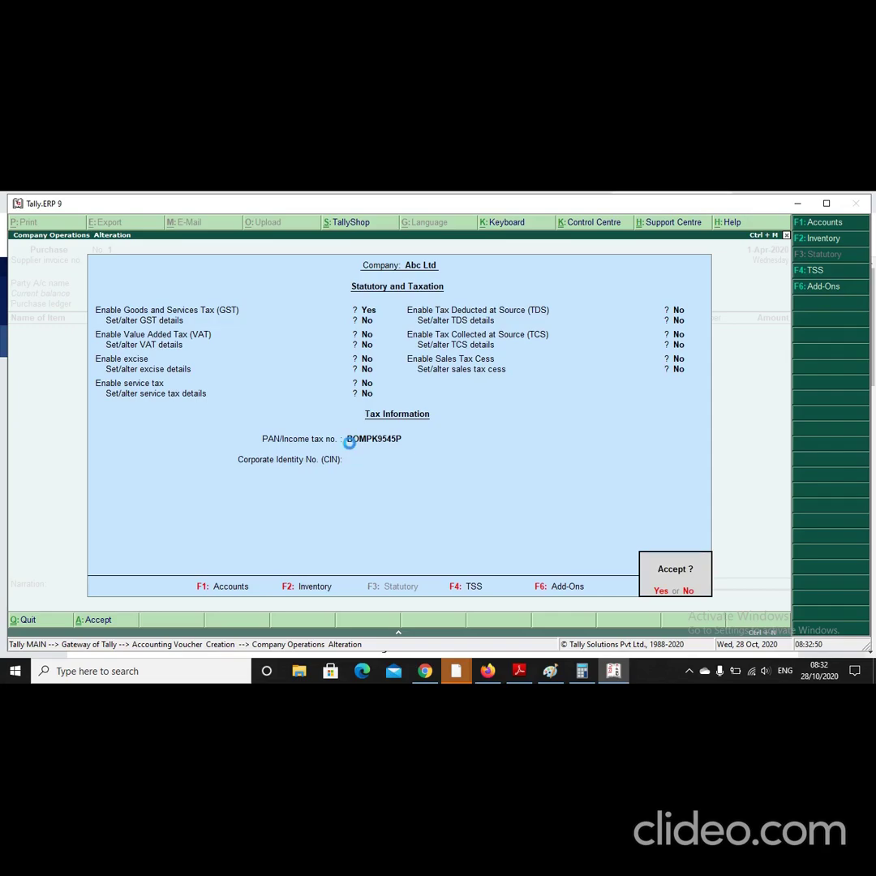
key(Return)
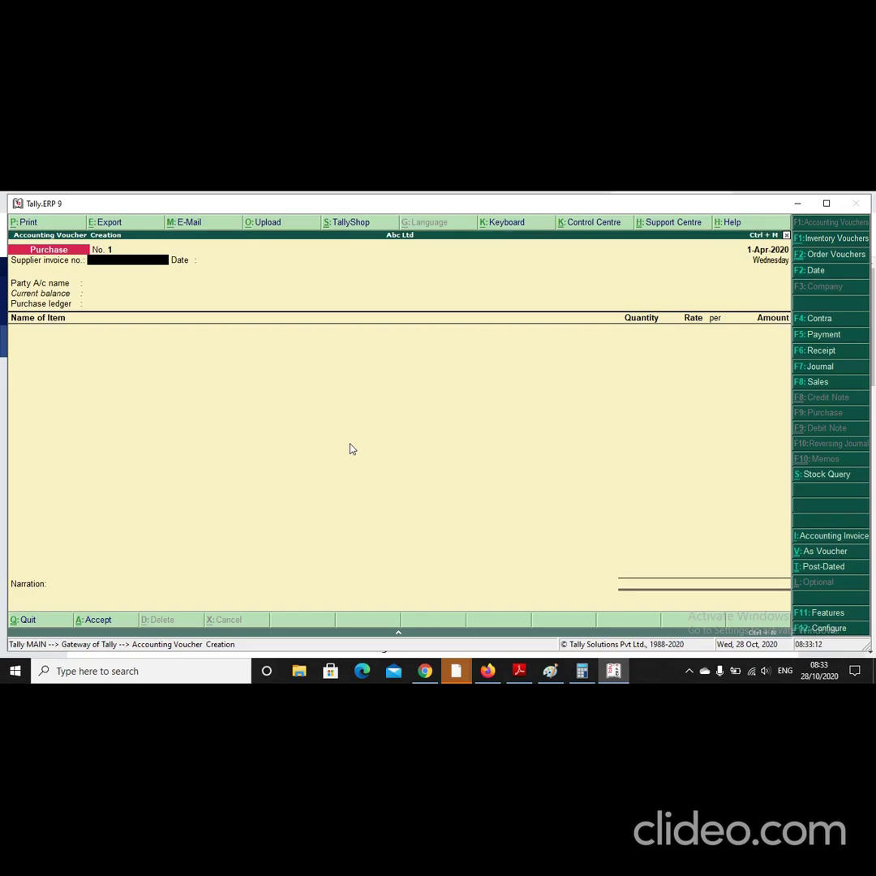
Step: Enter supplier invoice 037, date it and the voucher 13-Jan-2021, and begin party ledger ABC LTD
text(037)
key(Return)
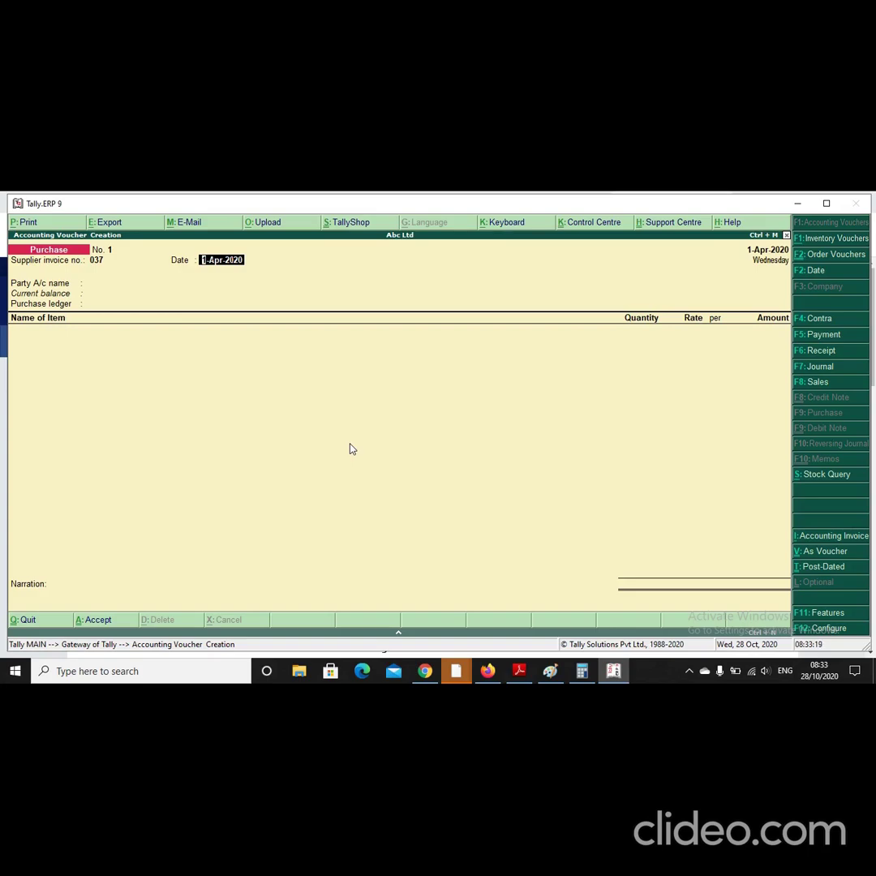
text(13.1)
key(Return)
key(F2)
text(13.)
key(Return)
key(Return)
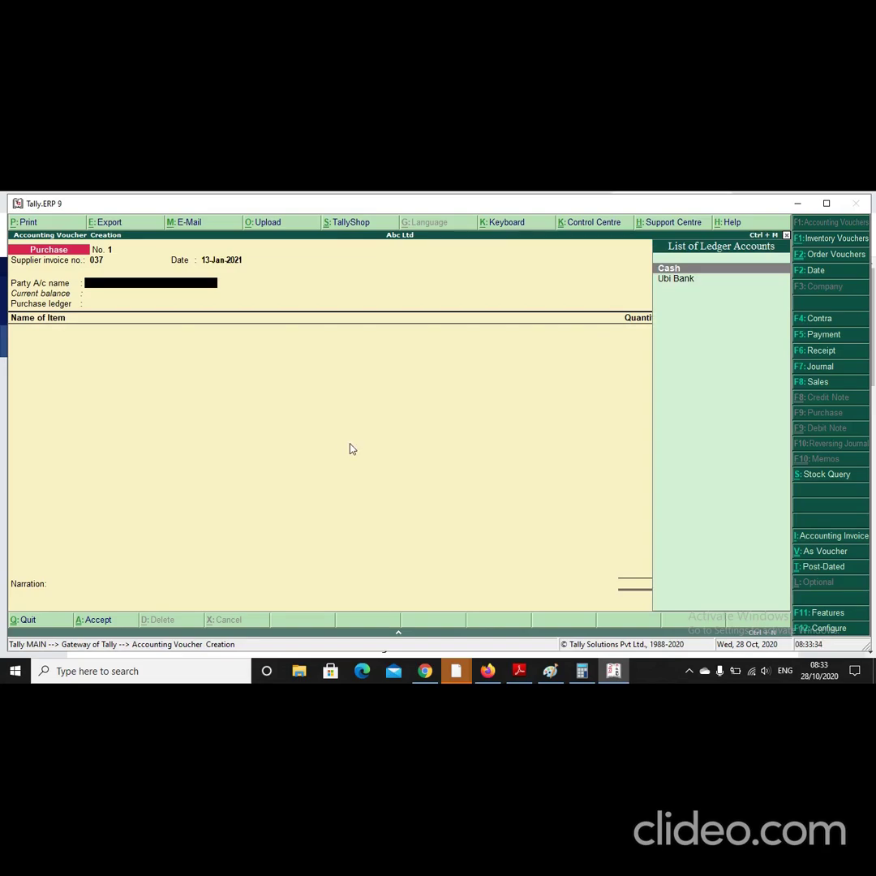
key(alt+c)
text(AB)
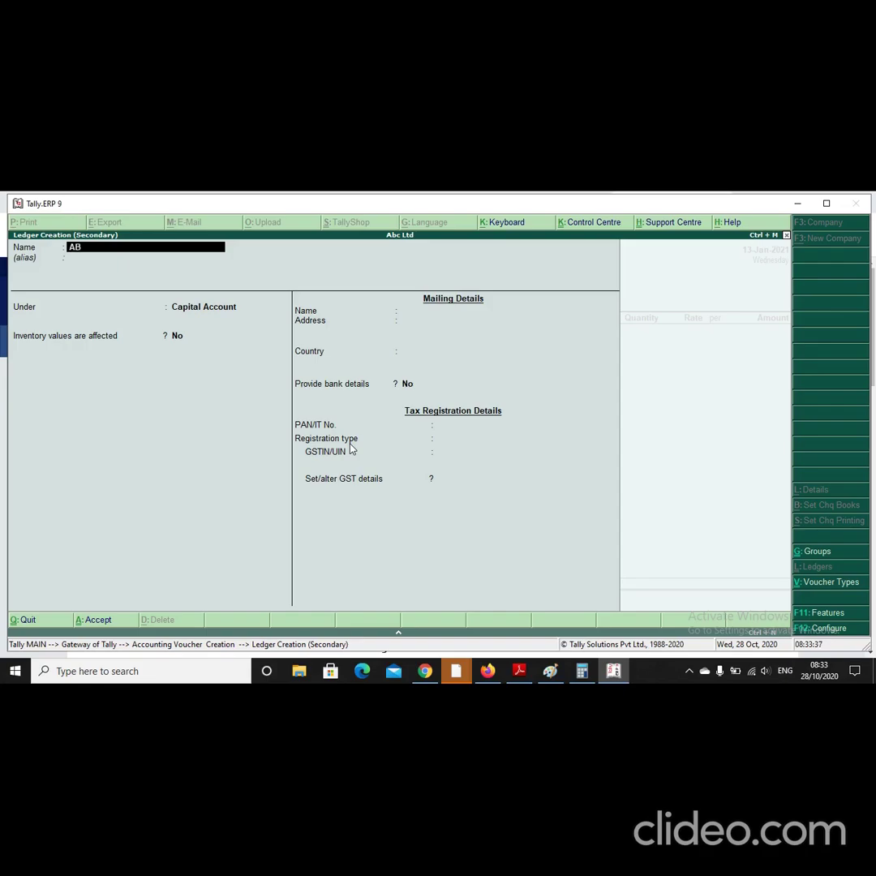
text(C LTD)
Step: Place the ABC LTD ledger under Sundry Creditors, keeping default bill-by-bill and credit settings
key(Return)
text(CRED)
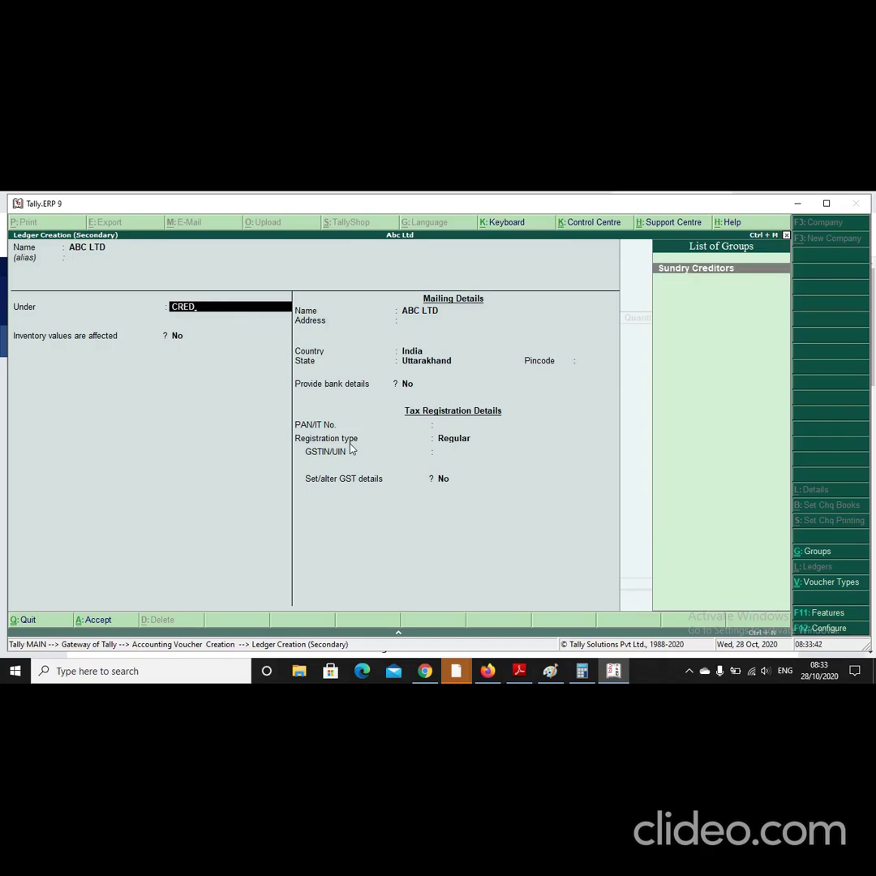
key(Return)
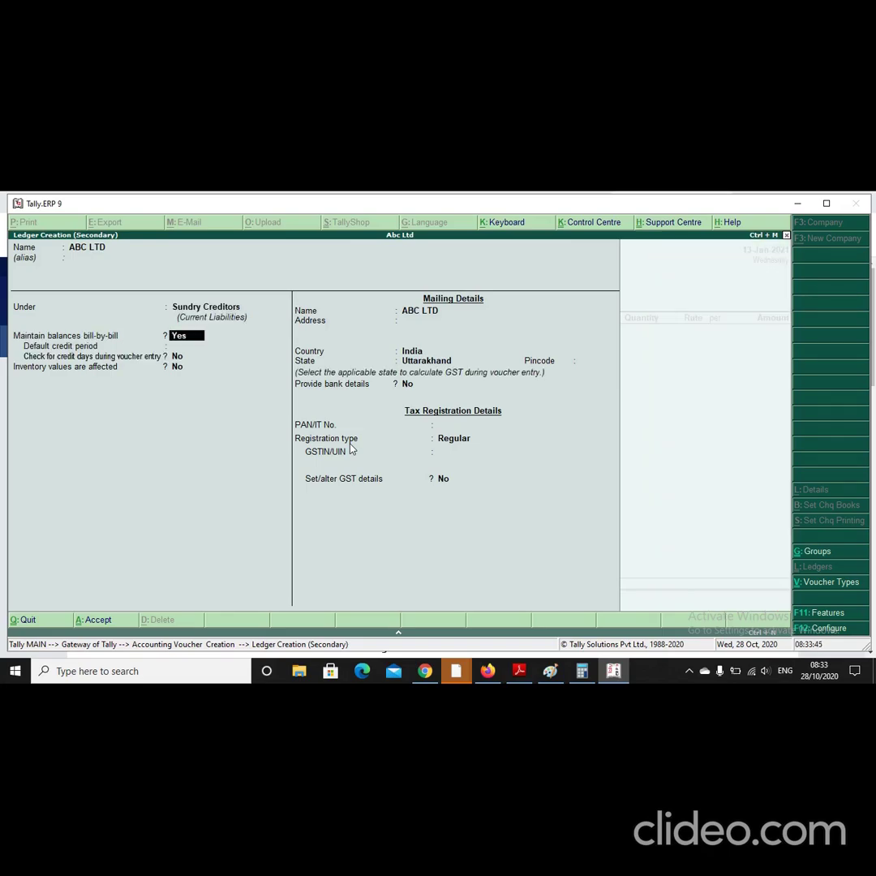
key(Return)
key(Return)
key(Return)
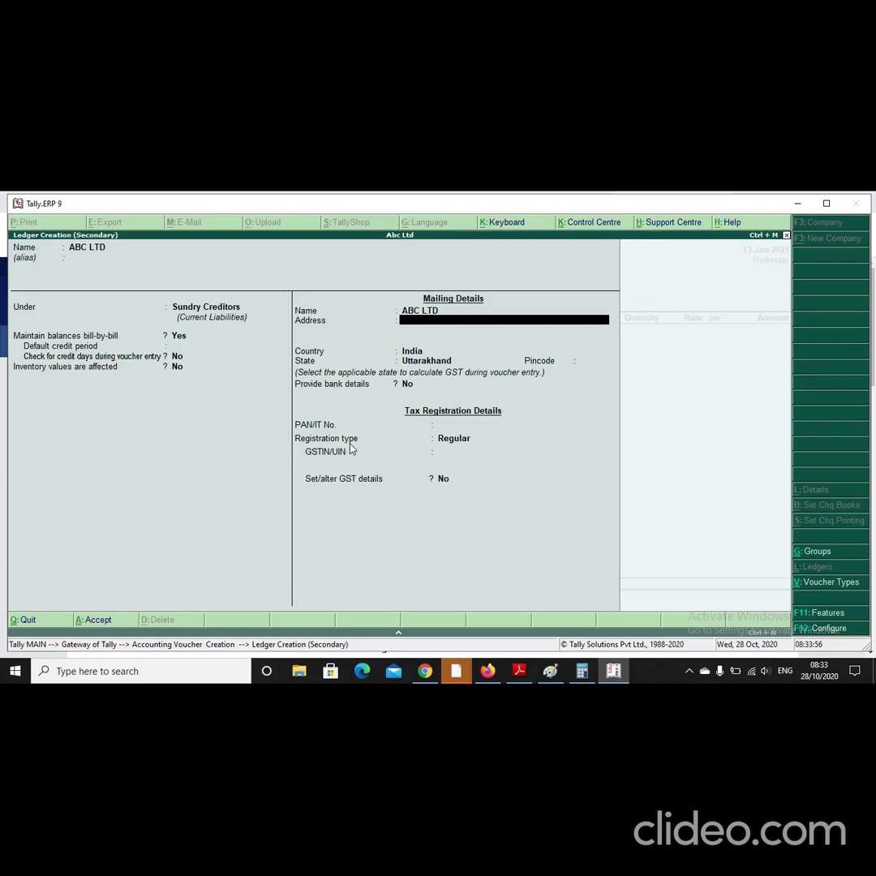
Step: Enter the address HARIDWAR with country India and state Uttarakhand
key(Return)
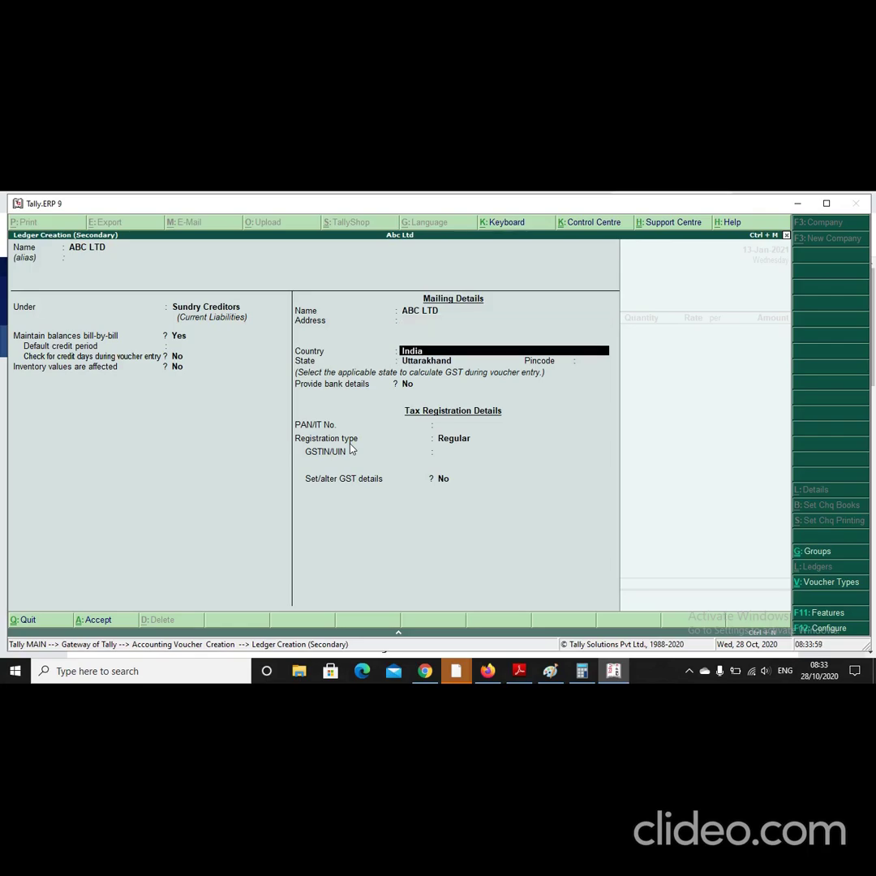
key(BackSpace)
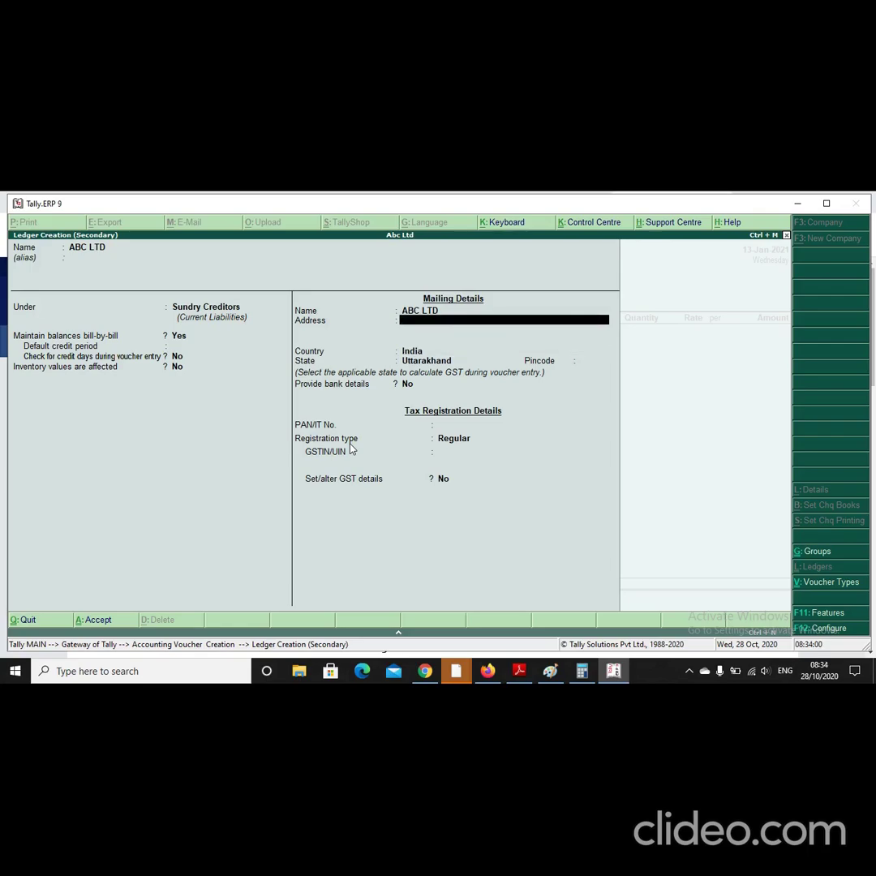
text(HARIDWAR)
key(Return)
key(Return)
key(Return)
key(Return)
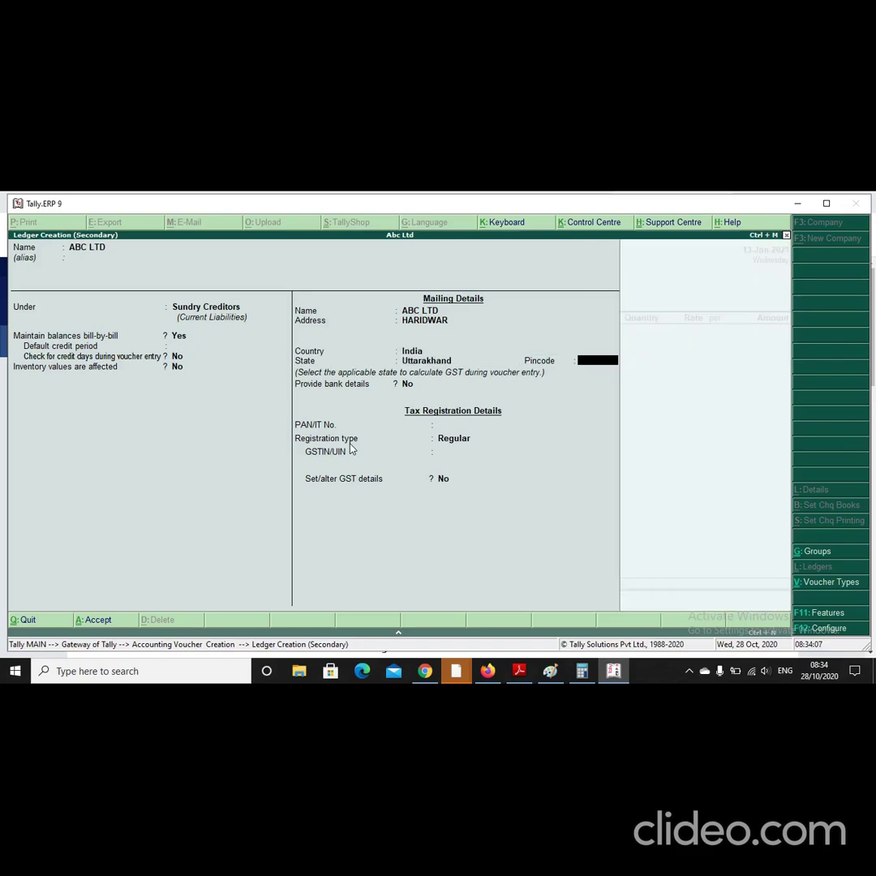
key(Return)
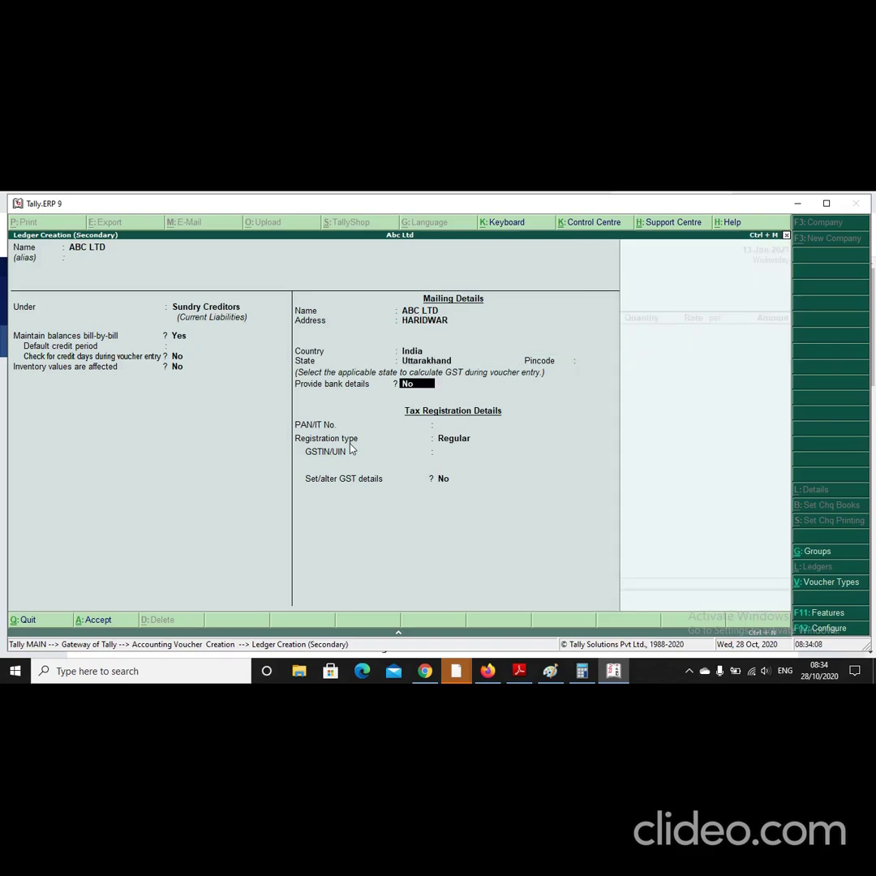
key(Return)
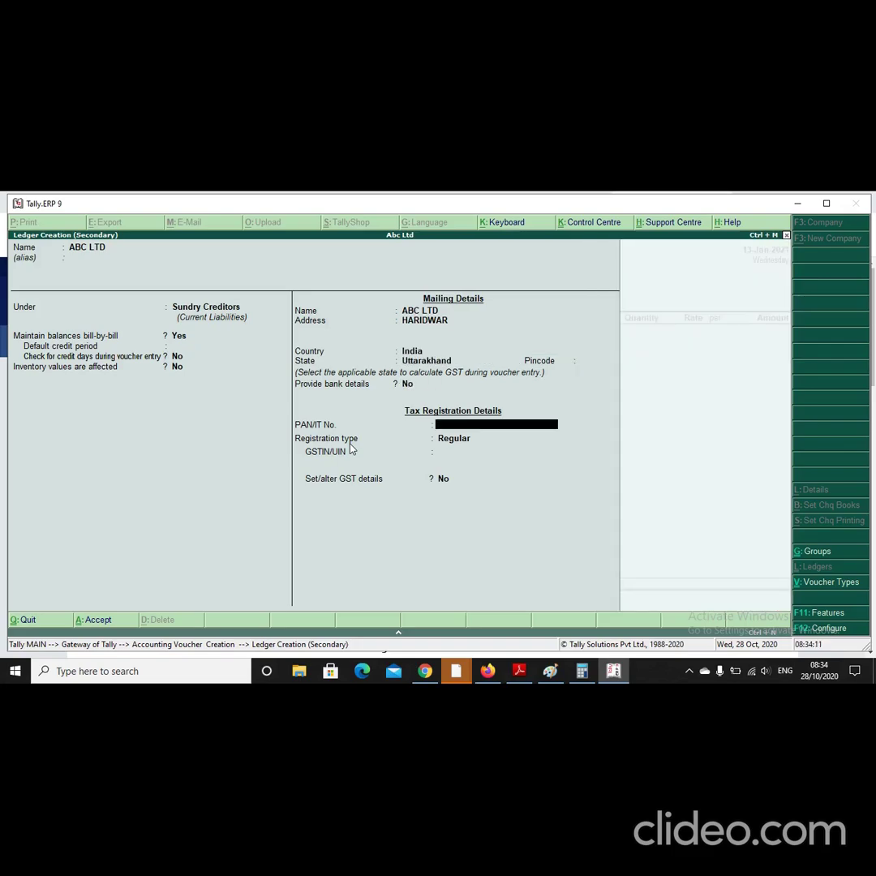
Step: Add the supplier's PAN, Regular registration type and GSTIN, then accept the ledger
text(AABCD1234E)
key(Return)
key(Return)
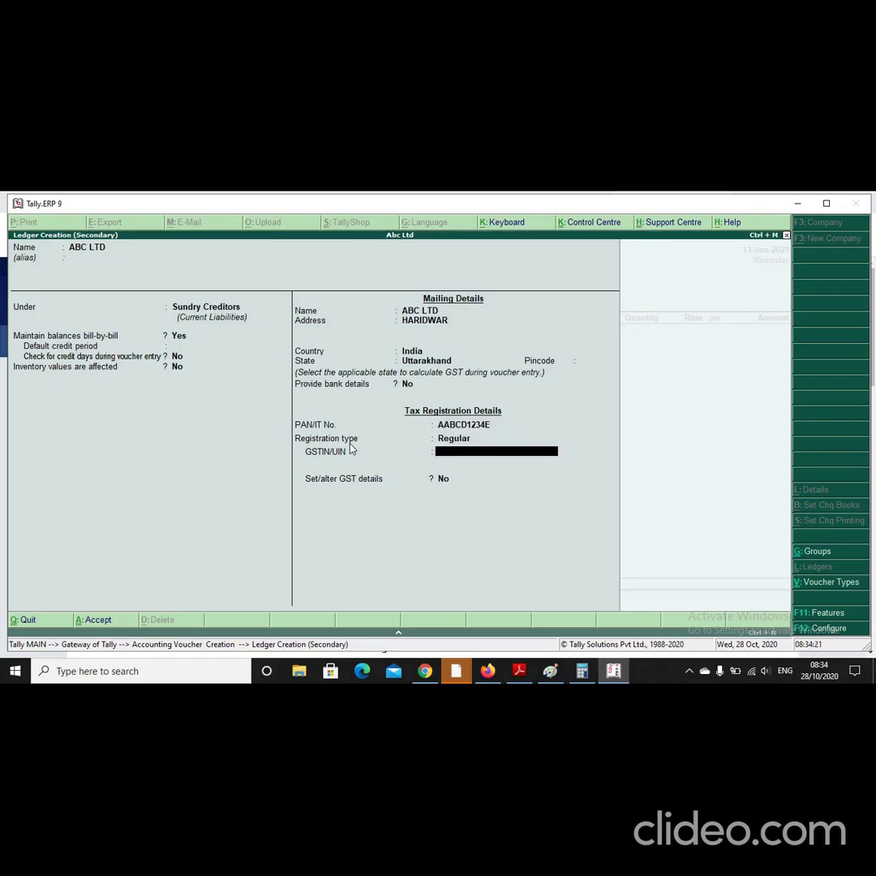
text(05AABCD1234E1Z2)
key(Return)
key(Return)
key(Return)
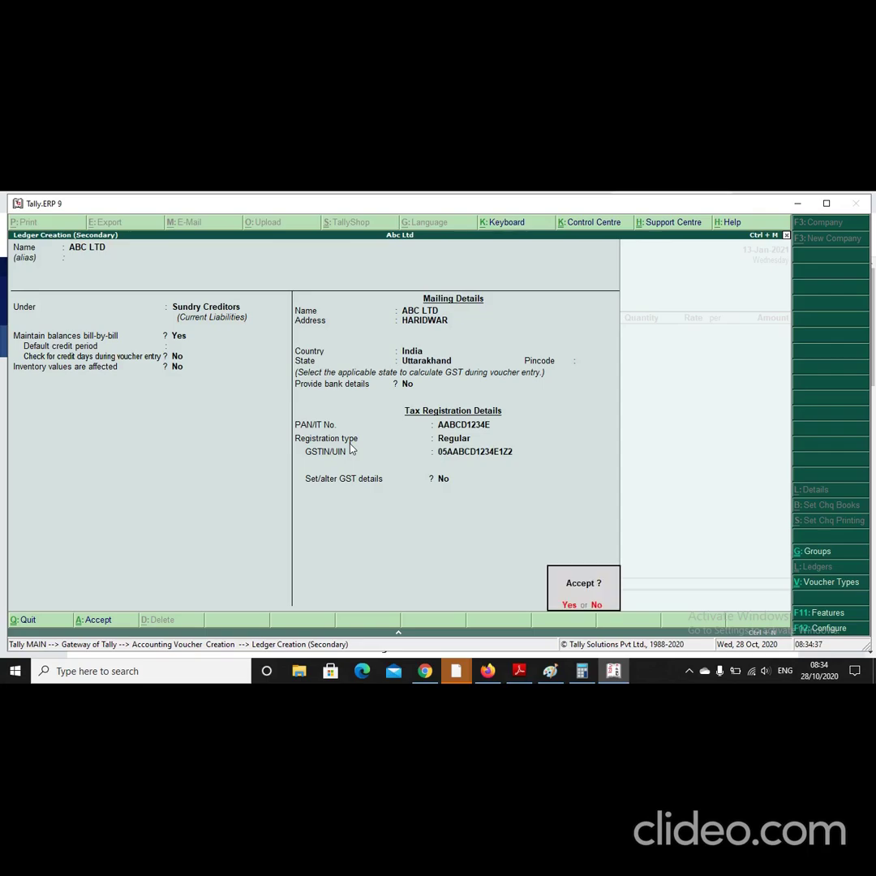
key(Return)
key(Return)
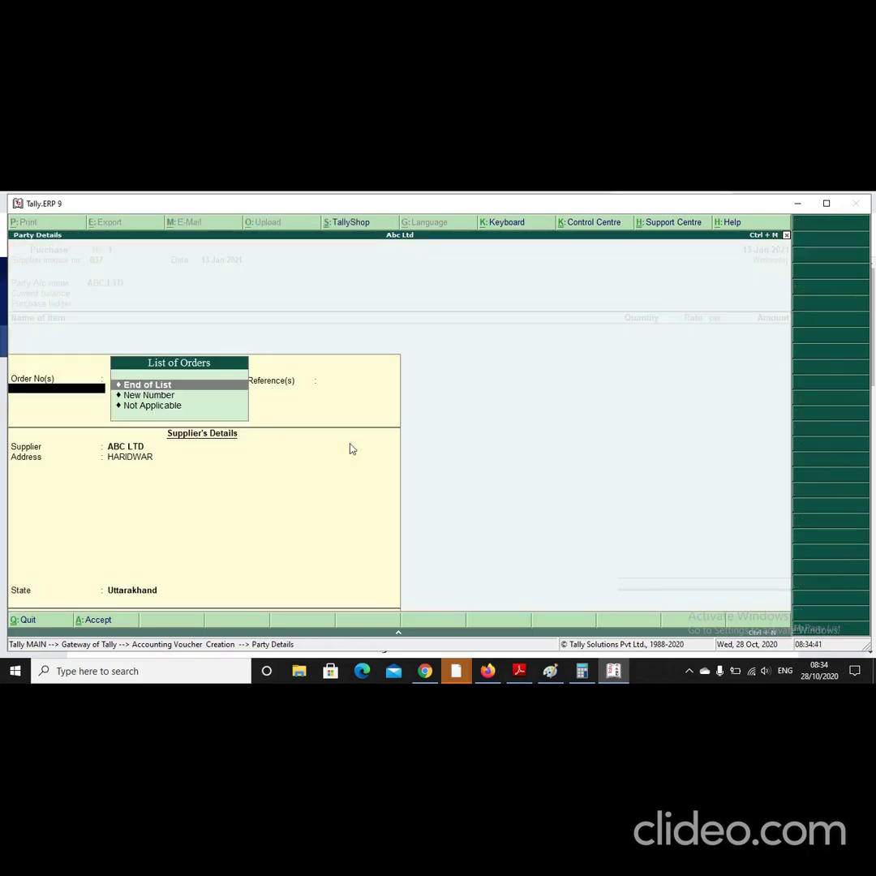
Step: Return to the voucher and create a PURCHASE ledger under Purchase Accounts as its purchase ledger
key(Return)
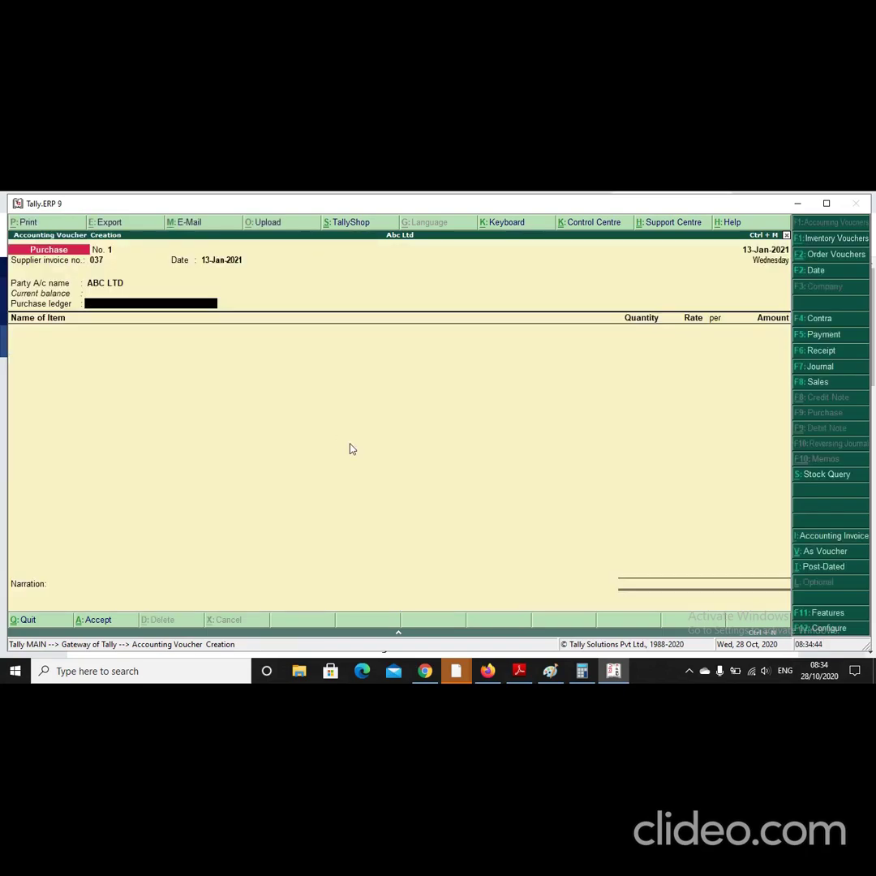
key(alt+c)
text(PUR)
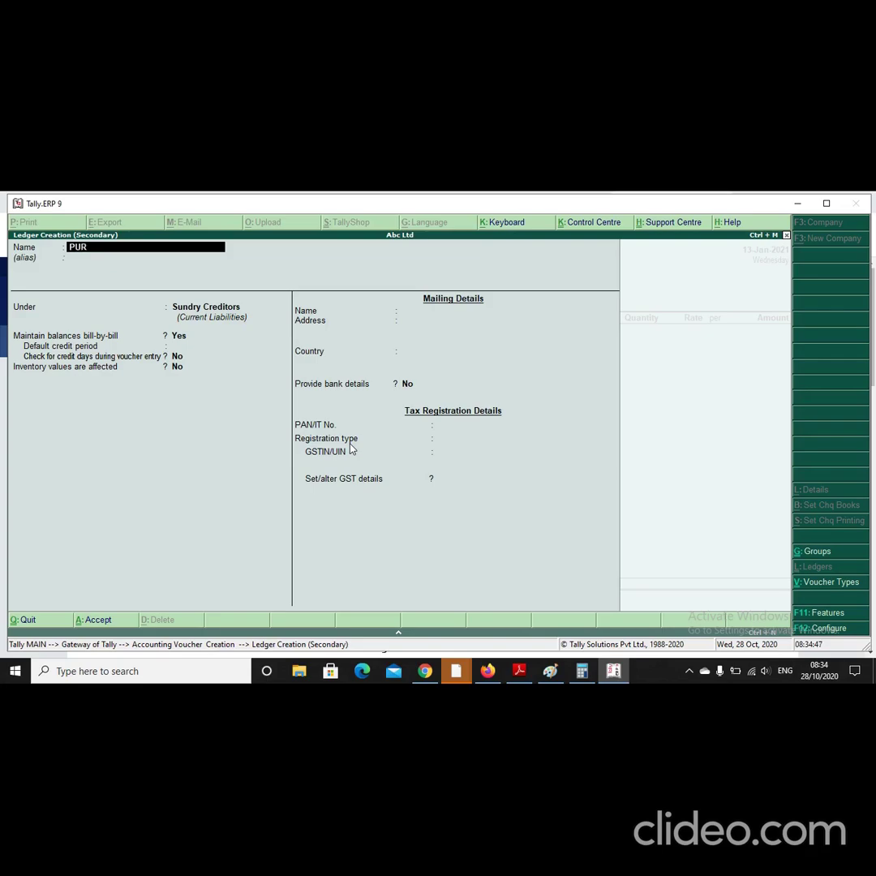
text(CHASE)
key(Return)
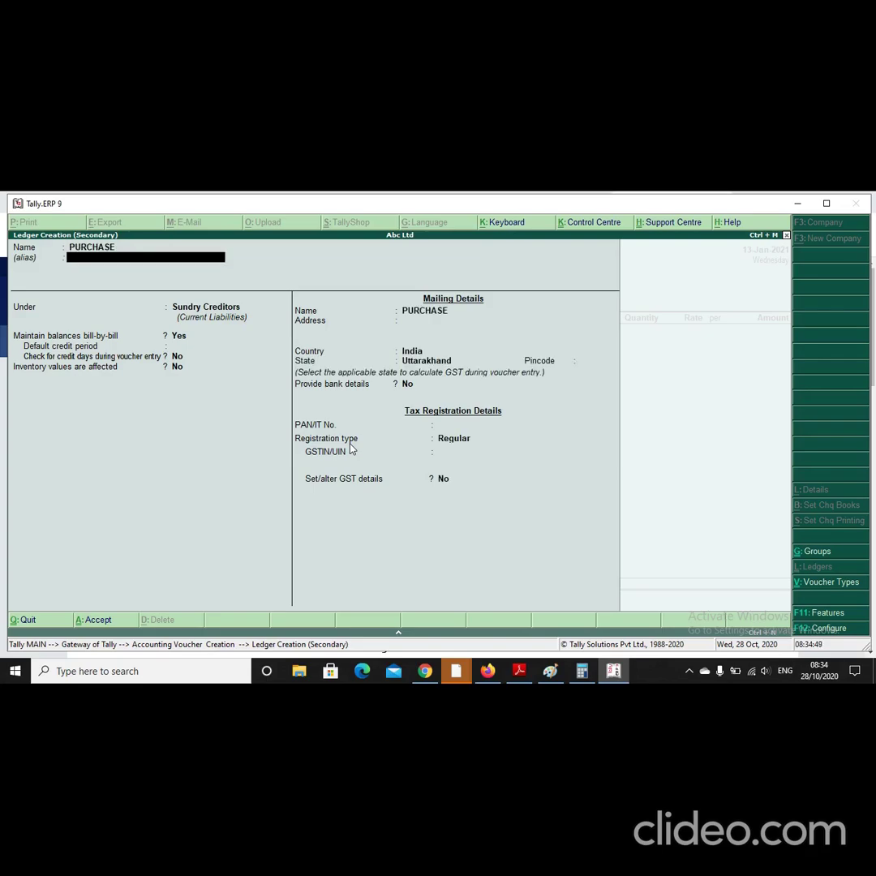
key(Return)
text(PURC)
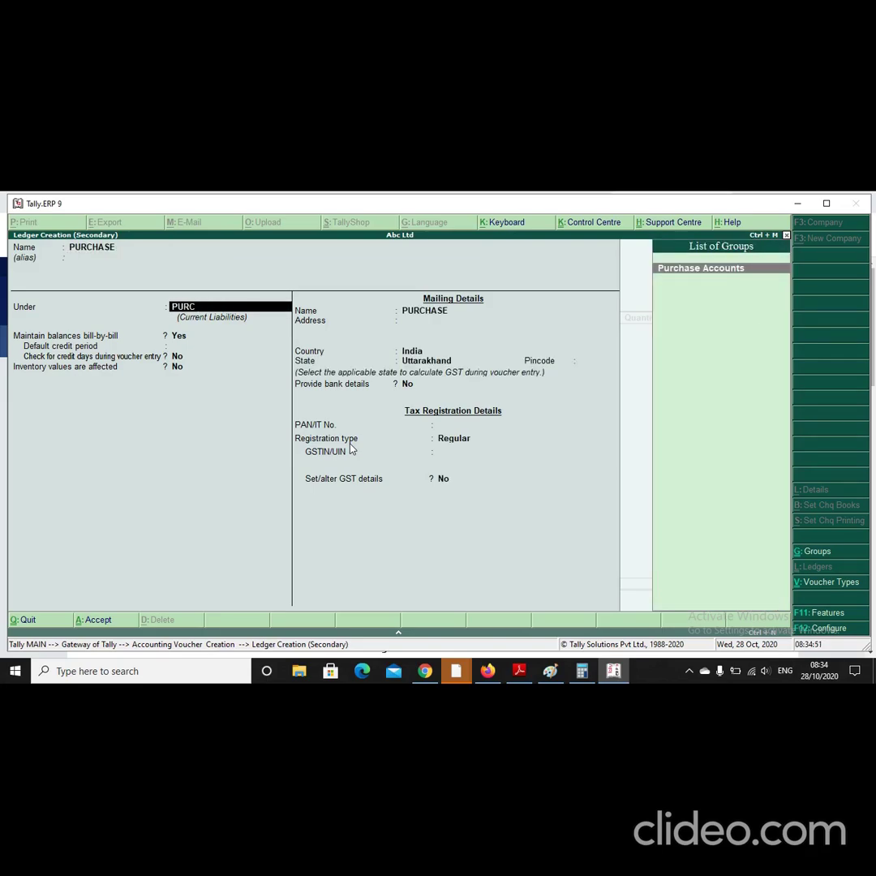
key(Return)
key(Return)
key(Return)
key(Return)
key(Return)
key(Return)
key(Return)
key(Return)
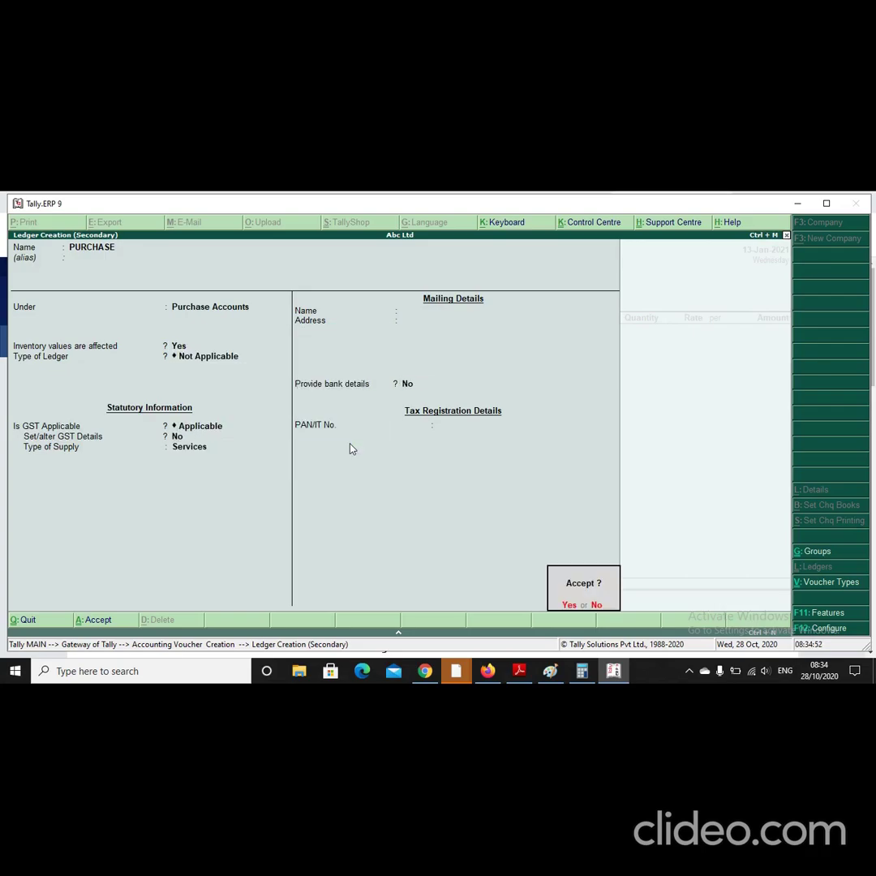
key(Return)
key(Return)
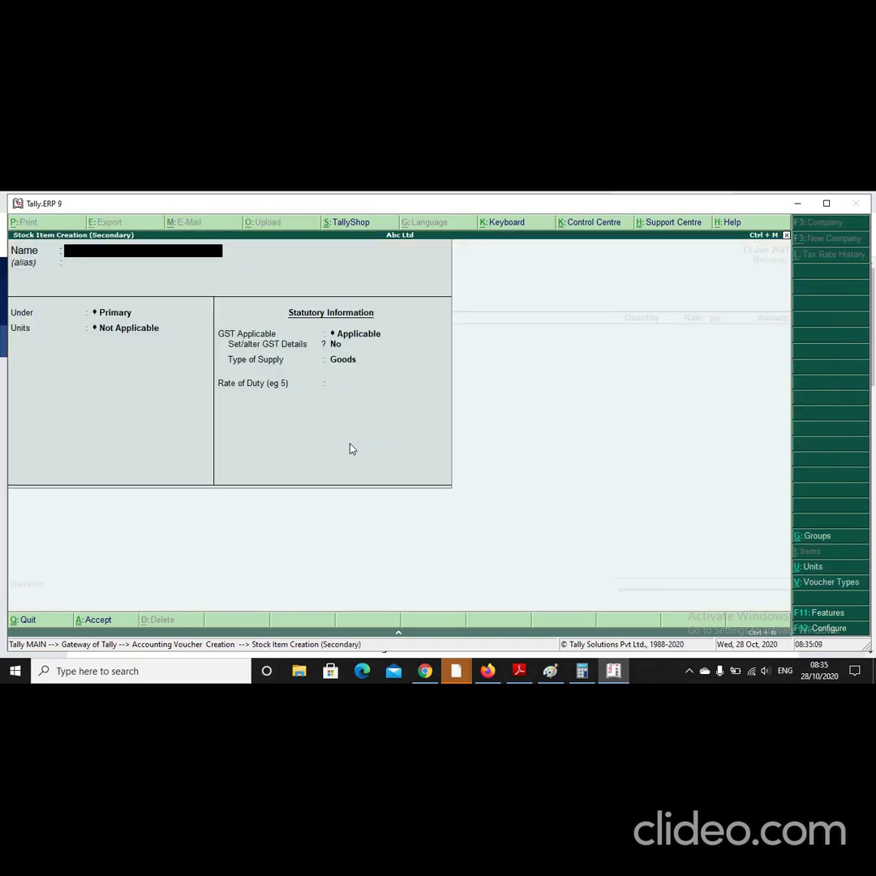
Step: Name the new stock item XYZ CHEMICAL and keep it under Primary
text(XYZ CHEMICAL)
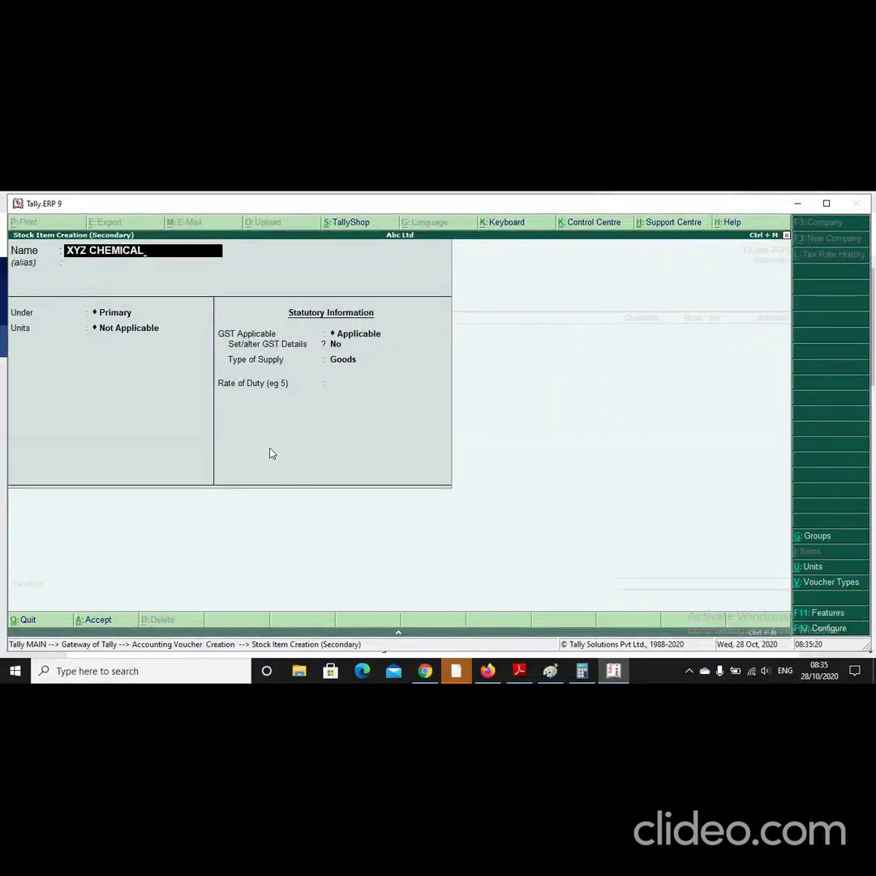
key(Return)
key(Return)
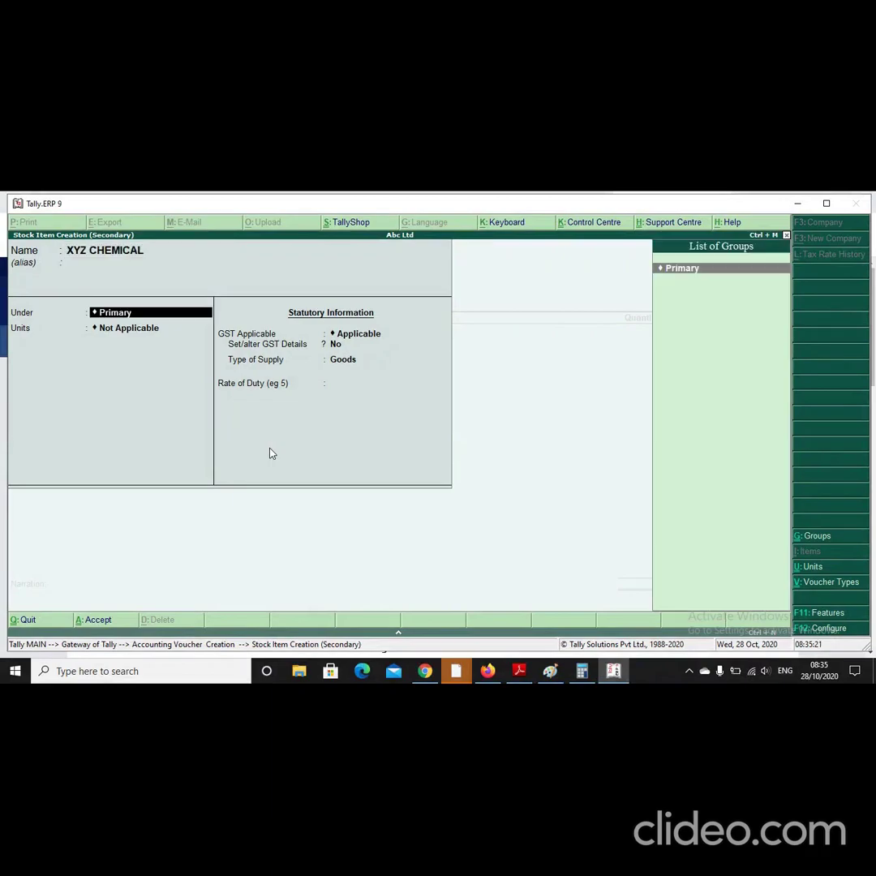
key(Return)
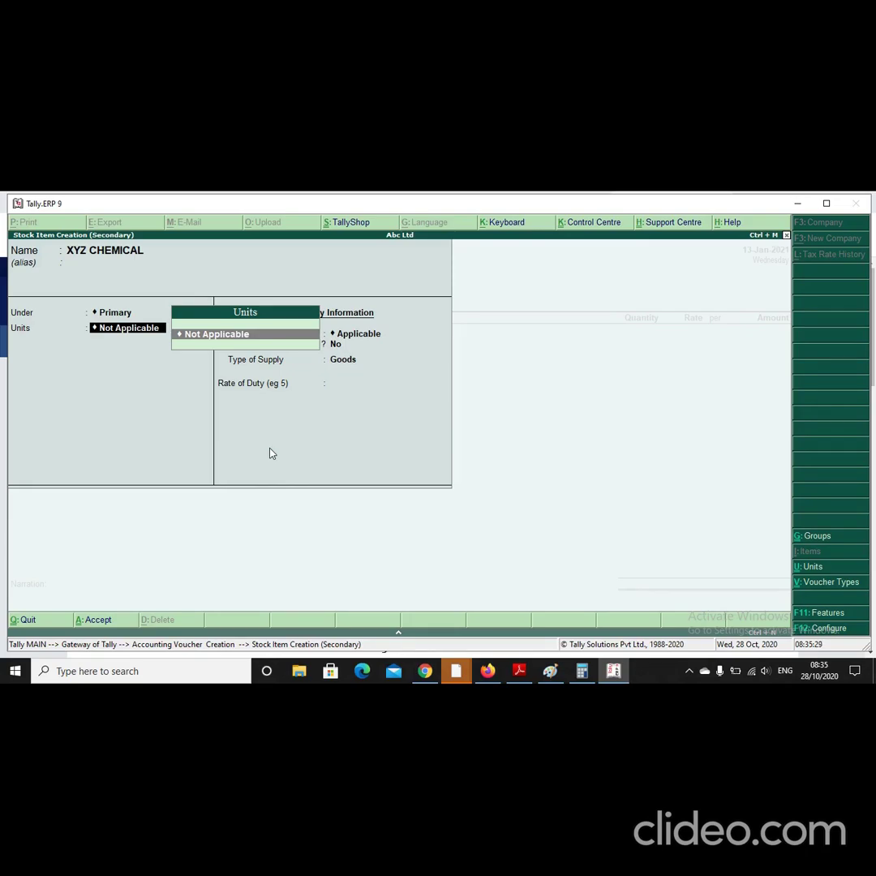
Step: Create unit LTR with UQC KLR-KILOLITRE and 2 decimal places for the item
key(alt+c)
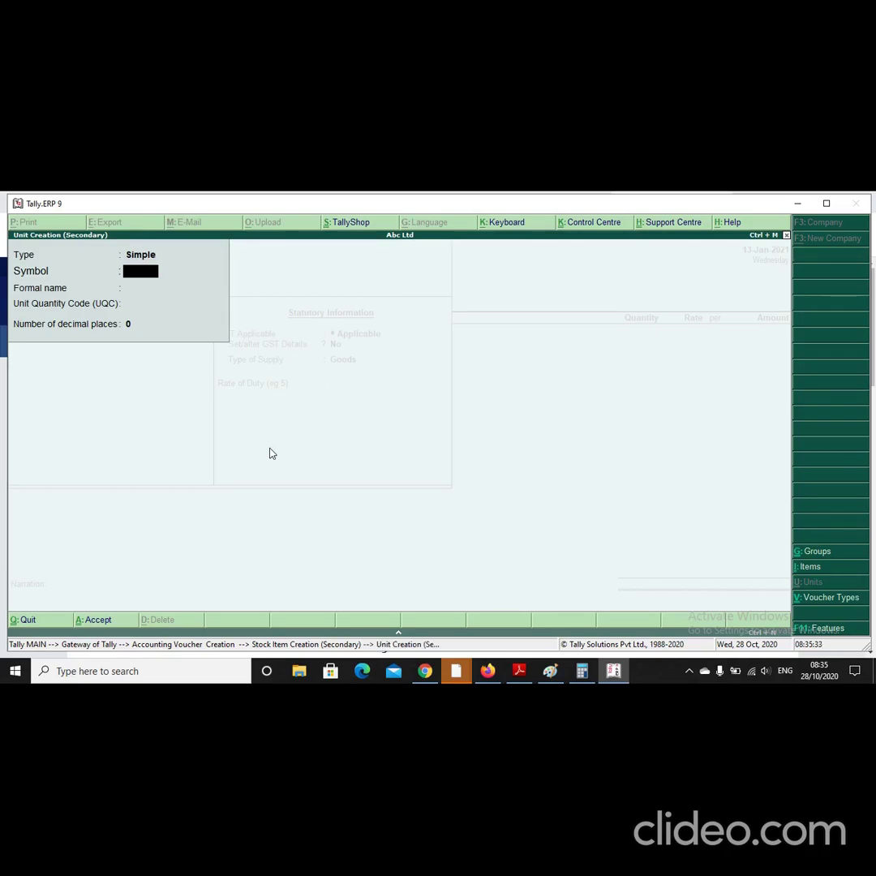
text(LTR)
key(Return)
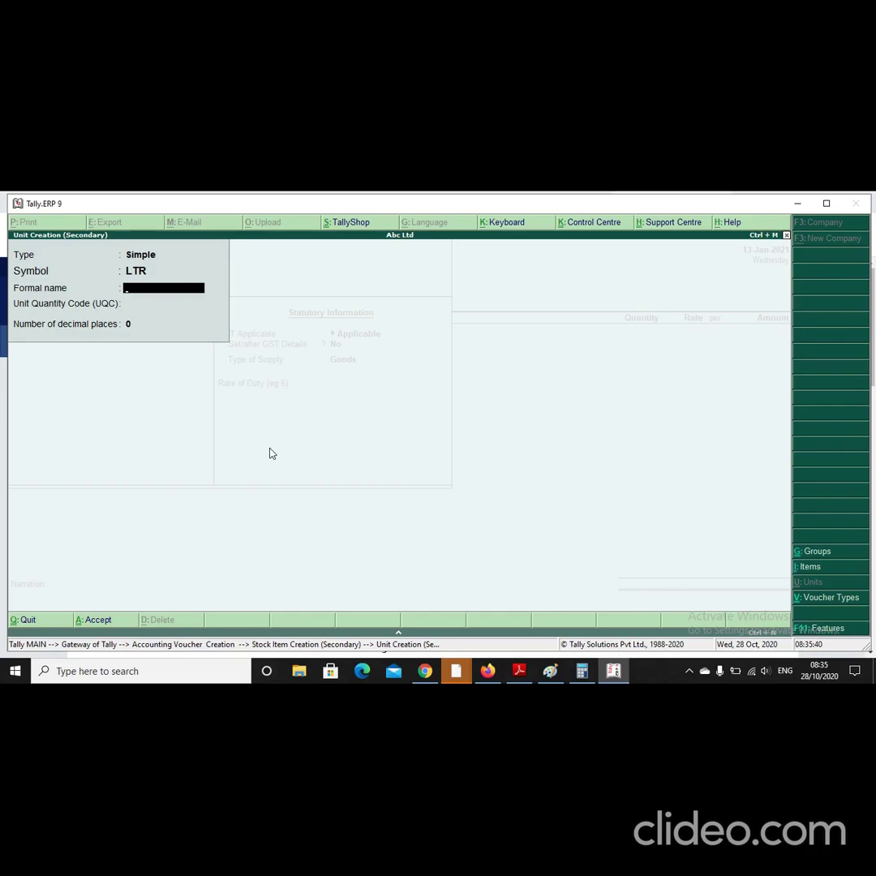
key(Return)
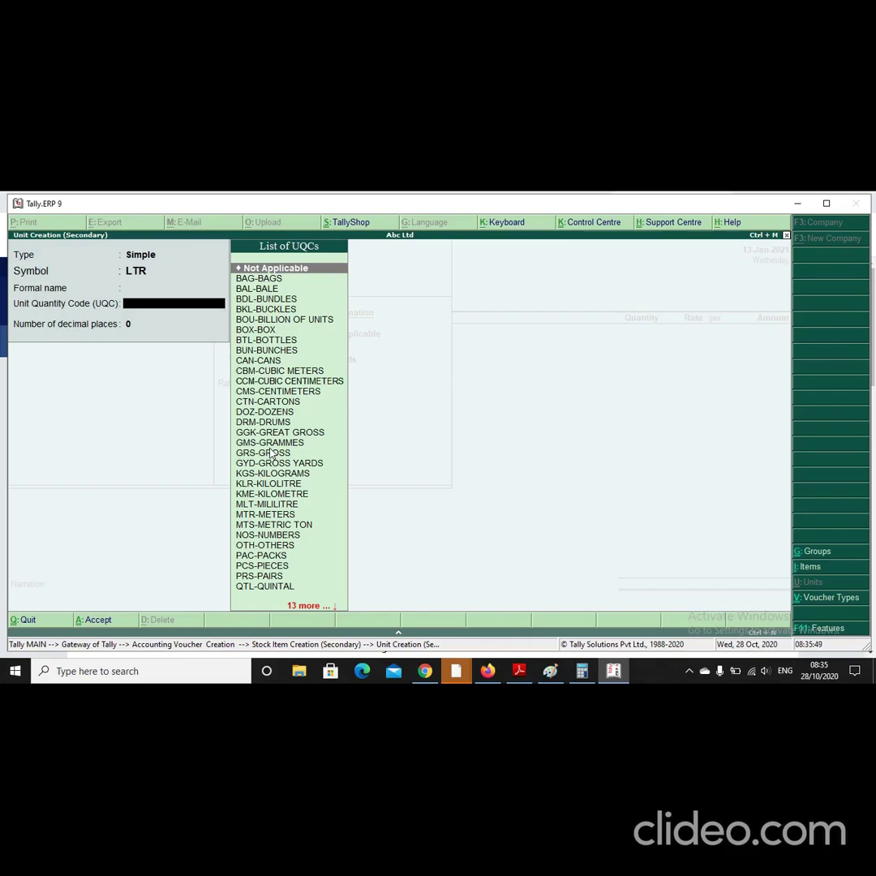
text(K)
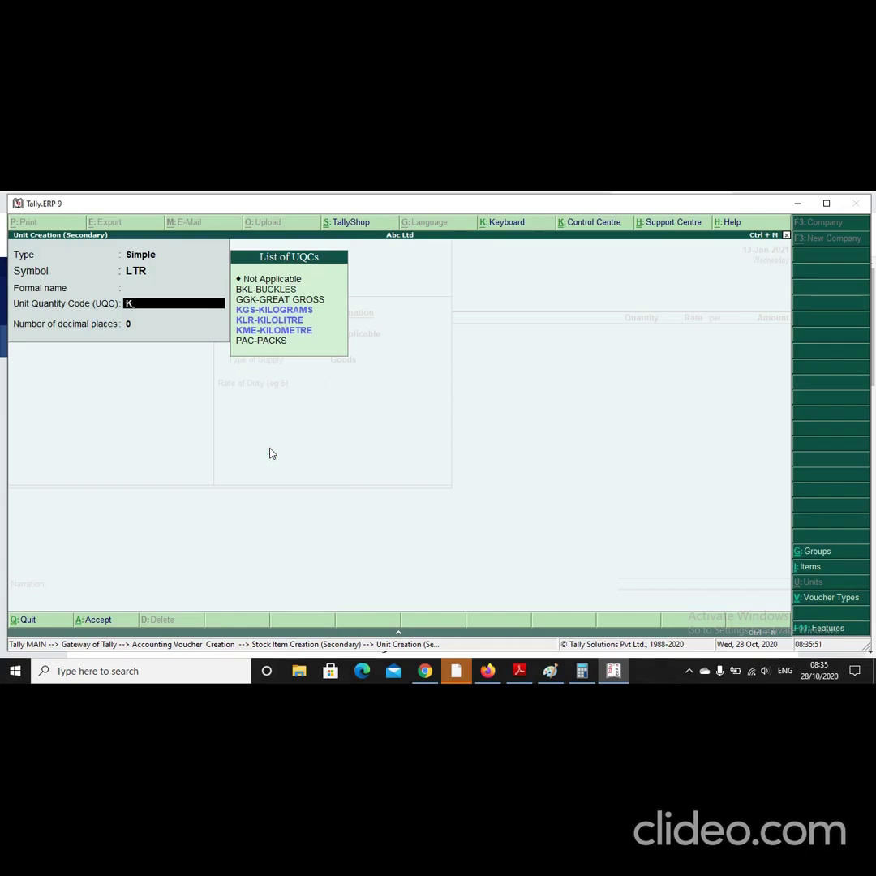
key(Down)
key(Down)
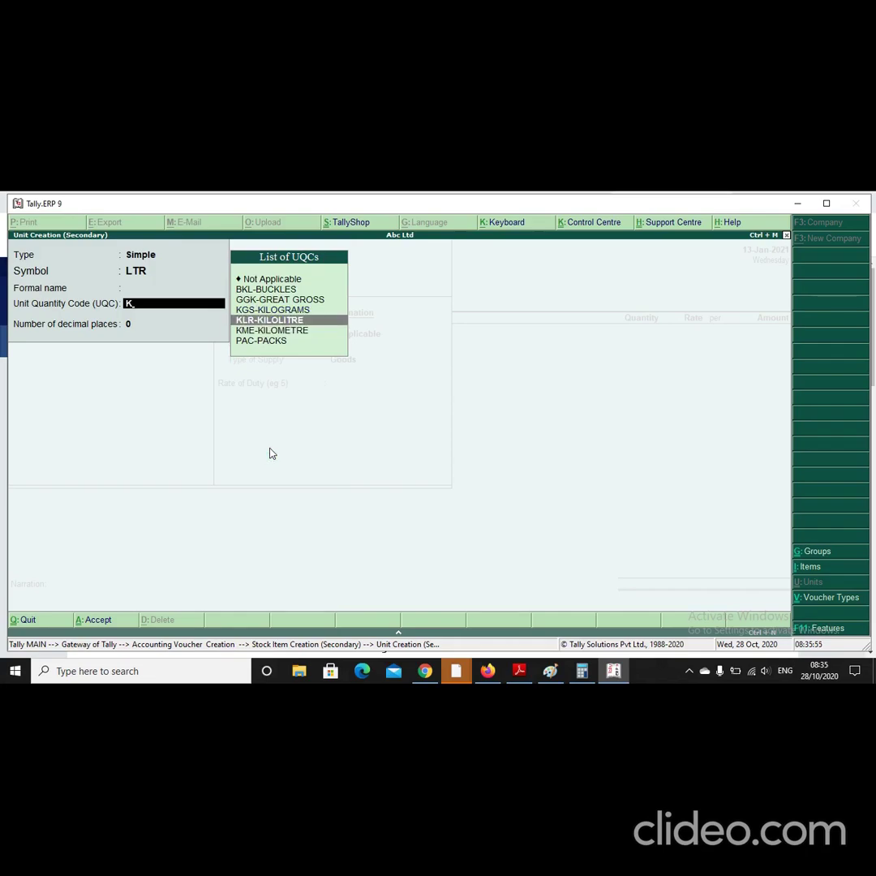
key(Return)
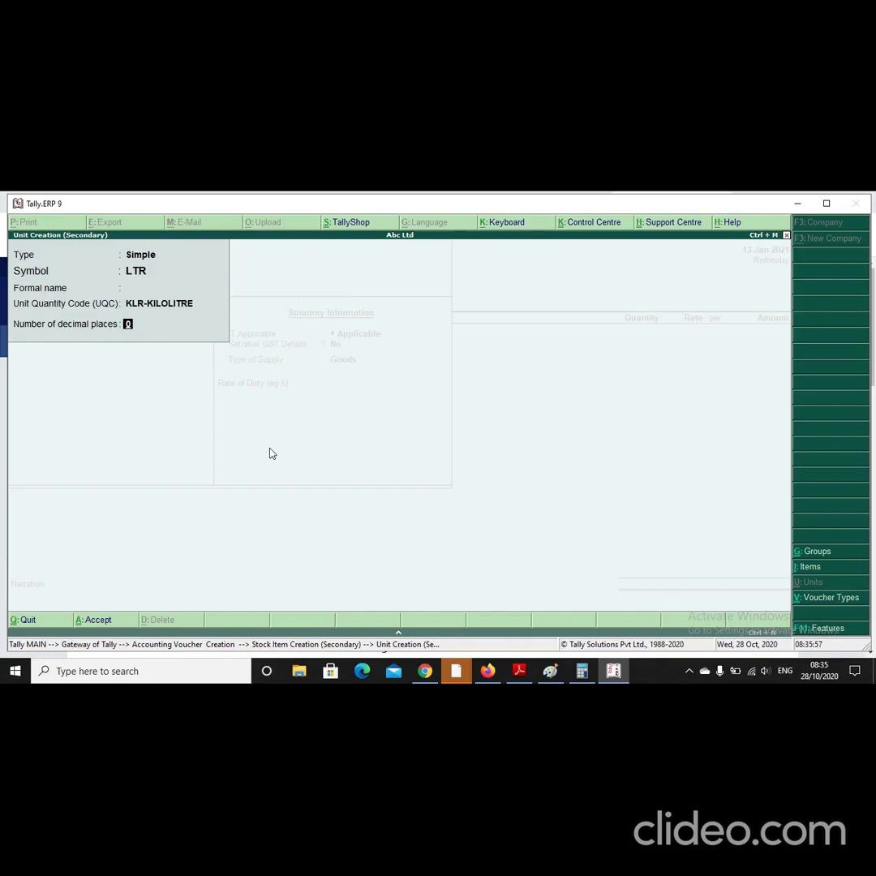
text(2)
key(Return)
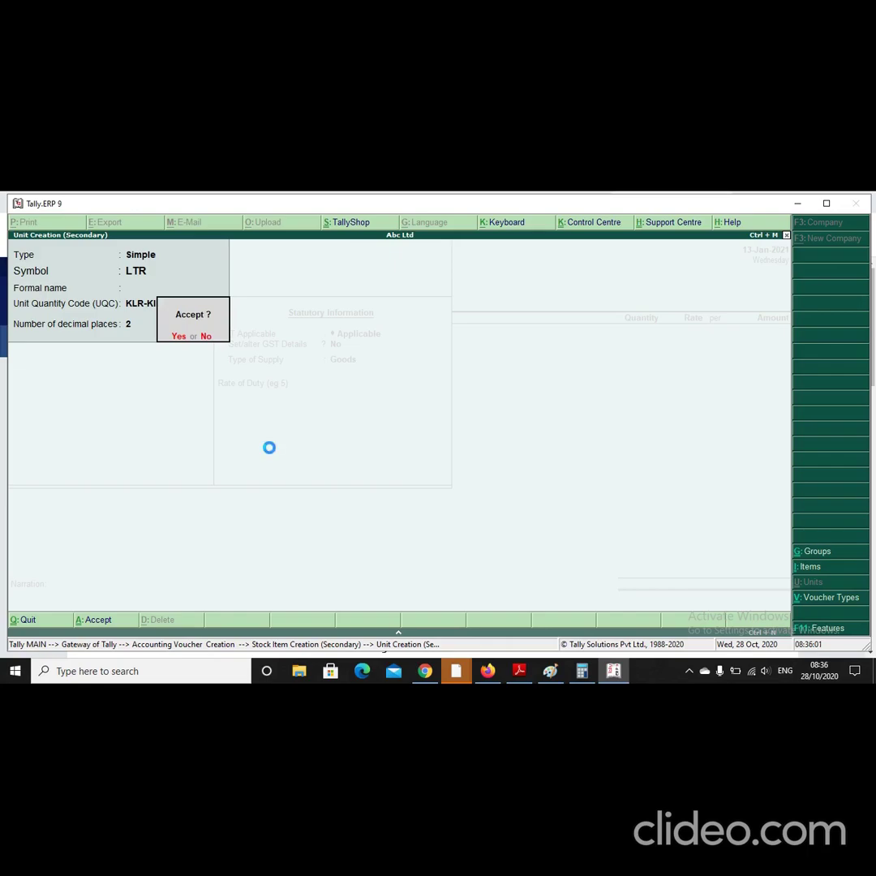
key(Return)
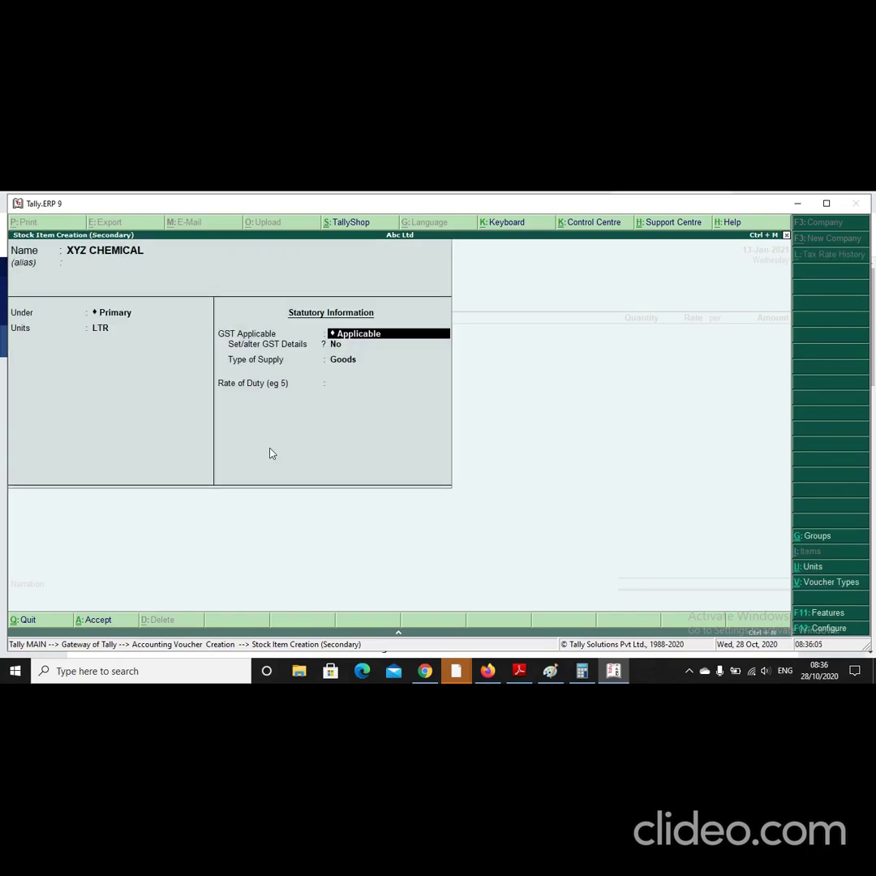
key(Return)
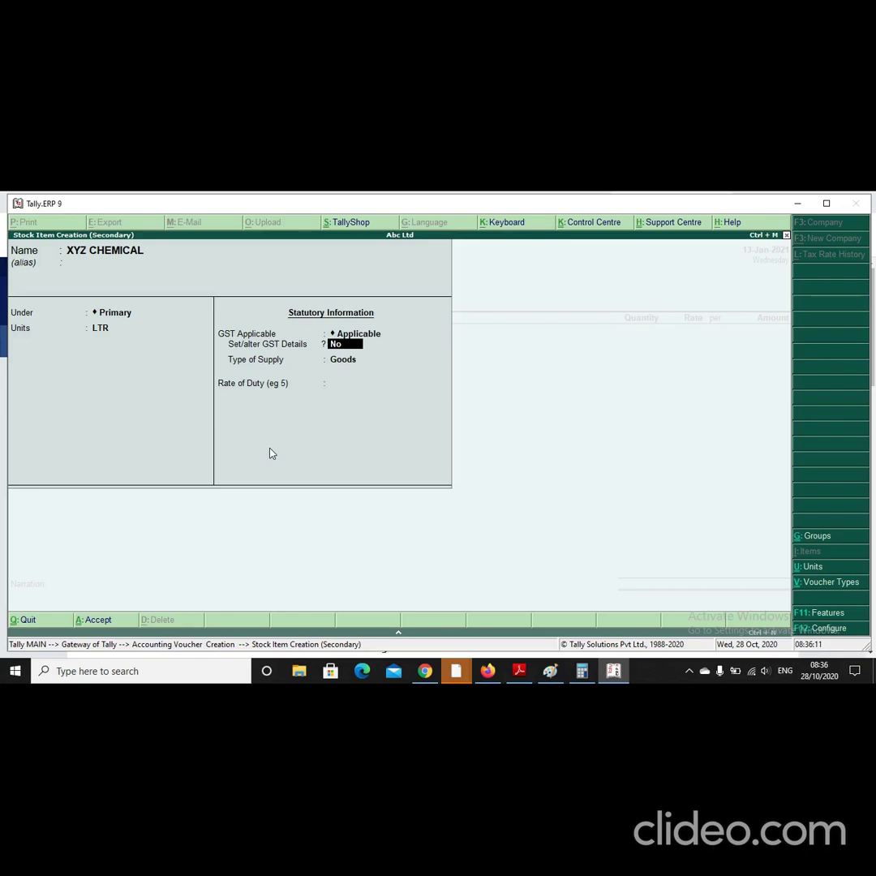
Step: Turn on GST details for XYZ CHEMICAL, keeping On Value calculation and choosing Taxable
text(y)
key(Return)
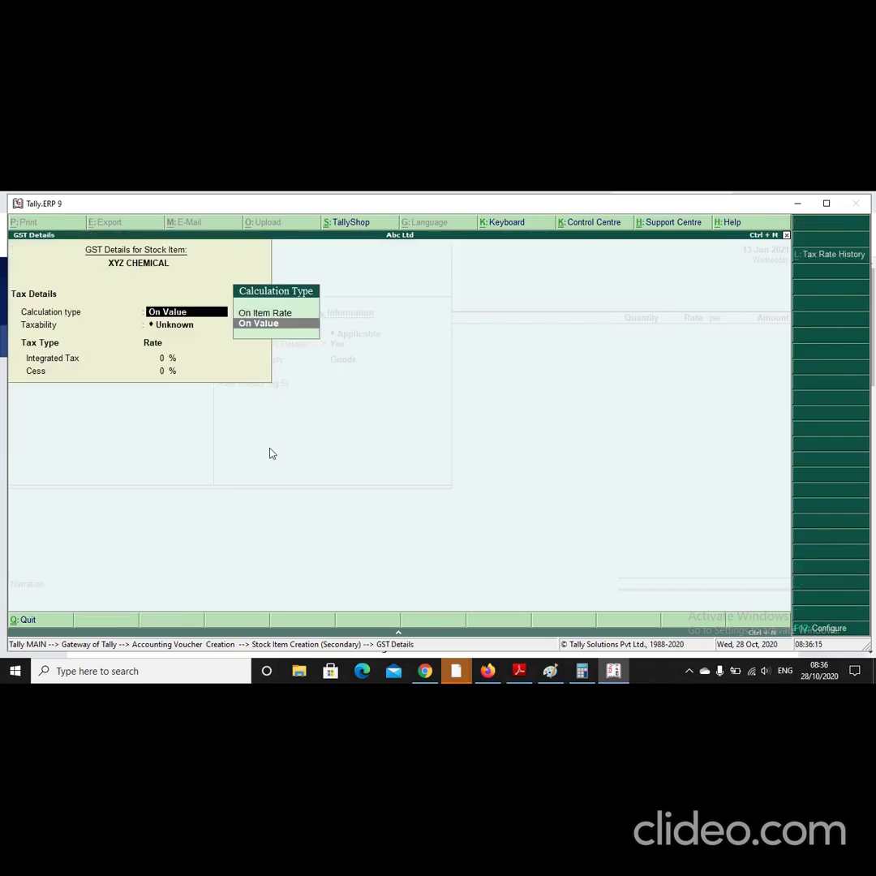
key(Return)
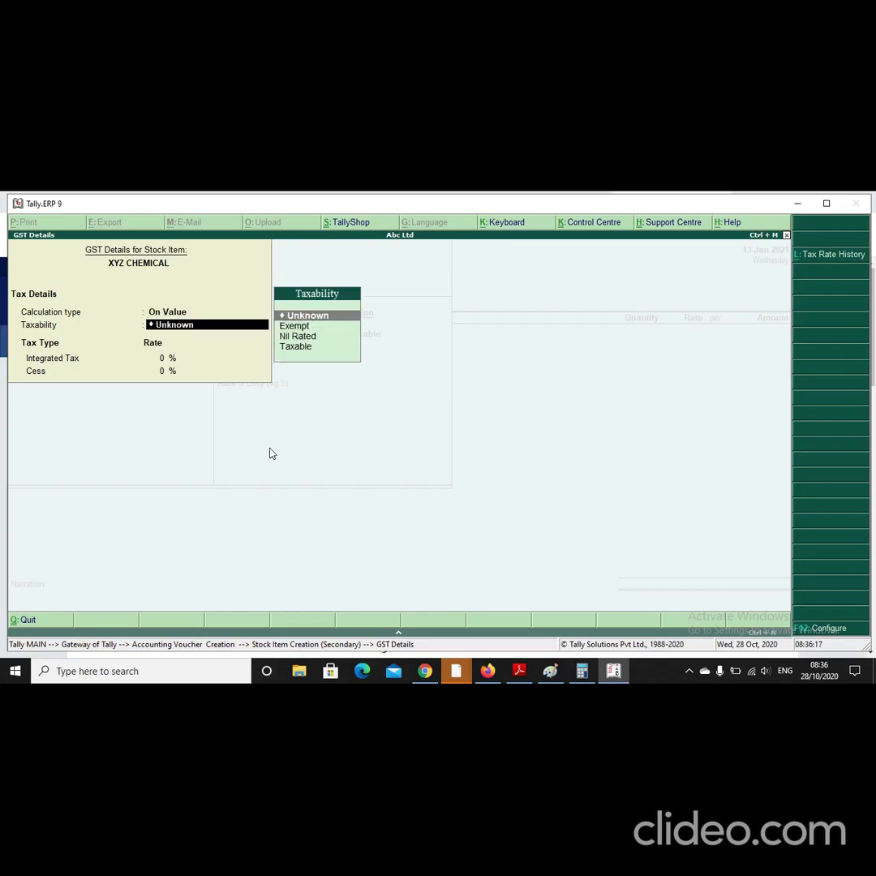
key(Down)
key(Down)
key(Down)
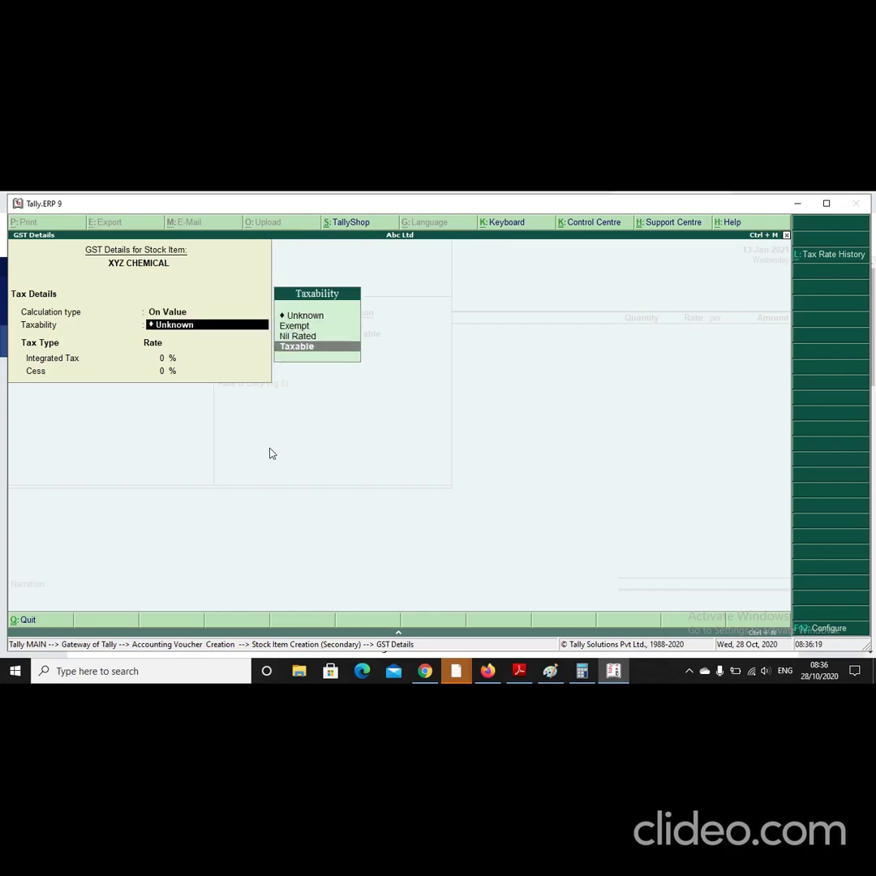
key(Return)
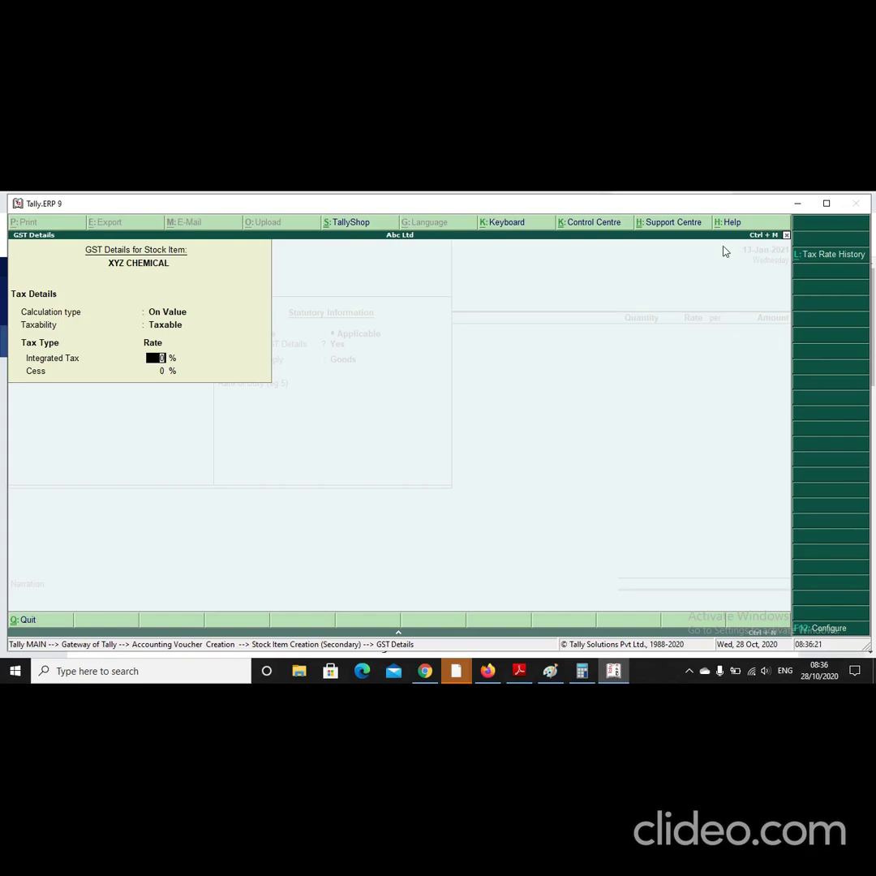
Step: Add a Tax Rate History row for XYZ CHEMICAL applicable from 1-Apr-2020
click(810, 259)
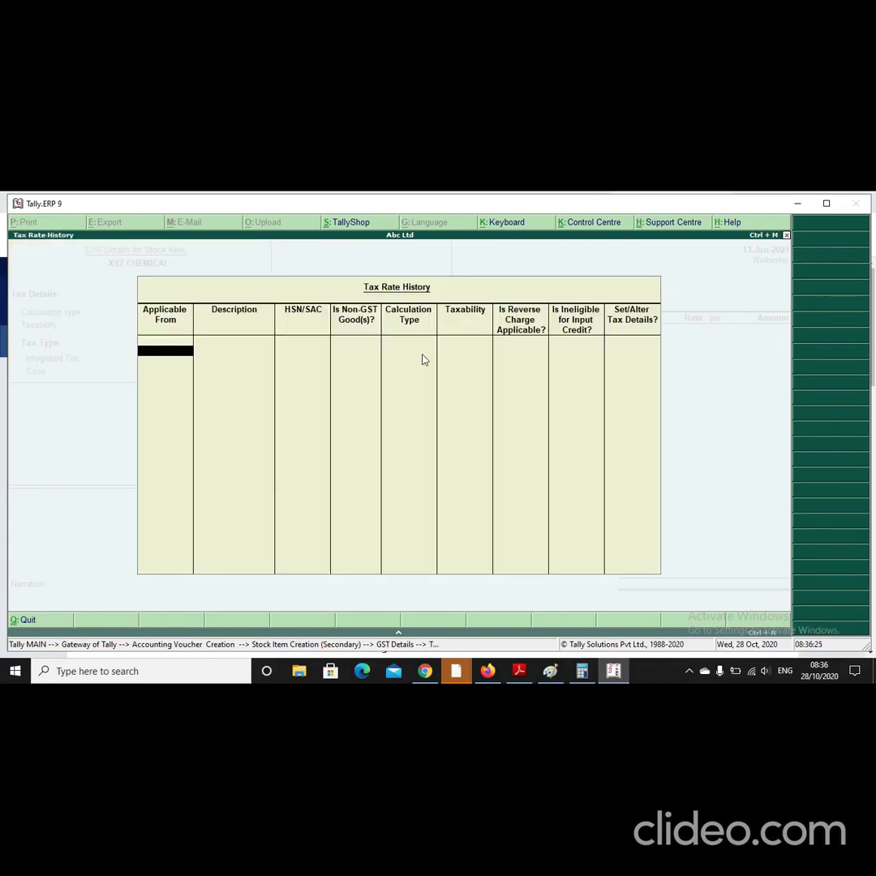
text(1-4)
key(Return)
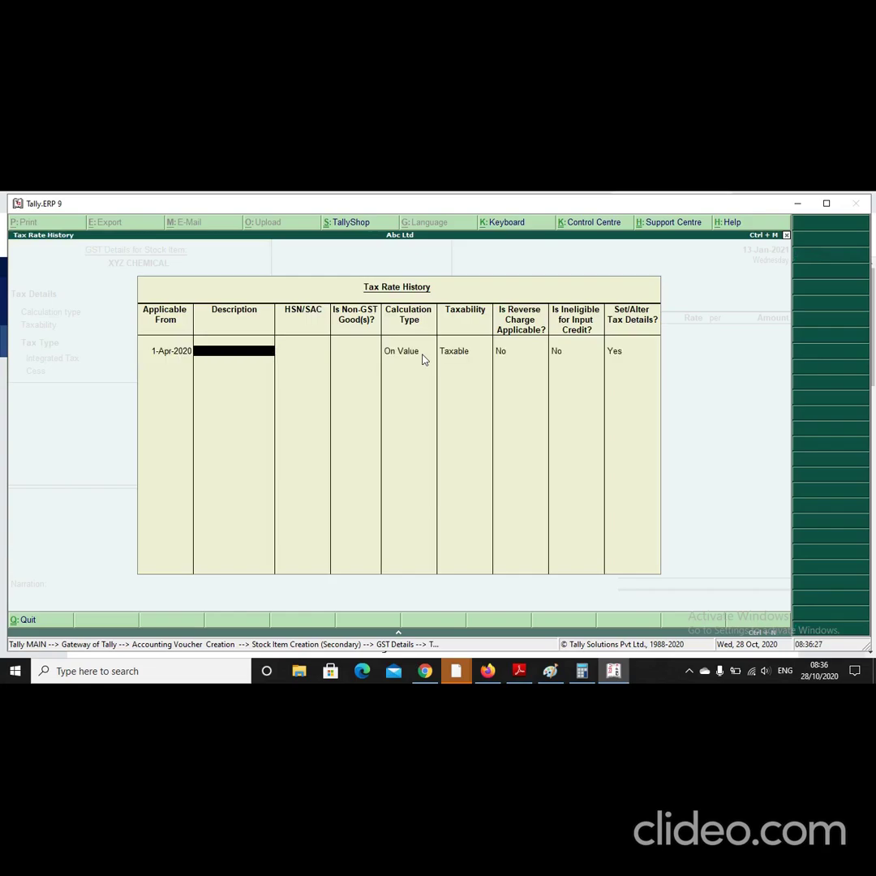
key(Return)
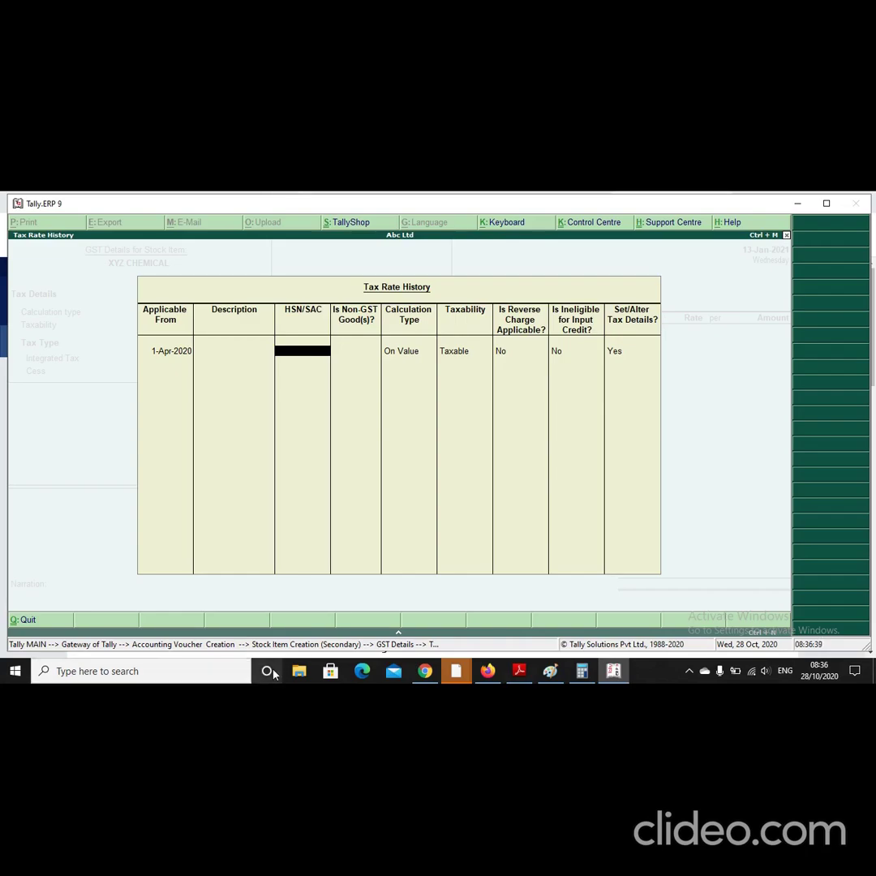
Step: In Chrome, search Google for JUICER MIXER HSN CODE
click(426, 671)
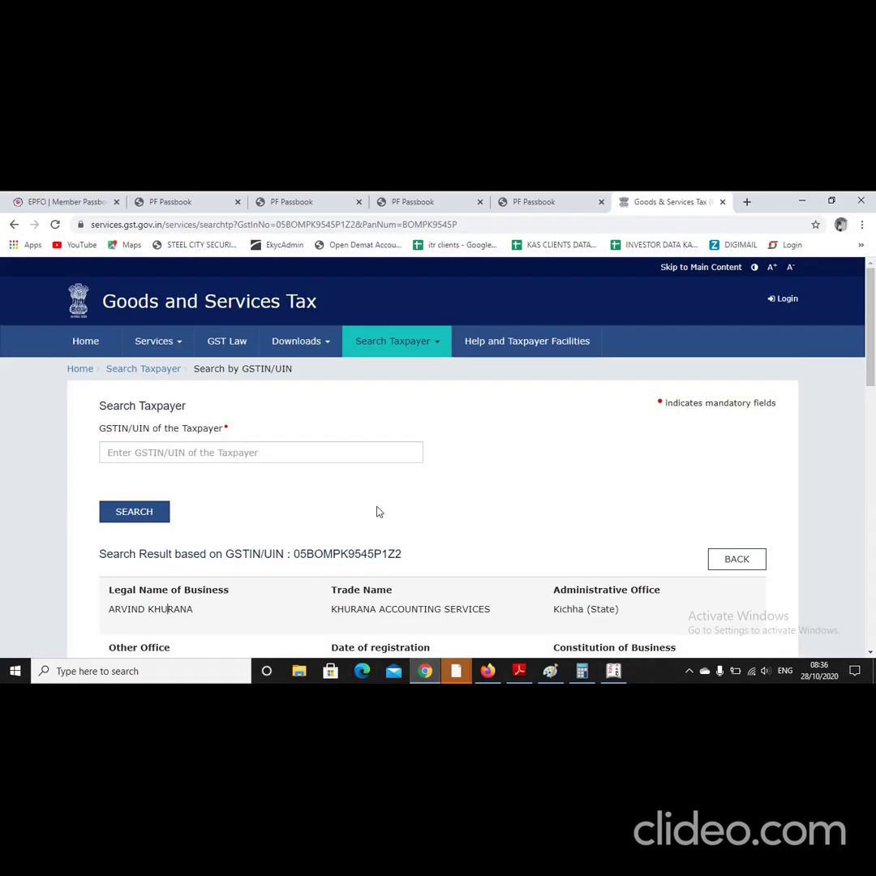
click(613, 225)
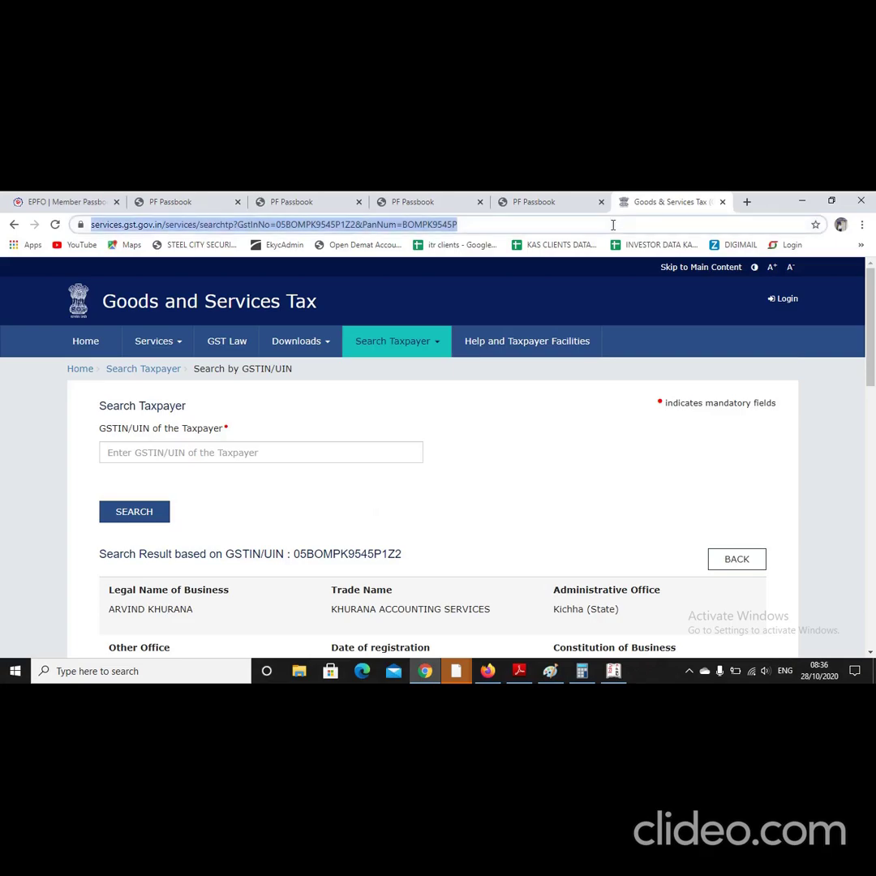
text(JUI)
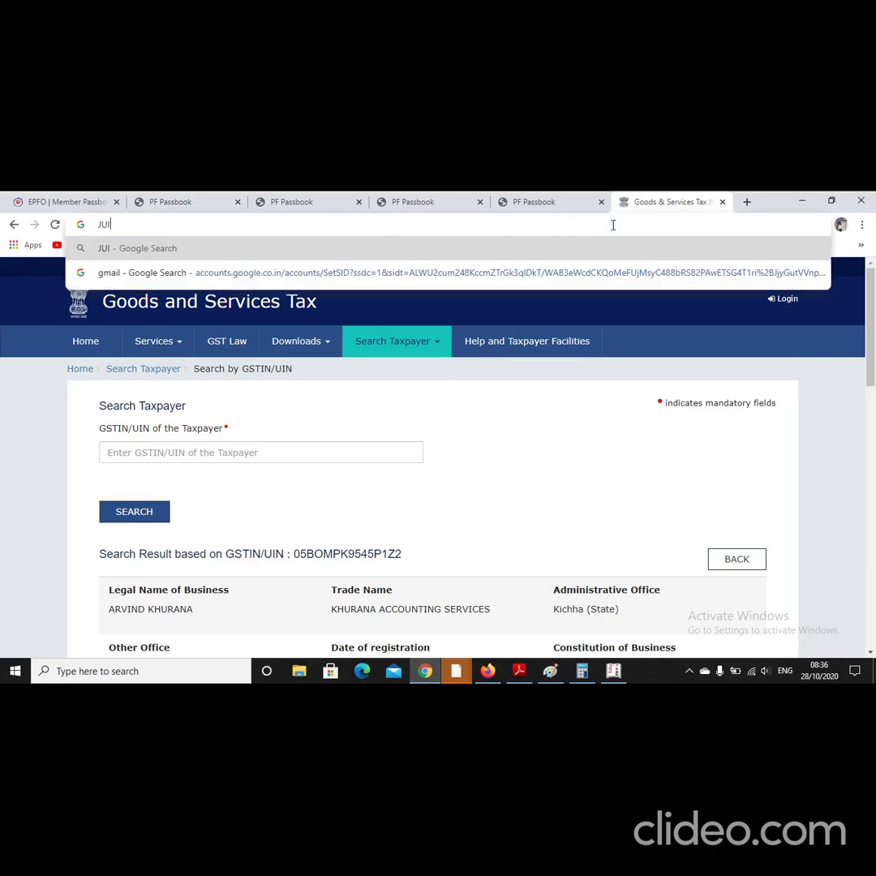
text(CER MI)
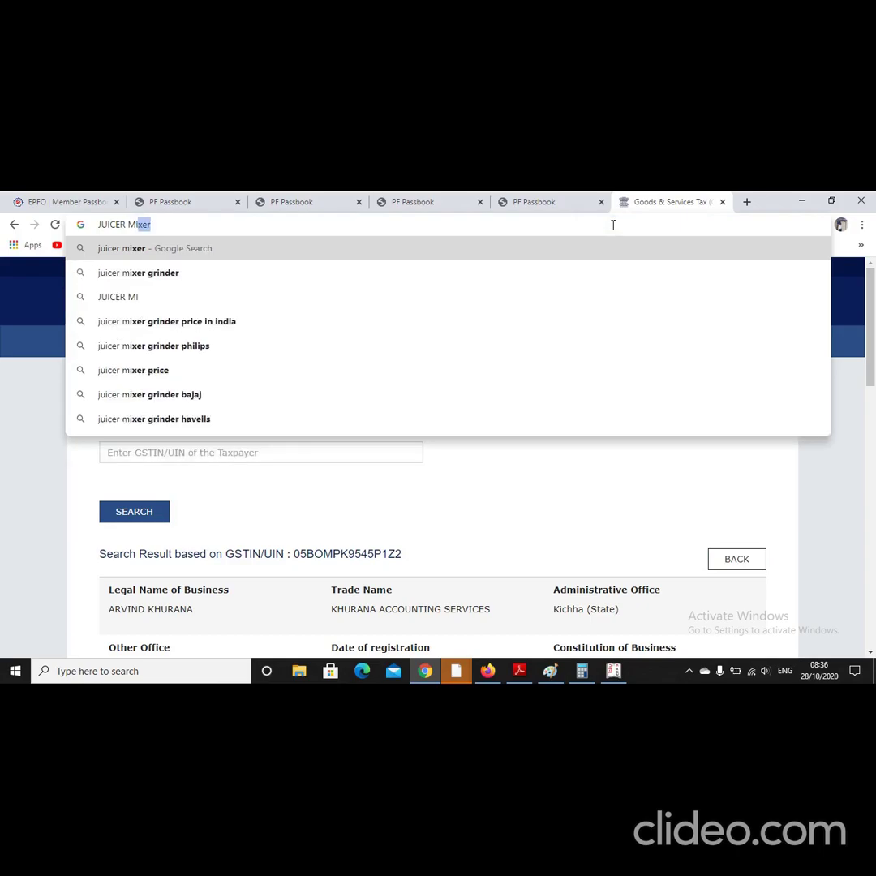
text(XER HS)
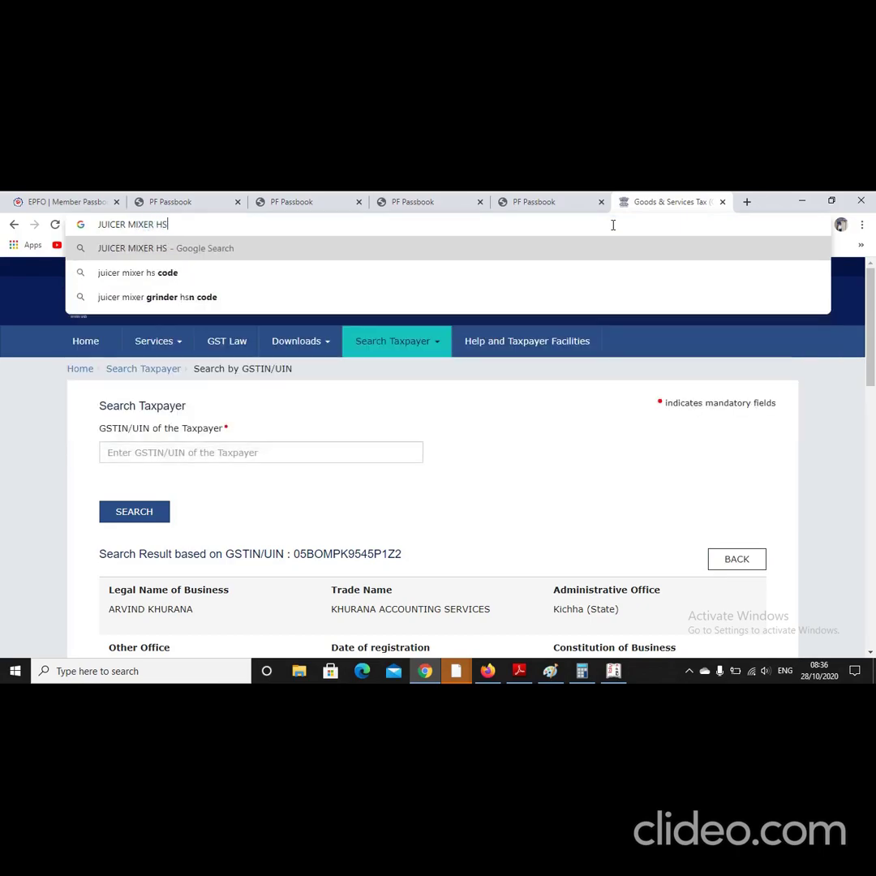
text(N CODE)
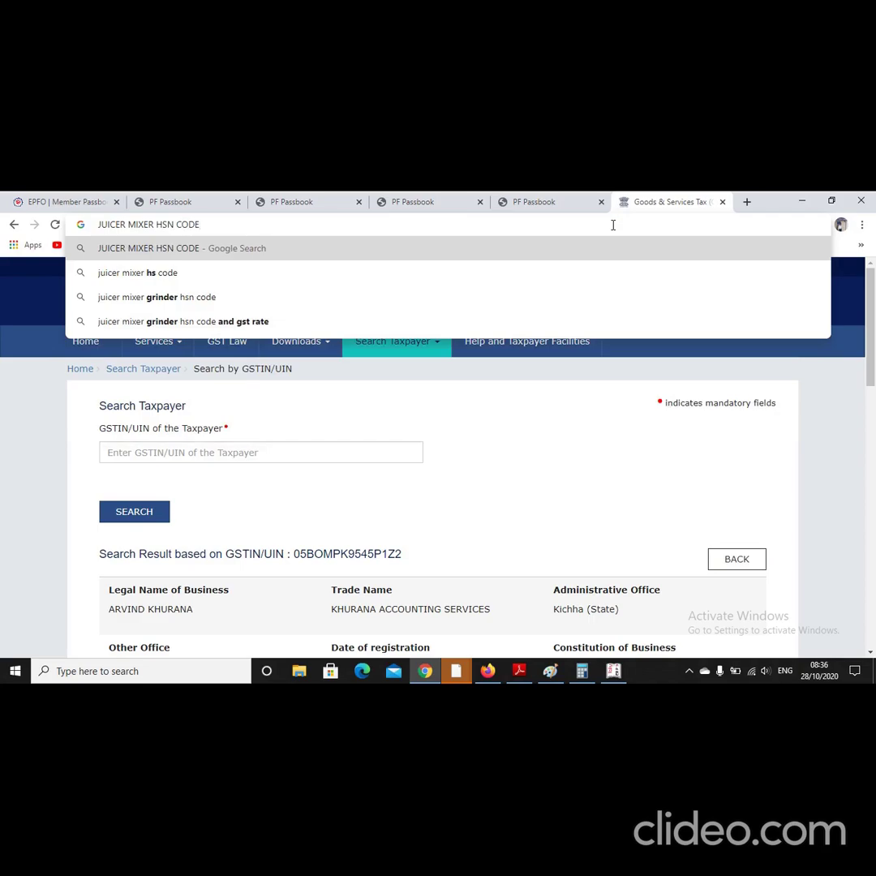
key(Return)
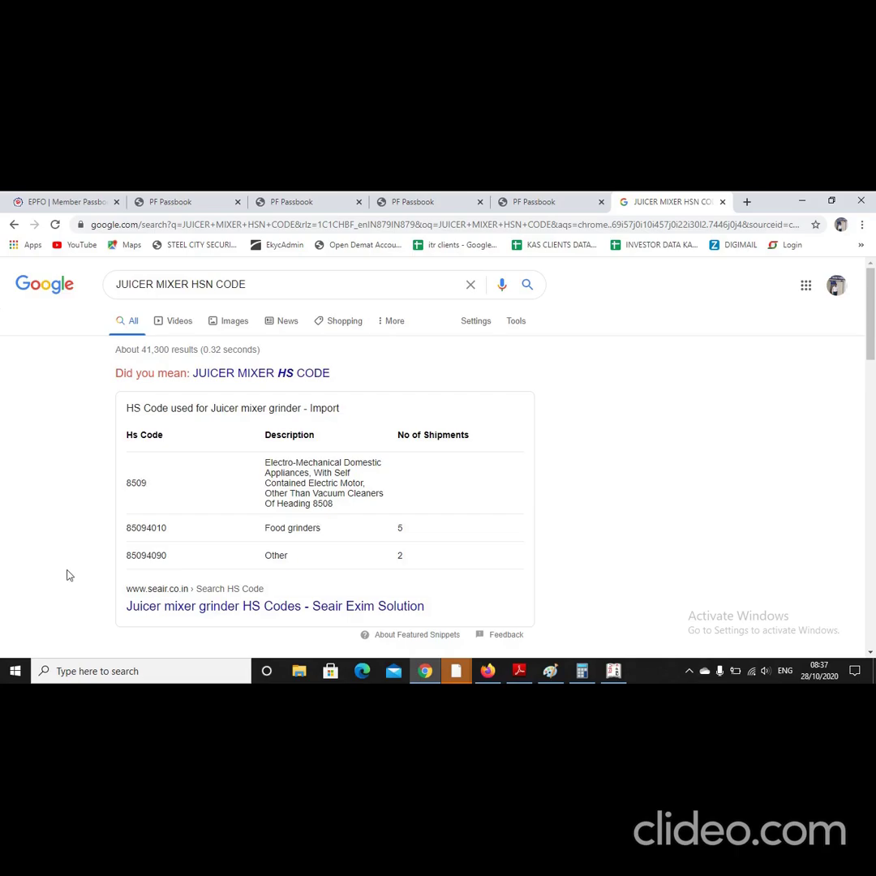
Step: Search MOBILE PHONE HSN CODE to find 8517 at 18%, then return to Tally
click(471, 285)
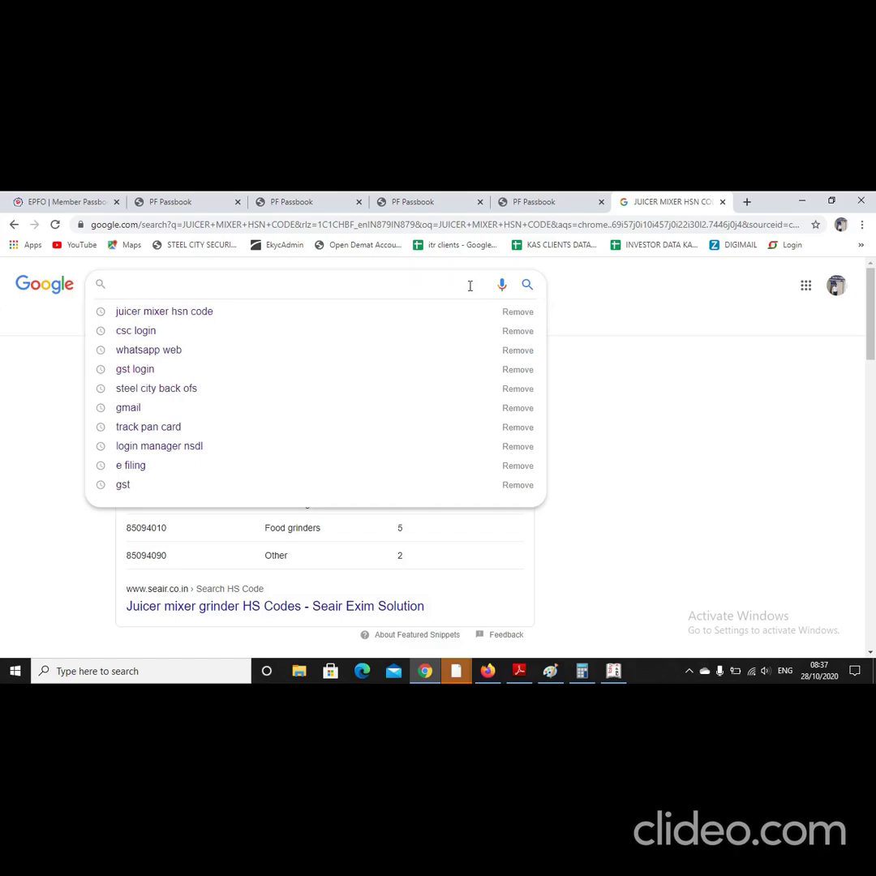
text(MOBILE)
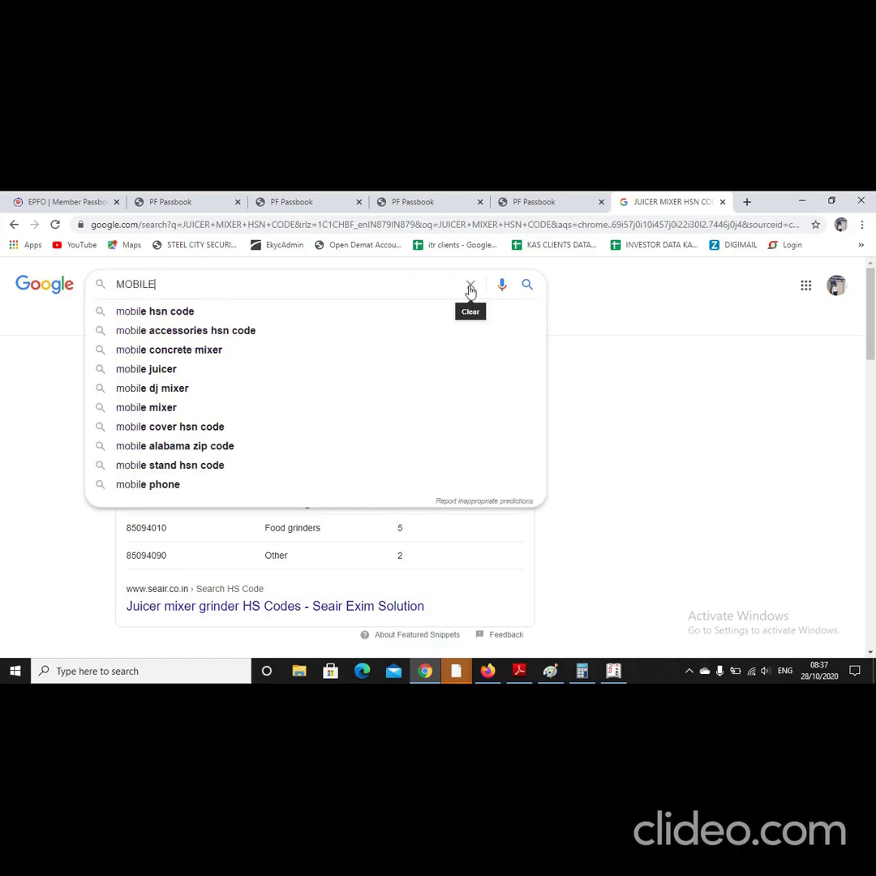
text( PHON)
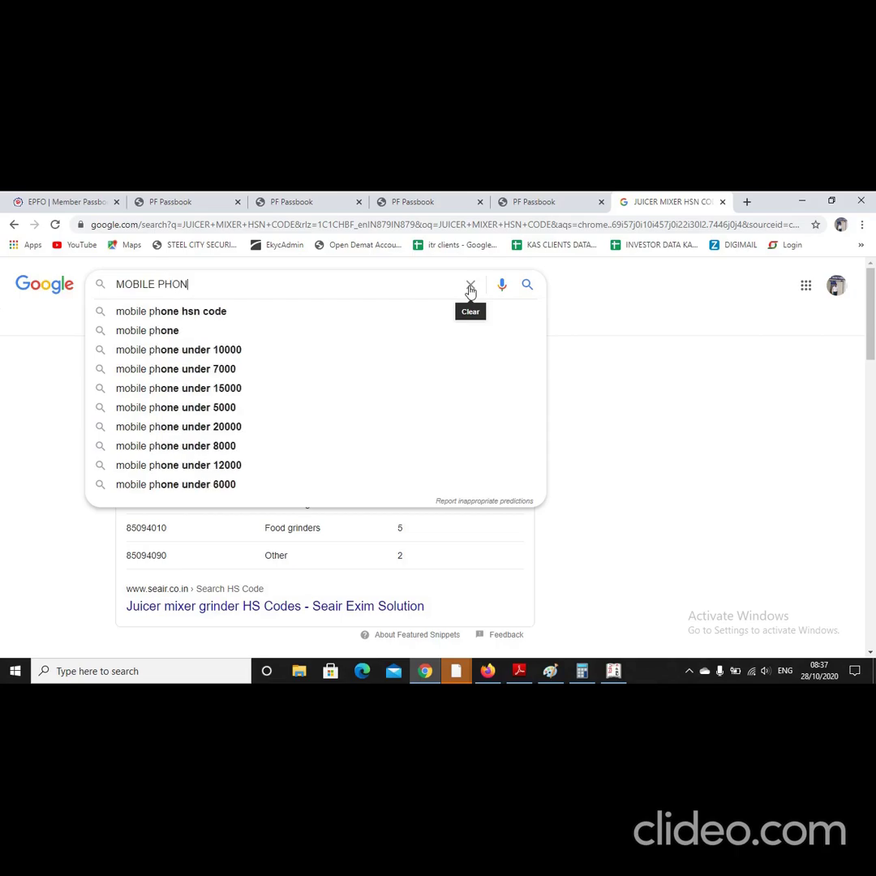
text(E HSN CODE)
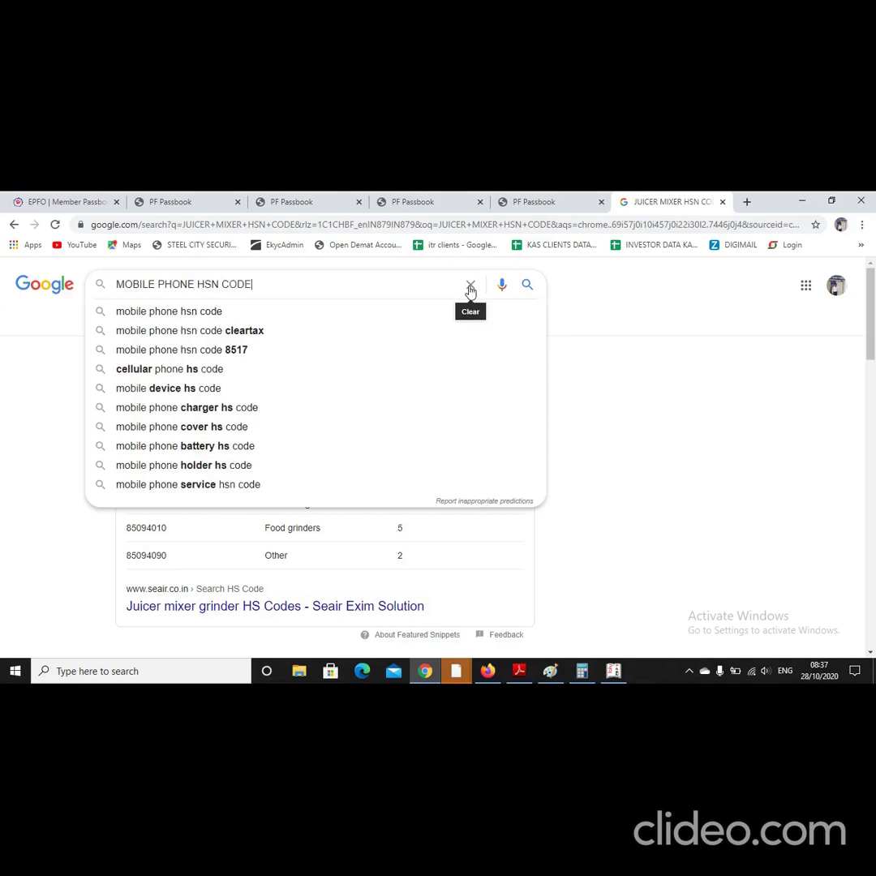
key(Return)
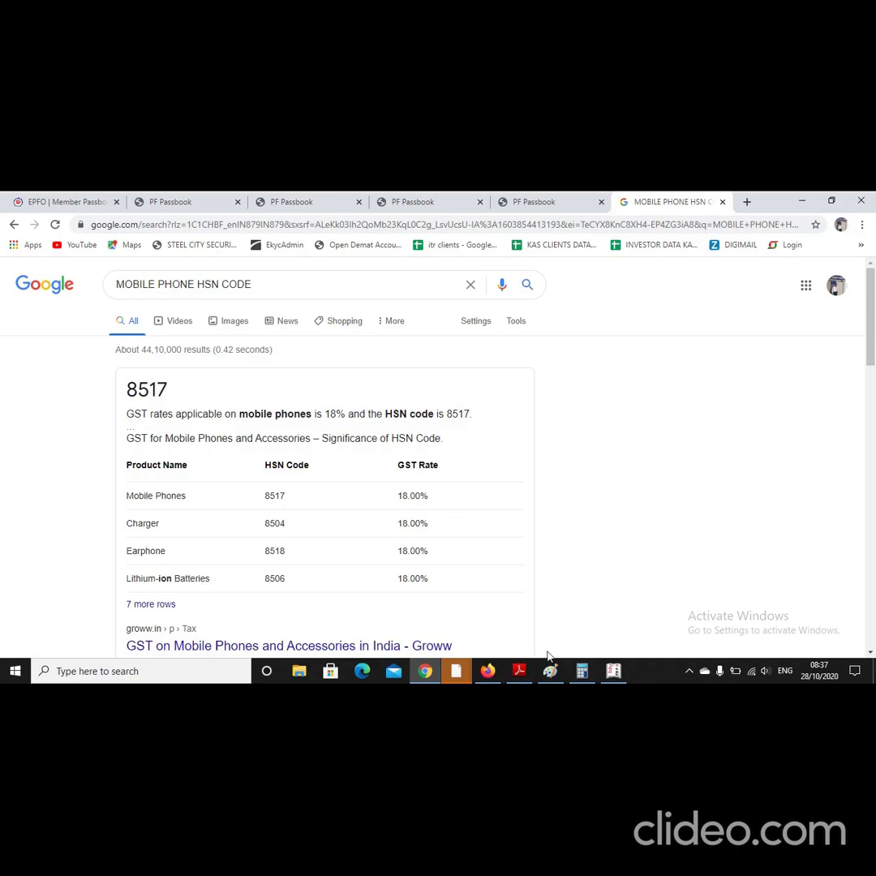
click(613, 671)
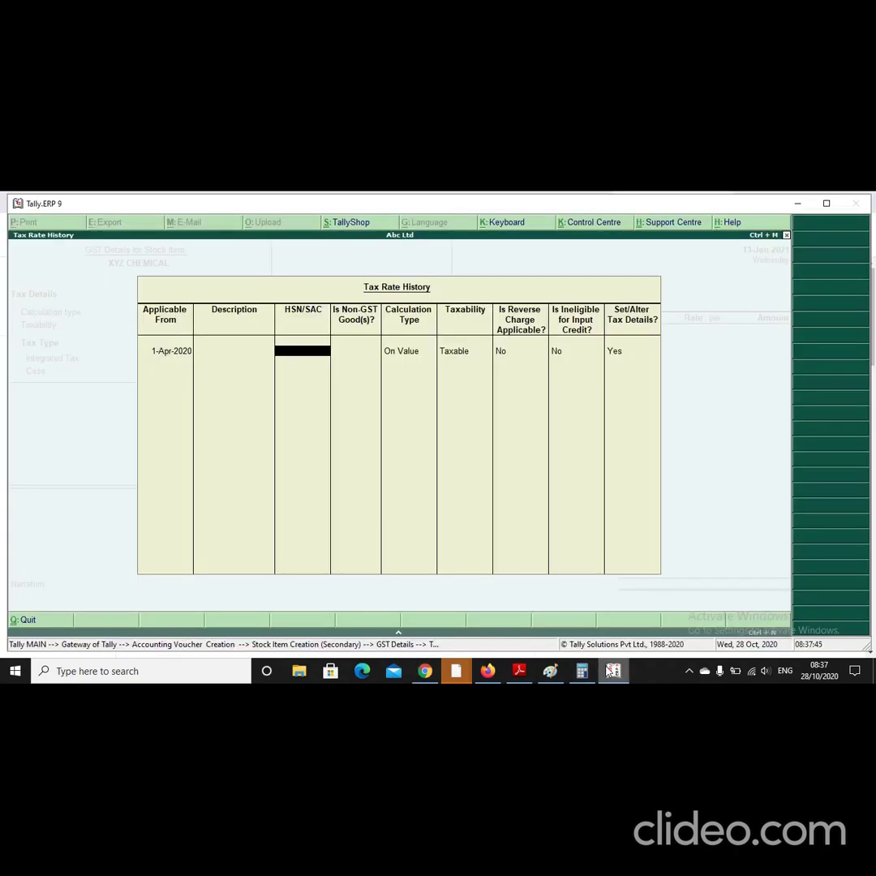
Step: Enter HSN 8517 for XYZ CHEMICAL, marking it not non-GST with On Value calculation
text(8517)
key(Return)
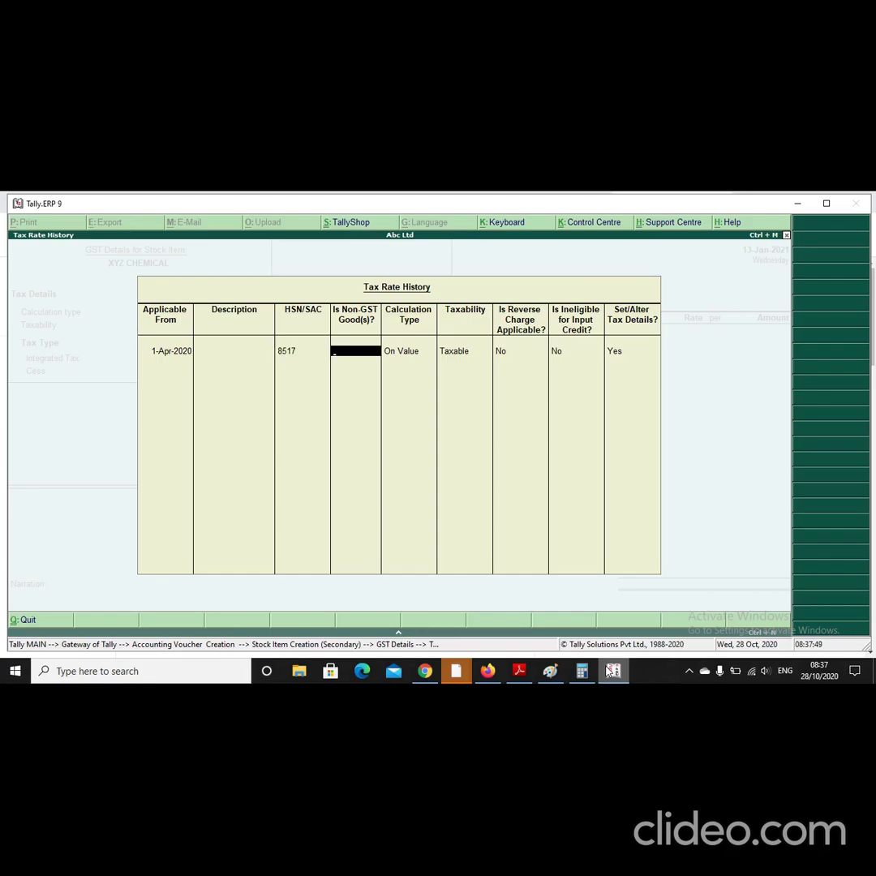
key(Return)
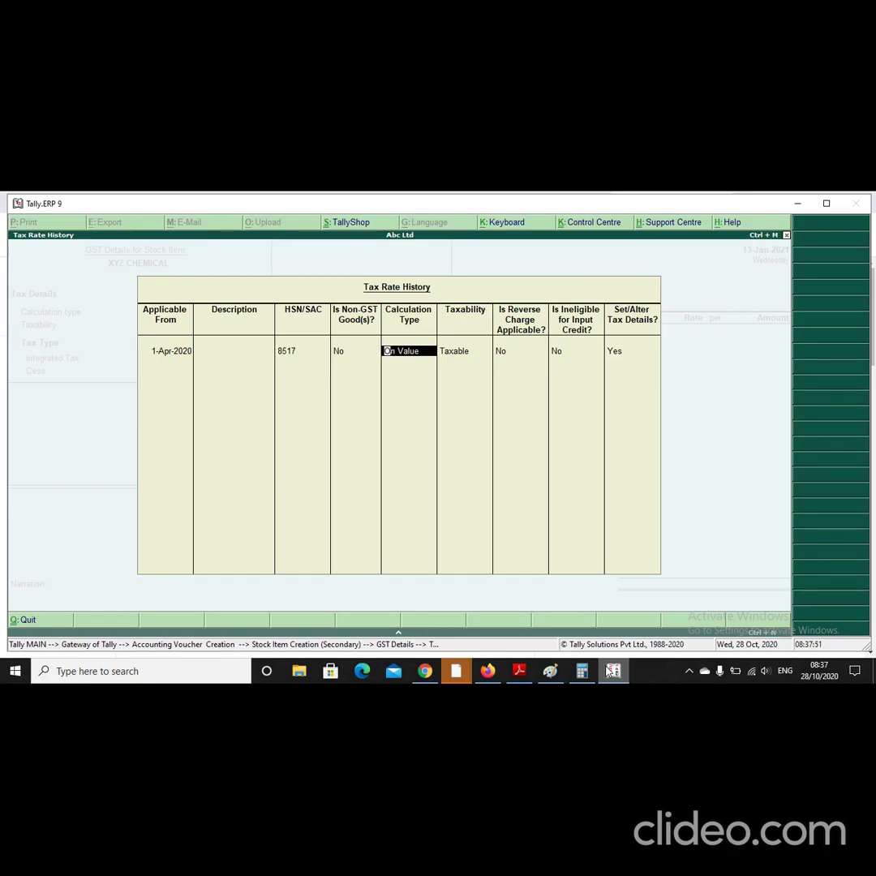
key(Return)
key(Return)
key(Return)
key(Return)
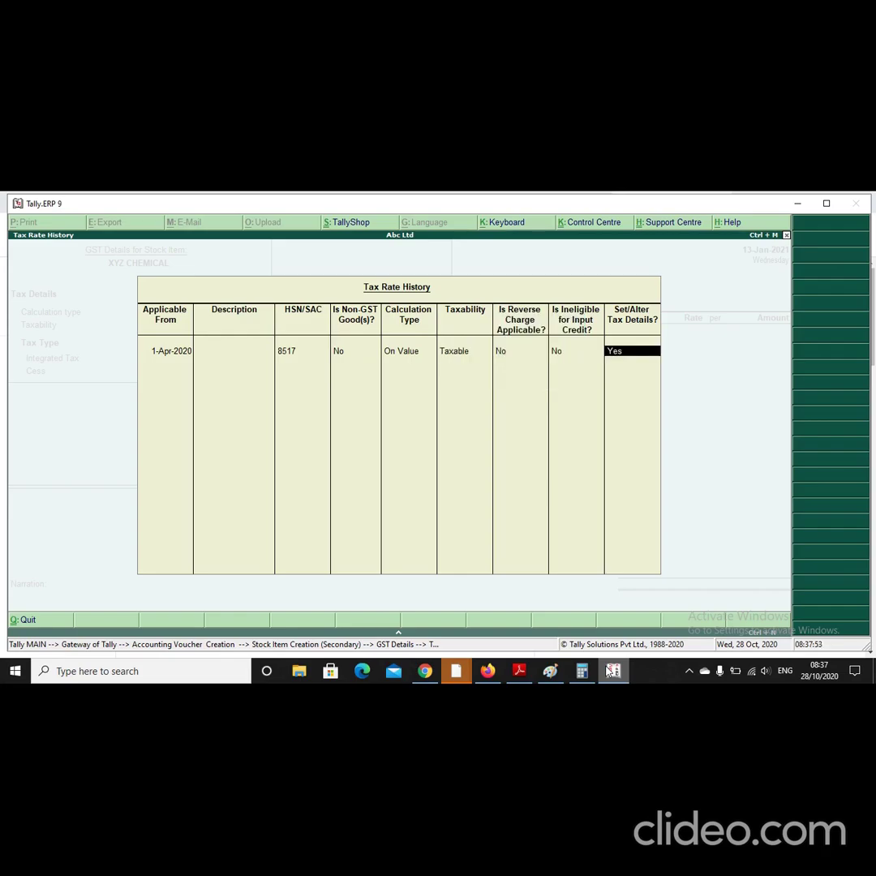
key(Return)
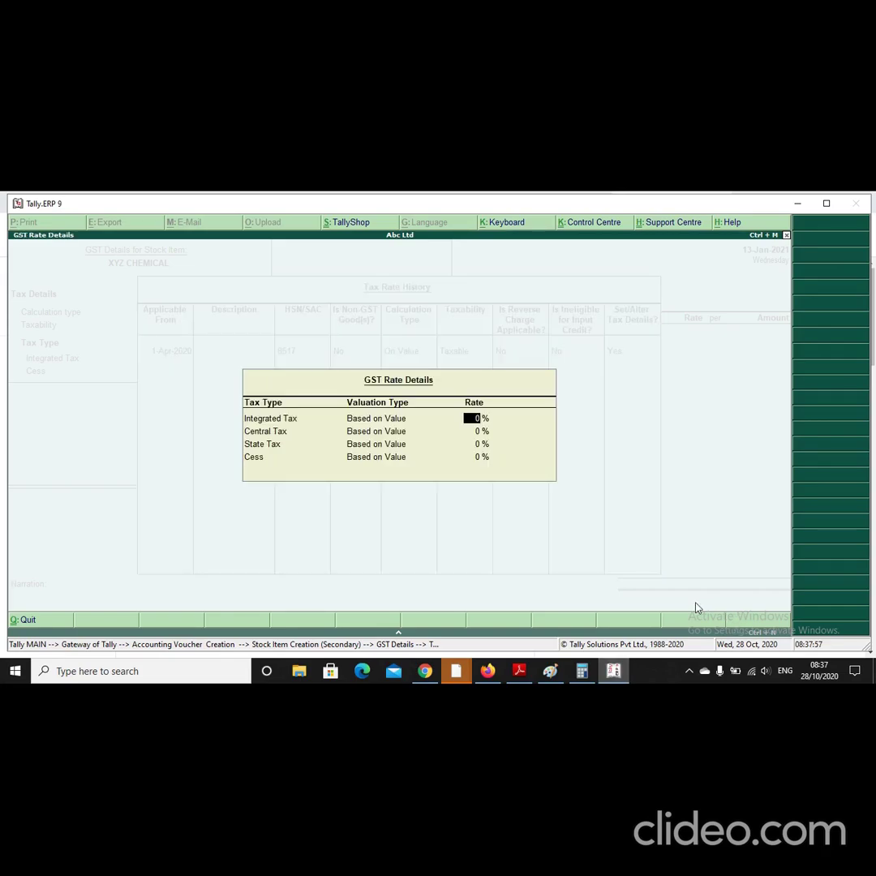
Step: Set integrated tax to 18% (9% CGST, 9% SGST) and accept Goods as supply type
text(18)
key(Return)
key(Return)
key(Return)
key(Return)
key(Escape)
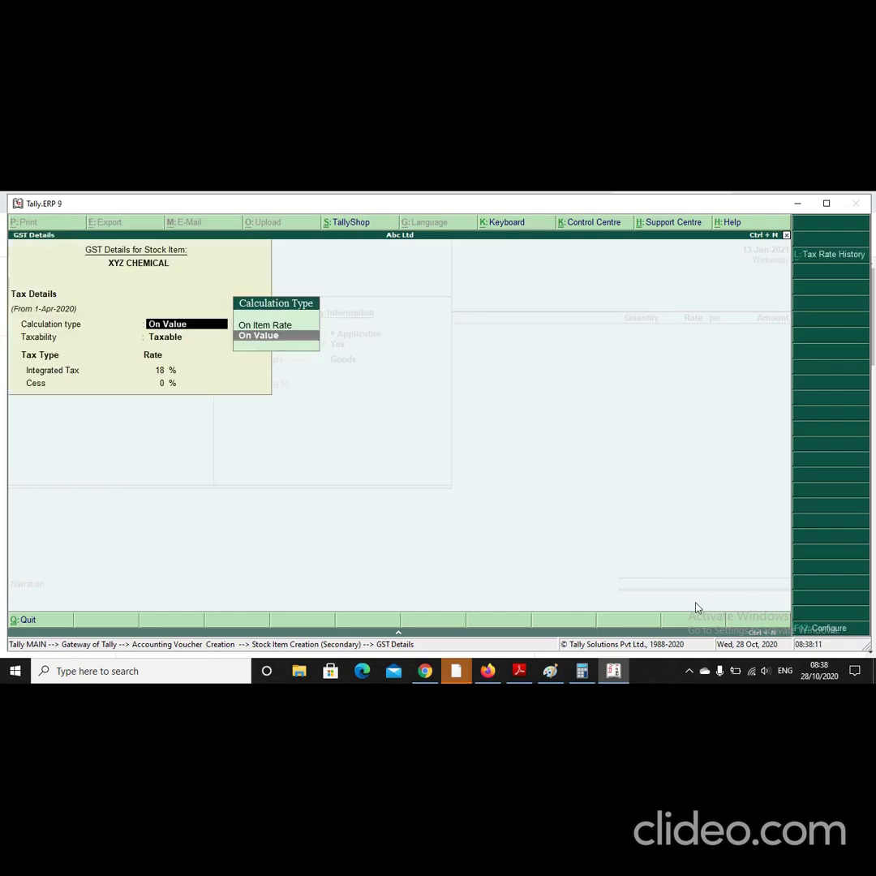
key(Return)
key(Return)
key(Return)
key(Return)
text(0)
key(Return)
Step: Save the XYZ CHEMICAL item and mark the order number Not Applicable
key(y)
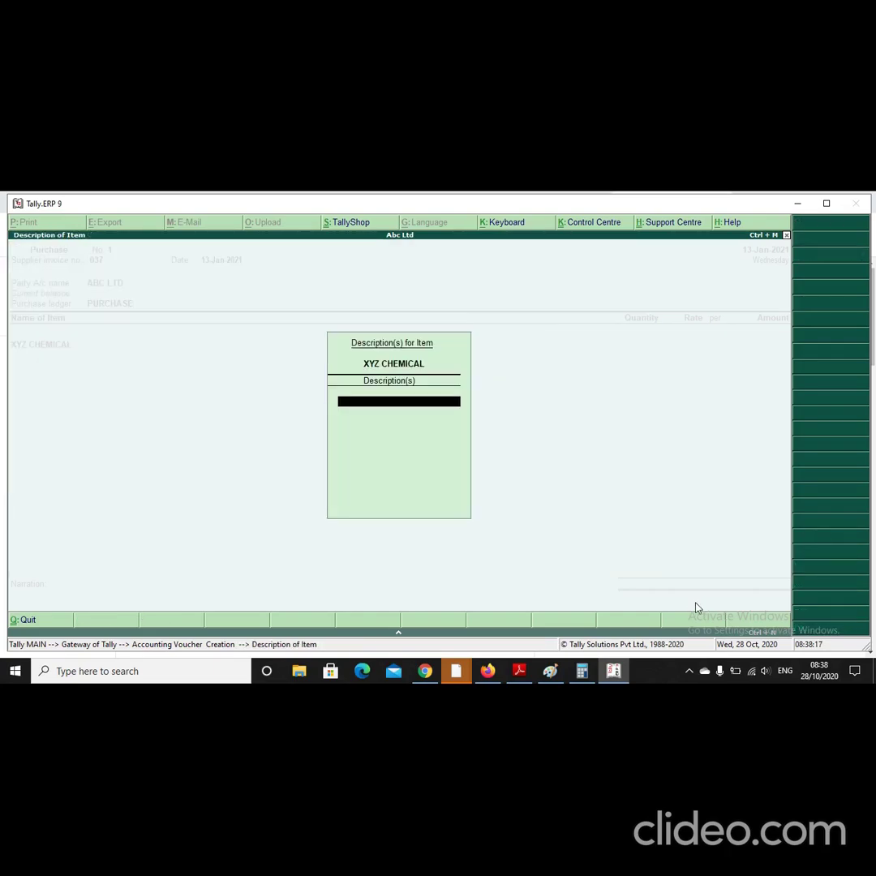
key(Return)
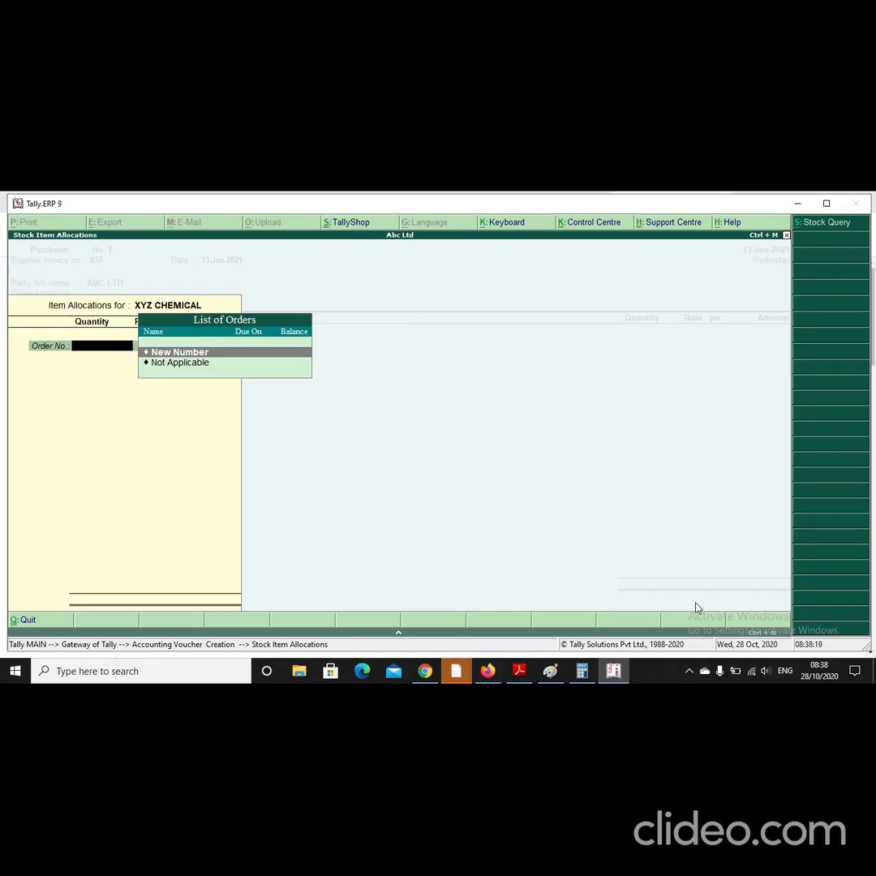
key(Down)
key(Return)
Step: Enter 50 LTR at 15,000 per LTR for 7,50,000.00 and end the item list
text(50)
key(Return)
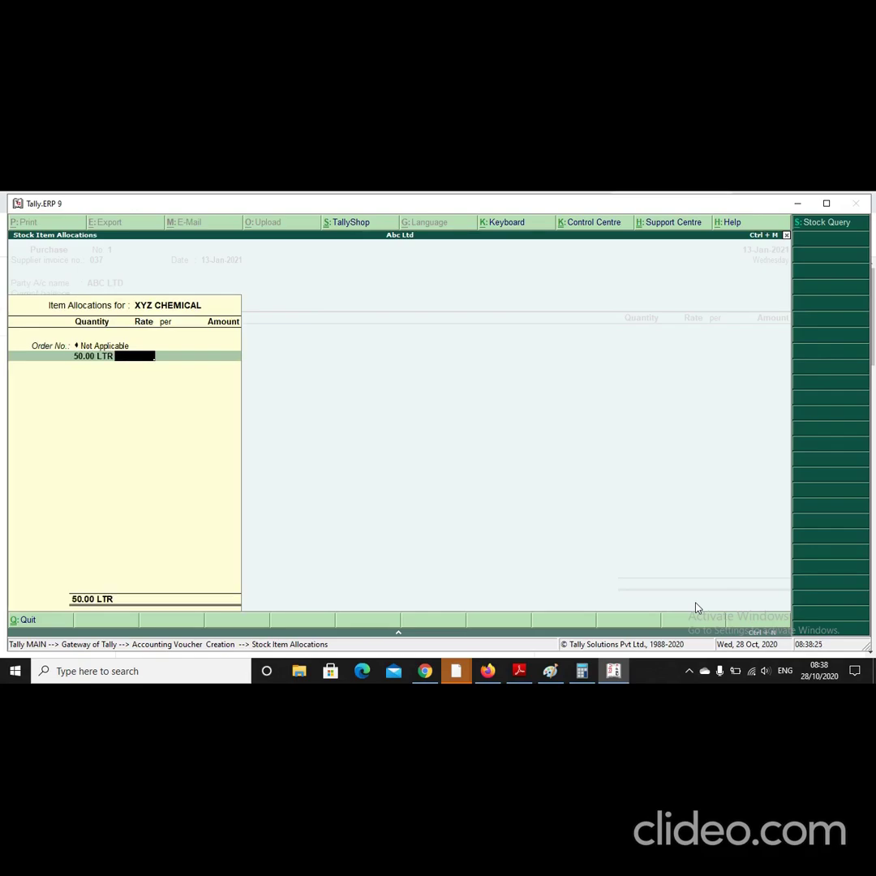
text(15000)
key(Return)
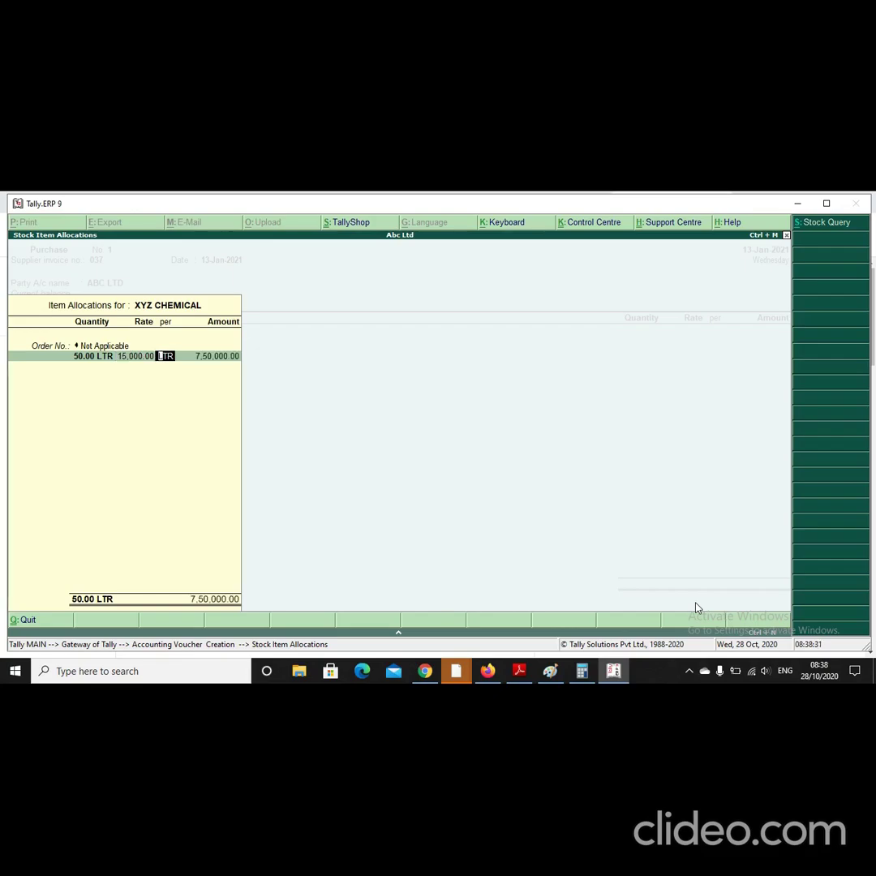
key(Return)
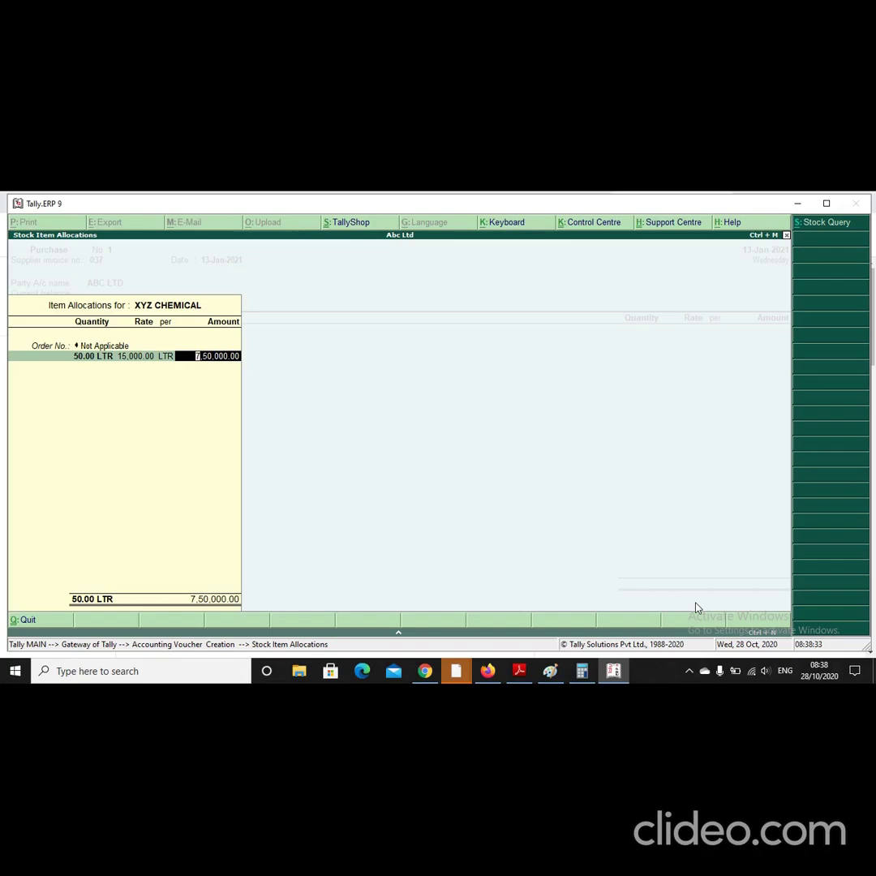
key(Return)
key(Return)
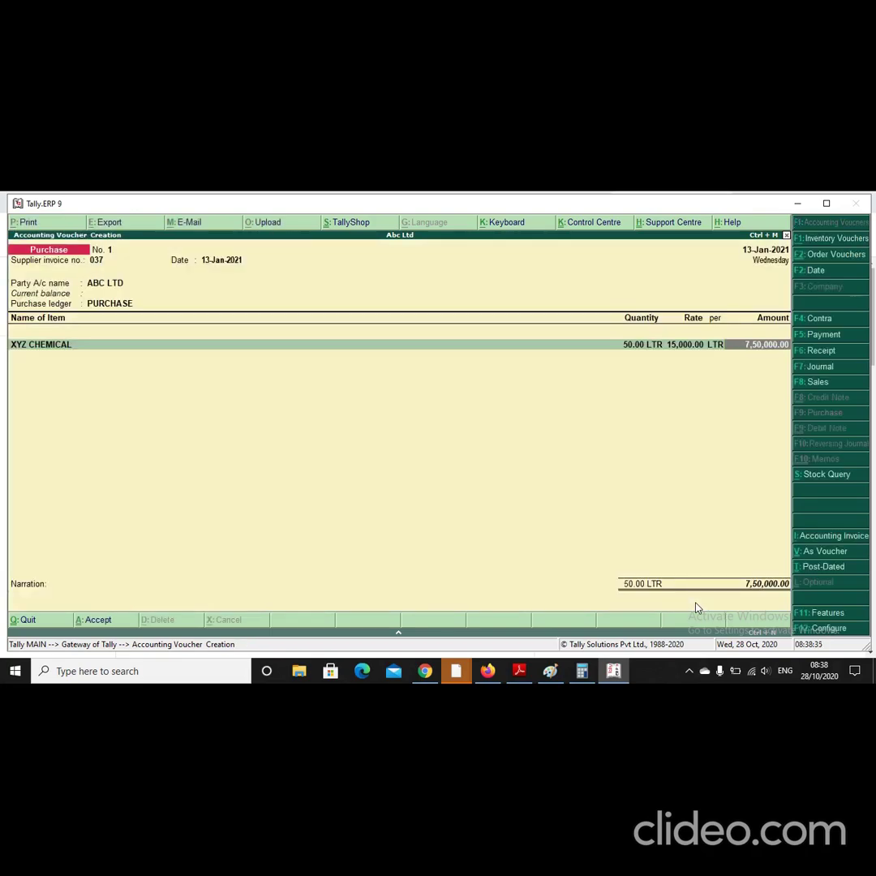
key(Return)
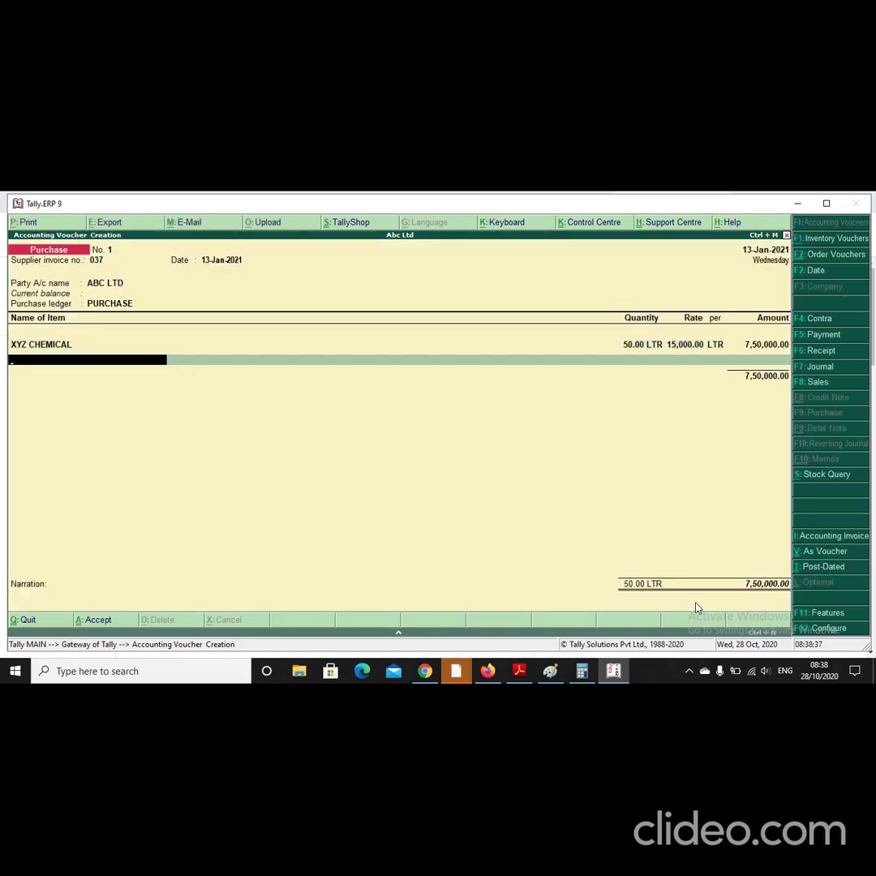
key(Return)
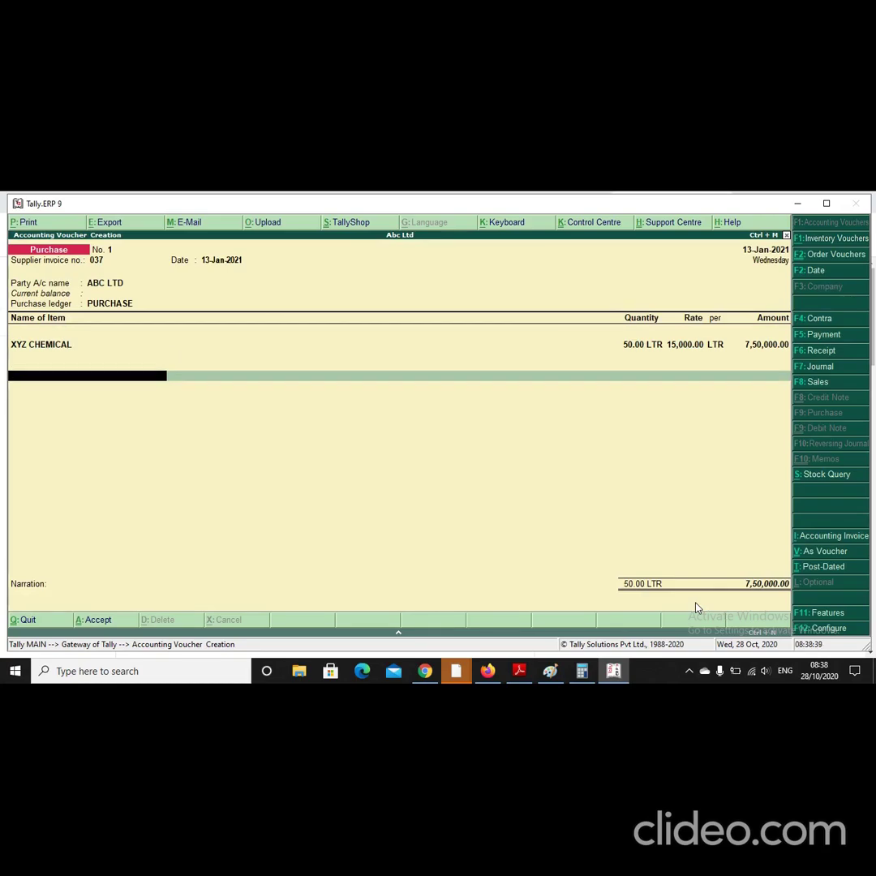
Step: Create ledger CGST under Duties & Taxes with duty type GST and tax type Central Tax
key(alt+c)
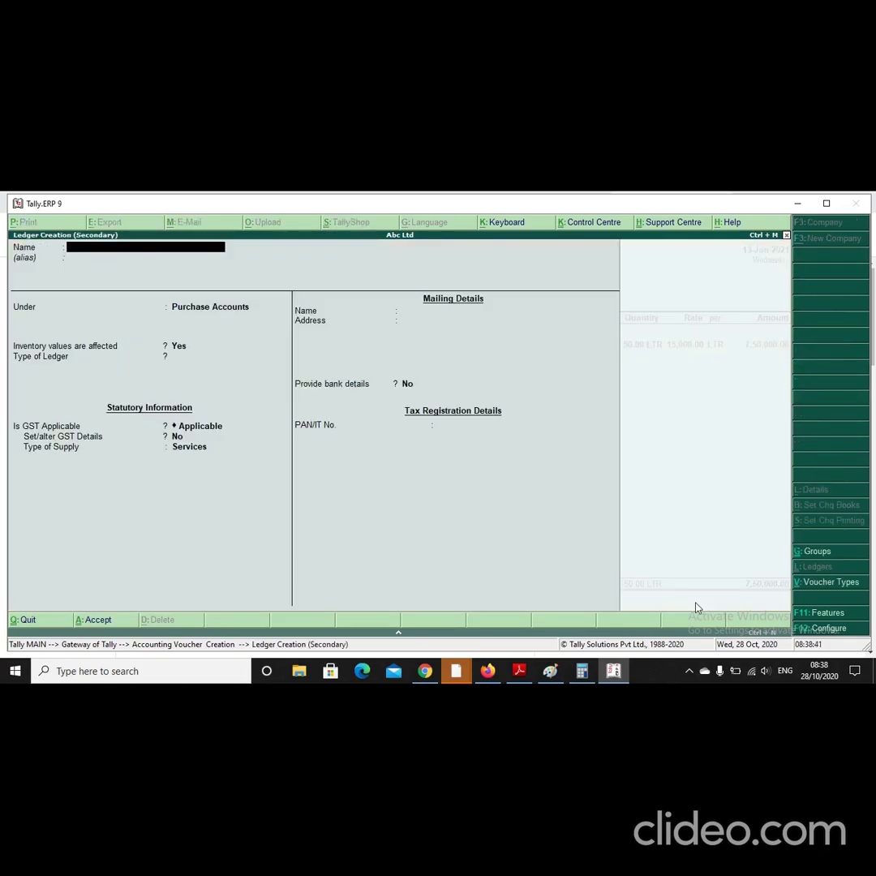
text(CGST)
key(Return)
key(Return)
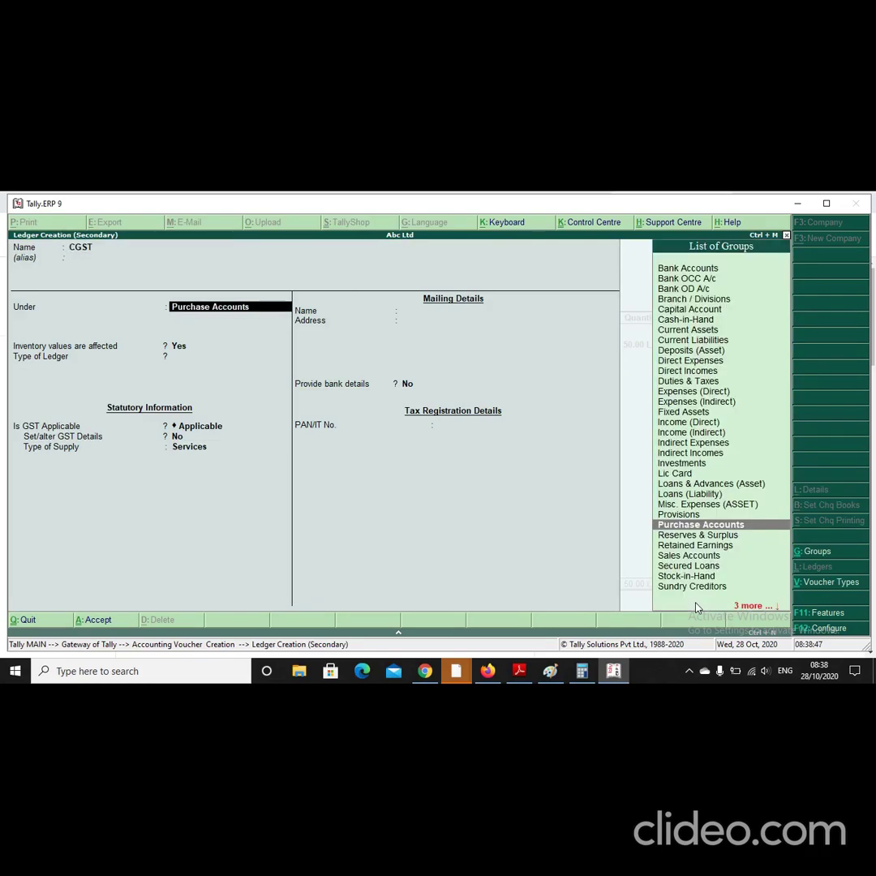
text(DU)
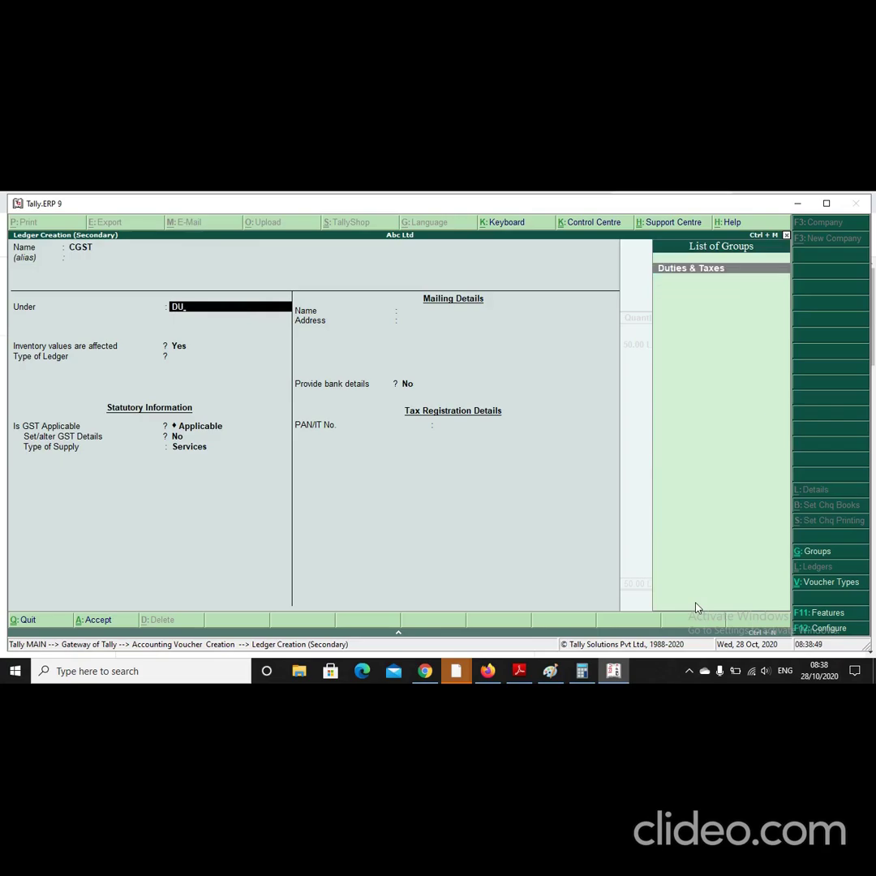
key(Return)
key(Up)
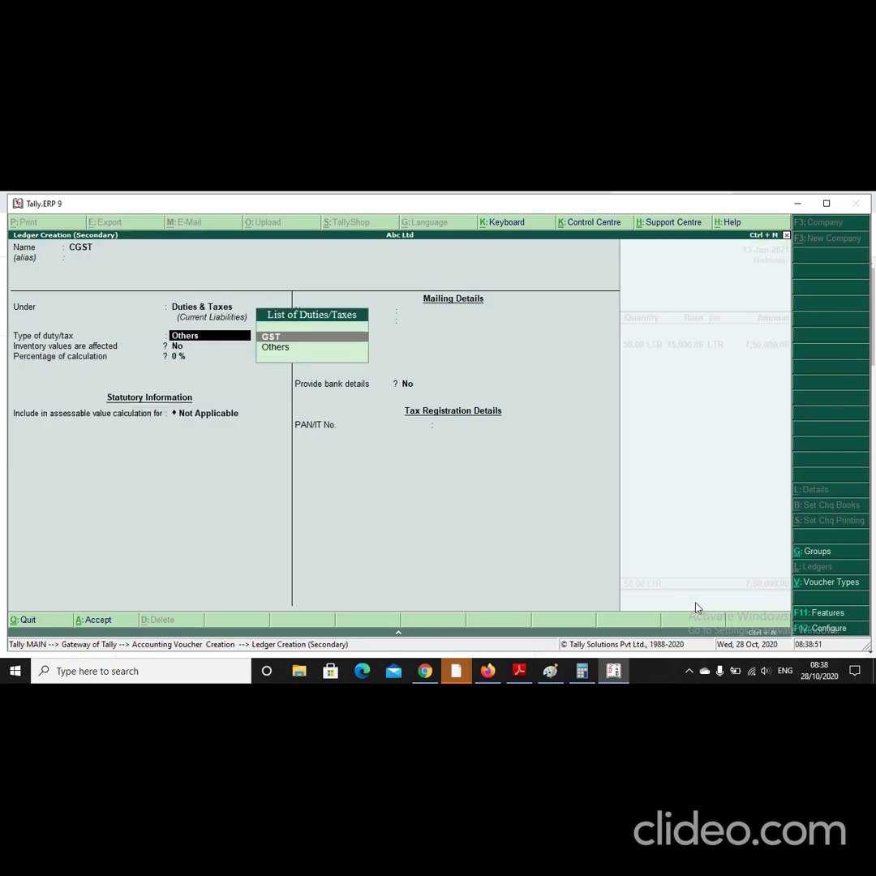
key(Return)
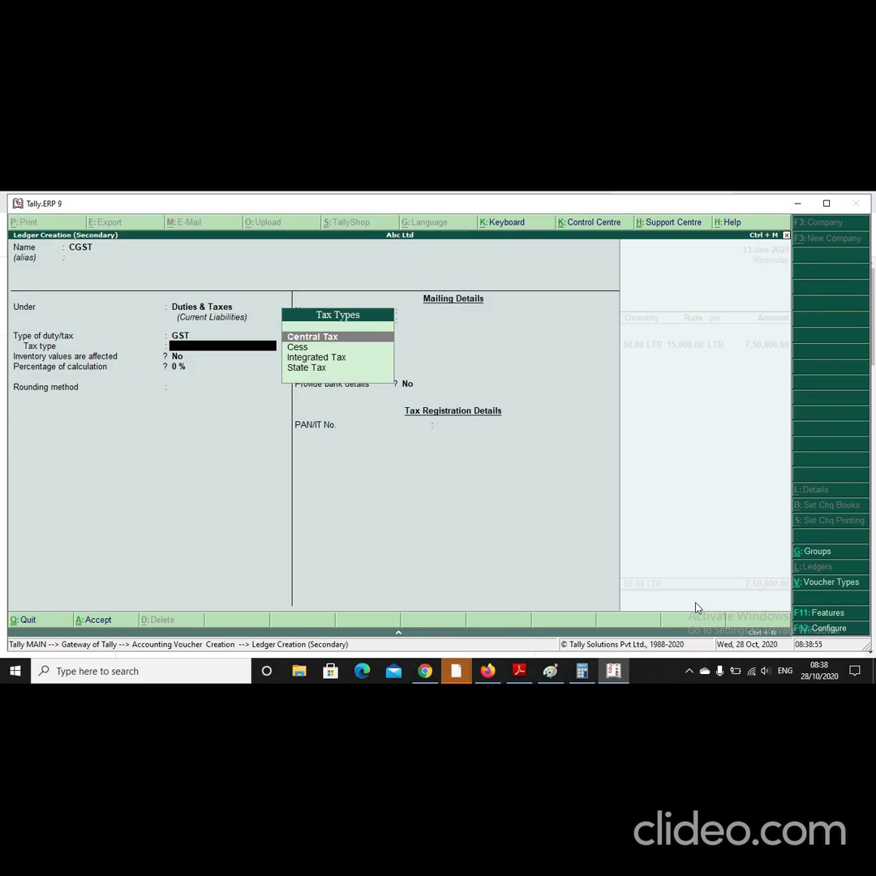
key(Return)
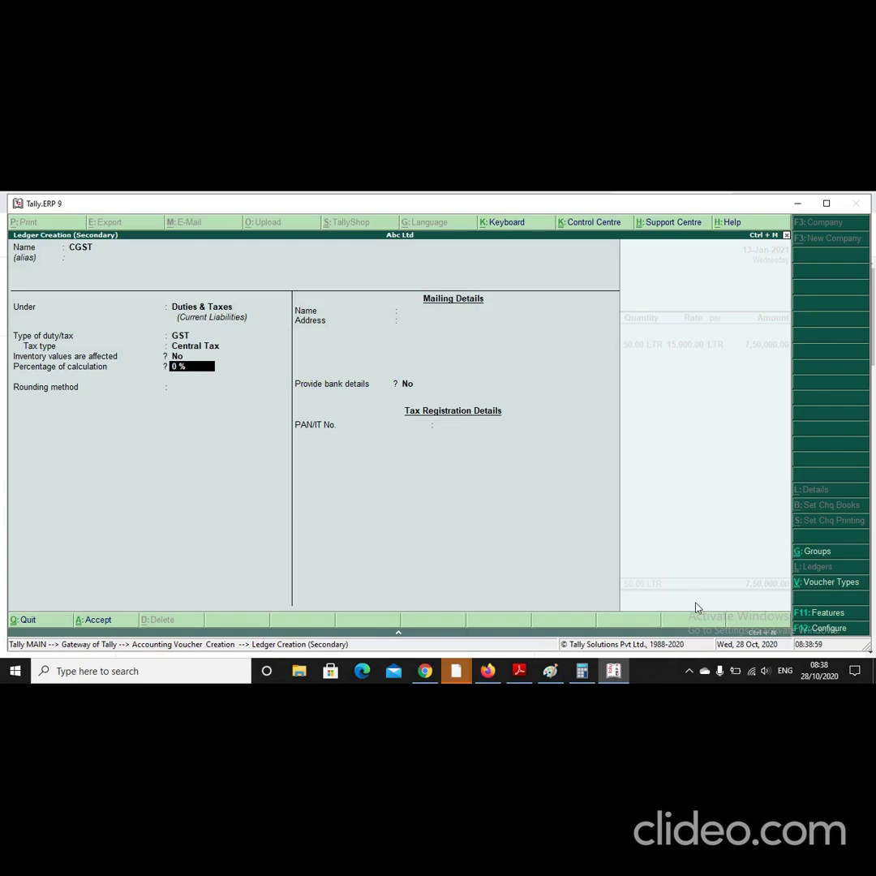
key(Return)
key(Return)
Step: Save the CGST ledger, add 67,500.00 CGST to the voucher, and begin an SGST ledger
key(Return)
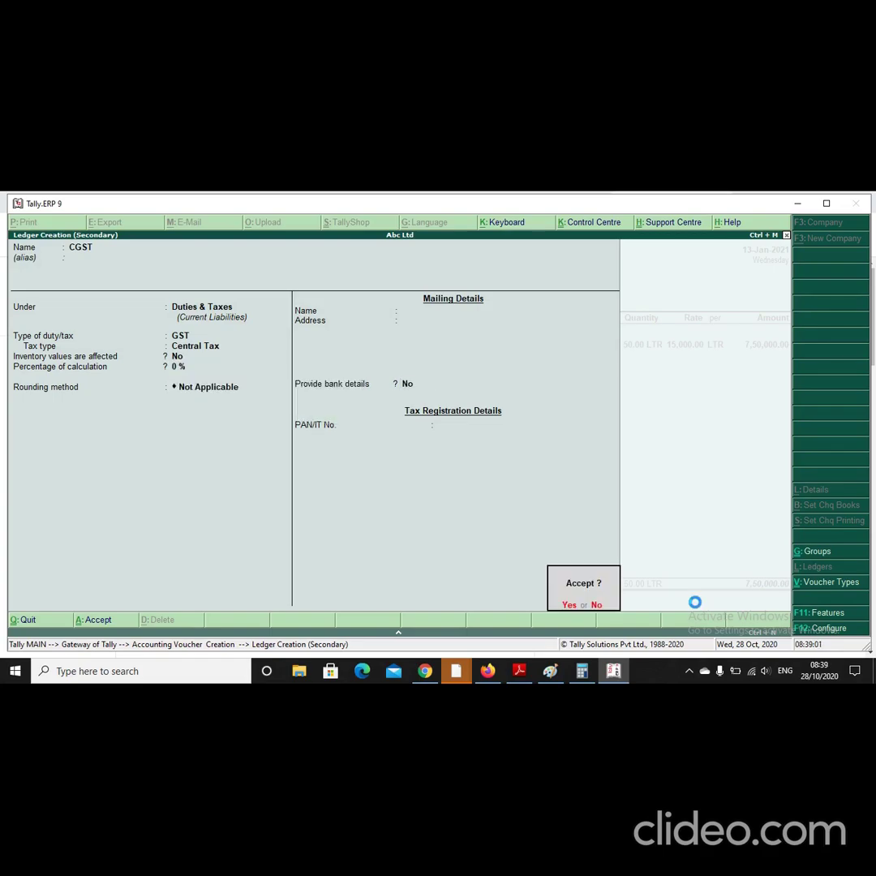
key(Return)
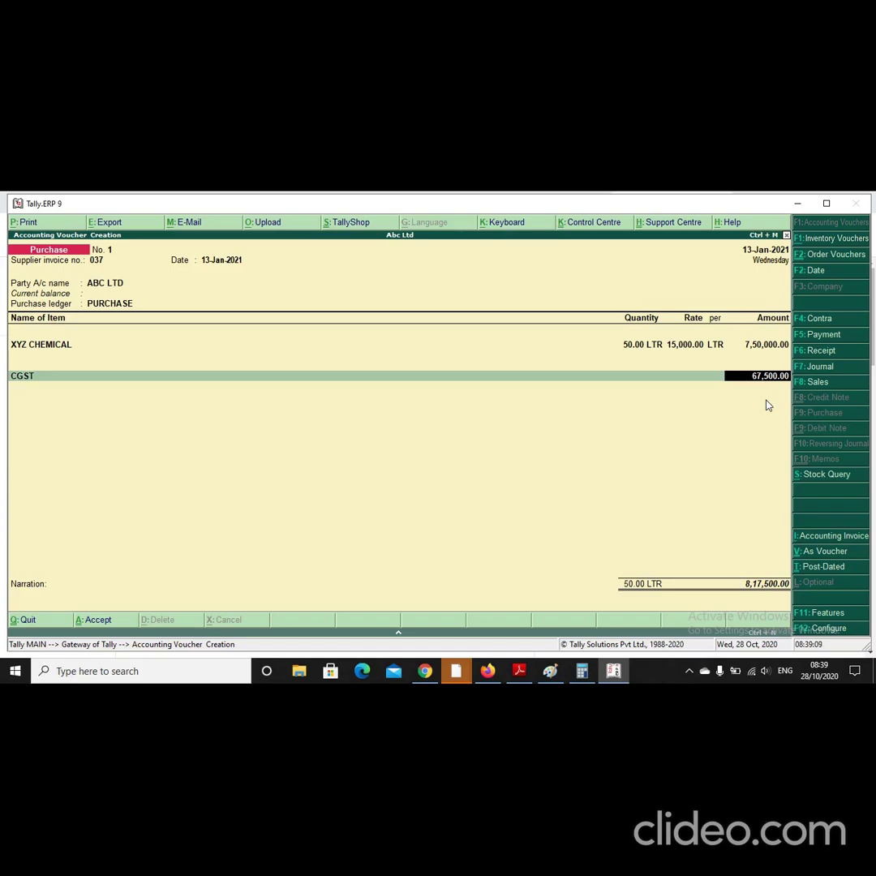
key(Return)
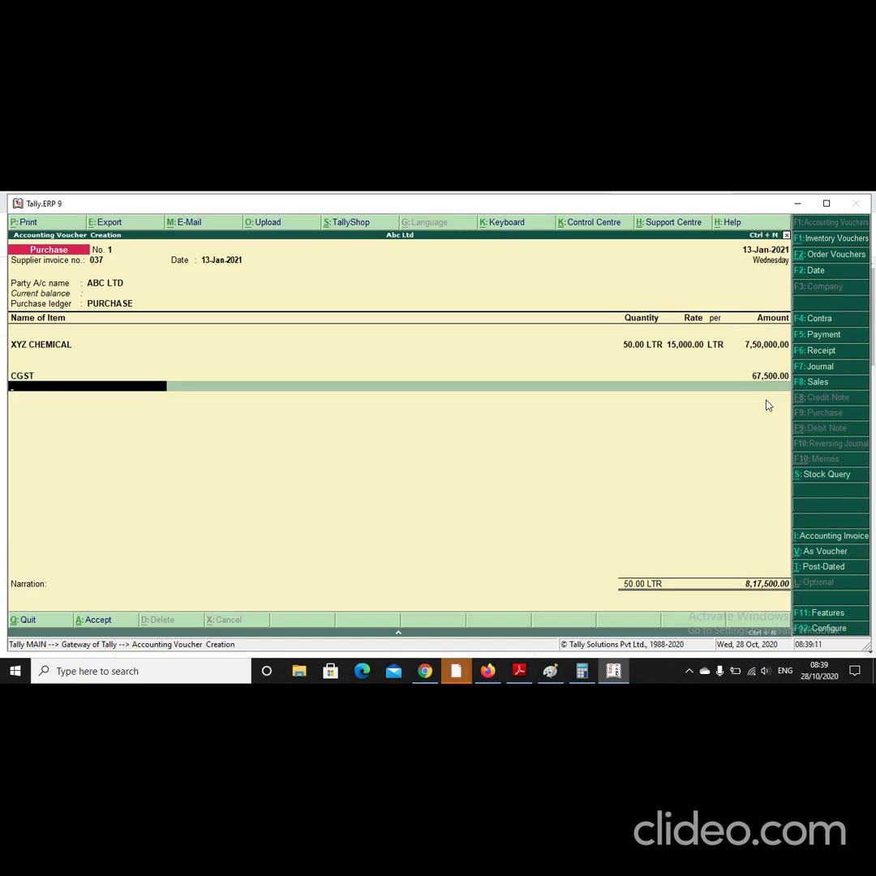
key(alt+c)
Step: Create the SGST ledger under Duties & Taxes with duty type GST and tax type State Tax
text(SGST)
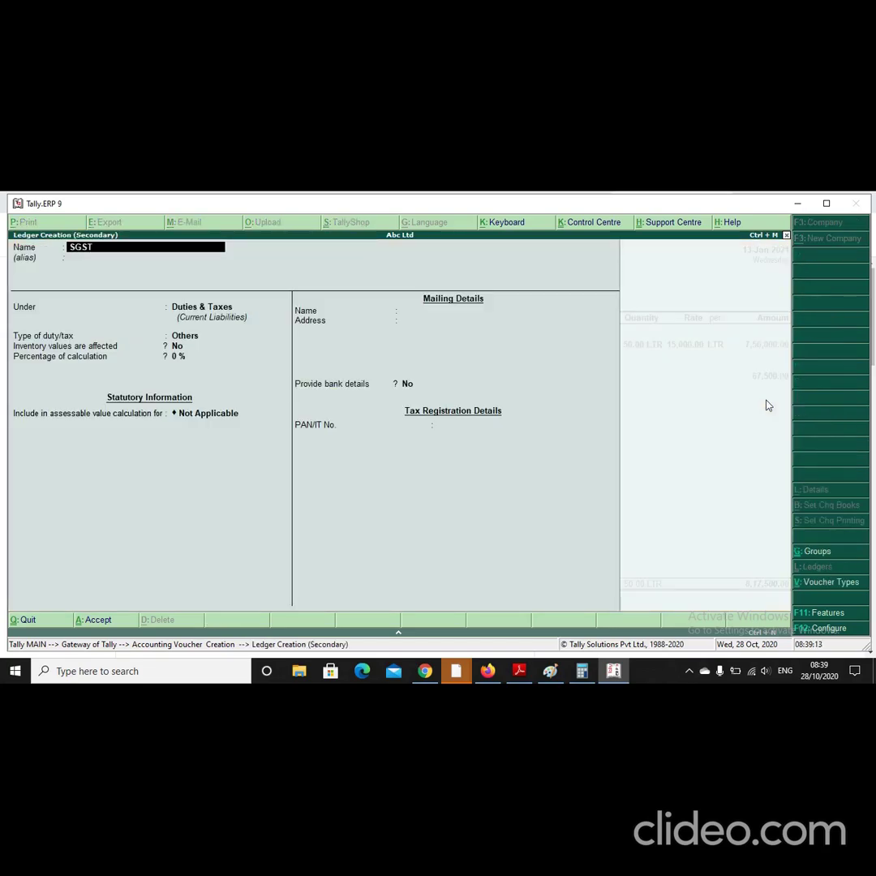
key(Return)
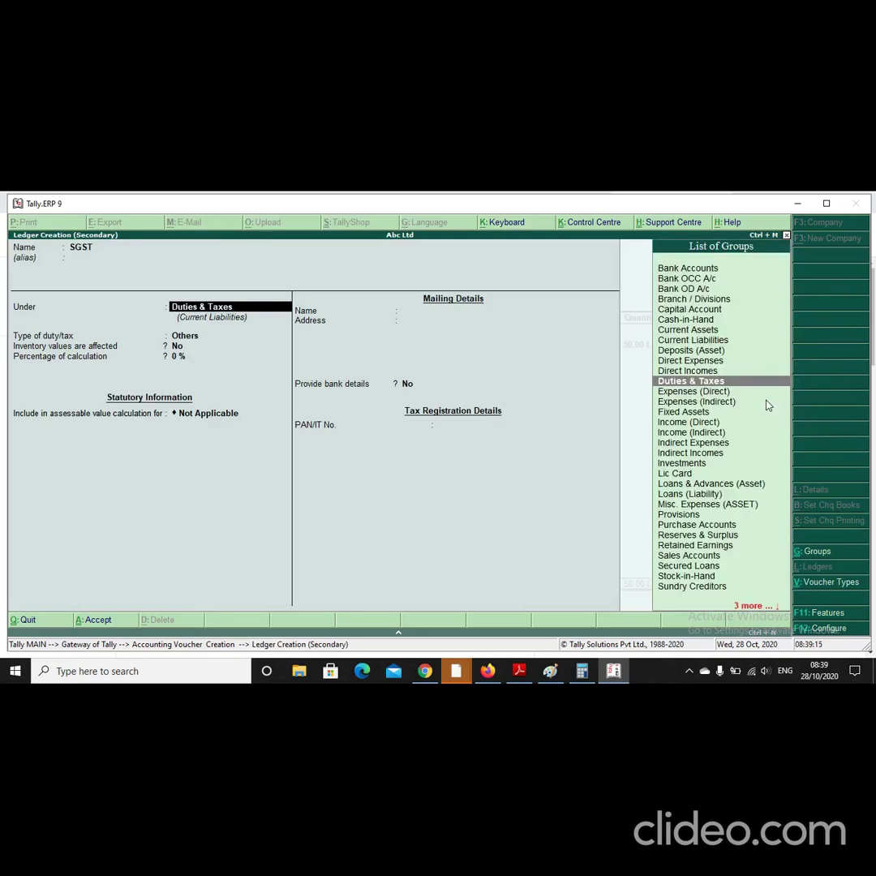
key(Return)
key(Up)
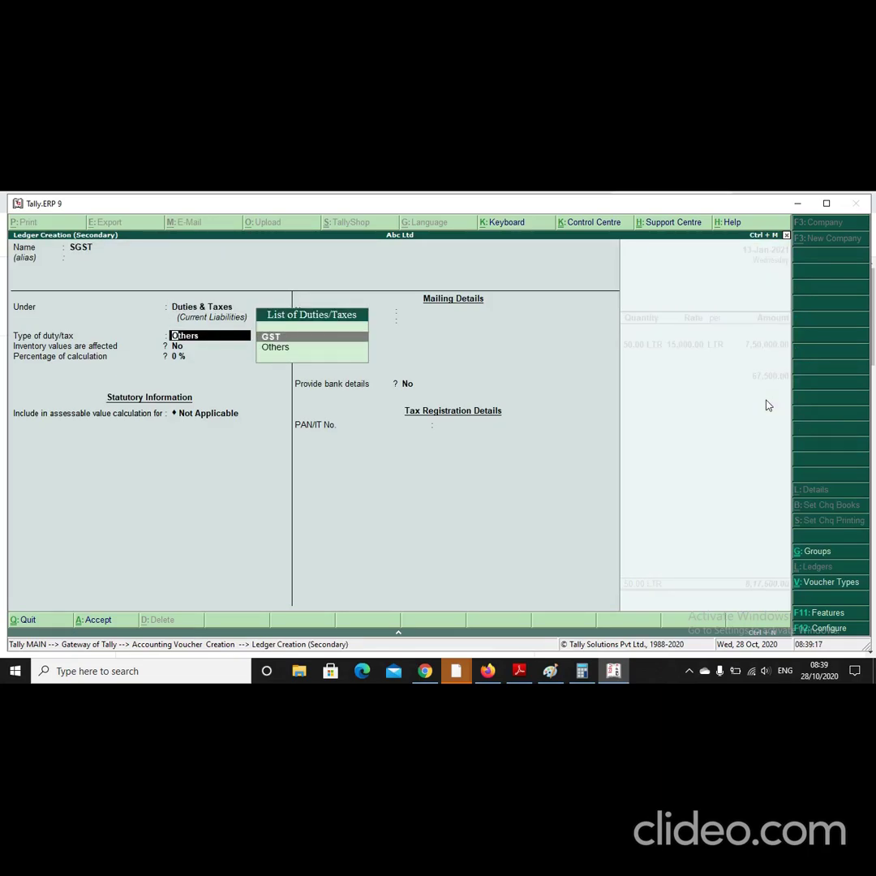
key(Return)
key(Down)
key(Down)
key(Down)
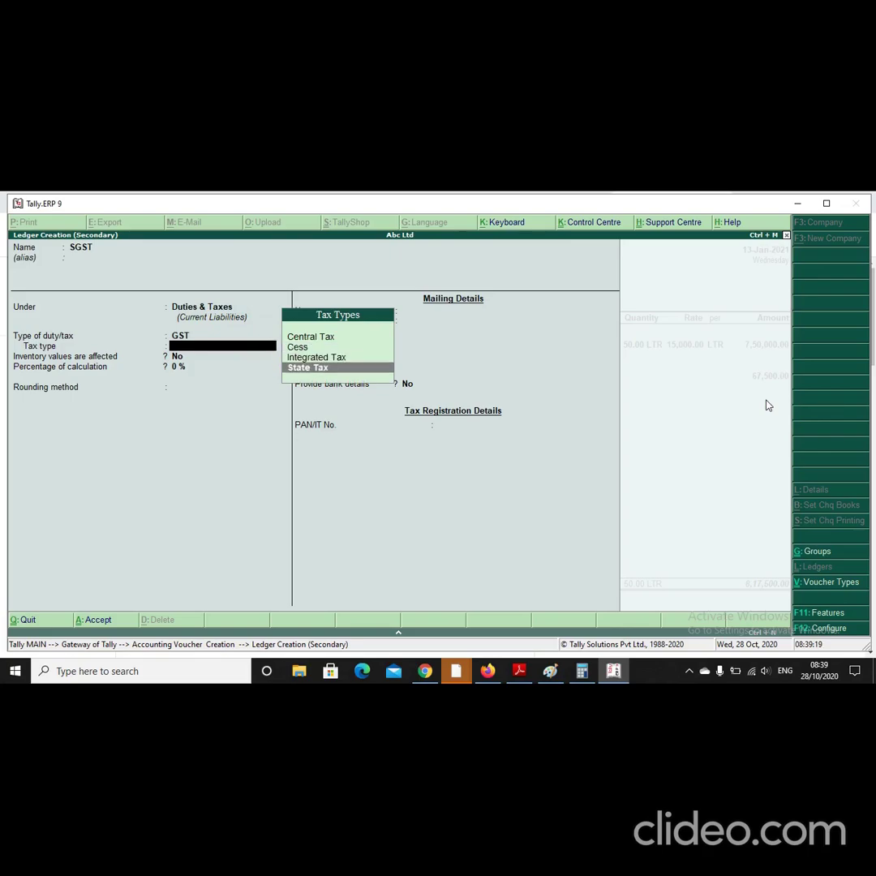
key(Return)
key(Return)
key(Return)
key(Return)
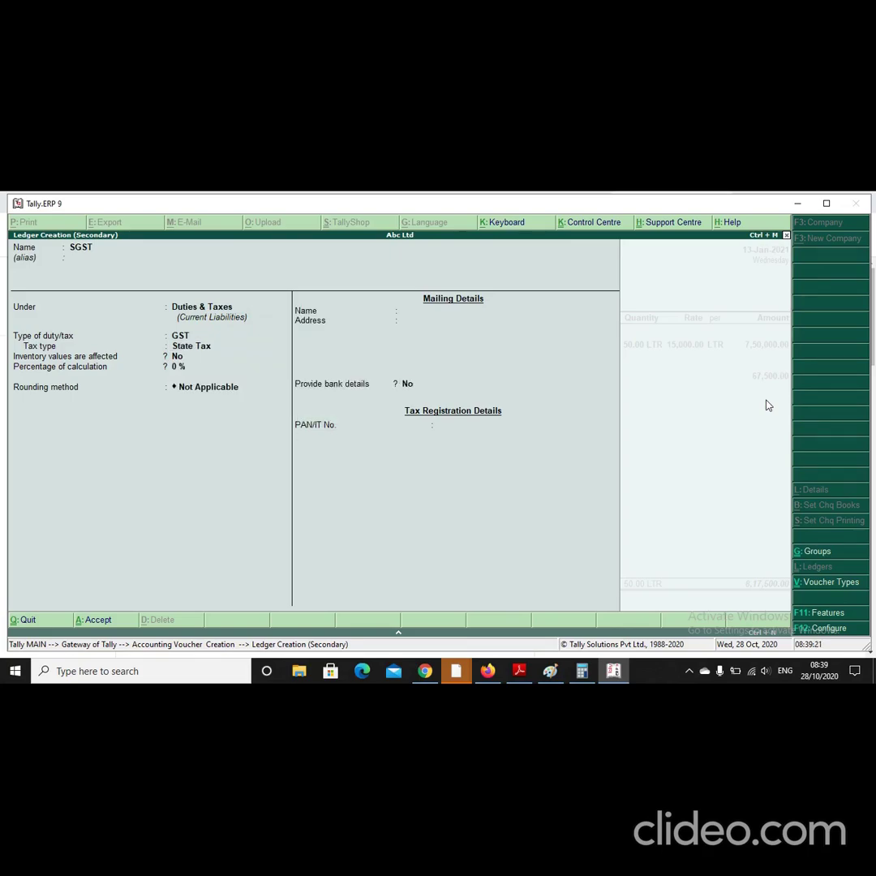
key(Return)
key(Return)
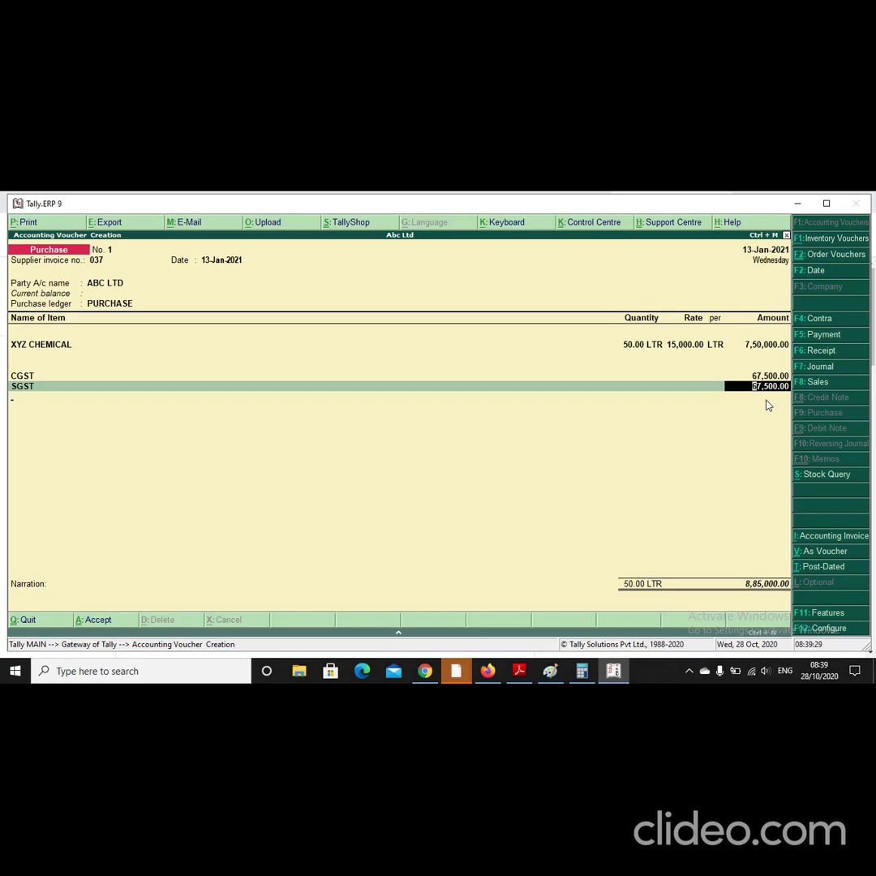
Step: Save the ABC LTD purchase voucher and date the next purchase 15-Apr-2020
key(Return)
key(Return)
key(Return)
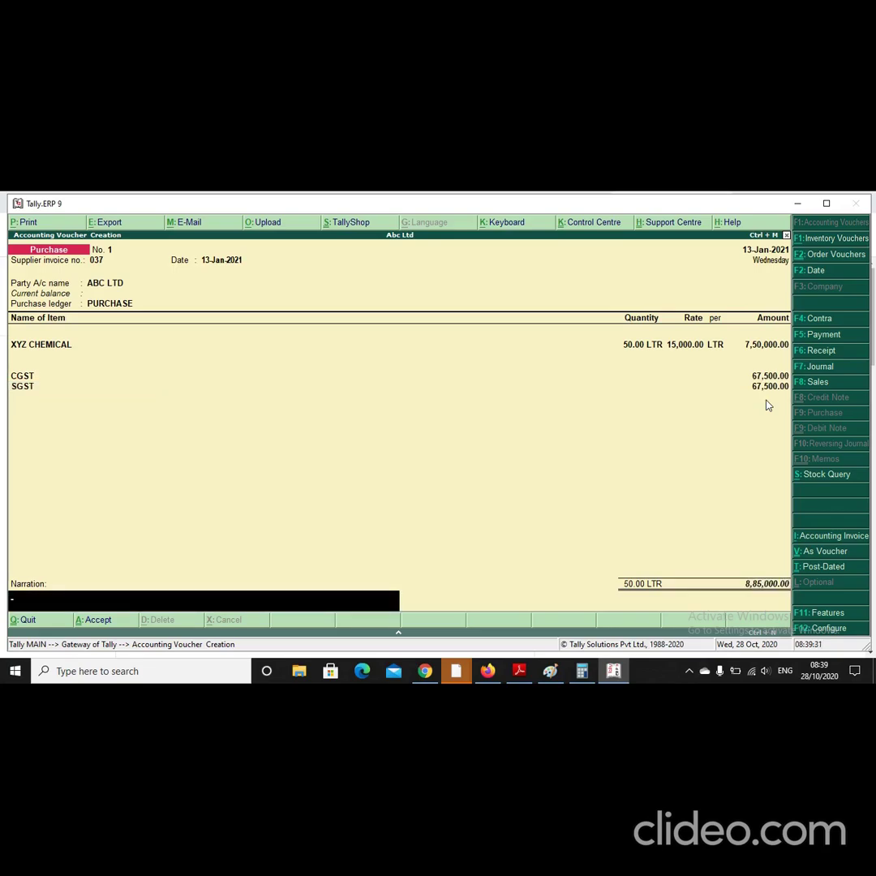
key(Return)
key(Return)
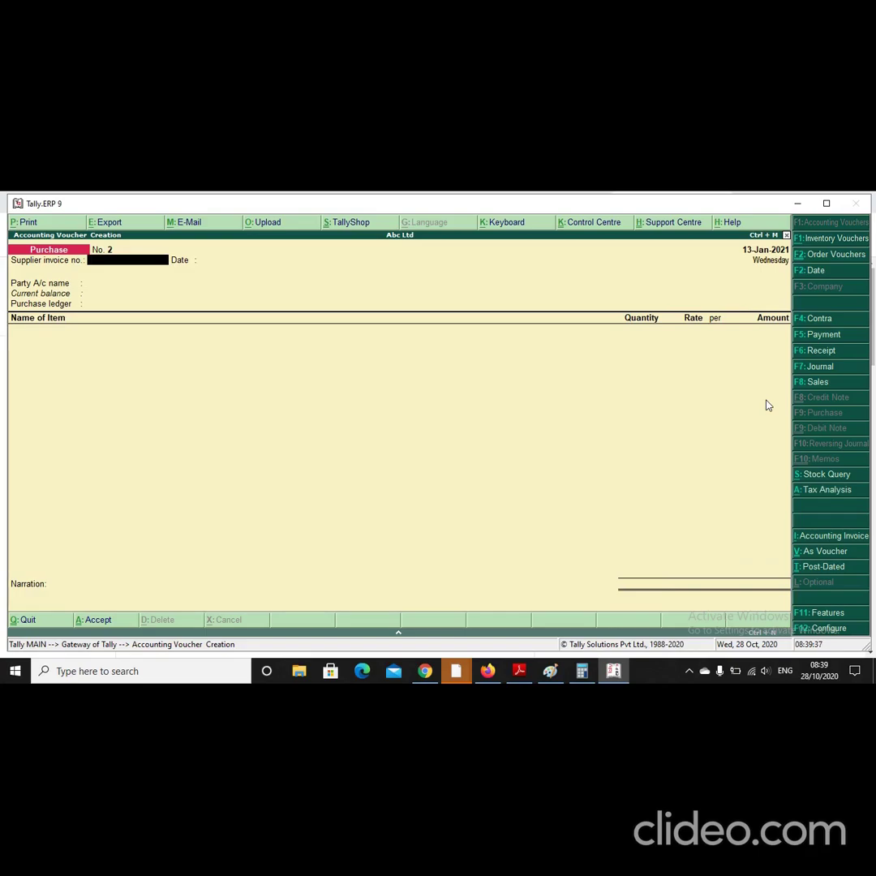
key(F2)
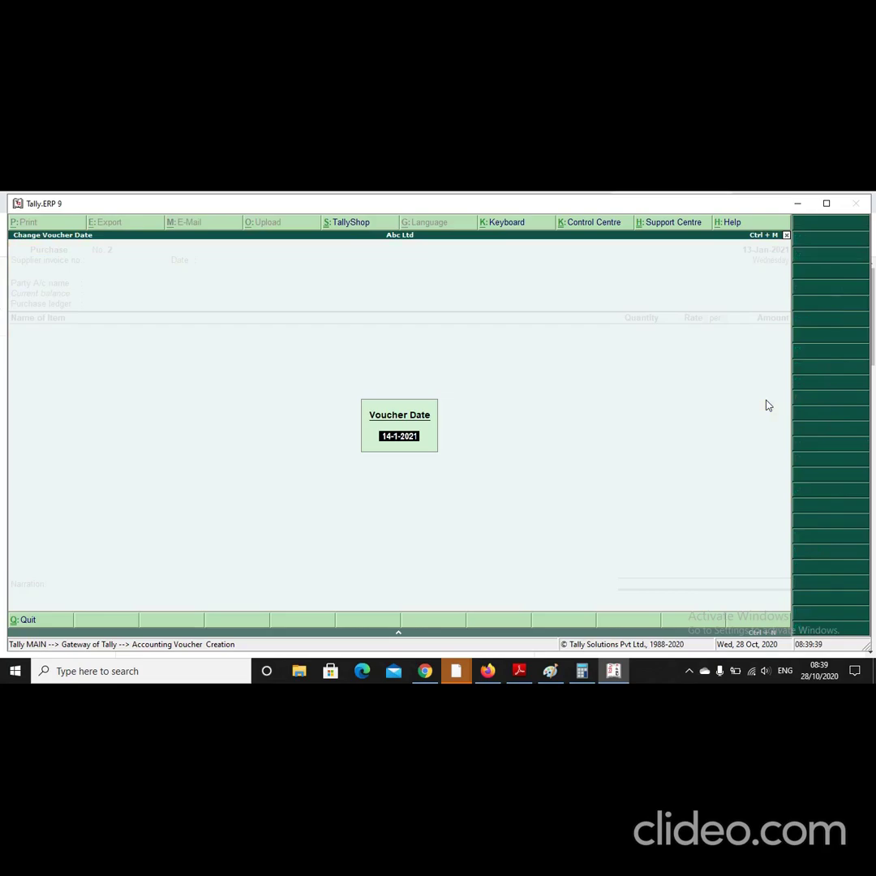
text(15.4)
key(Return)
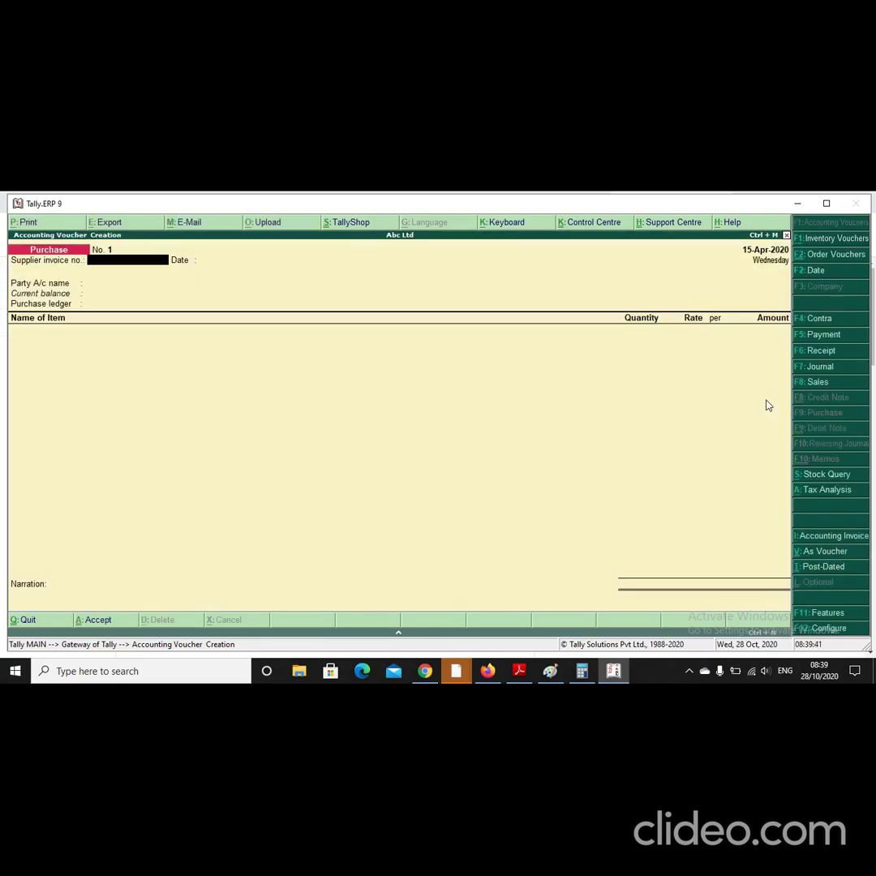
Step: Enter supplier invoice number 250 and begin a new party ledger named XYZ LTD
key(Return)
key(Return)
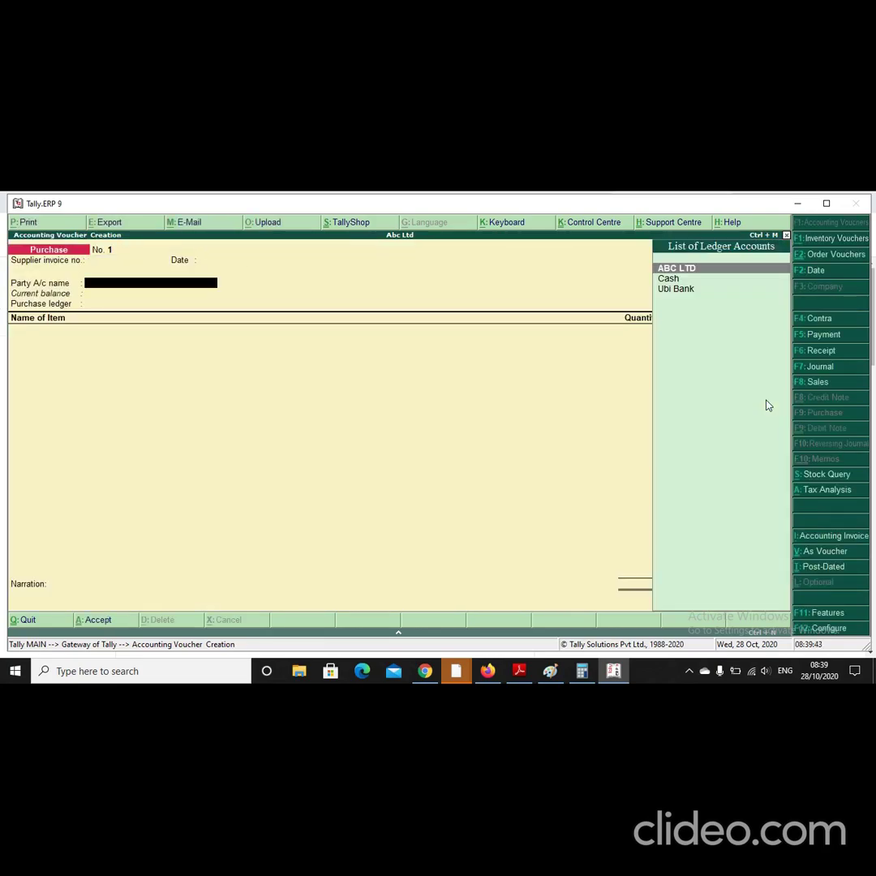
key(BackSpace)
key(BackSpace)
text(250)
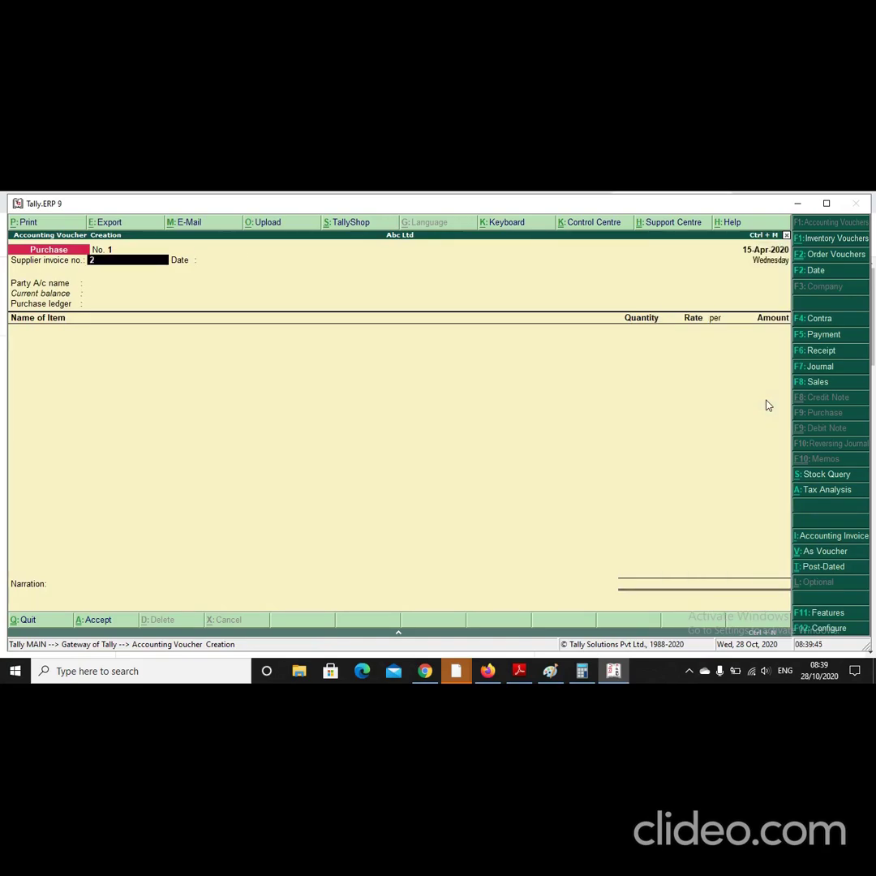
key(Return)
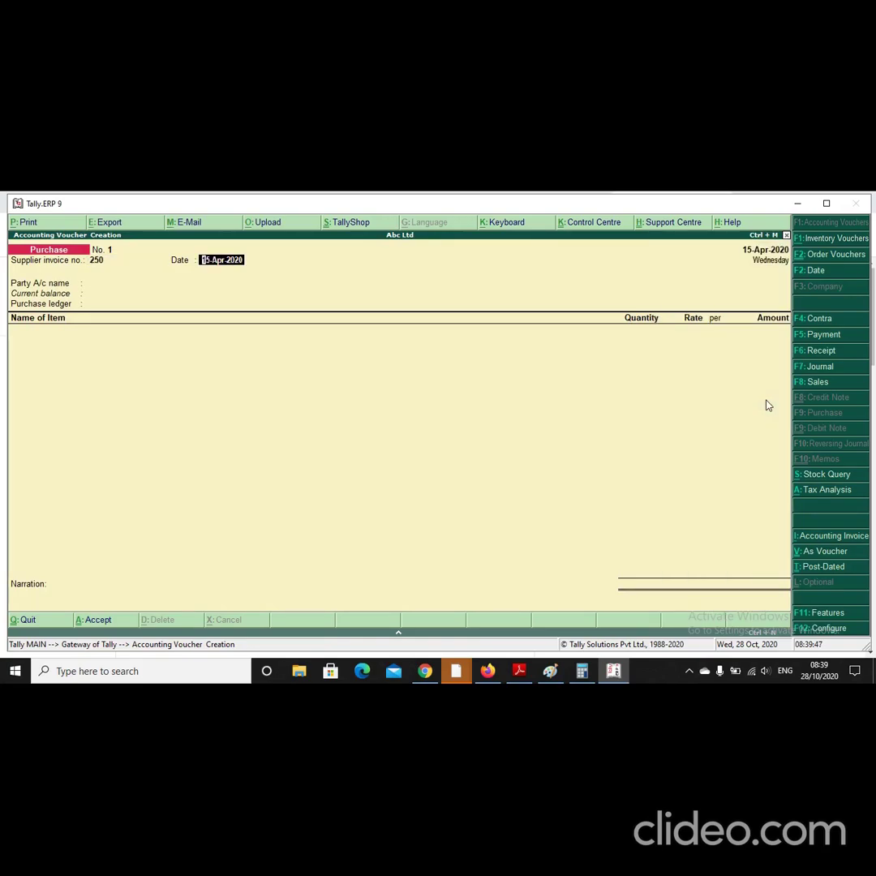
key(Return)
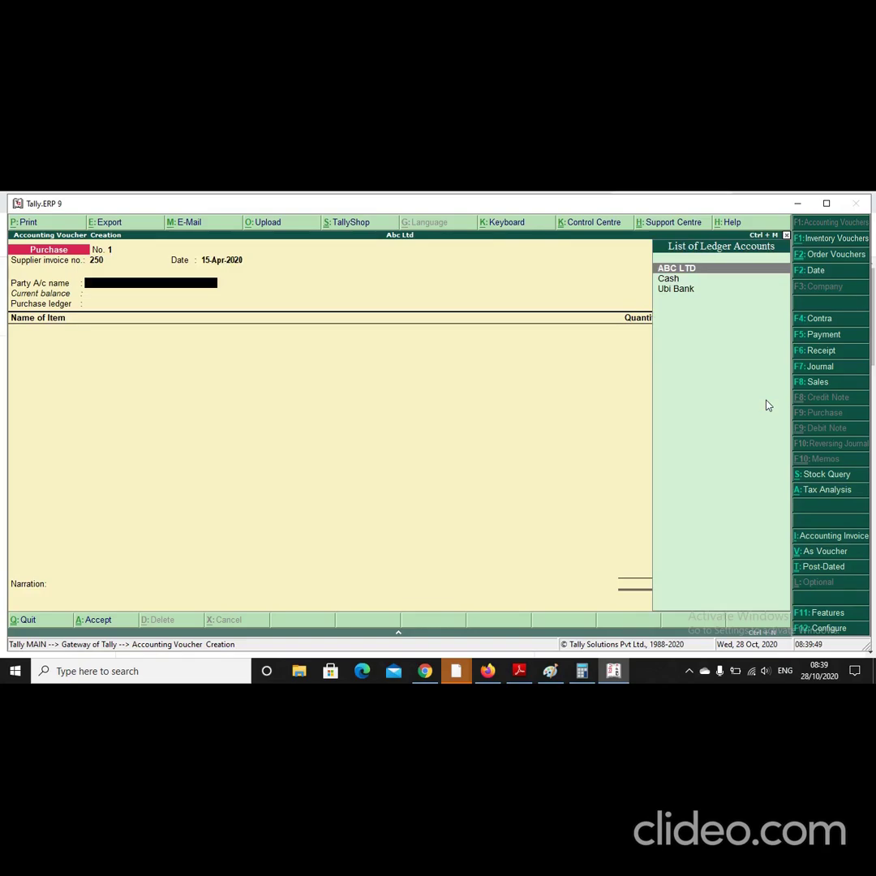
key(alt+c)
text(XYZ)
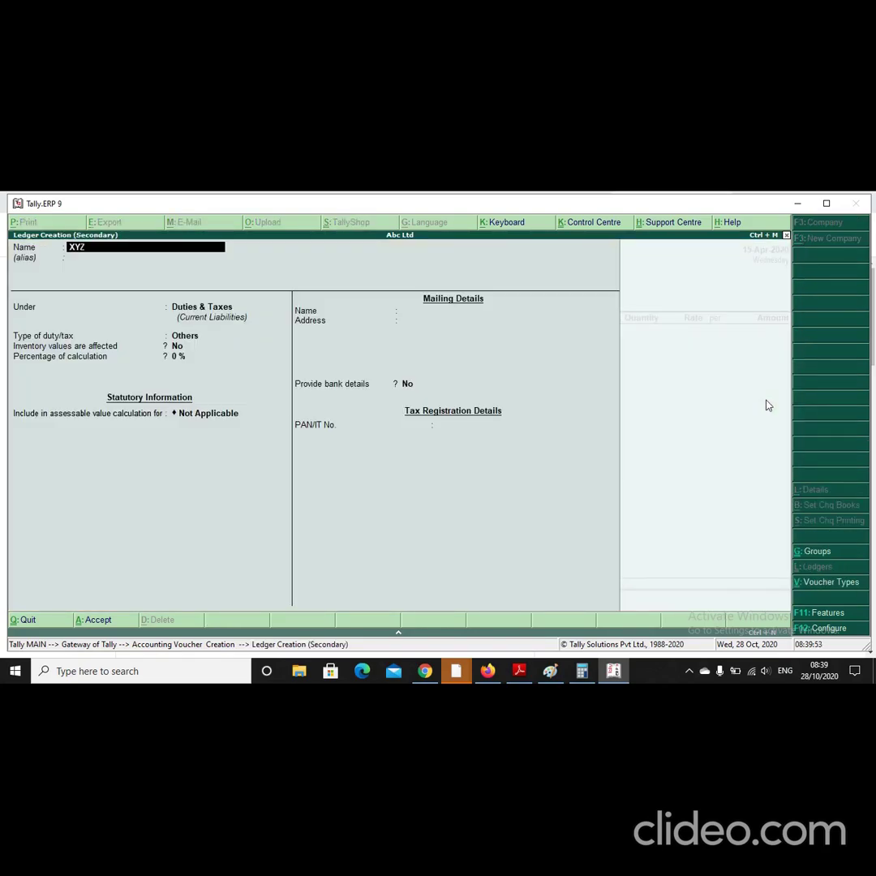
text( LTD)
Step: Put XYZ LTD under Sundry Creditors with address Moradabad, state Uttar Pradesh, pincode 244001
key(Return)
key(Return)
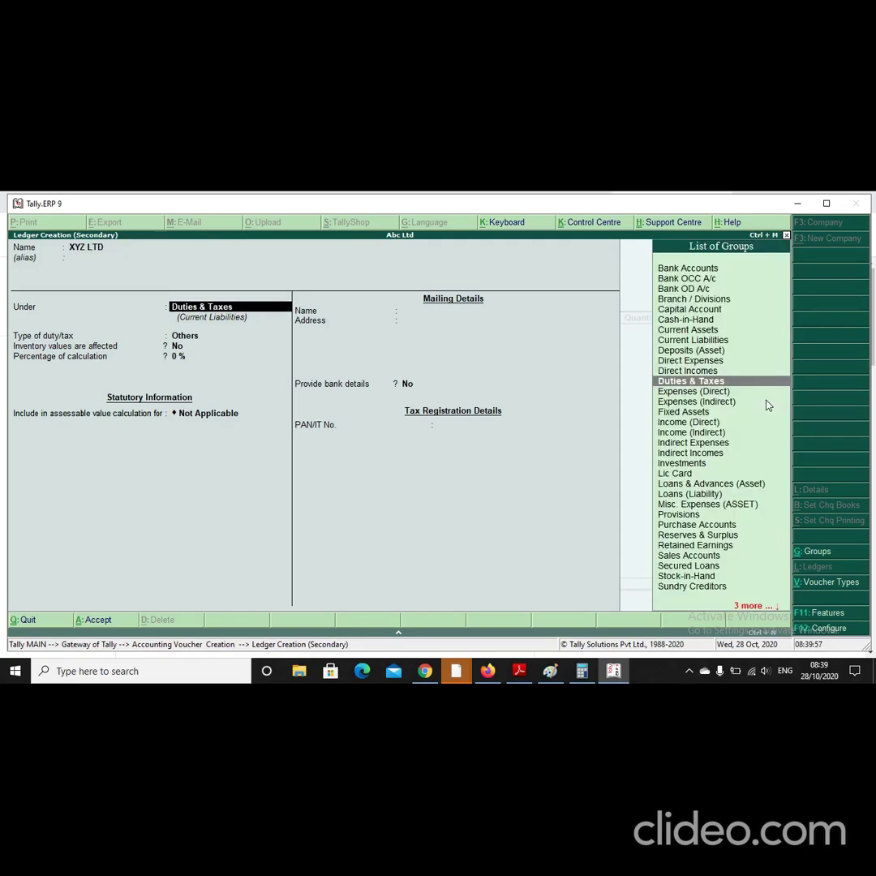
text(Cr)
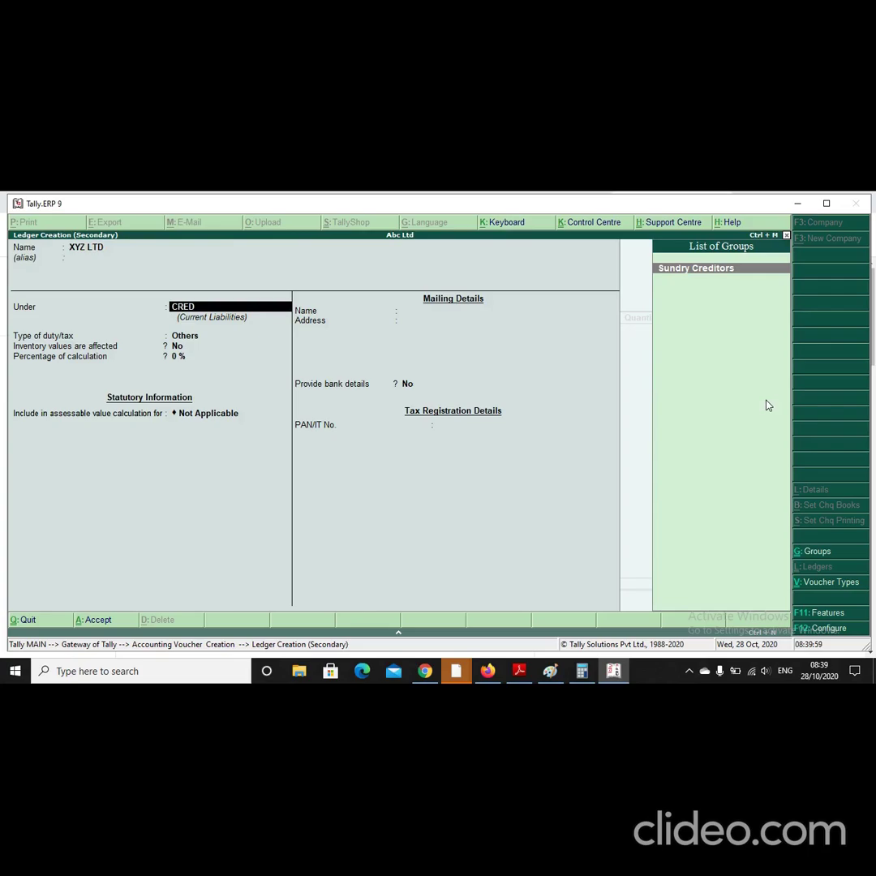
key(Return)
key(Return)
key(Return)
key(Return)
key(Return)
key(Return)
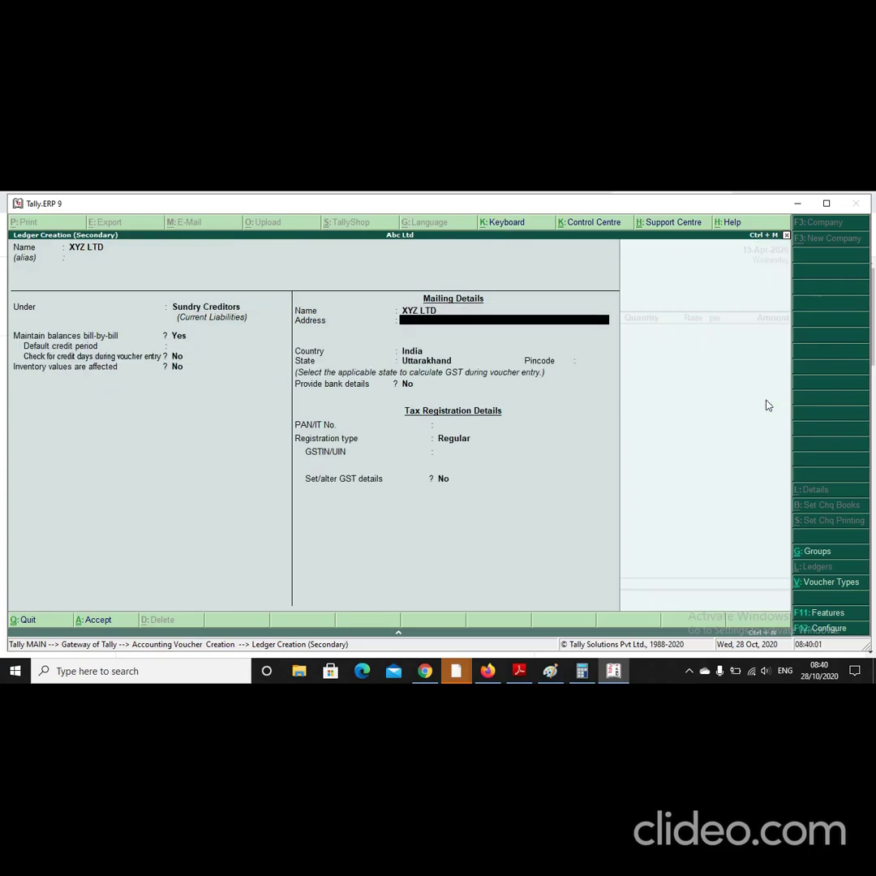
text(MORADABAD)
key(Return)
key(Return)
key(Return)
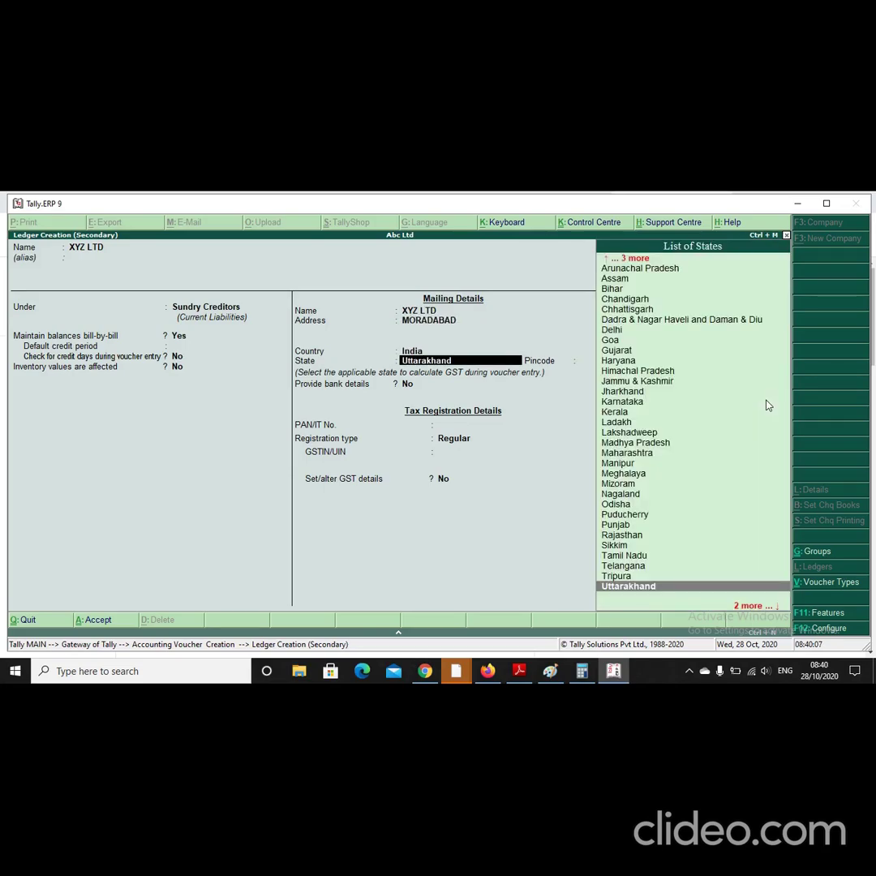
text(U)
key(Down)
key(Return)
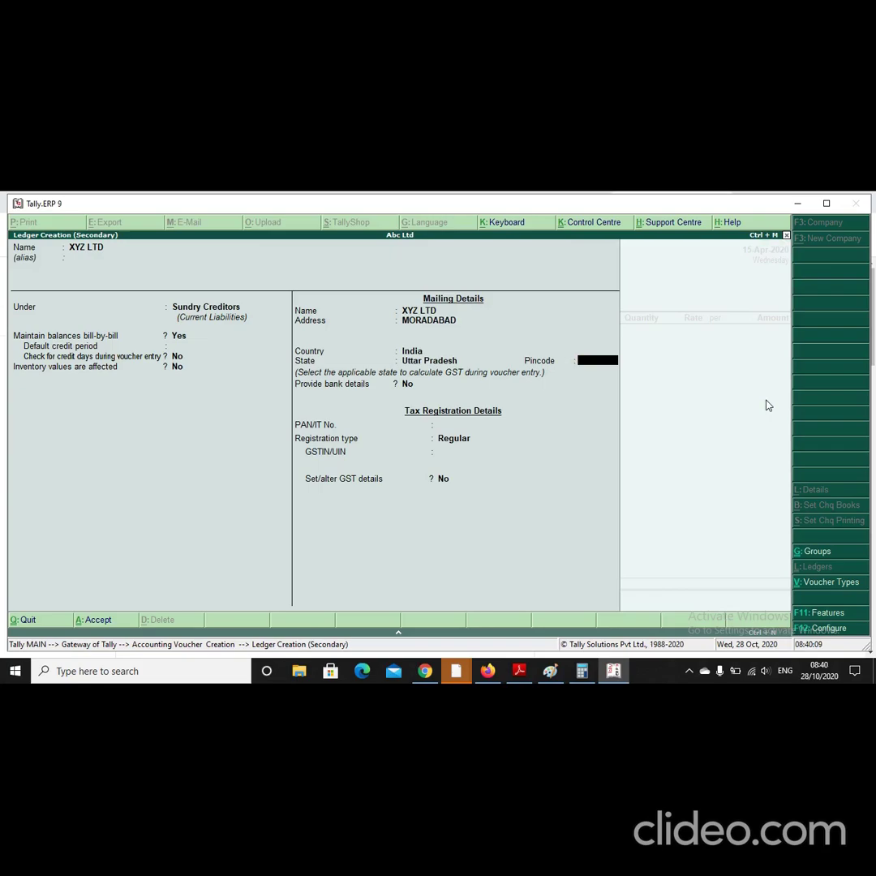
text(2440014)
key(BackSpace)
key(Return)
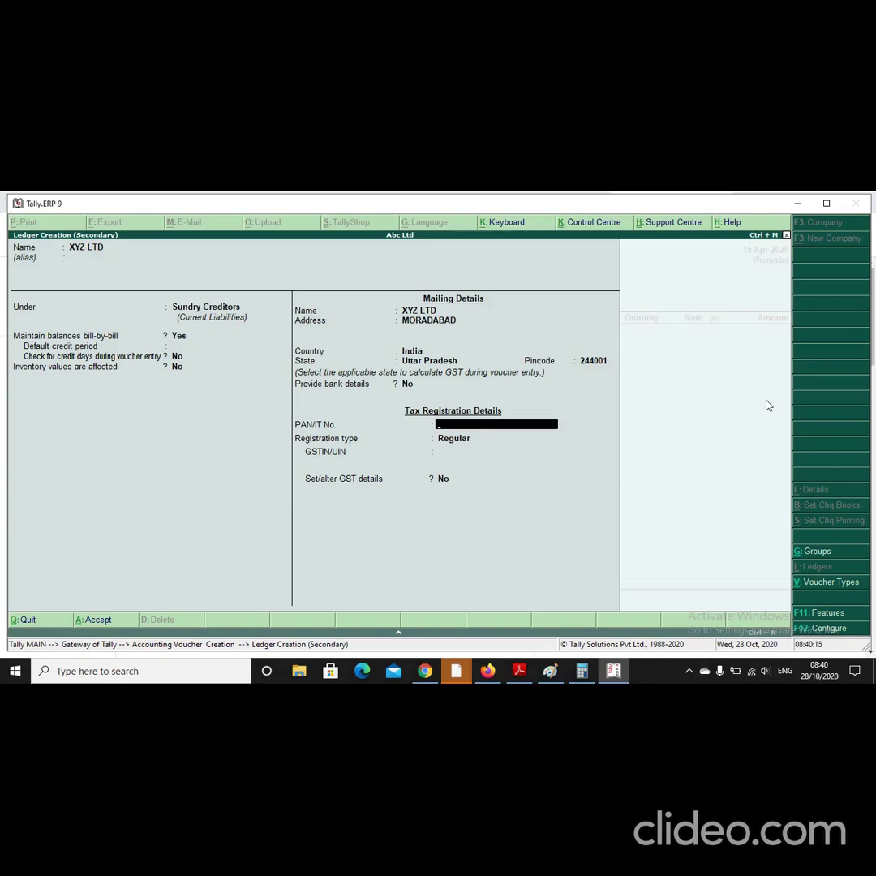
Step: Enter the supplier's PAN and GSTIN, keep Regular registration, and save the ledger
text(ABCDG1234F)
key(Return)
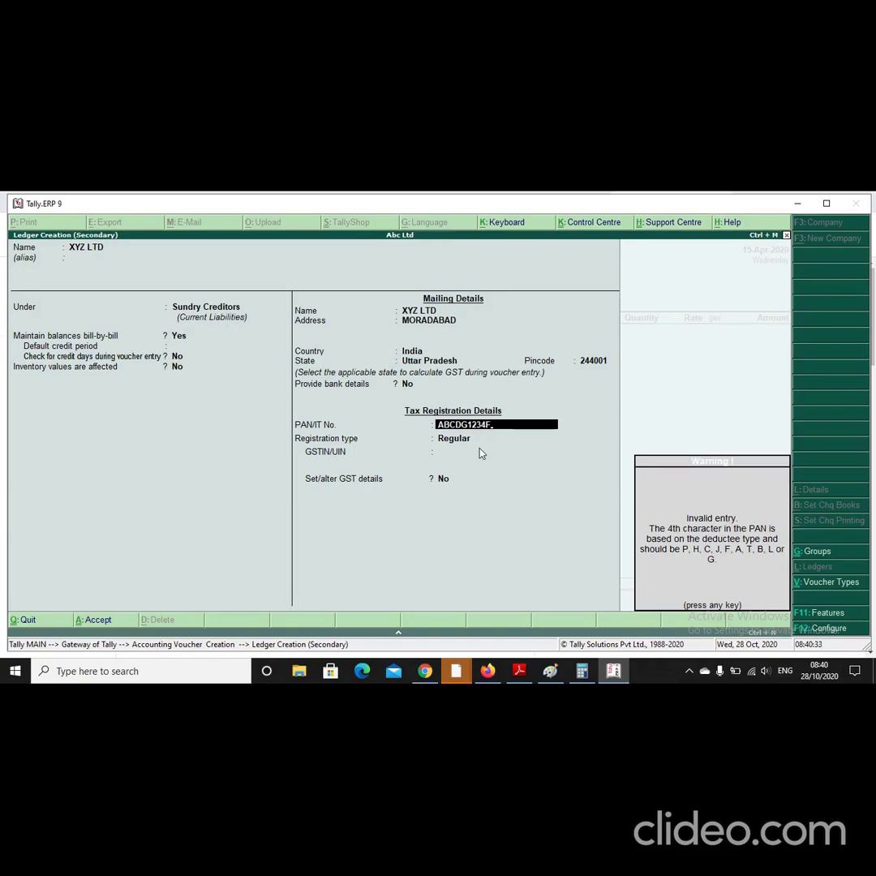
key(Return)
key(Return)
text(ABCDG1234F1Z3)
key(Return)
key(Return)
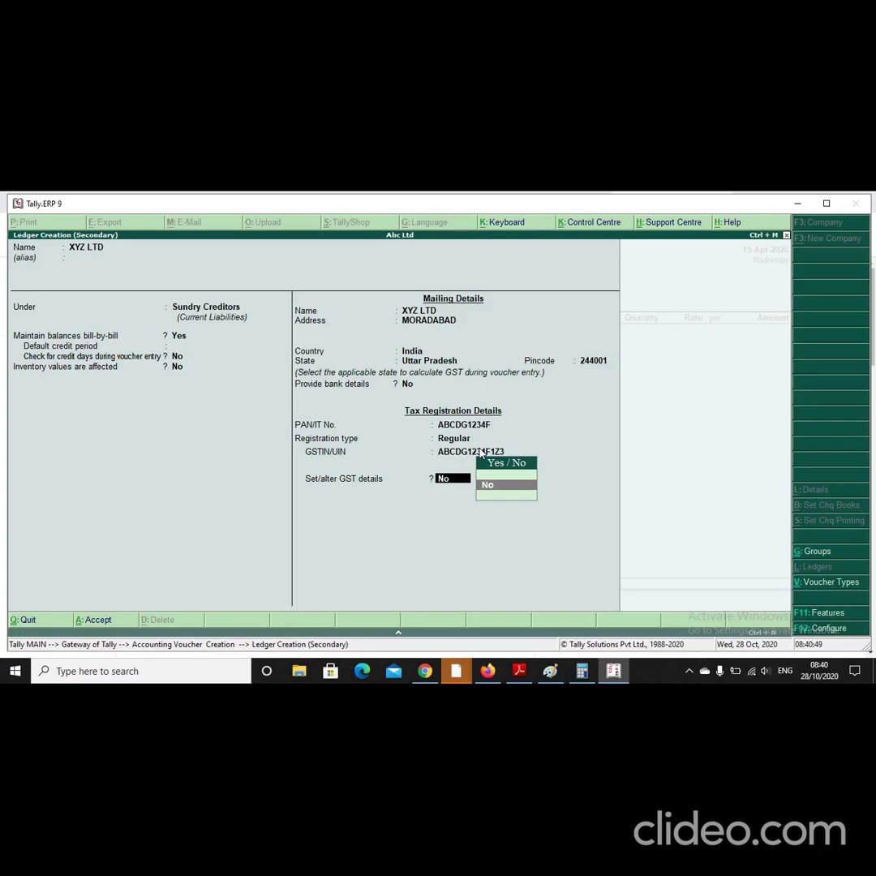
key(Return)
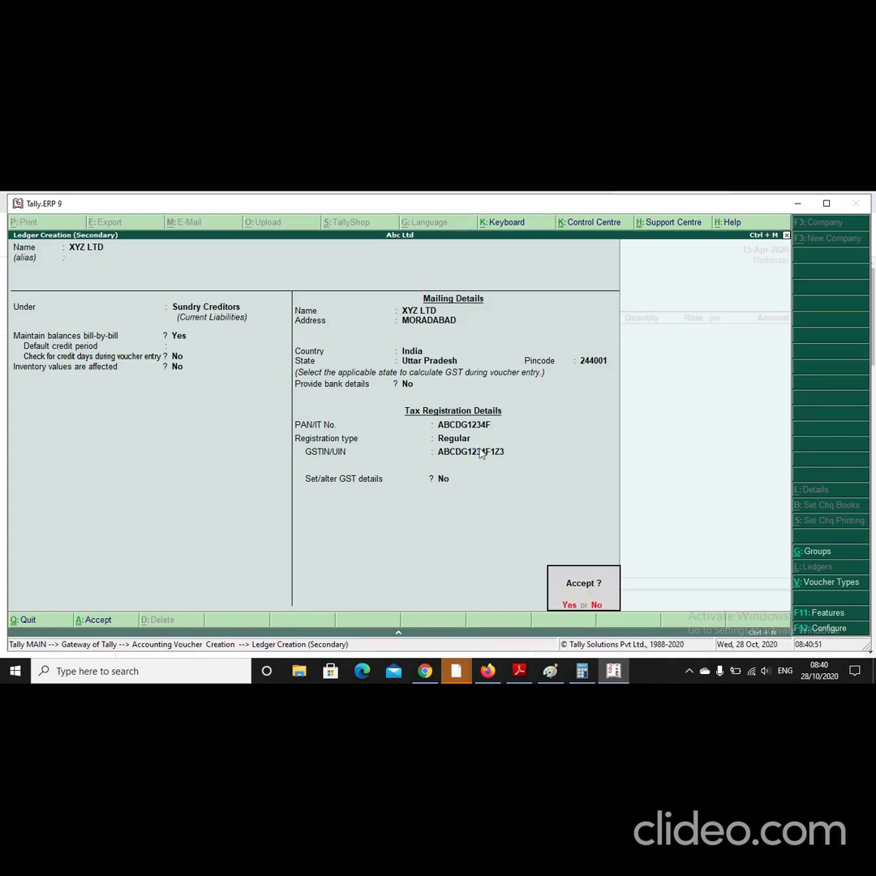
key(Return)
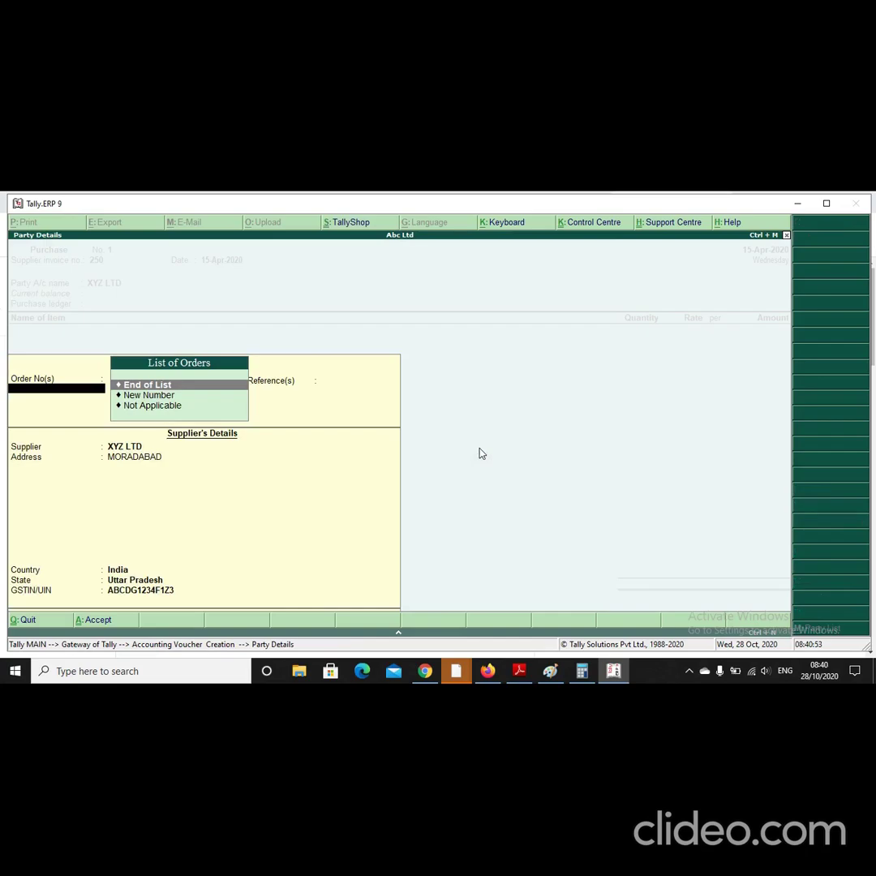
Step: Choose PURCHASE as the purchase ledger and create stock item MOBILE PHONE under Primary
key(Return)
key(Return)
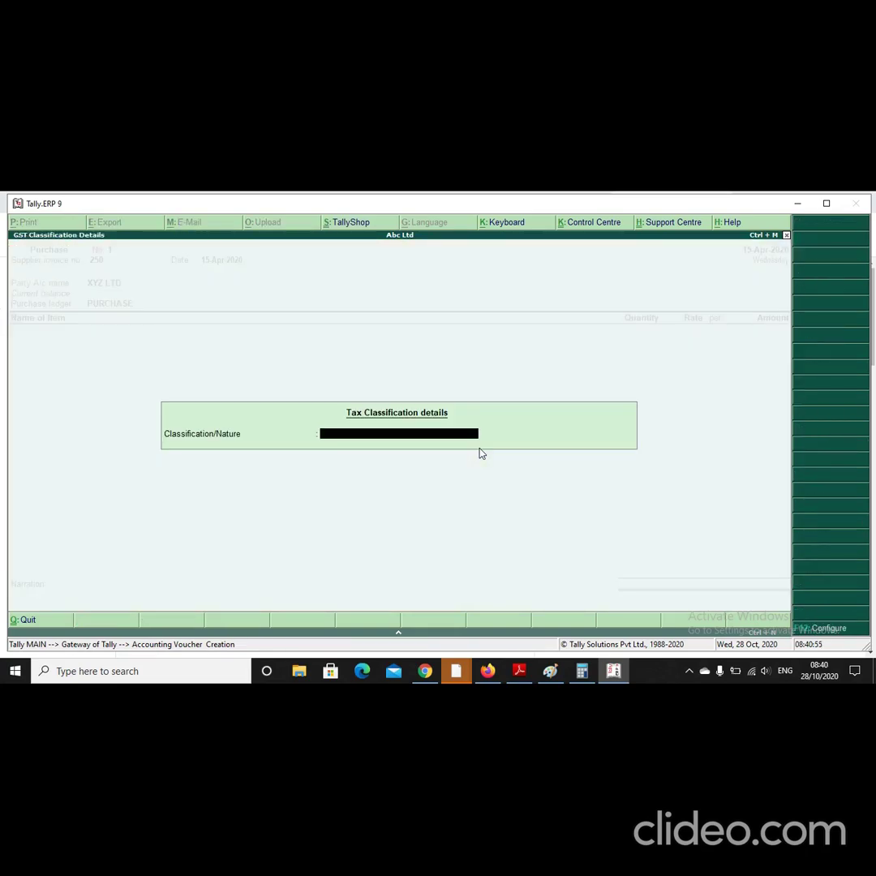
key(Return)
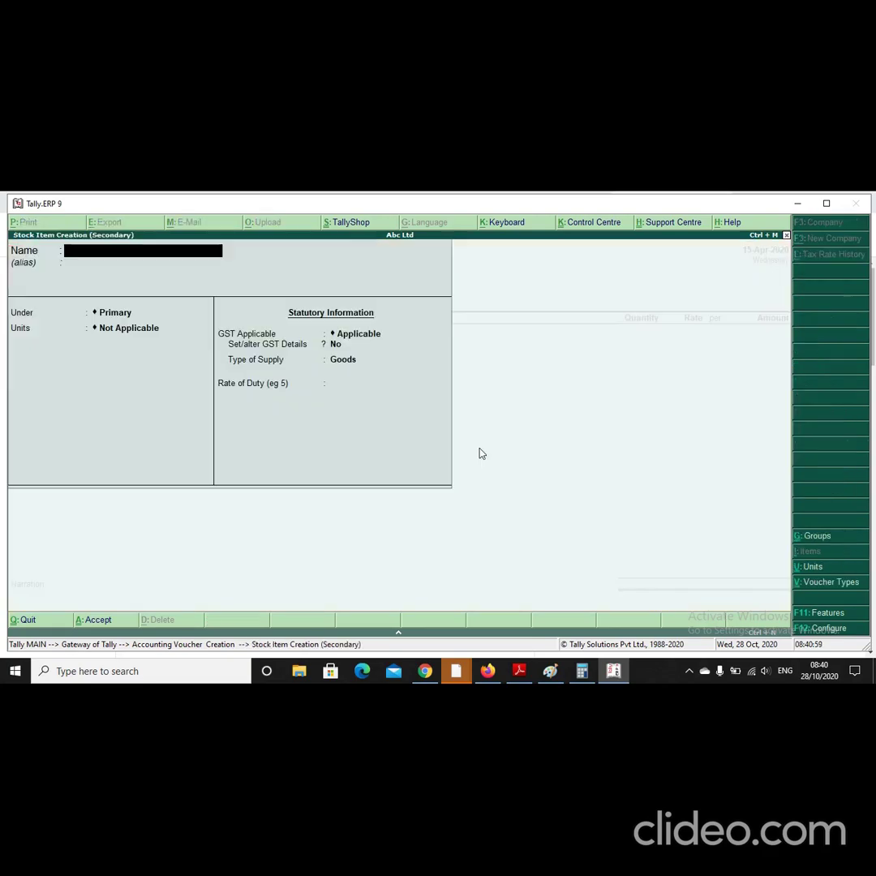
text(MOBILE PHONE)
key(Return)
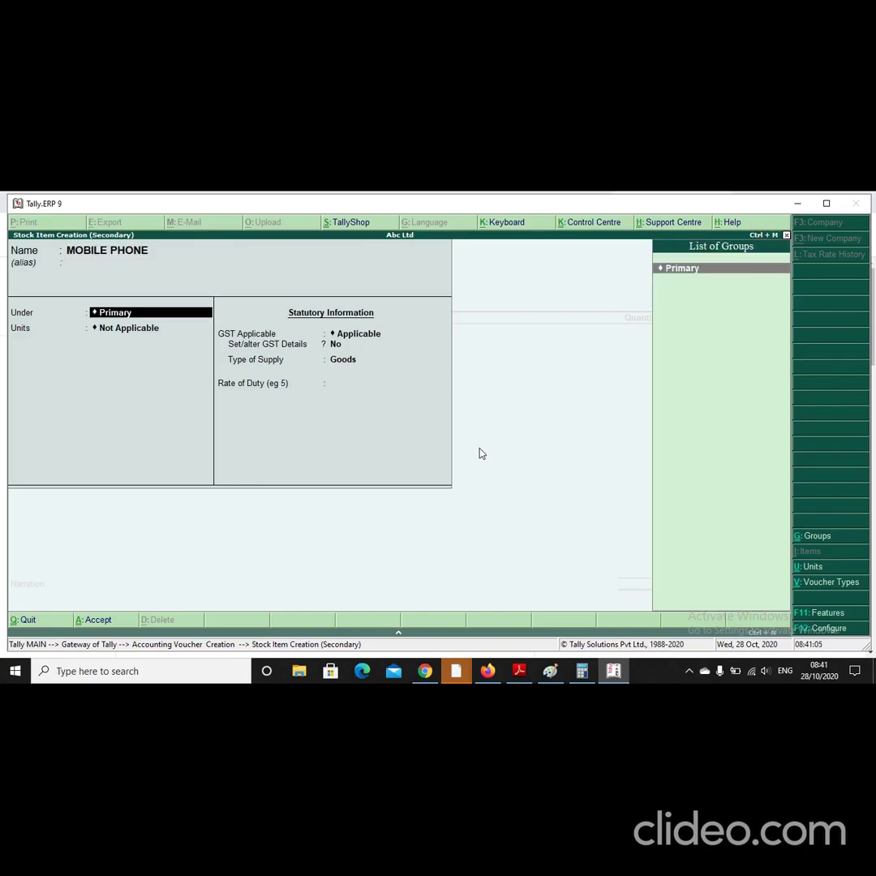
key(Return)
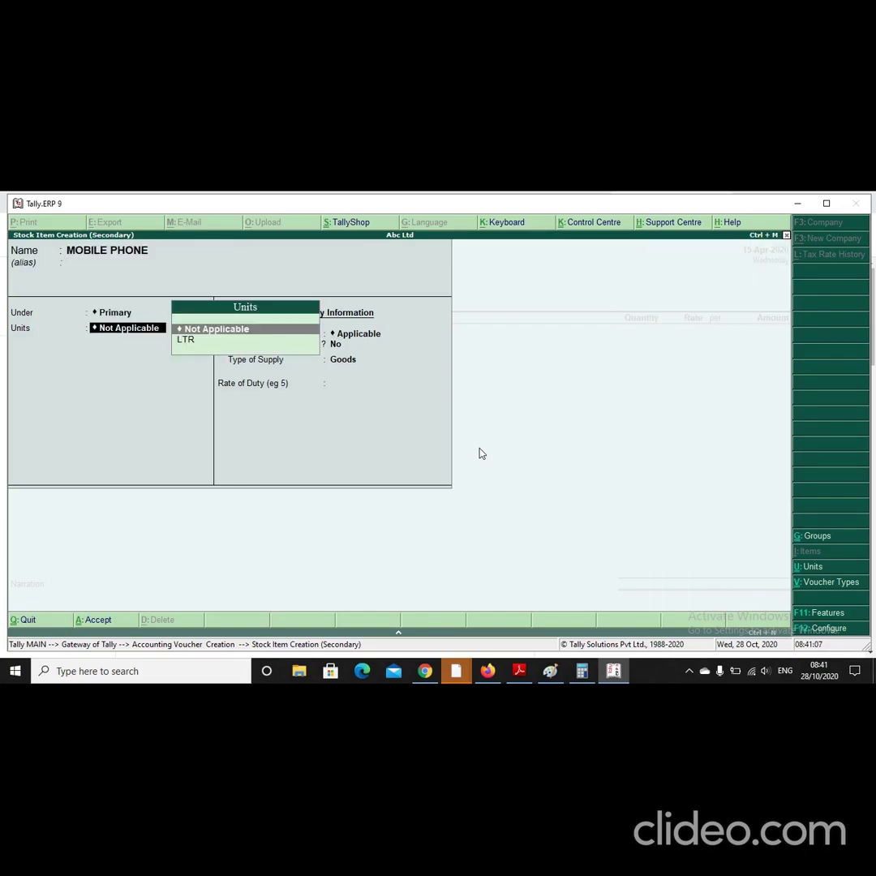
Step: Create a new unit PCS with quantity code PCS-PIECES for the item
key(alt+c)
text(PCS)
key(Return)
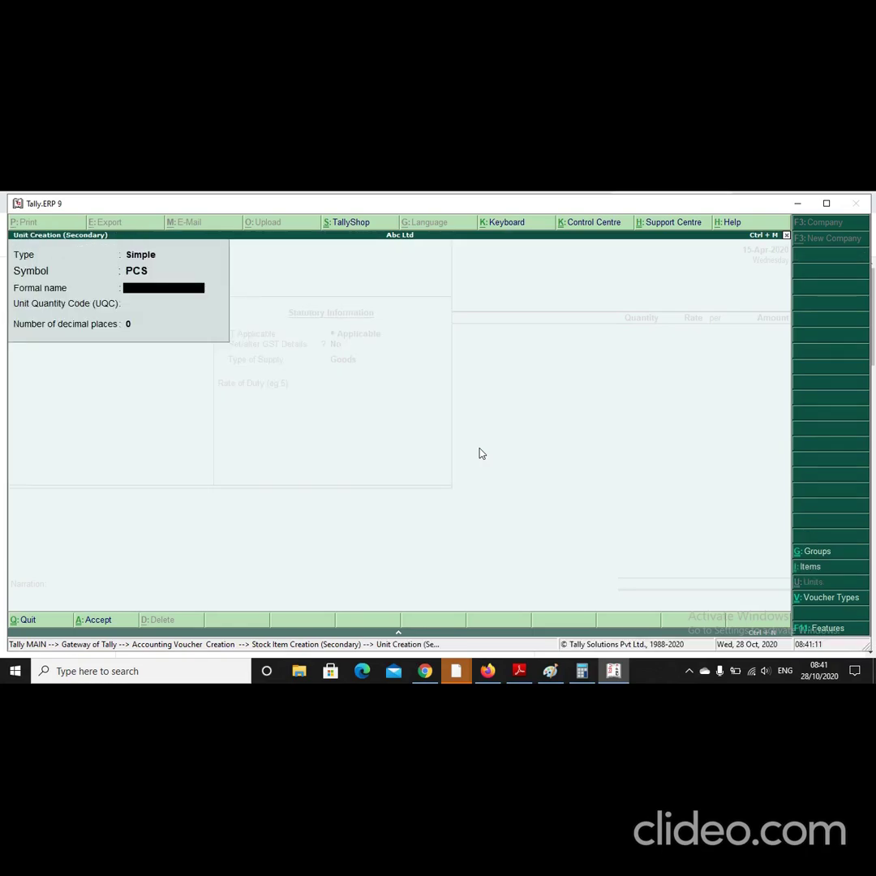
key(Return)
text(P)
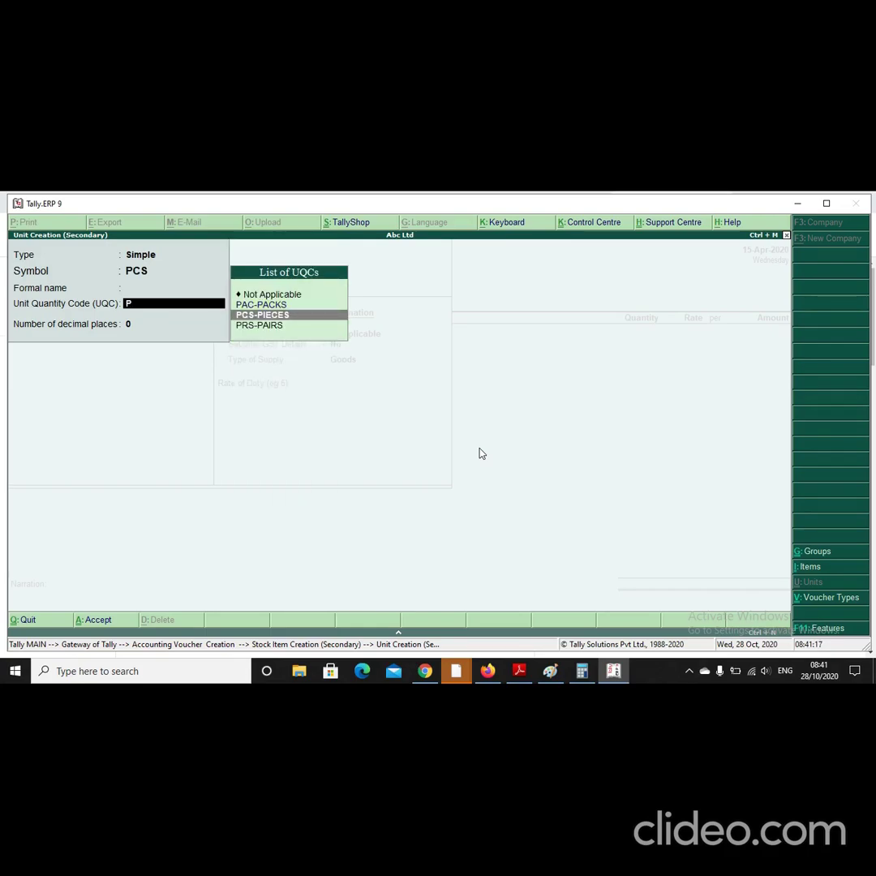
key(Return)
key(Return)
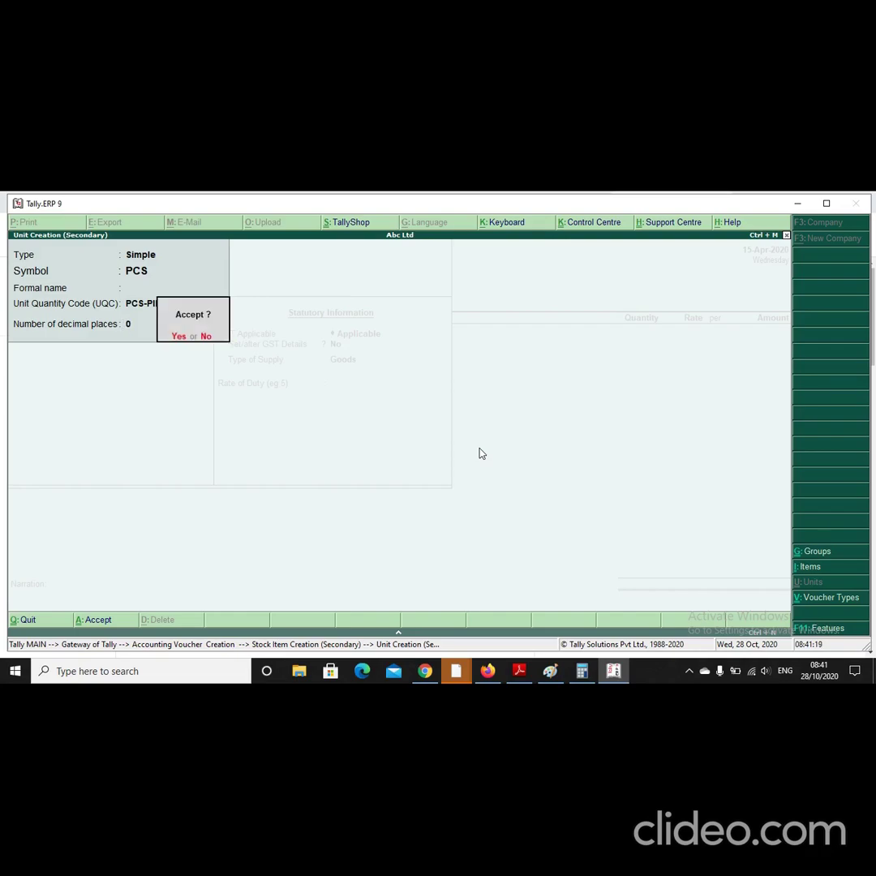
key(Return)
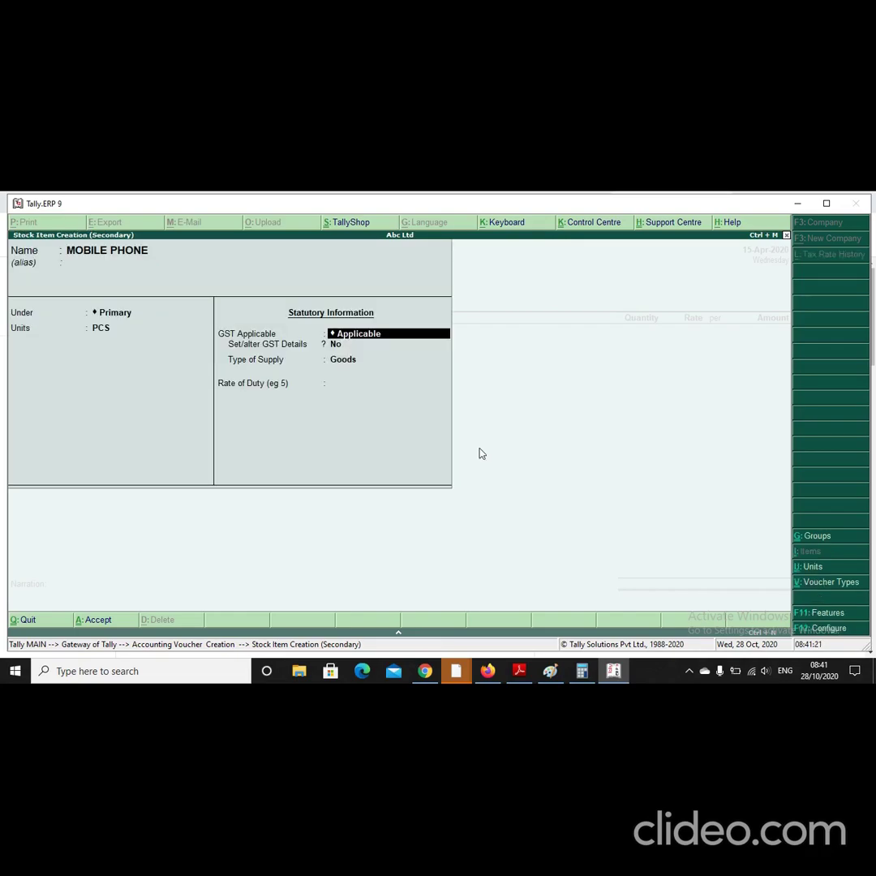
key(Return)
Step: Enable GST details for MOBILE PHONE with a tax rate entry applicable from 1-Apr-2020
text(Y)
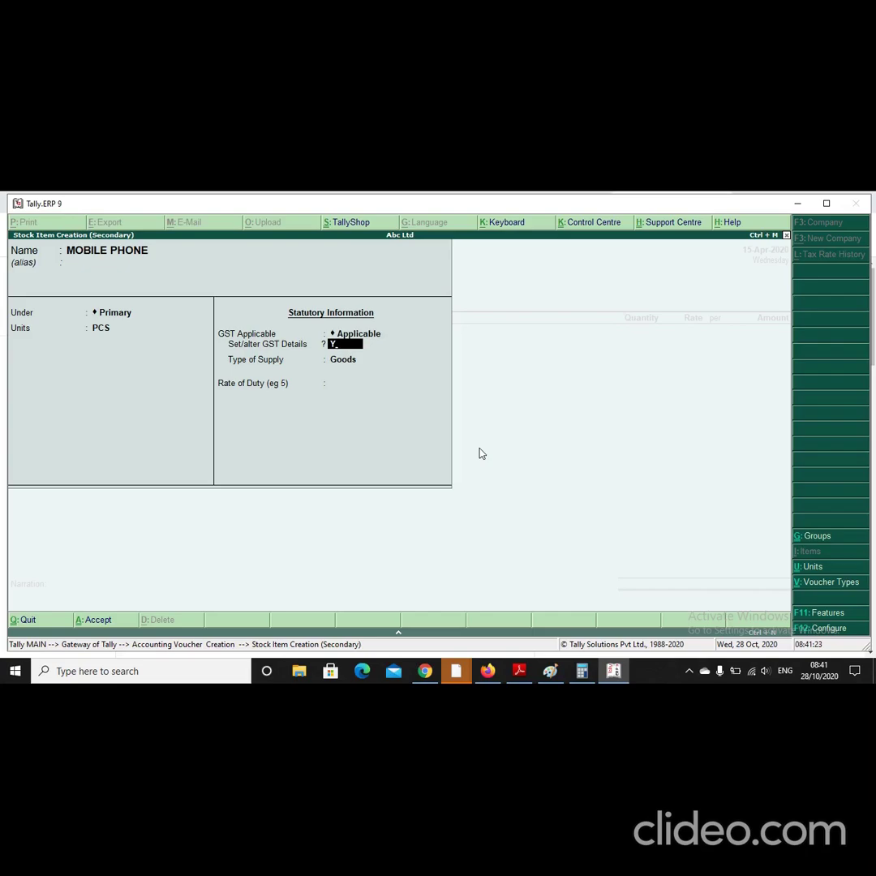
key(Return)
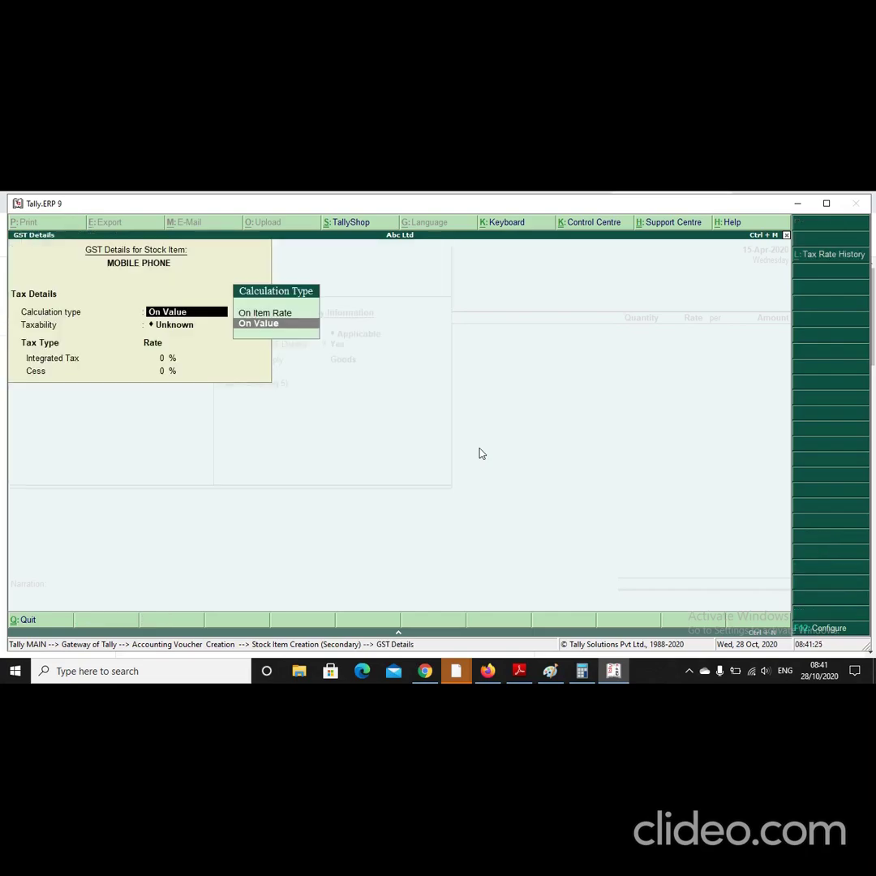
click(808, 260)
text(1-4)
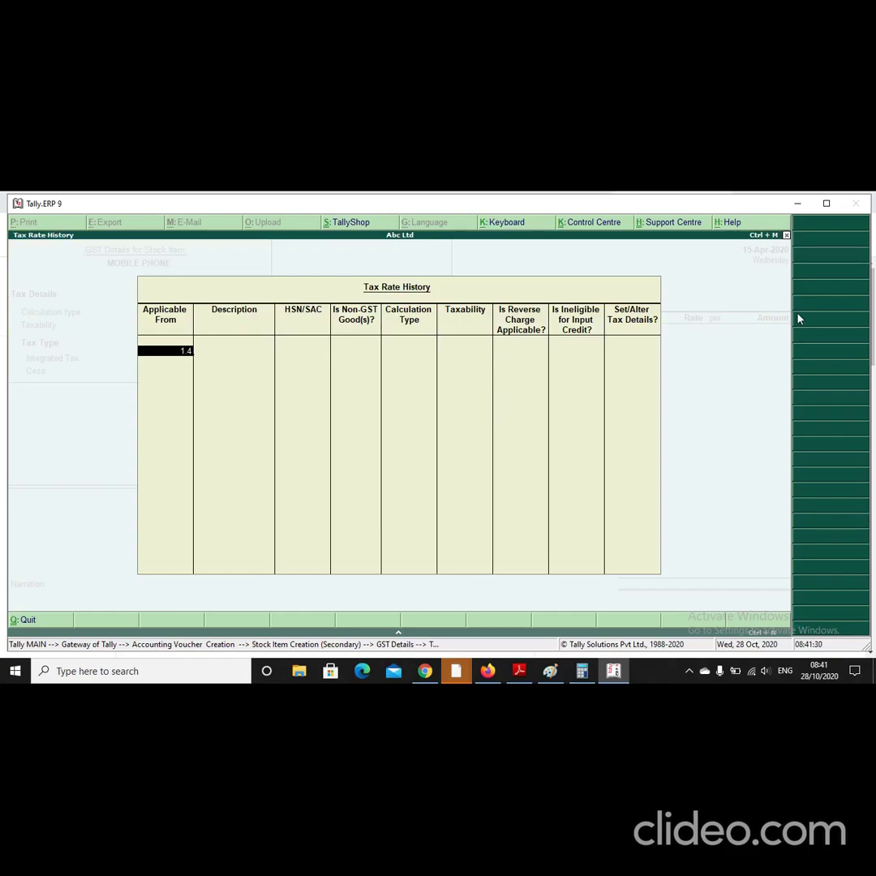
key(Return)
Step: Set HSN 8517, Taxable at 18% integrated tax, and save the MOBILE PHONE item
key(Return)
text(8517)
key(Return)
key(Return)
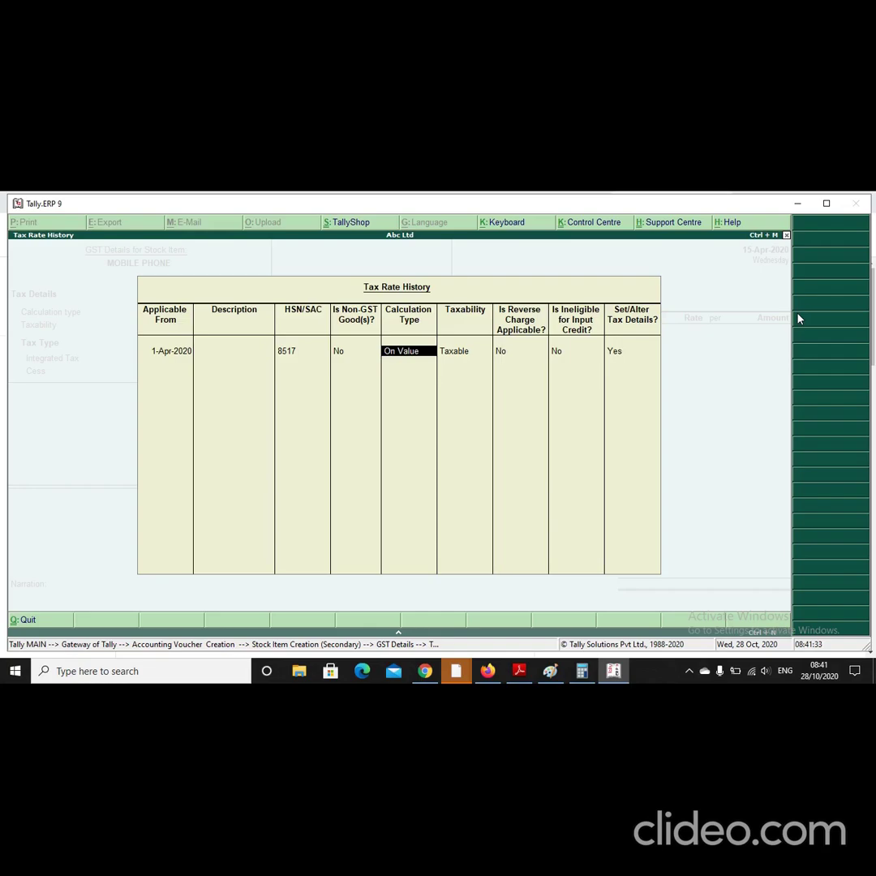
key(Return)
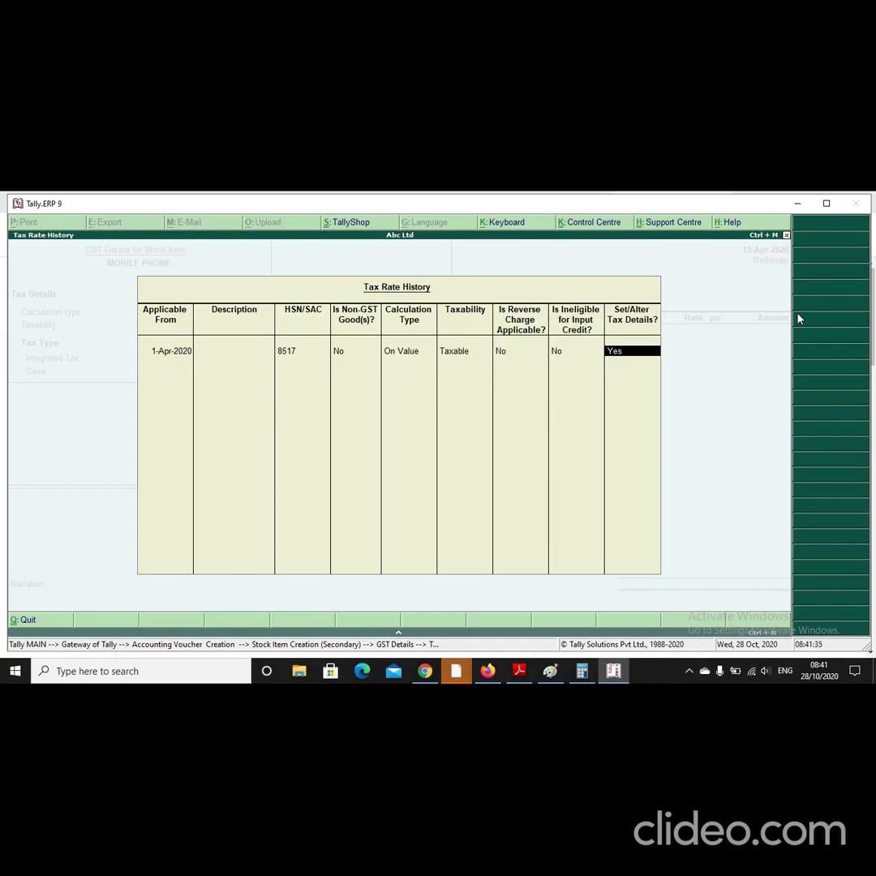
key(Return)
text(18)
key(Return)
key(Return)
key(Return)
key(Return)
key(Return)
key(Return)
key(Return)
key(Return)
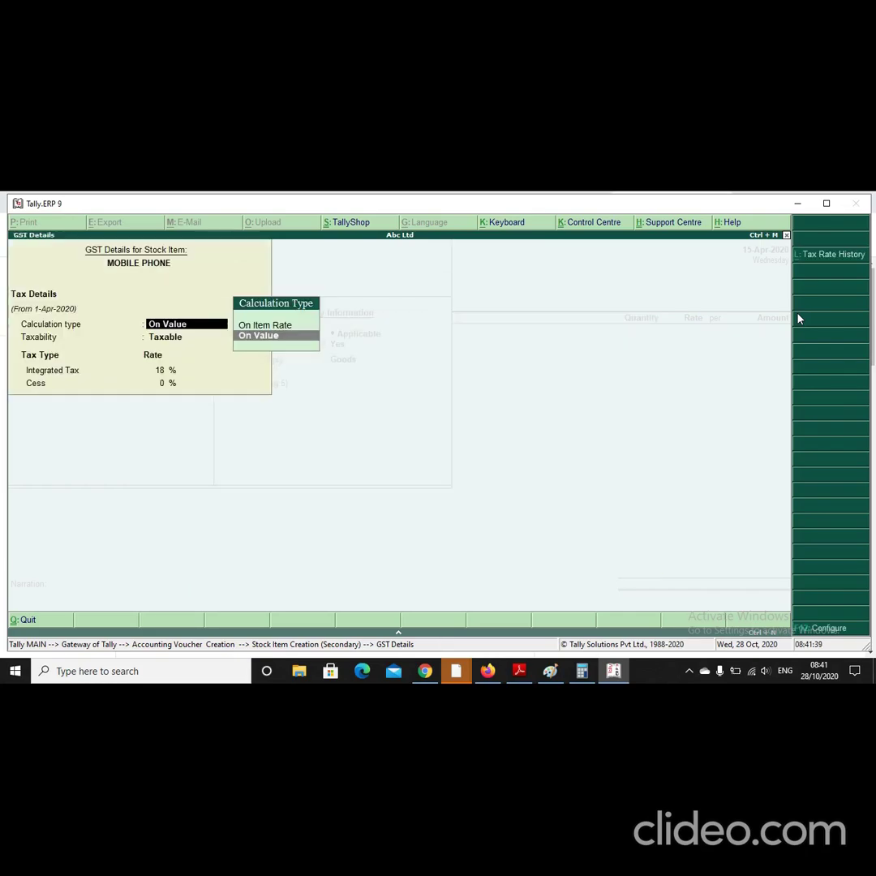
key(Return)
key(Return)
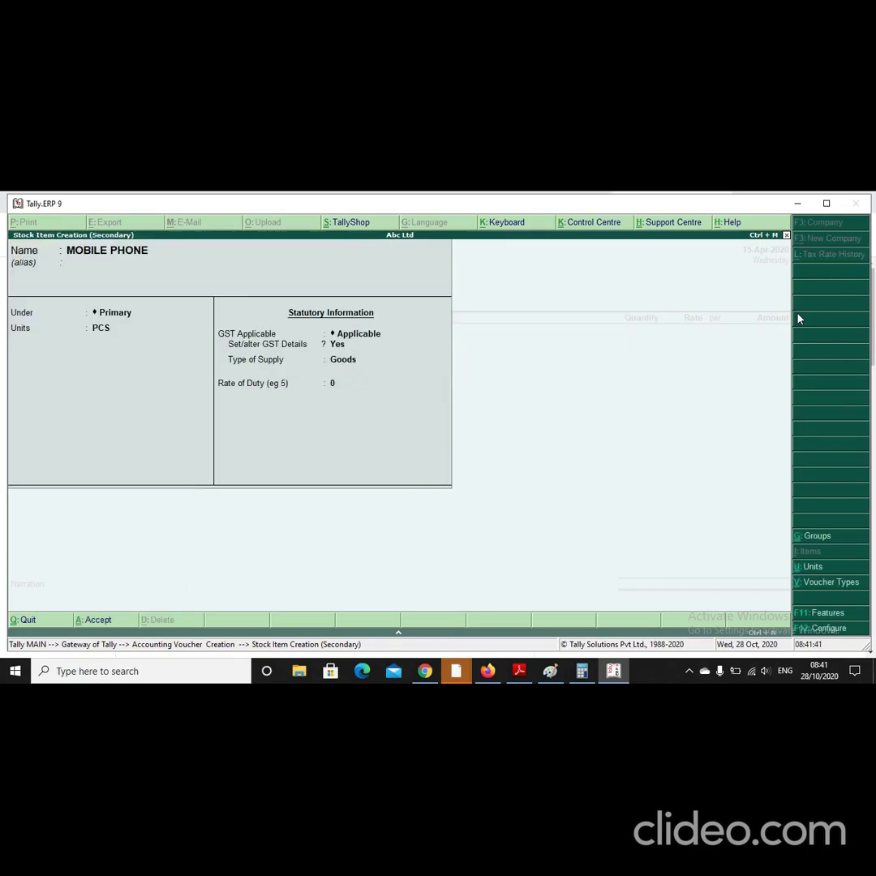
key(Return)
key(Return)
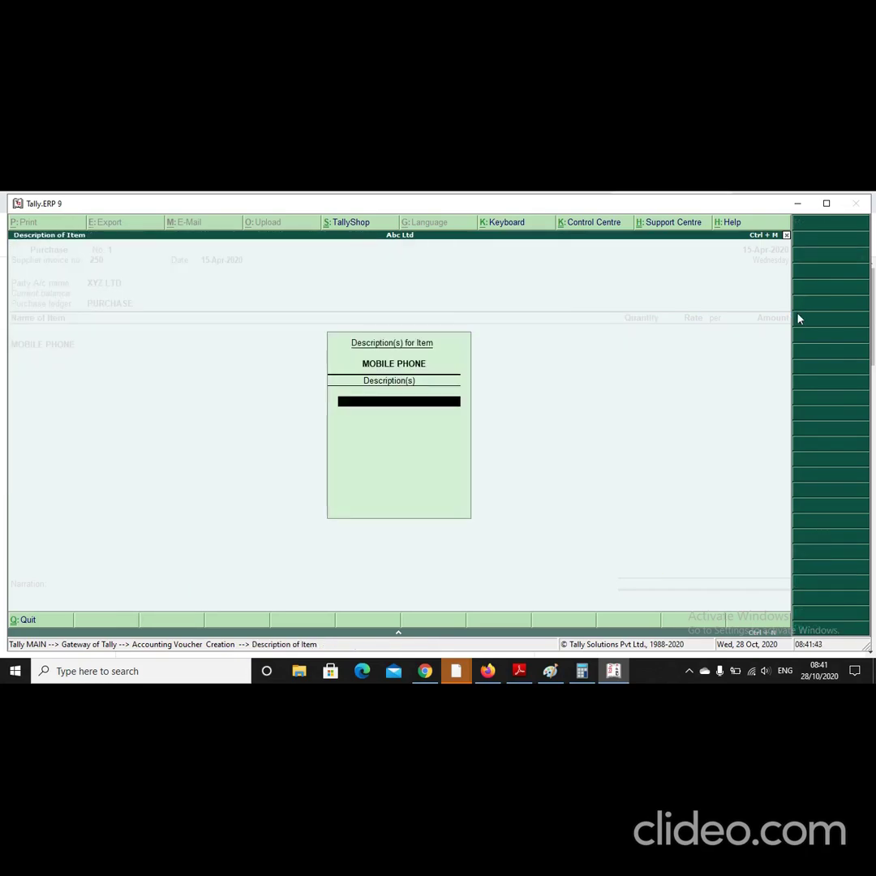
key(Return)
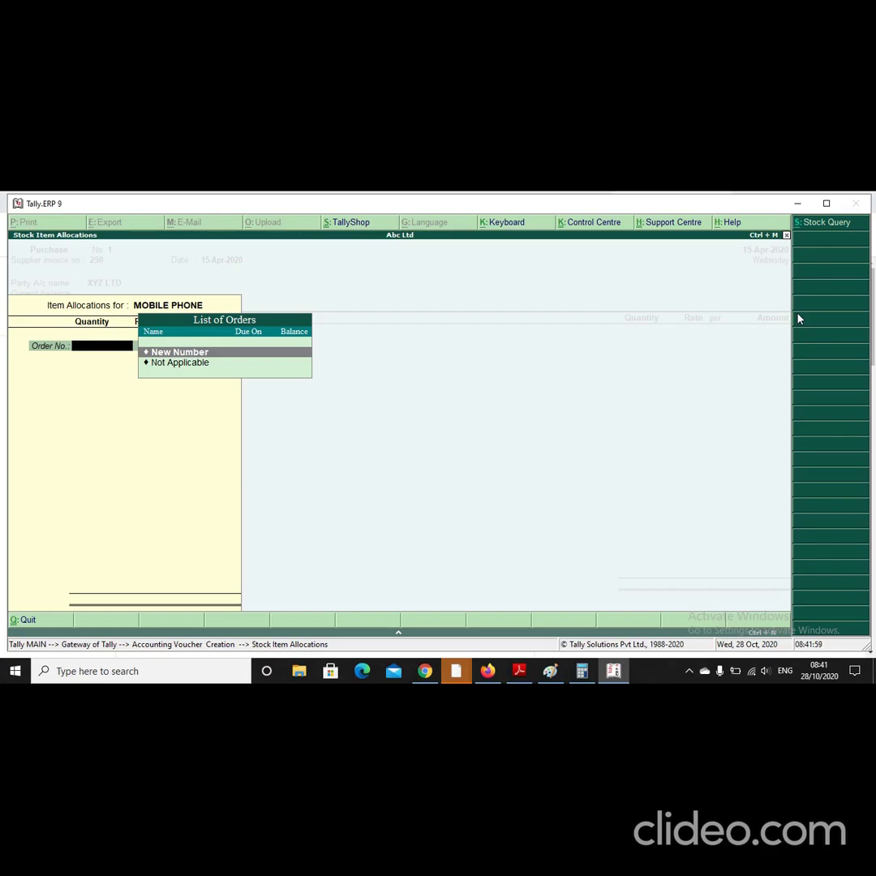
Step: Record 50 PCS of MOBILE PHONE at 1,500 with Order No. Not Applicable
key(Down)
key(Return)
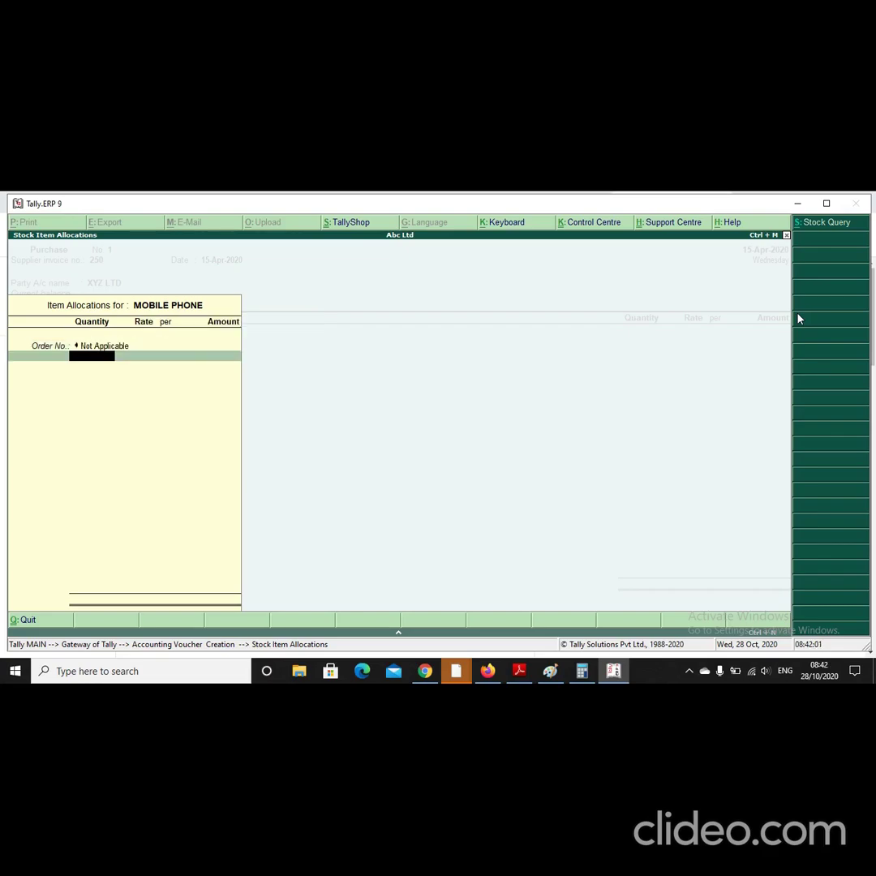
text(50)
key(Return)
text(1,500)
key(Return)
key(Return)
key(Return)
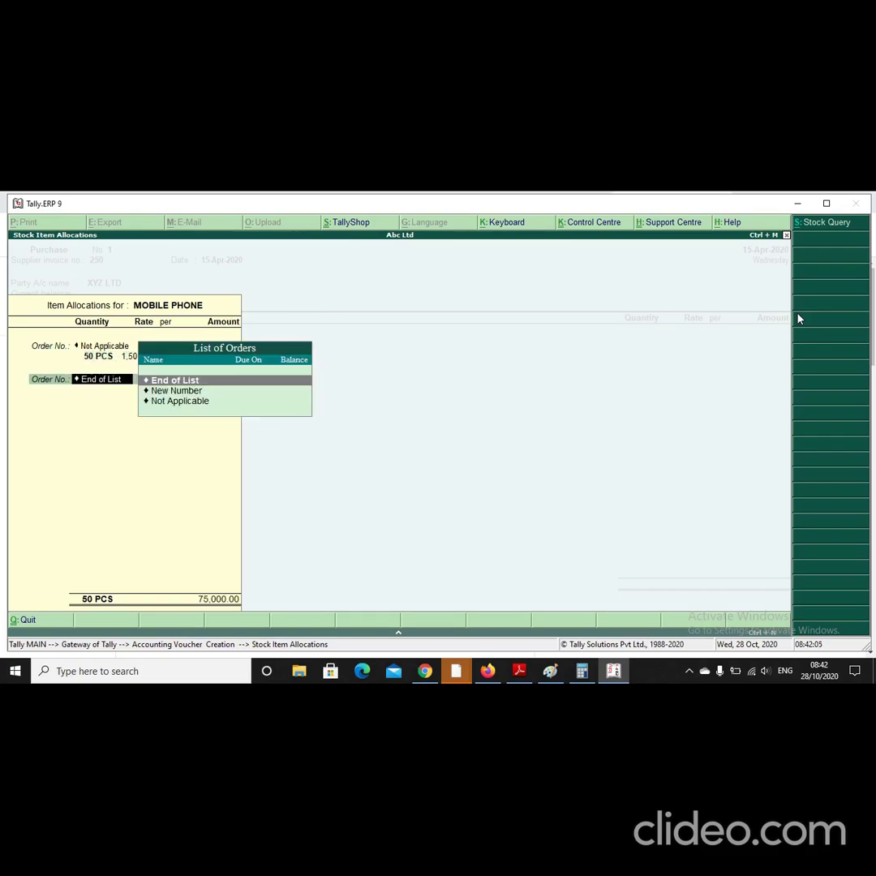
key(Return)
key(Return)
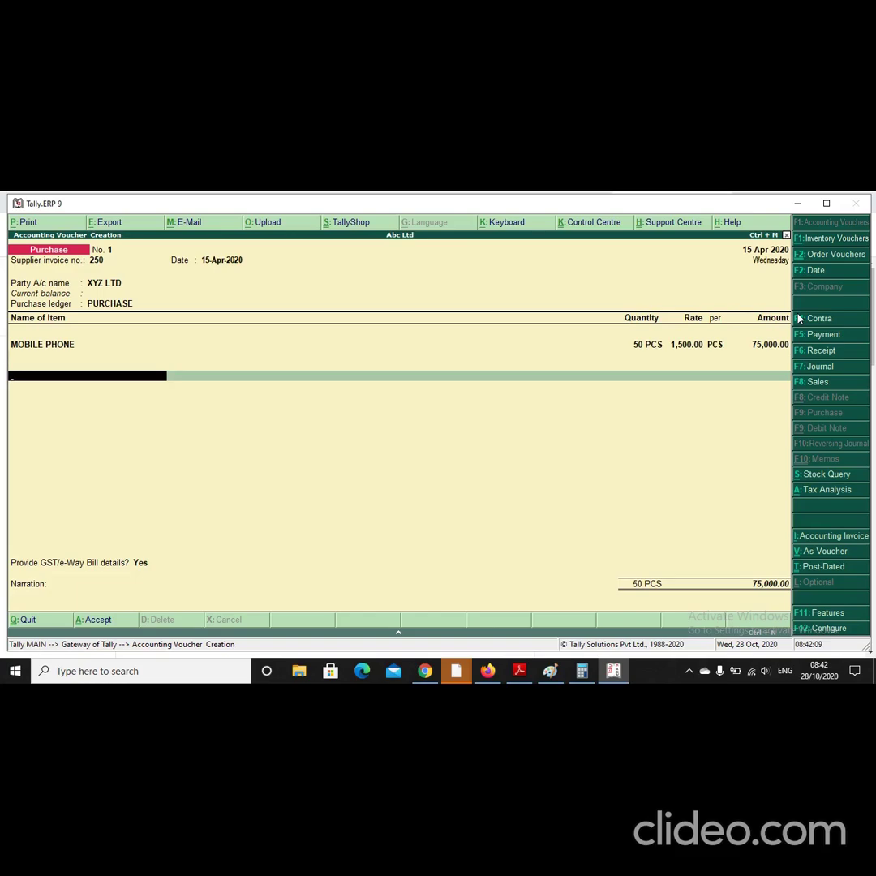
Step: Add CGST and SGST ledger rows below the item on the purchase voucher
text(C)
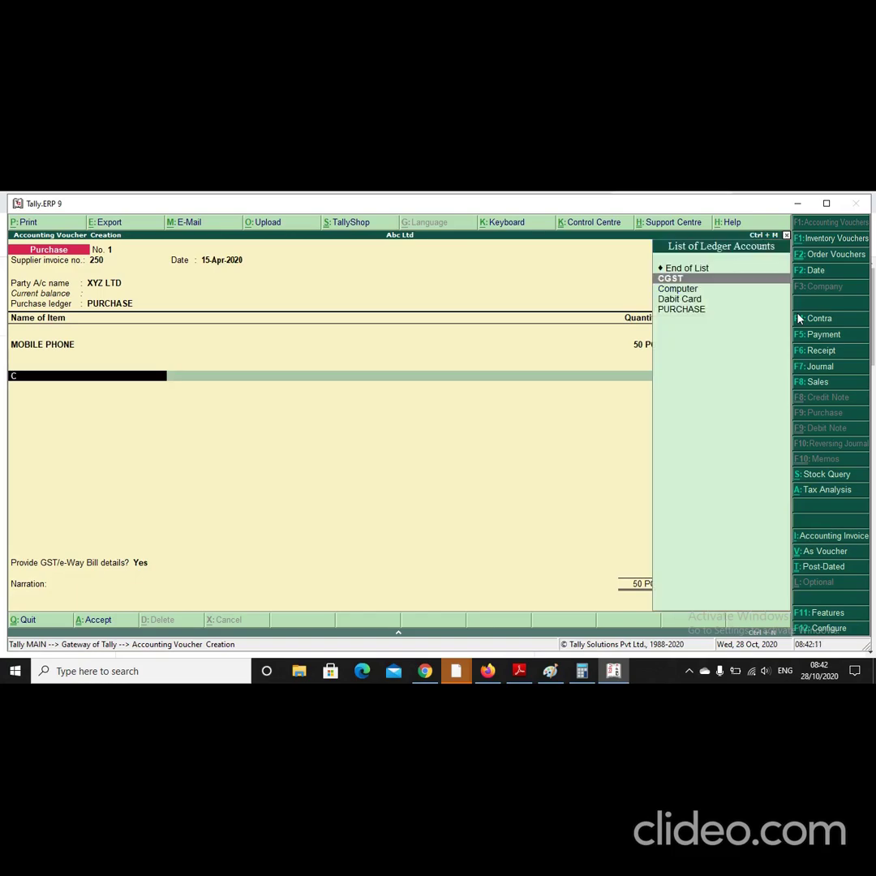
key(Return)
key(Return)
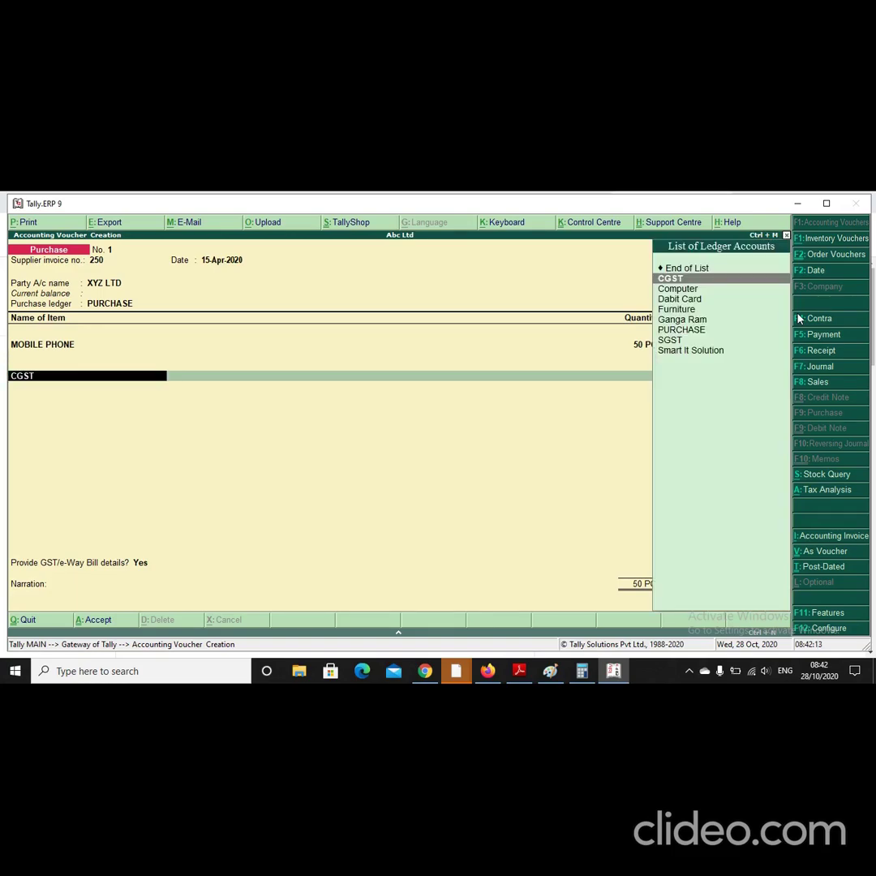
text(S)
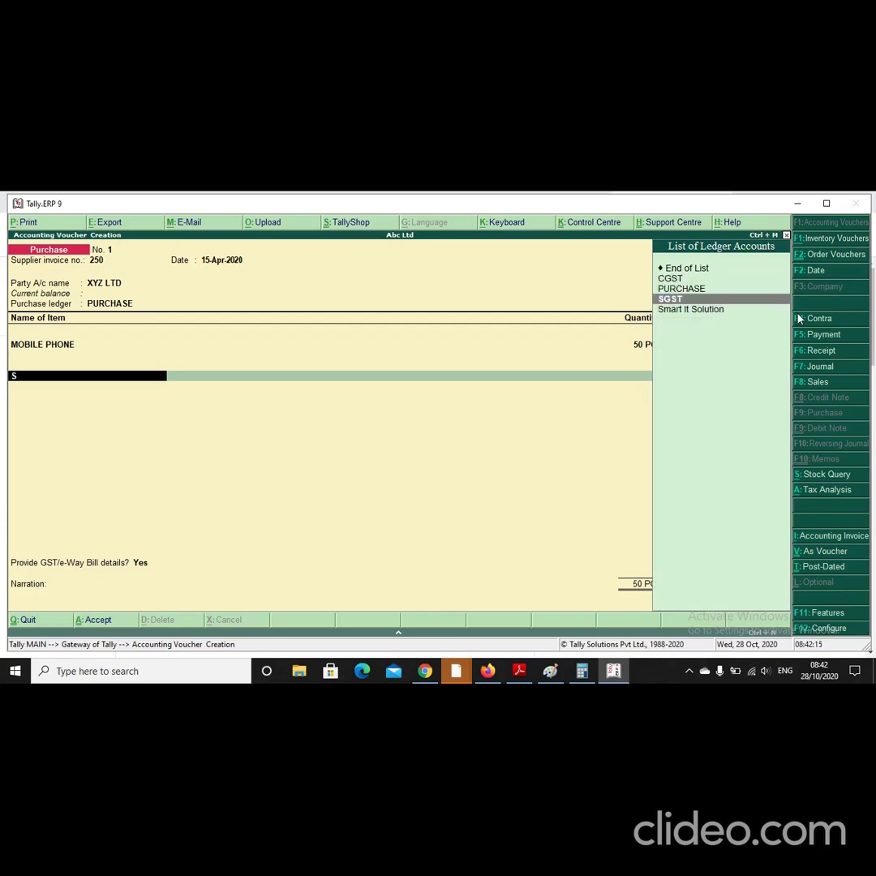
key(Return)
key(BackSpace)
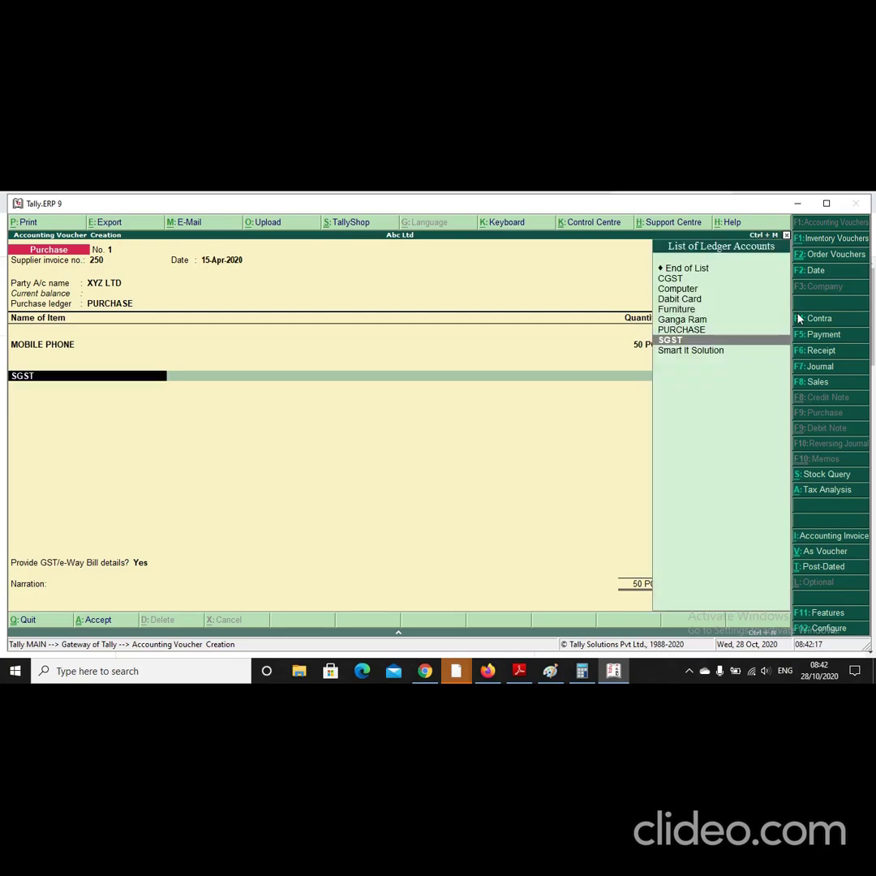
Step: Create ledger IGST under Duties & Taxes, type GST, Integrated Tax, rounding Not Applicable
key(alt+c)
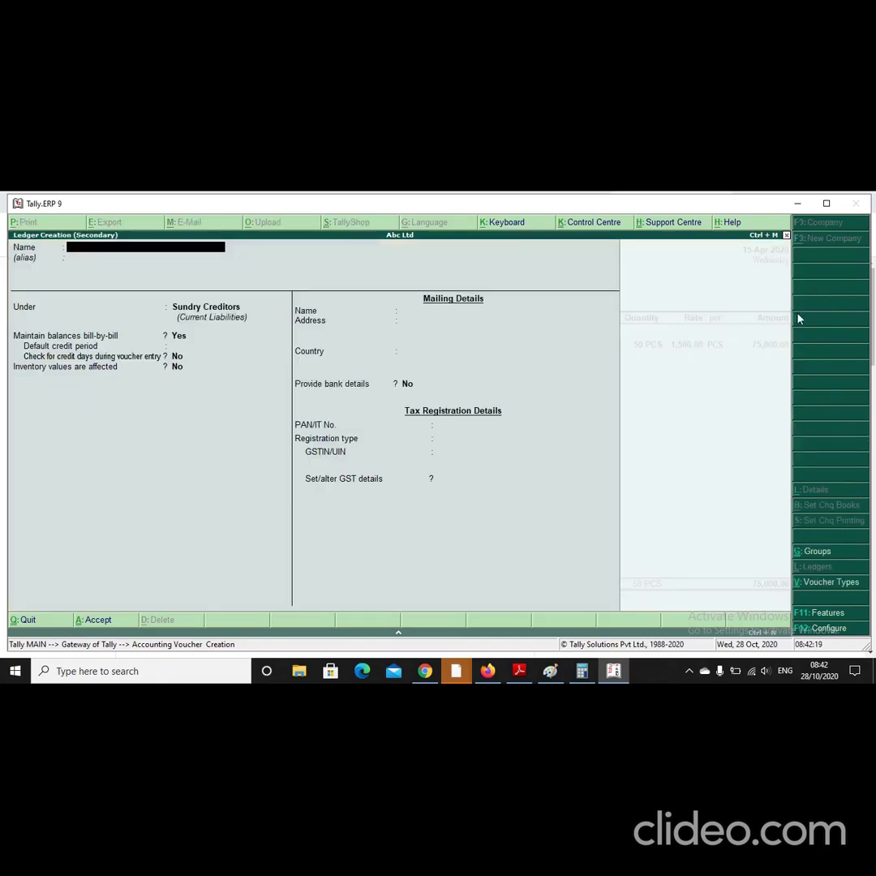
text(IGST)
key(Return)
key(Return)
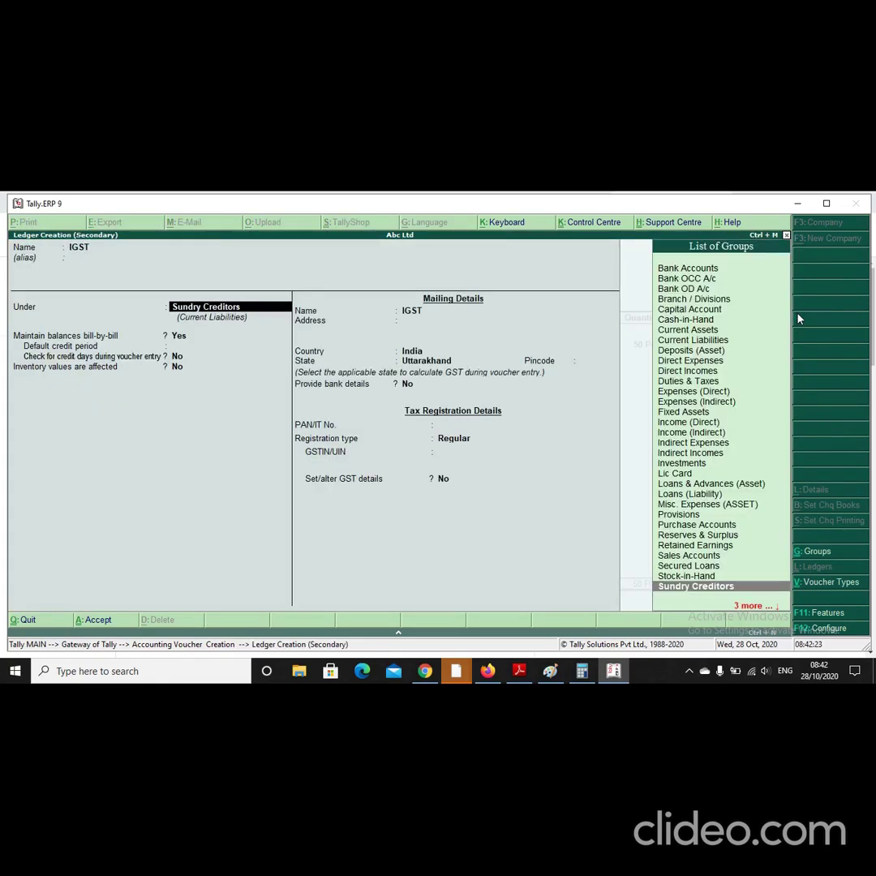
text(Du)
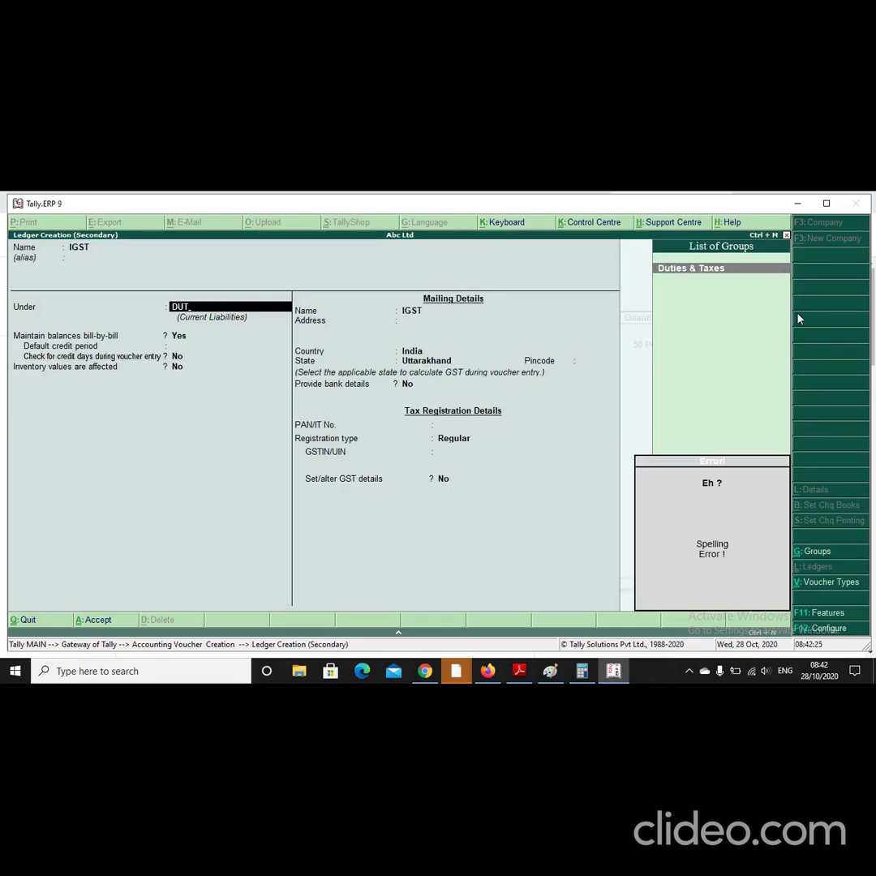
key(Return)
key(Up)
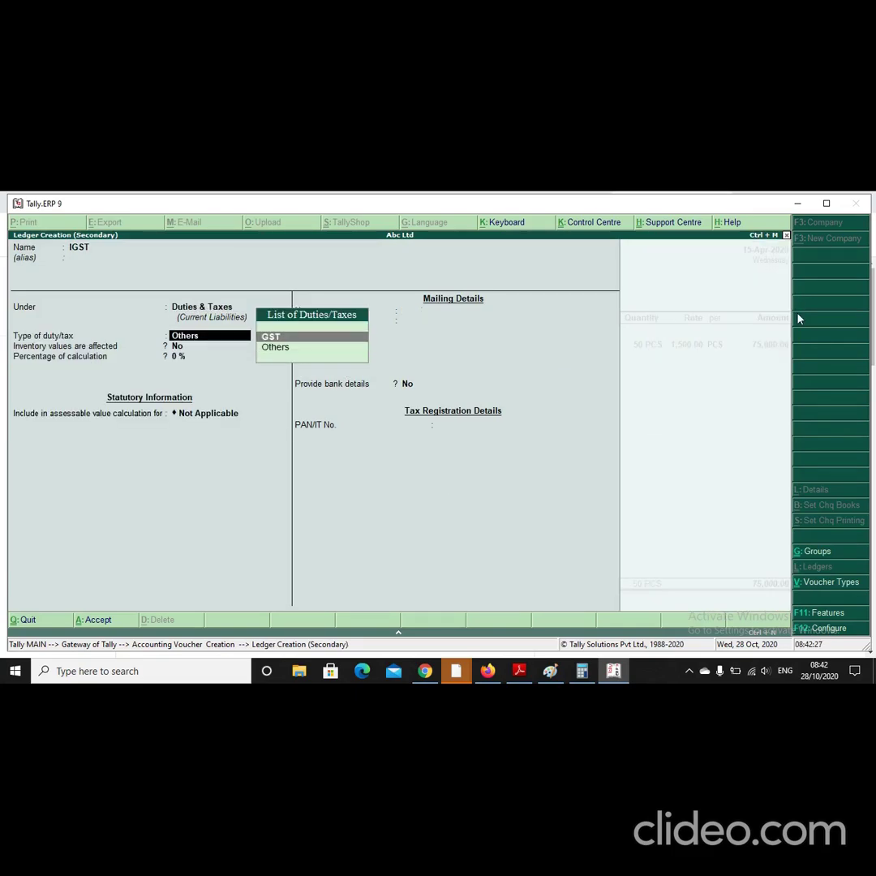
key(Return)
key(Down)
key(Down)
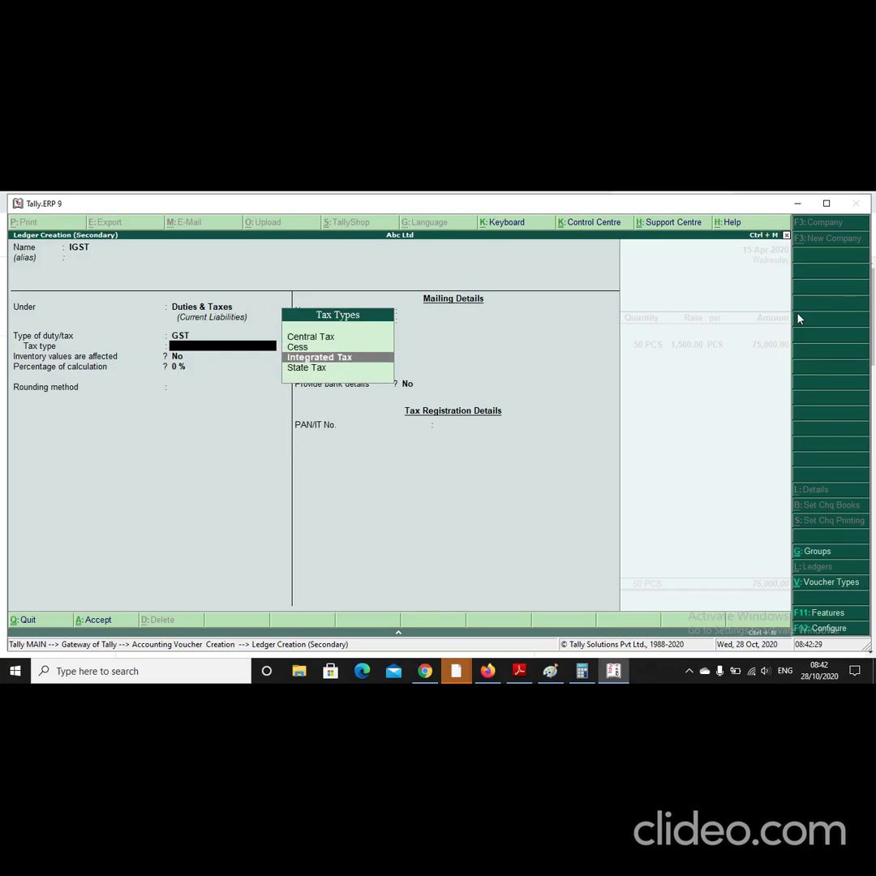
key(Return)
key(Return)
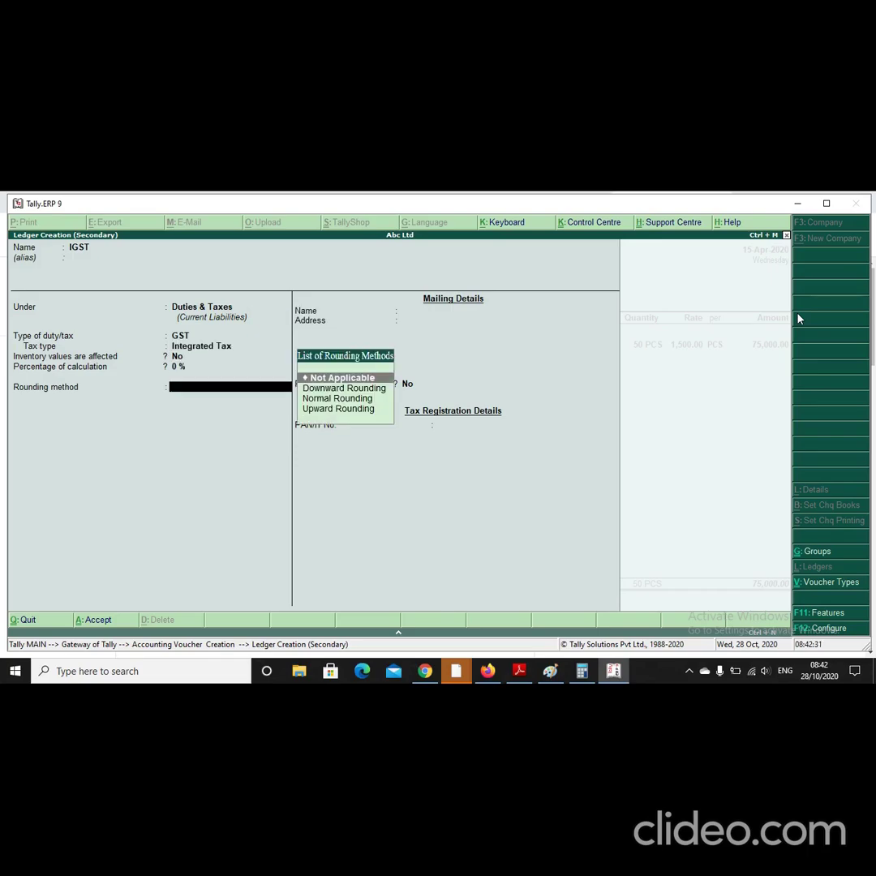
key(Return)
key(Return)
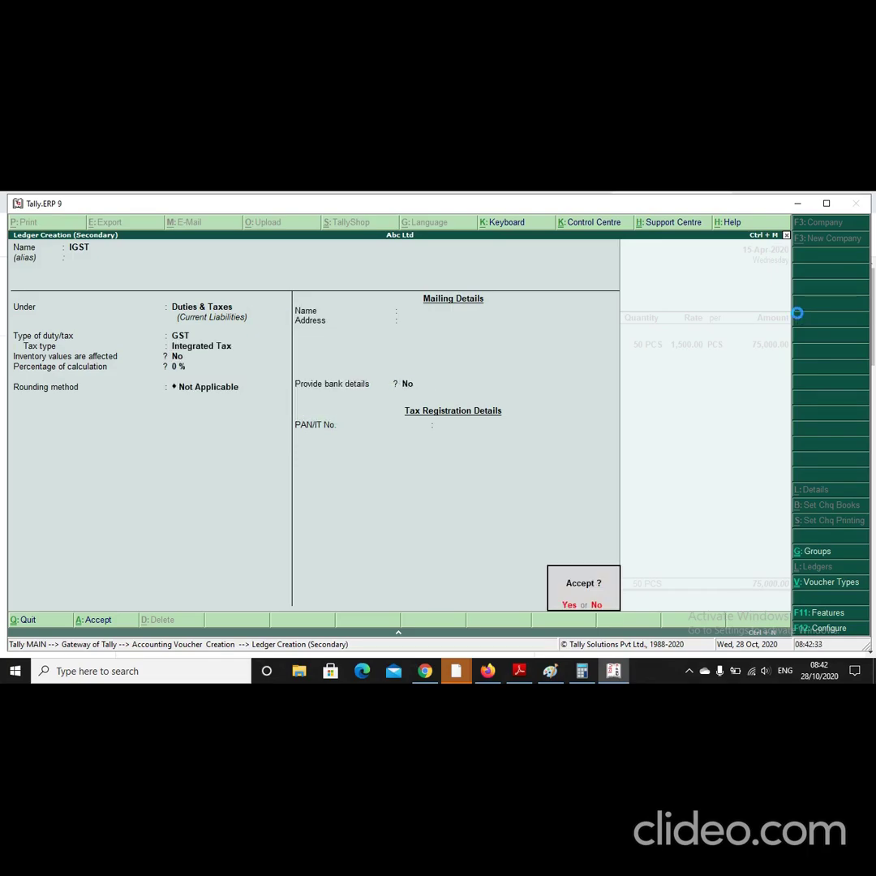
key(Return)
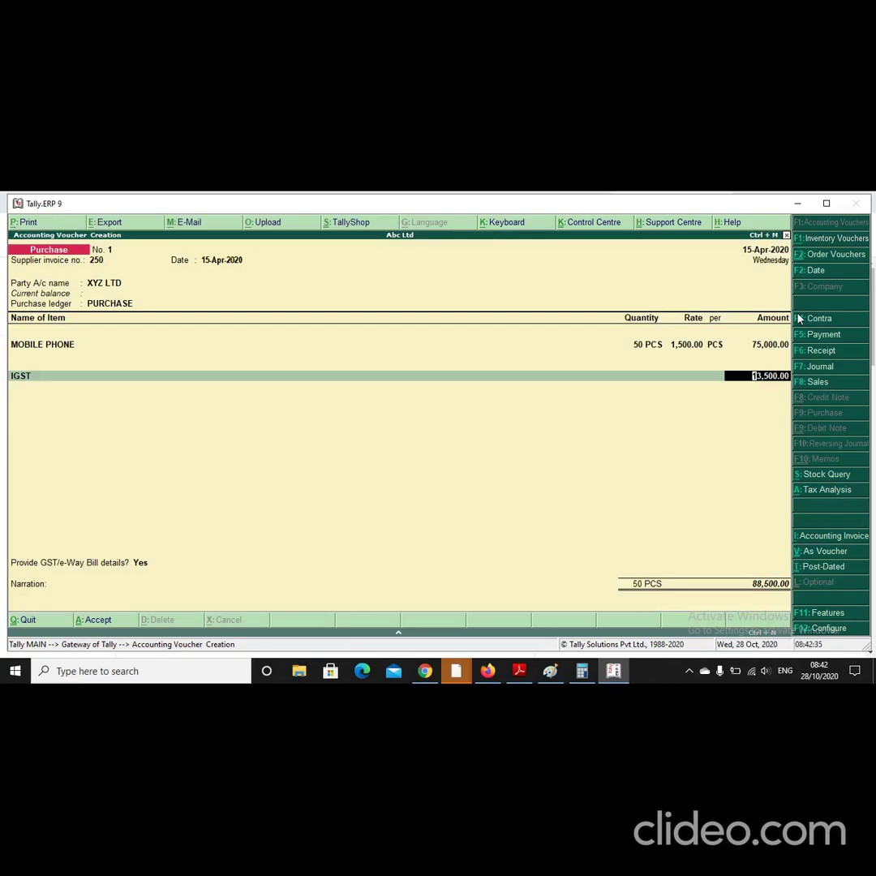
Step: Accept 13,500 IGST, answer No to GST/e-Way Bill details, save the purchase, and start a Sales voucher
key(Return)
key(Return)
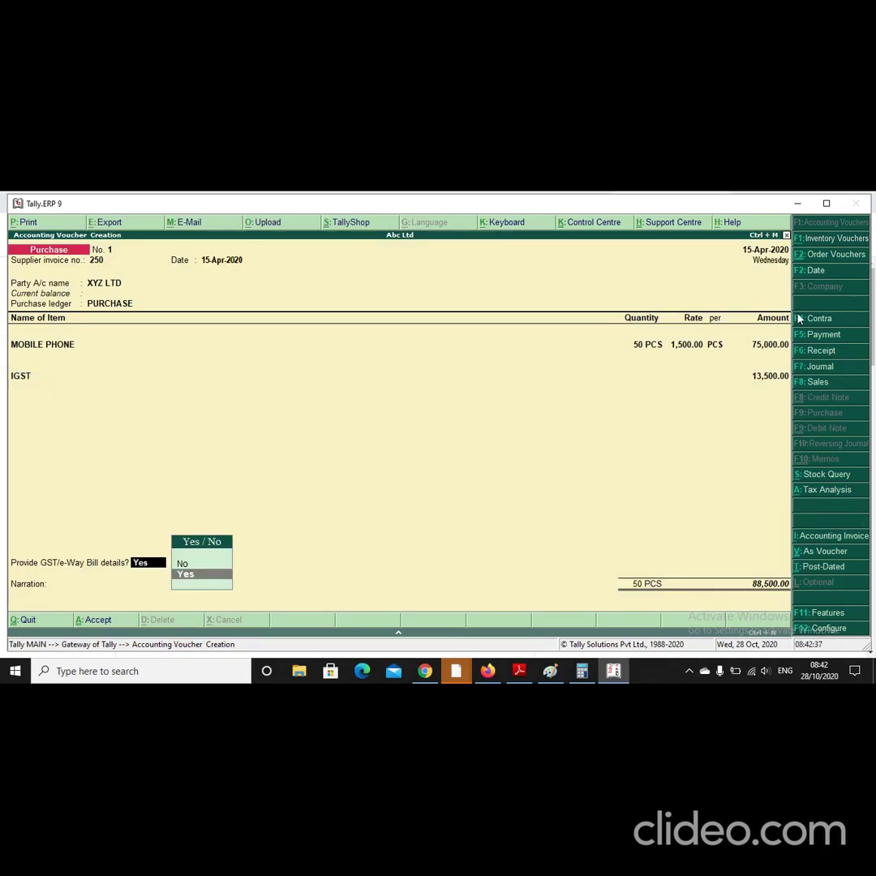
key(Return)
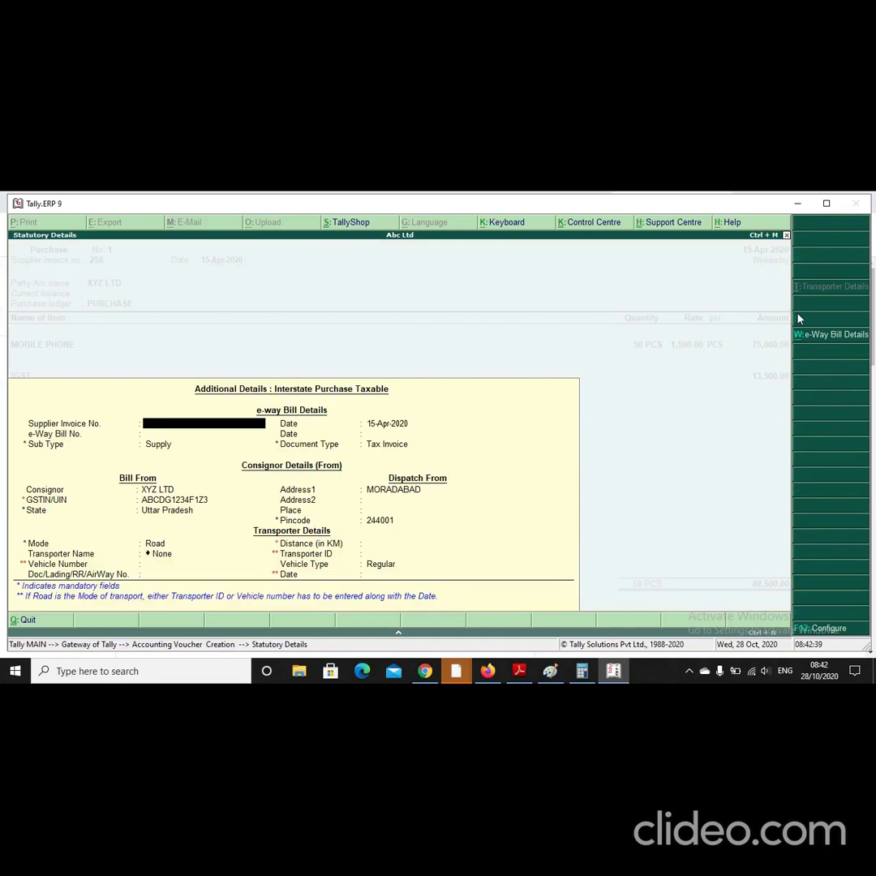
key(Escape)
key(Up)
key(Return)
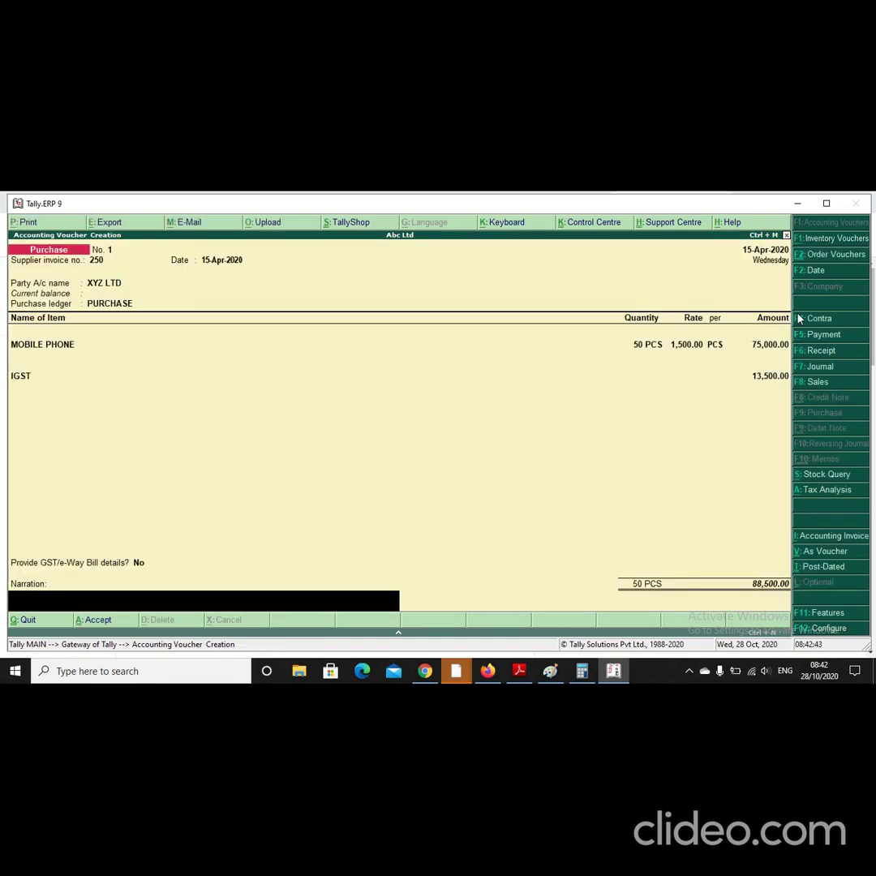
key(Return)
key(Return)
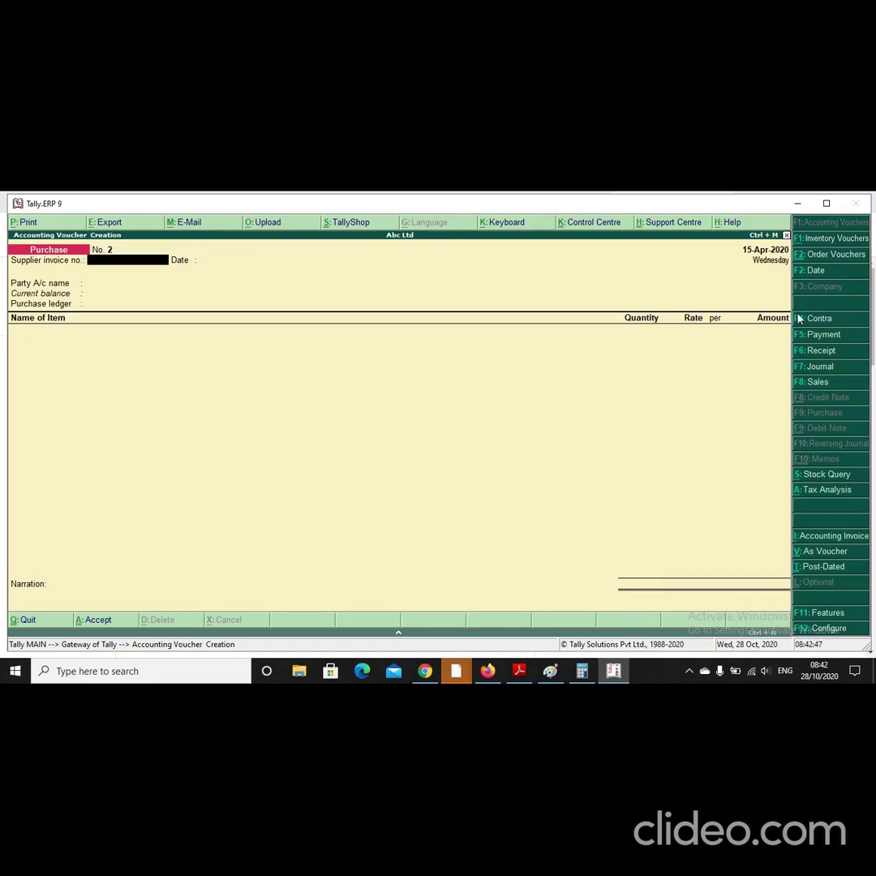
key(F8)
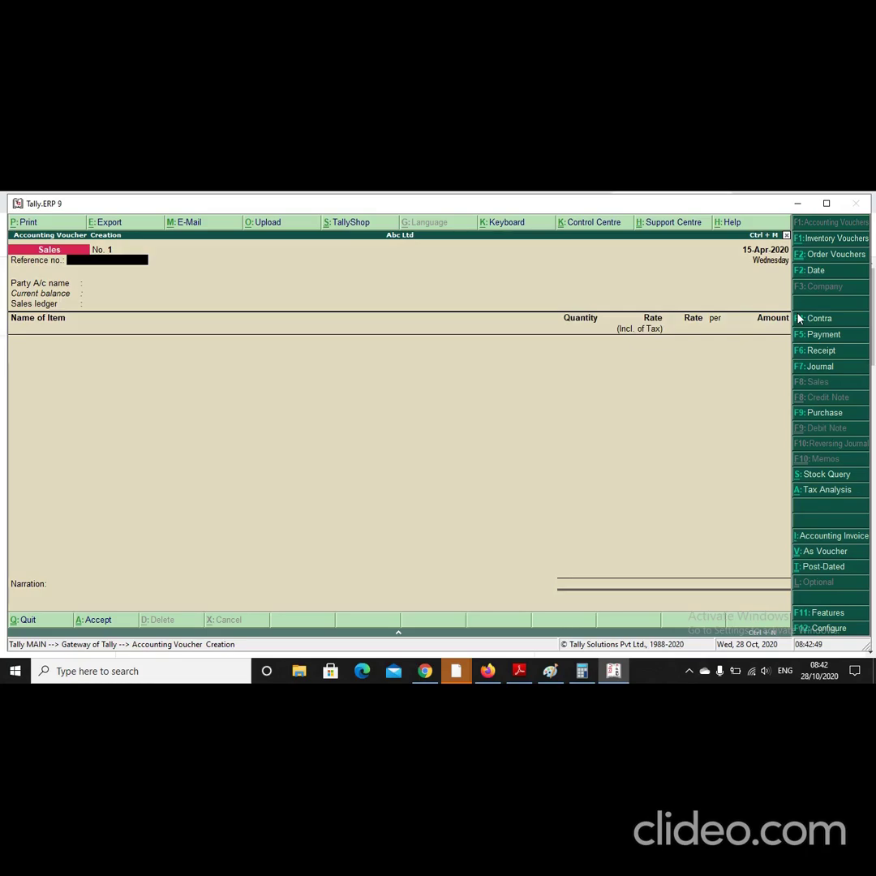
Step: Create party ledger RB ENTERPRISES under Sundry Debtors instead of Deposits (Asset)
key(Return)
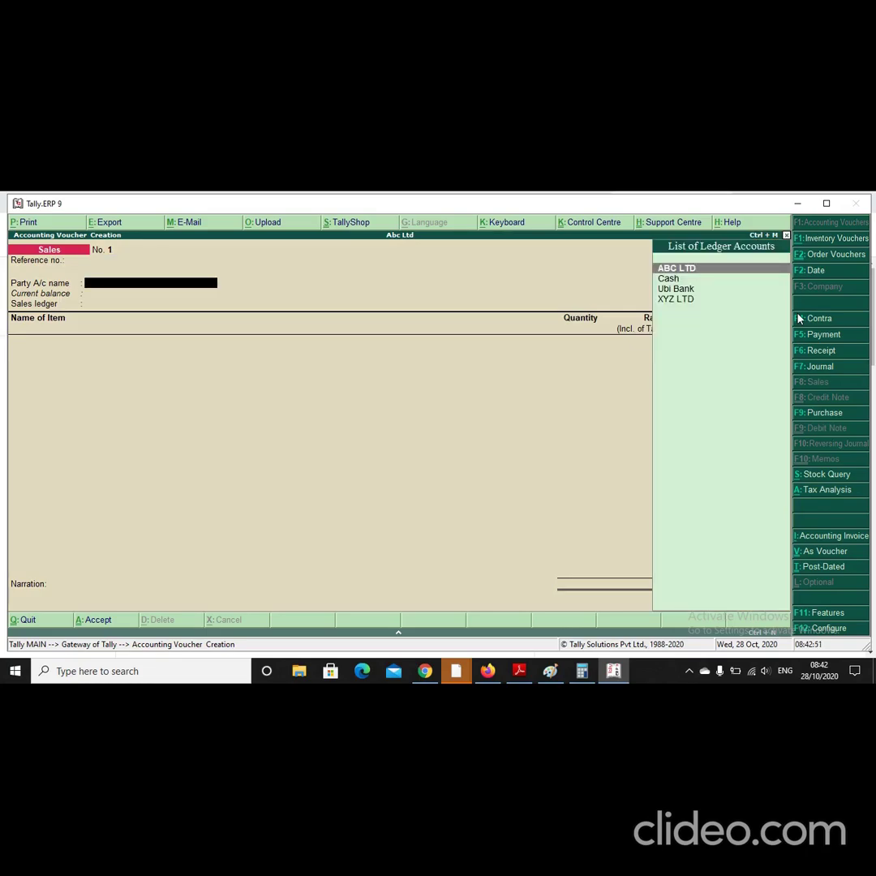
key(alt+c)
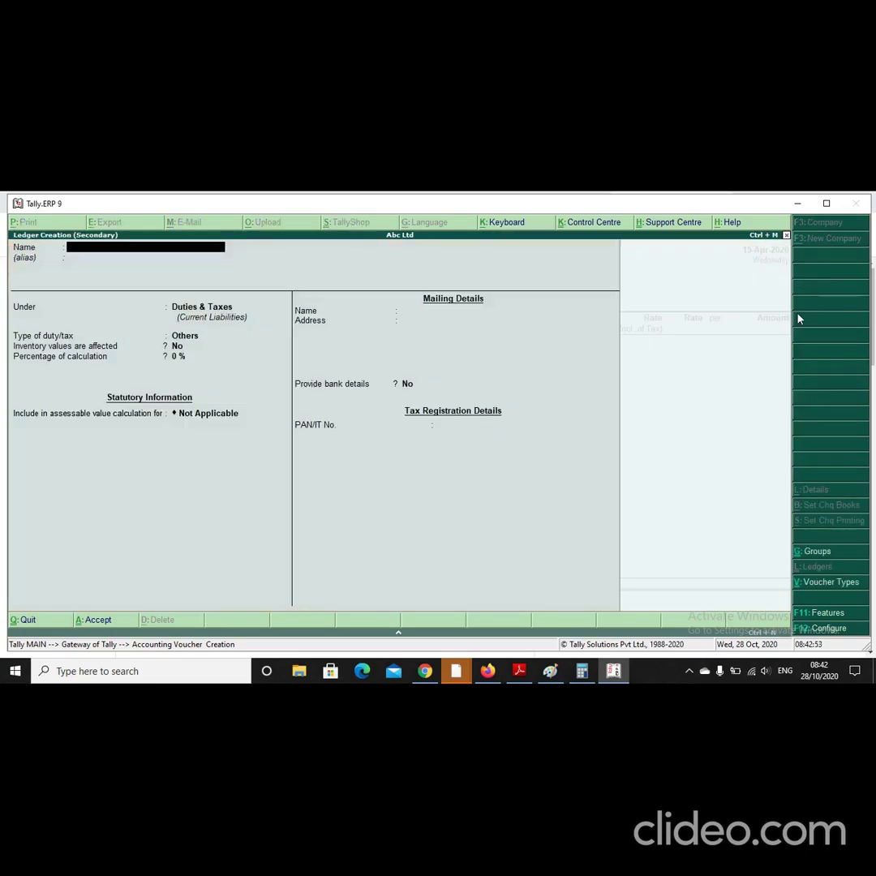
text(R)
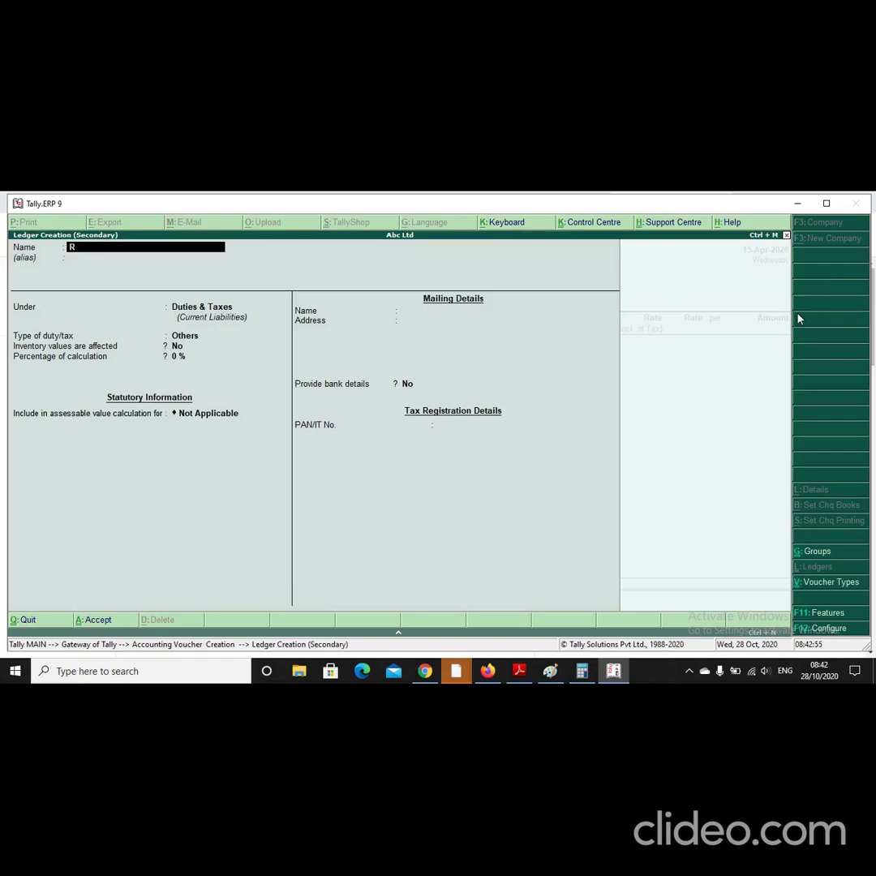
text(B ENTERPRISES)
key(Return)
key(Return)
text(de)
key(Return)
key(BackSpace)
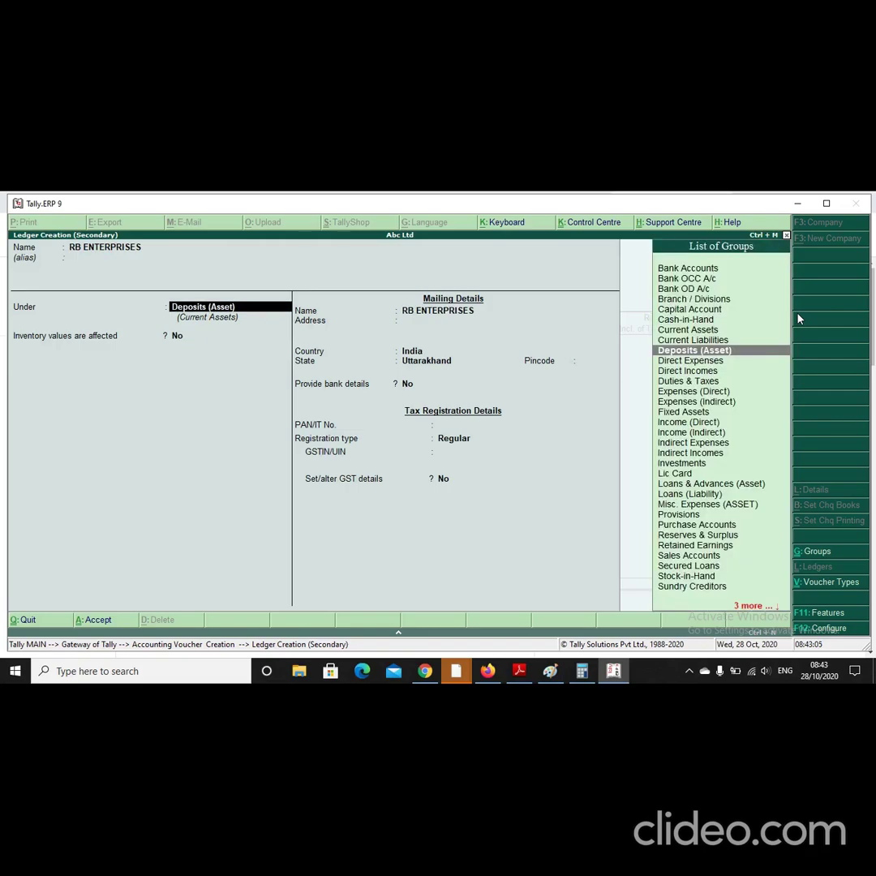
text(DEb)
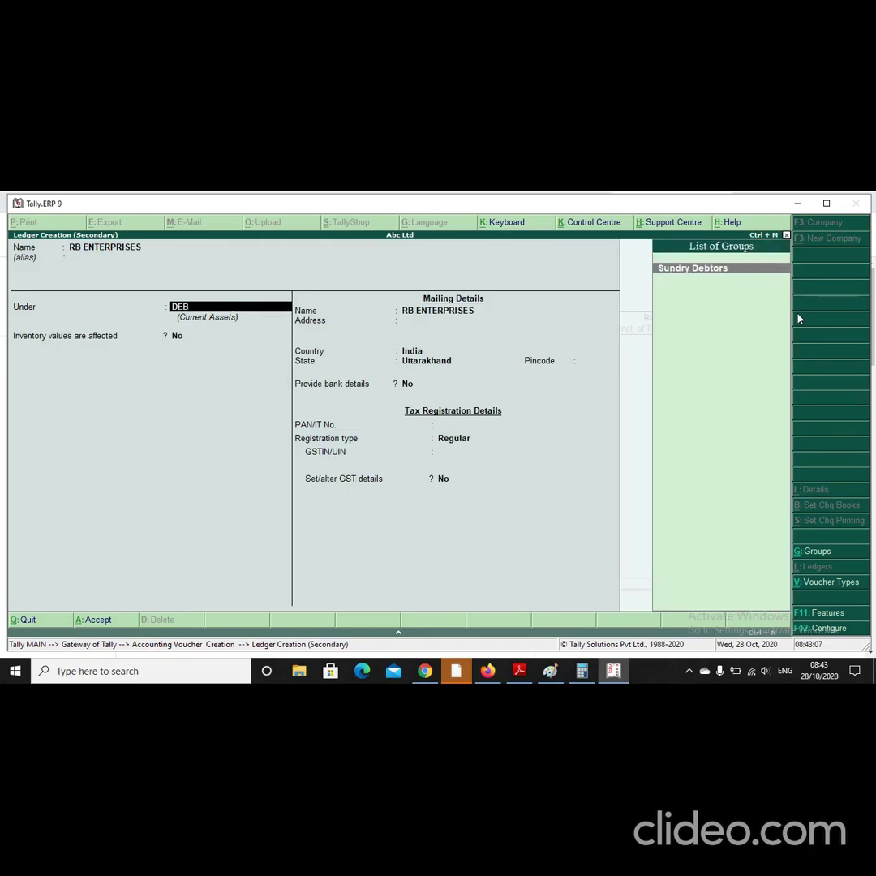
key(Return)
key(Return)
key(Return)
key(Return)
key(Return)
key(Return)
key(Return)
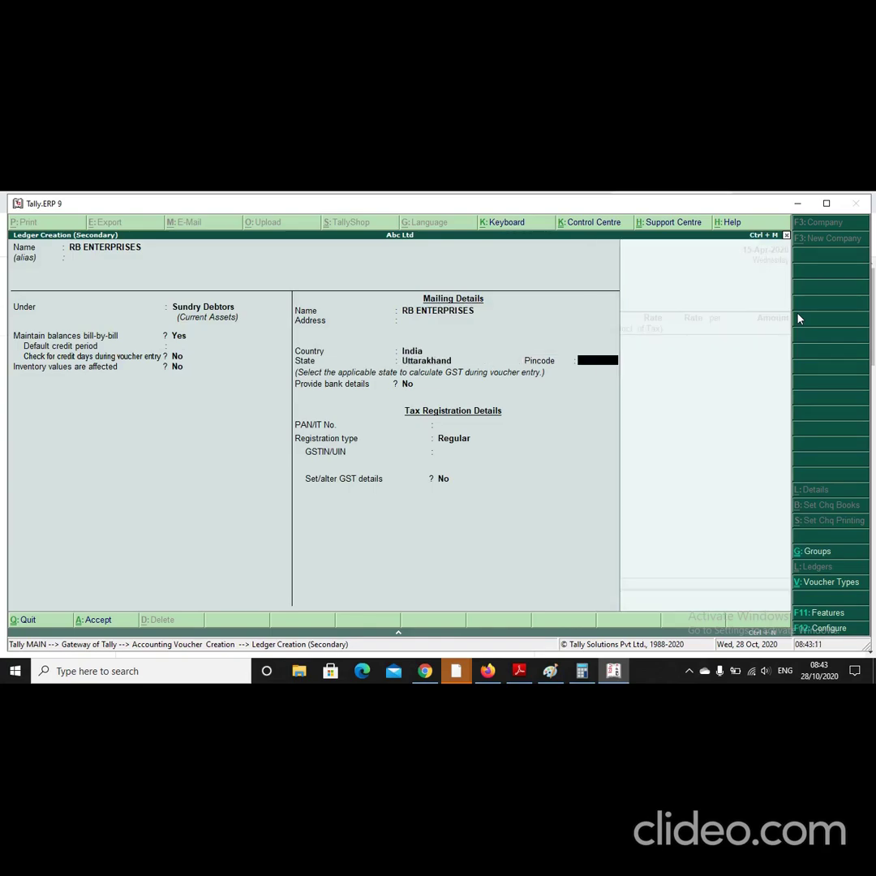
key(Return)
key(Return)
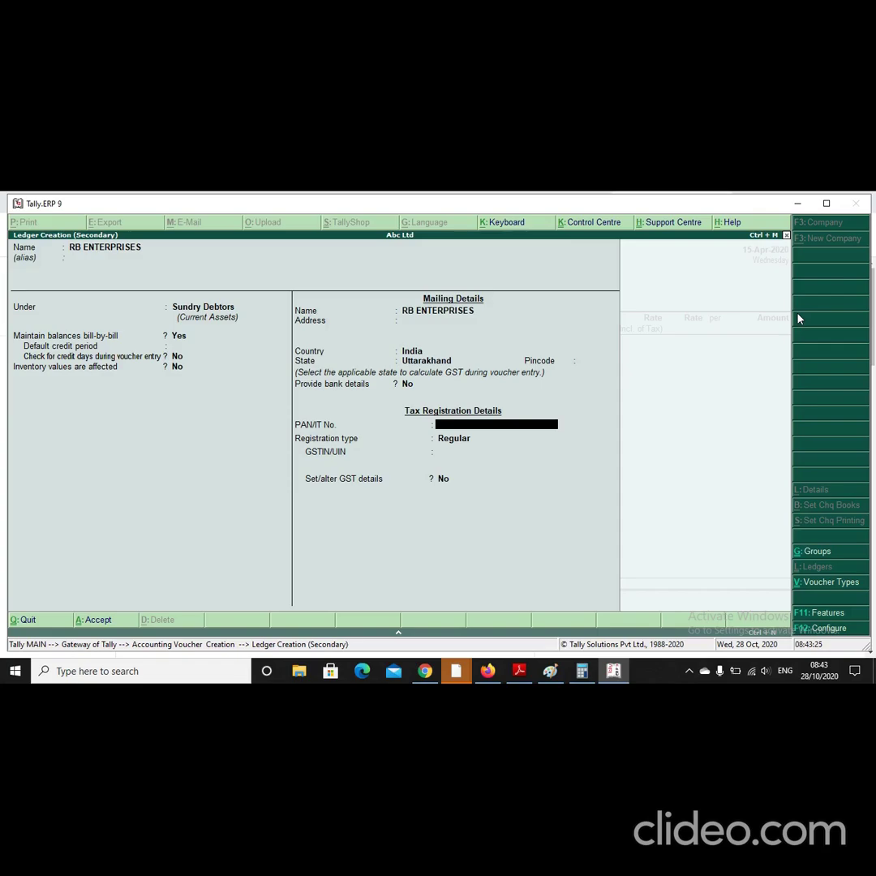
Step: Correct the PAN, keep Regular registration, enter the Uttarakhand GSTIN, and accept RB ENTERPRISES
key(BackSpace)
key(BackSpace)
key(BackSpace)
key(BackSpace)
key(BackSpace)
key(BackSpace)
key(BackSpace)
key(BackSpace)
key(BackSpace)
key(BackSpace)
key(Return)
key(Return)
key(Return)
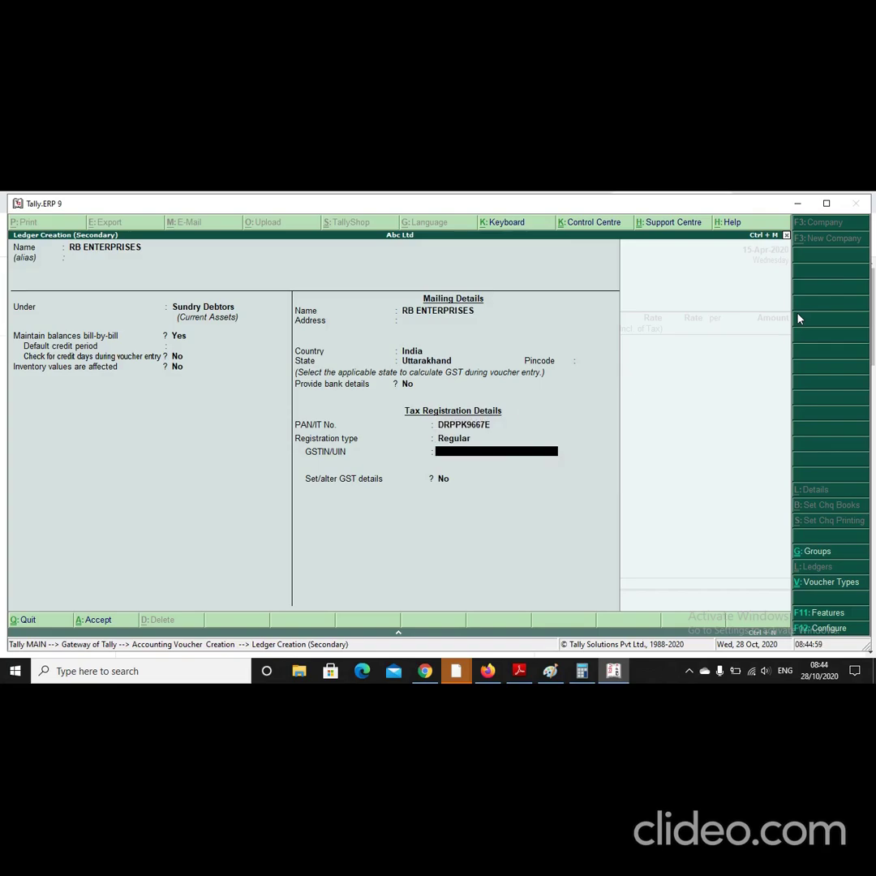
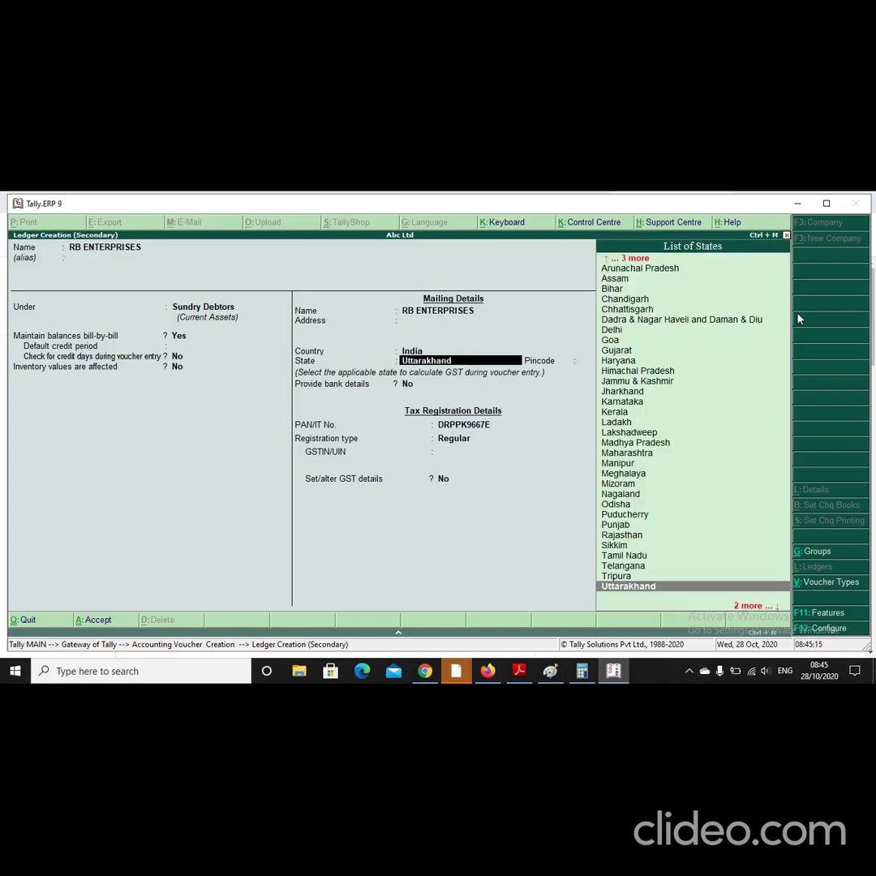
key(Return)
key(Return)
key(Return)
key(Return)
key(Return)
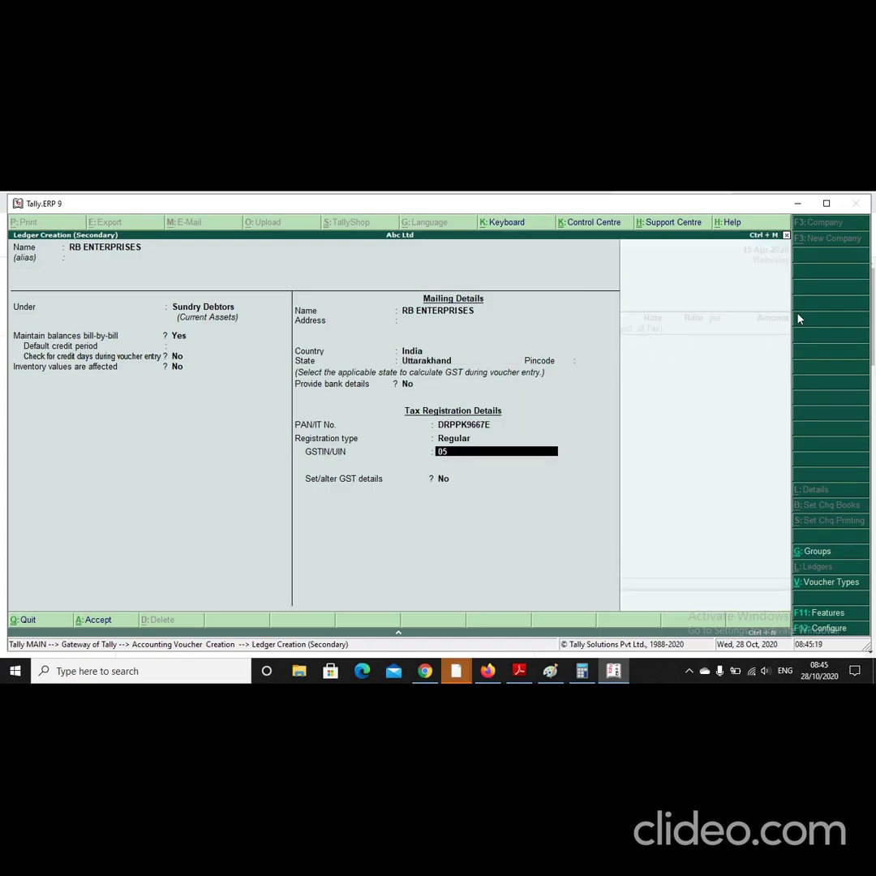
key(Return)
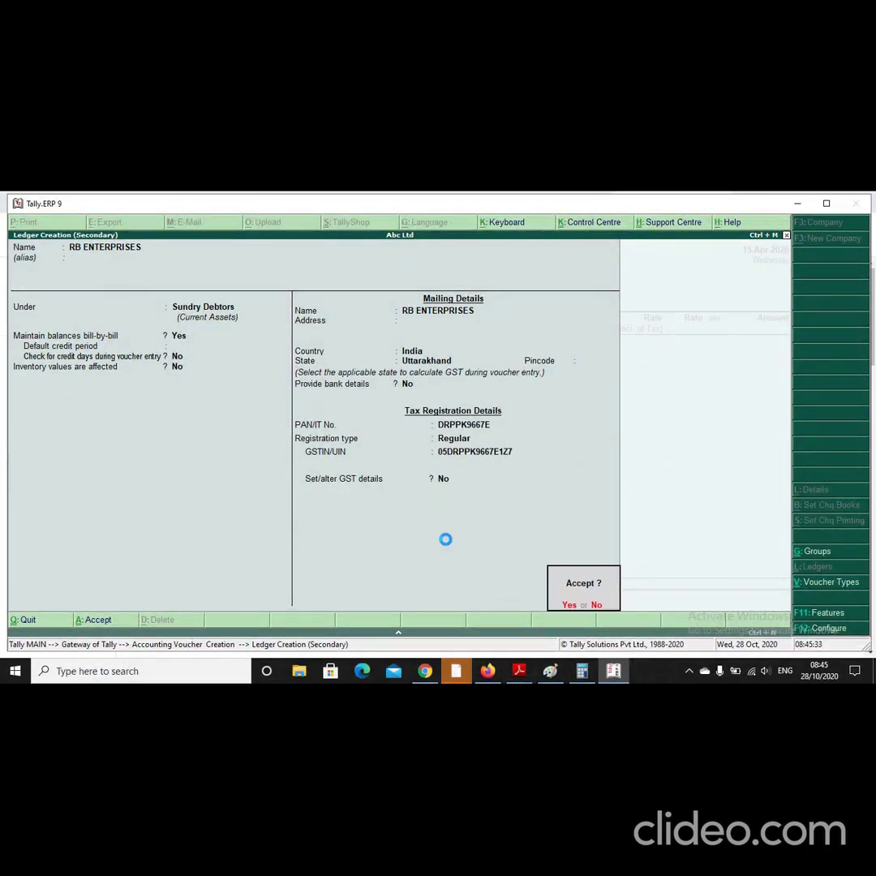
key(Return)
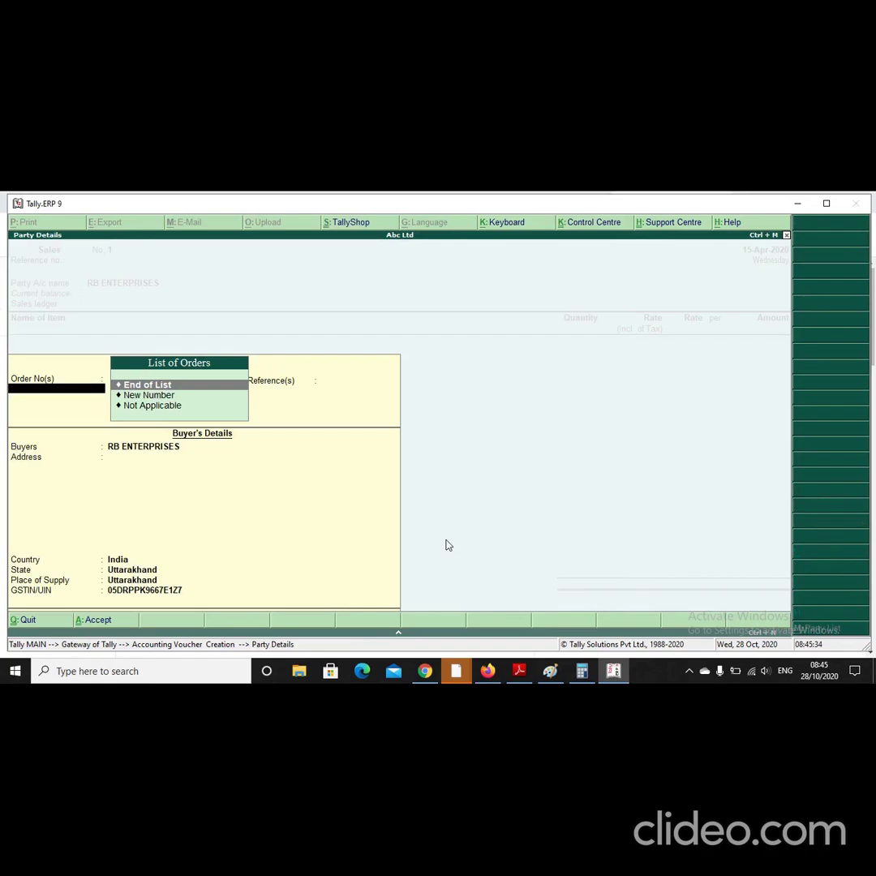
Step: Sell 20 LTR of XYZ CHEMICAL at 15,000 tax-inclusive, Order No. Not Applicable, totalling 2,54,237.20
key(Return)
key(Return)
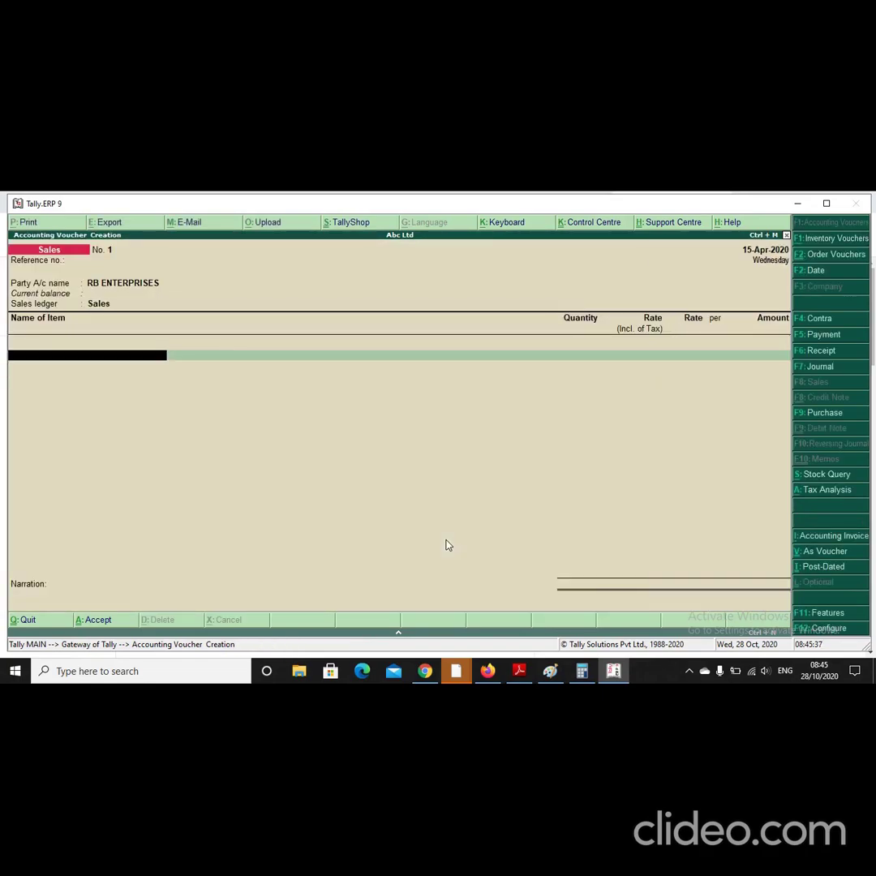
text(C)
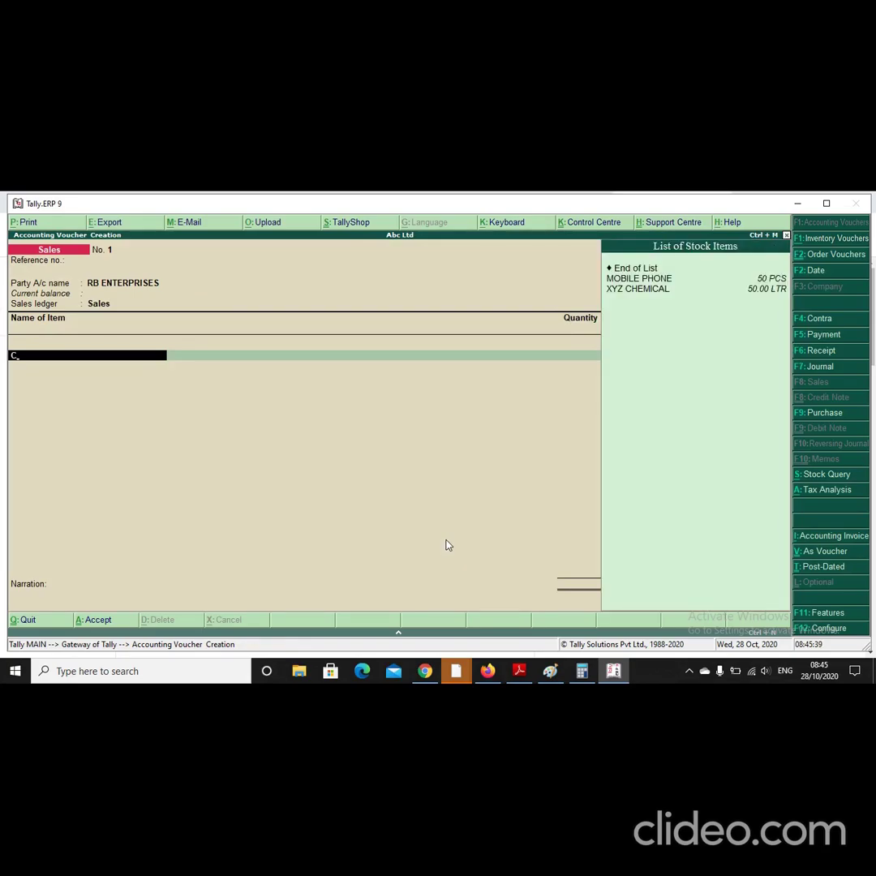
key(Return)
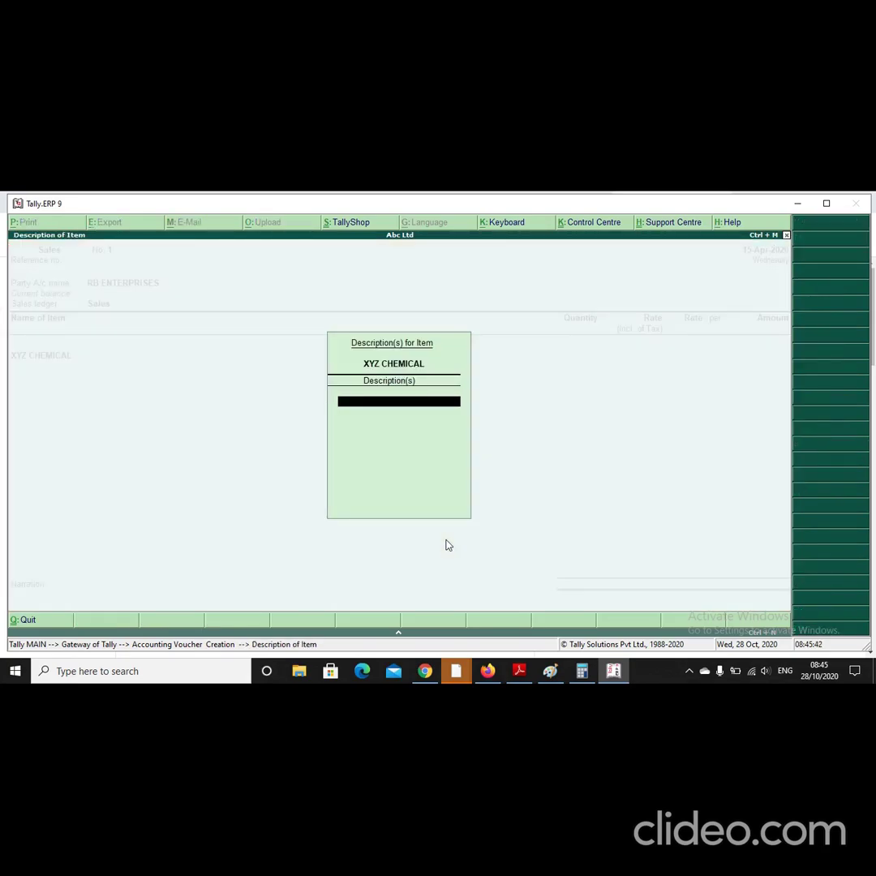
key(Return)
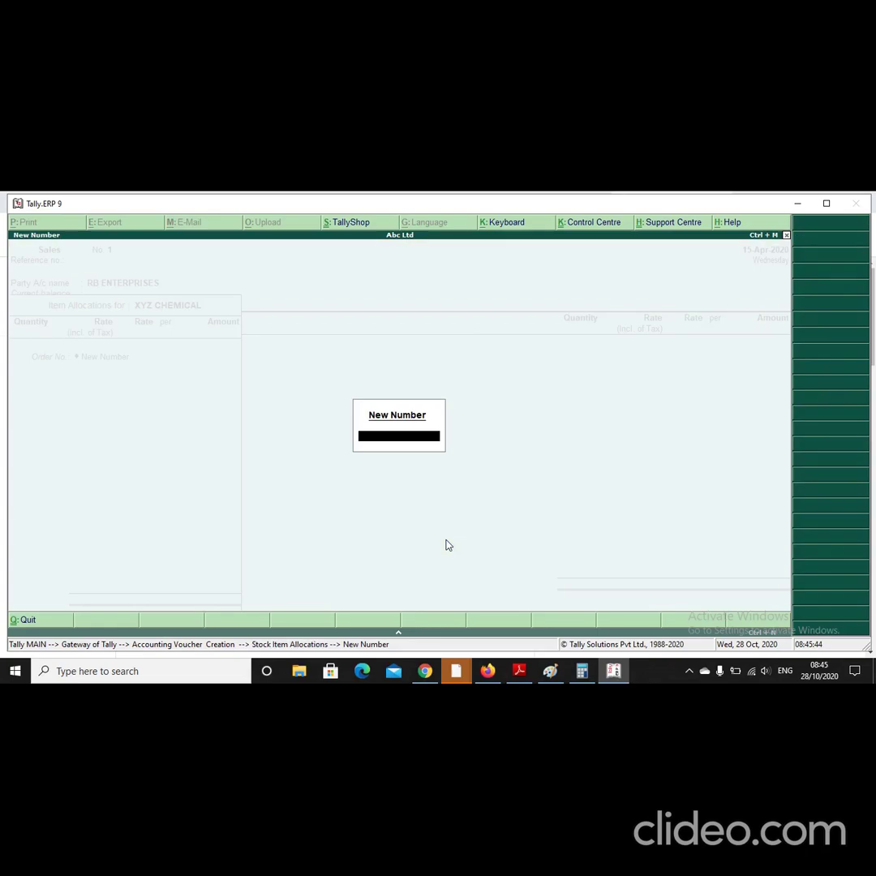
key(Return)
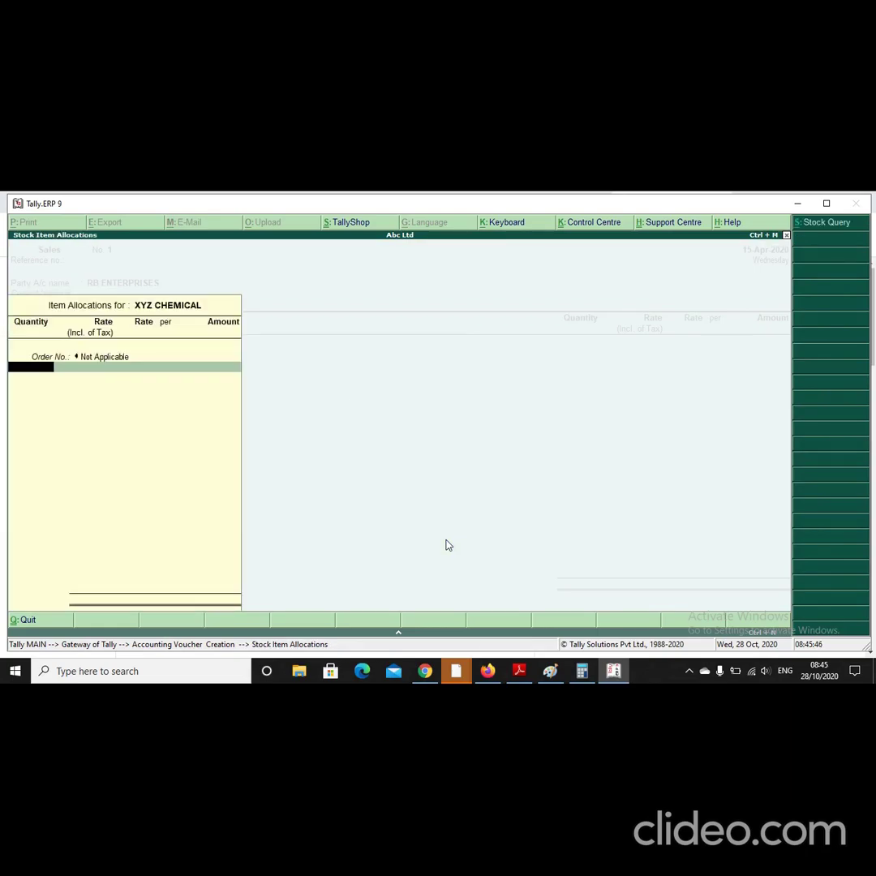
text(20)
key(Return)
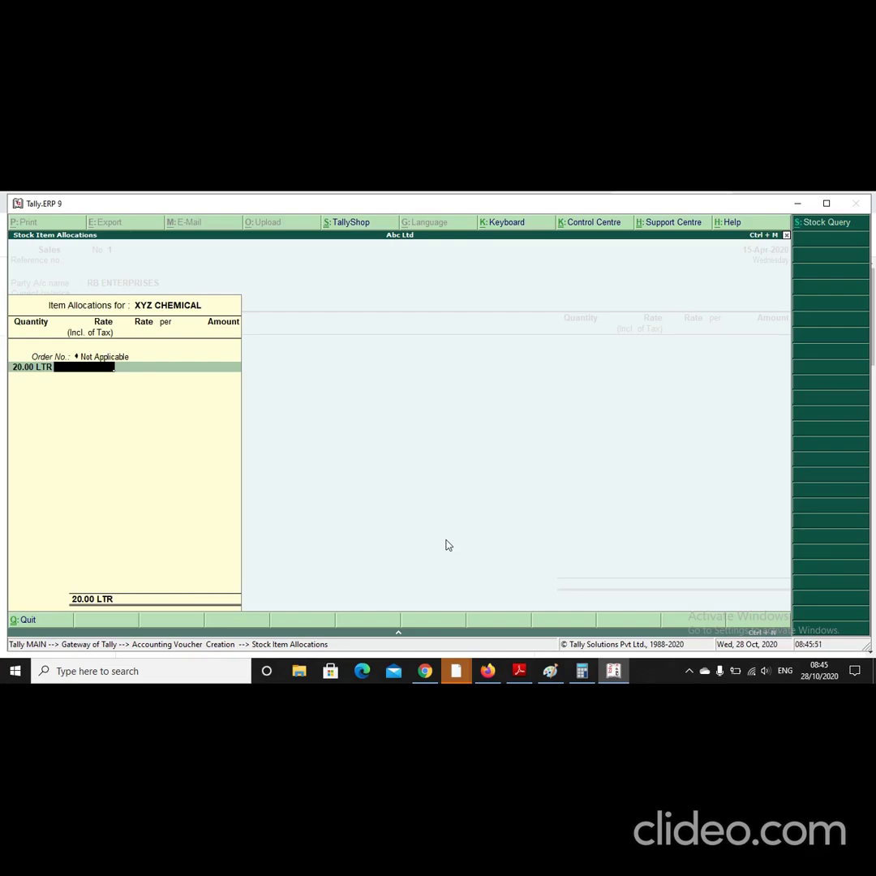
text(15000)
key(Return)
key(Return)
key(Return)
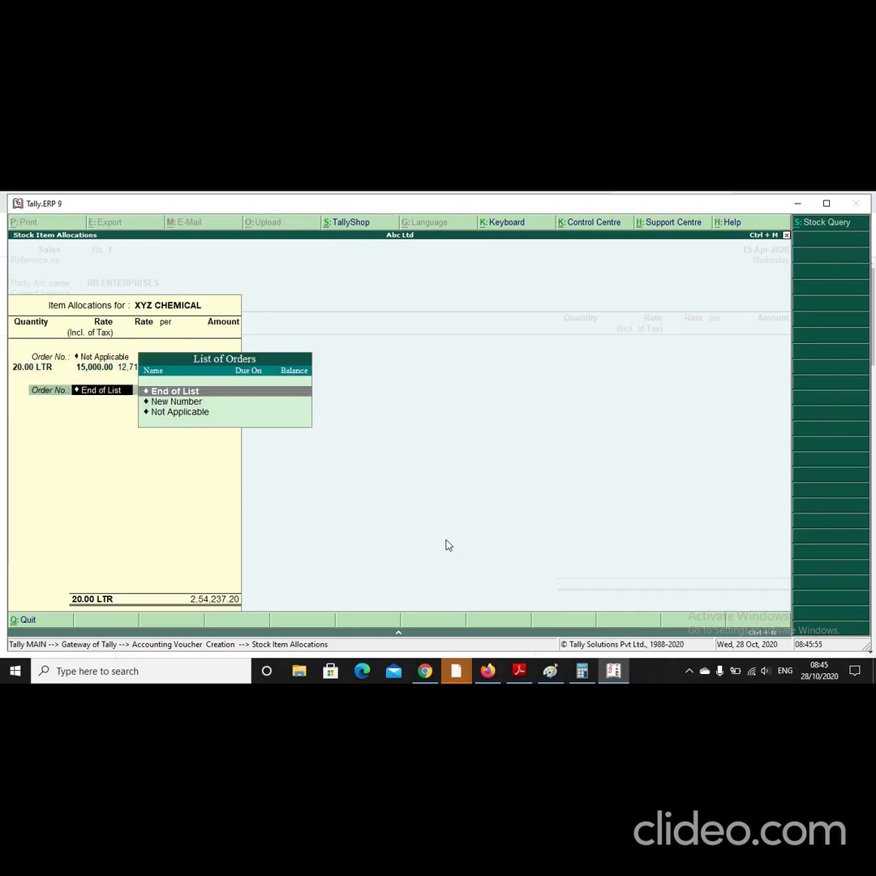
key(Return)
key(Return)
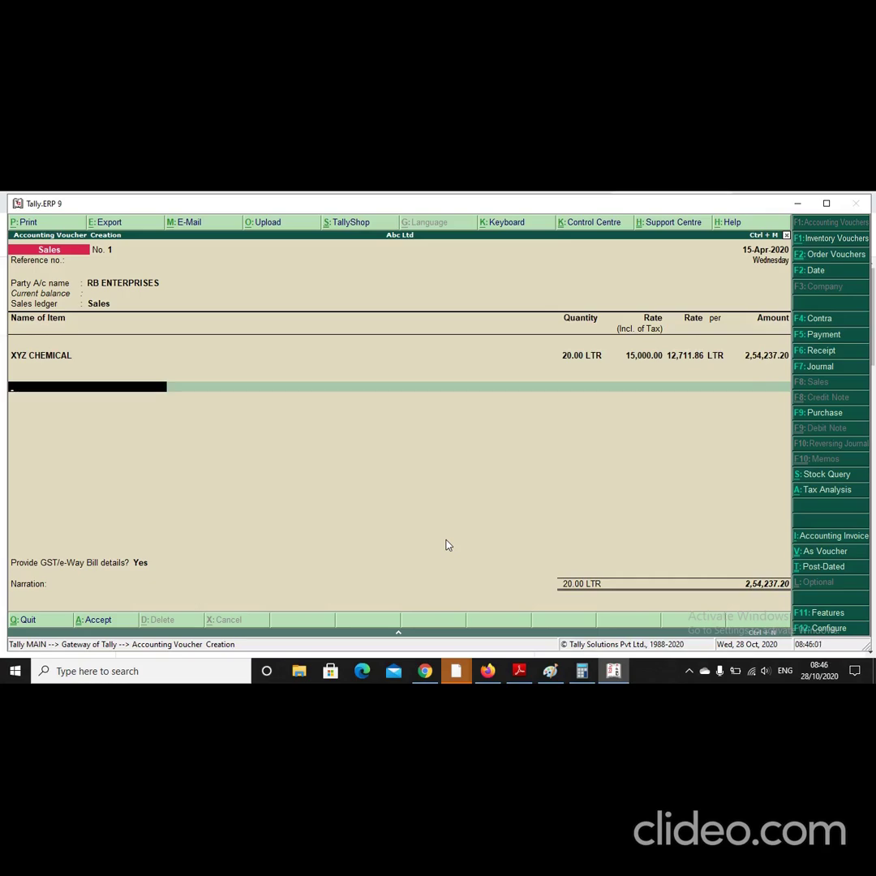
Step: Add CGST and SGST lines of 22,881.35 each, bringing the sale to 2,99,999.90
text(CG)
key(Return)
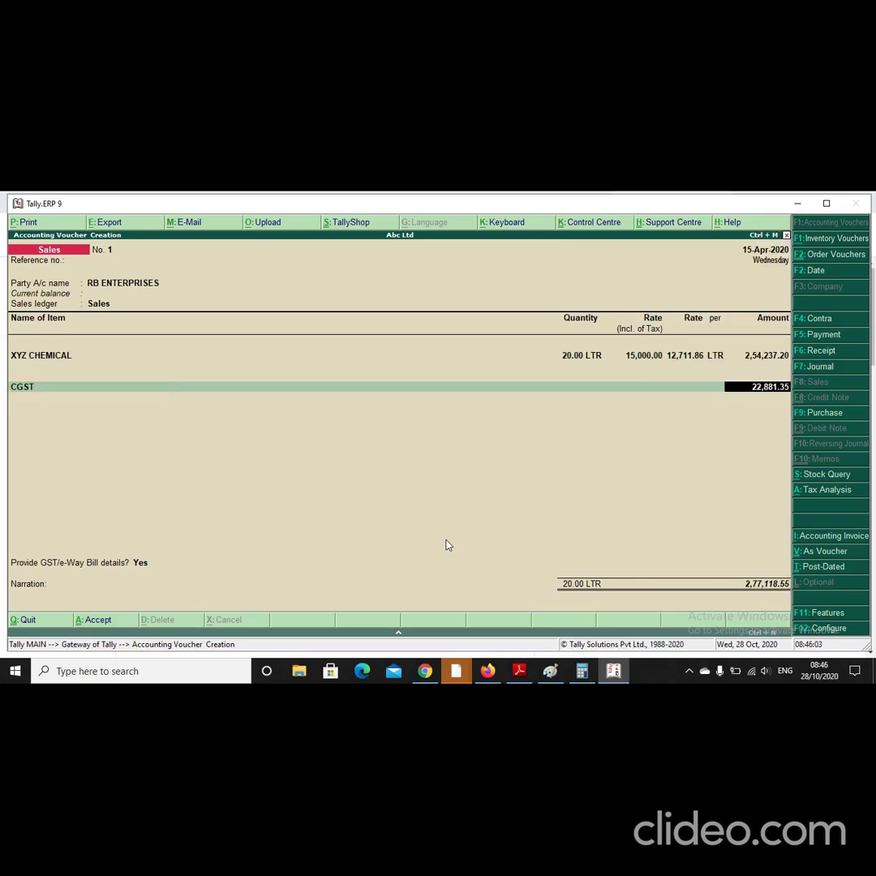
key(Return)
text(S)
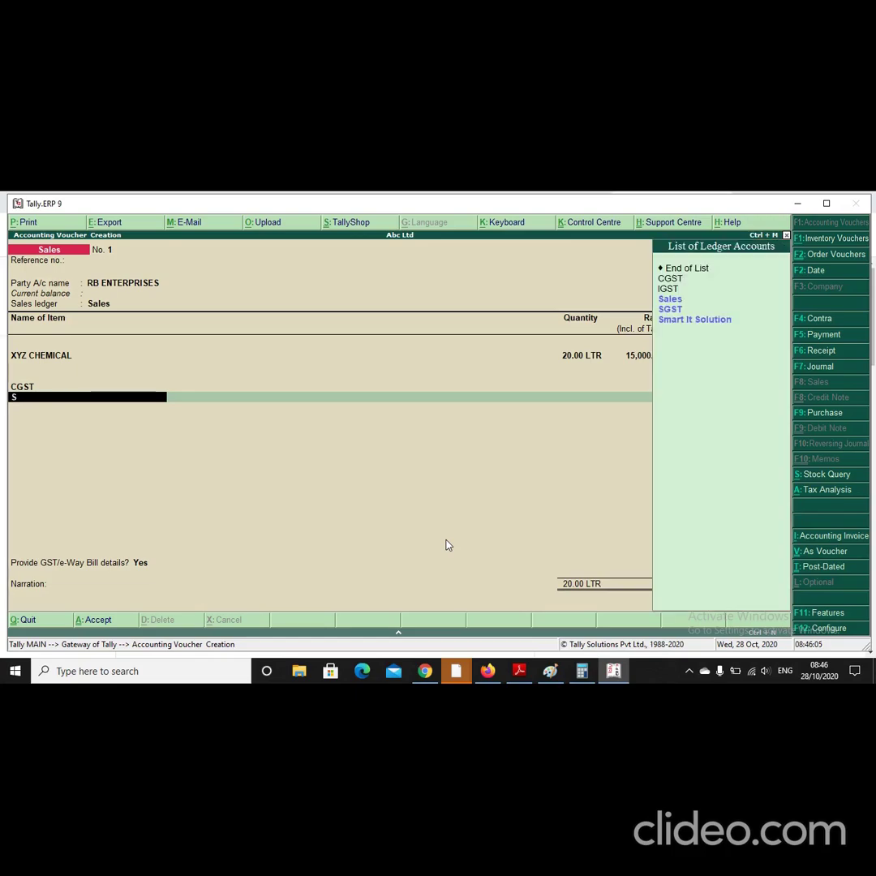
text(G)
key(Return)
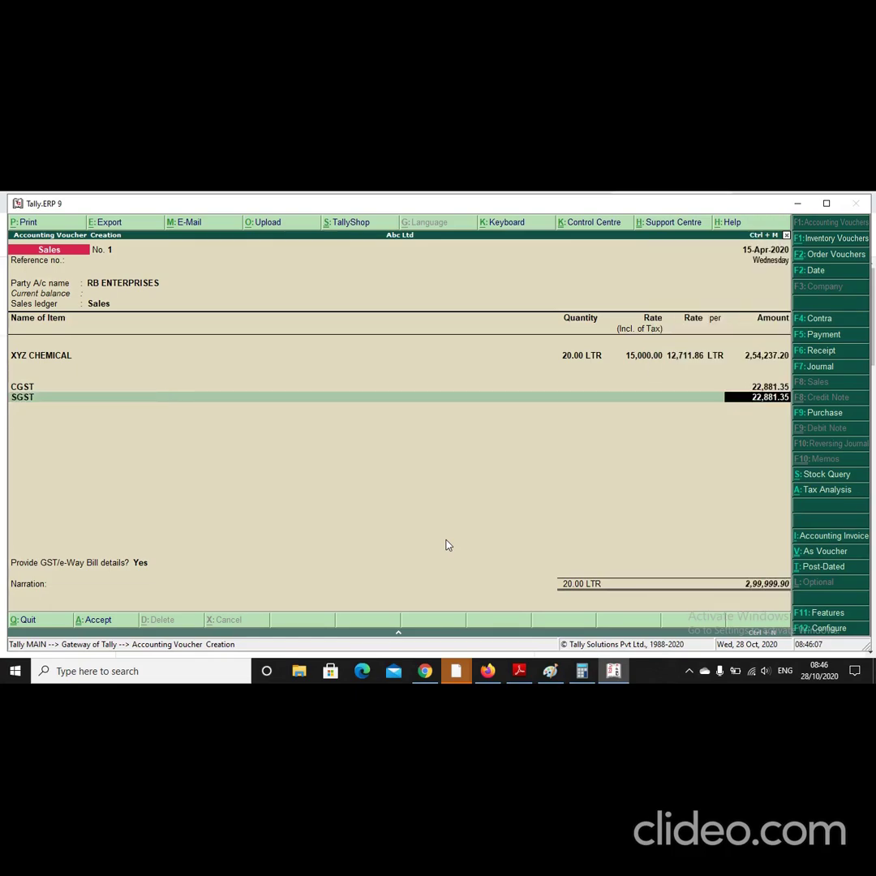
key(Return)
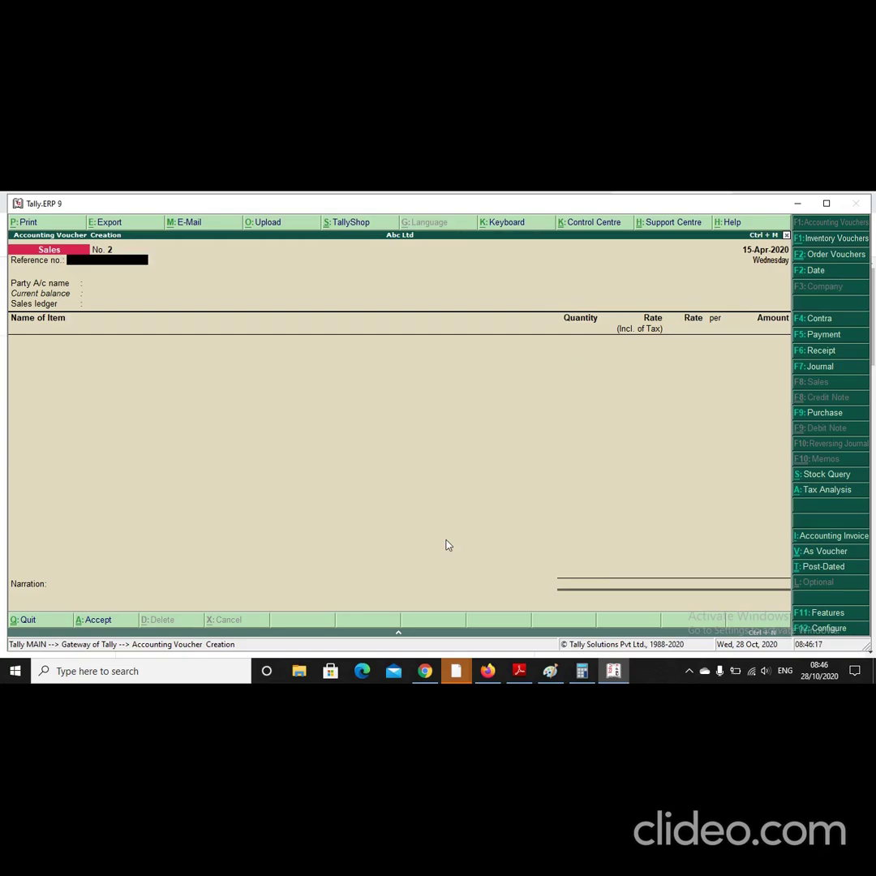
Step: Change the sales voucher date to 20-Apr-2020
key(F2)
text(20-4)
key(Return)
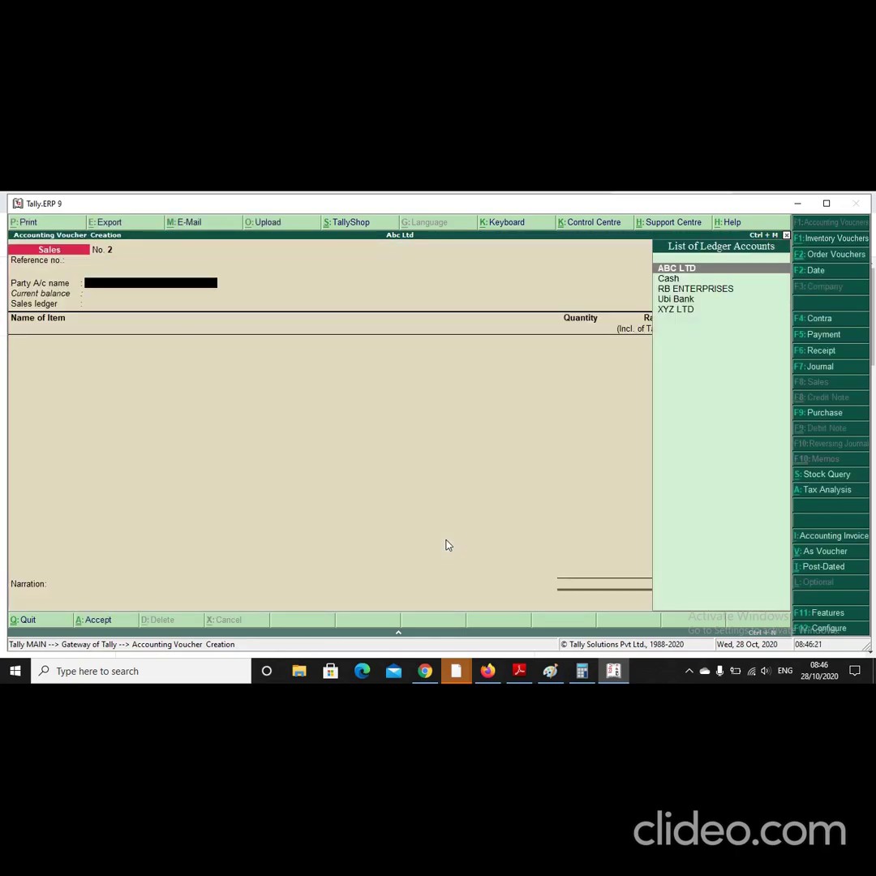
Step: Create party ledger ABZ with state Delhi and enter its PAN
key(alt+c)
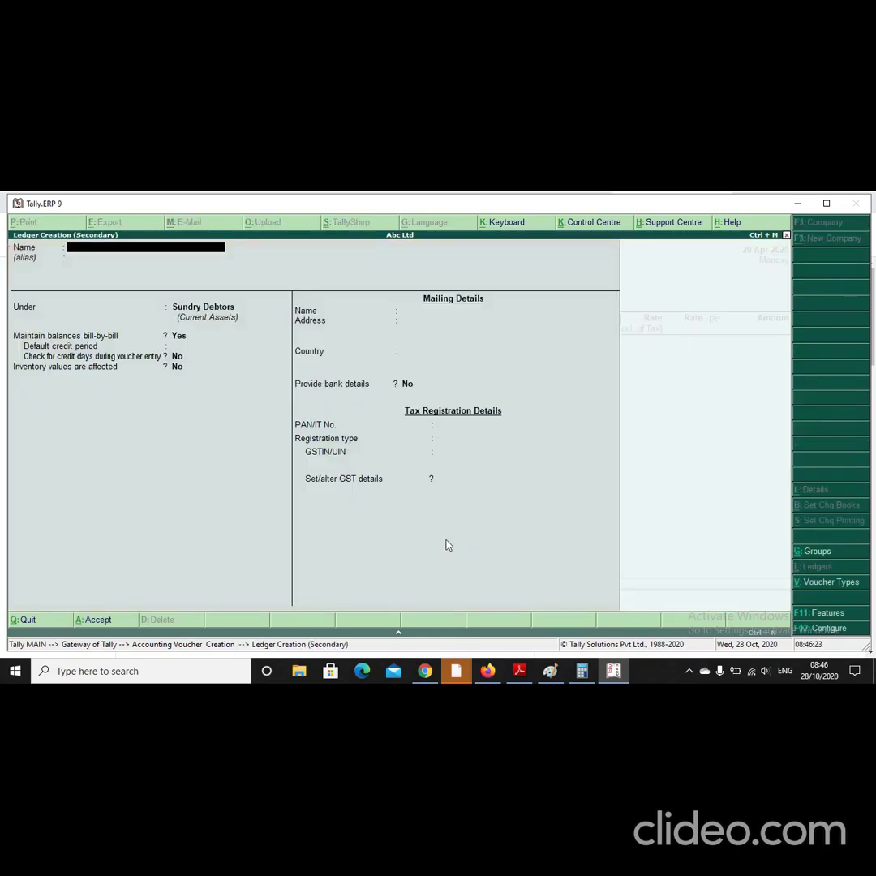
text(ABZ)
key(Return)
key(Return)
key(Return)
key(Return)
key(Return)
key(Return)
key(Return)
key(Return)
key(Return)
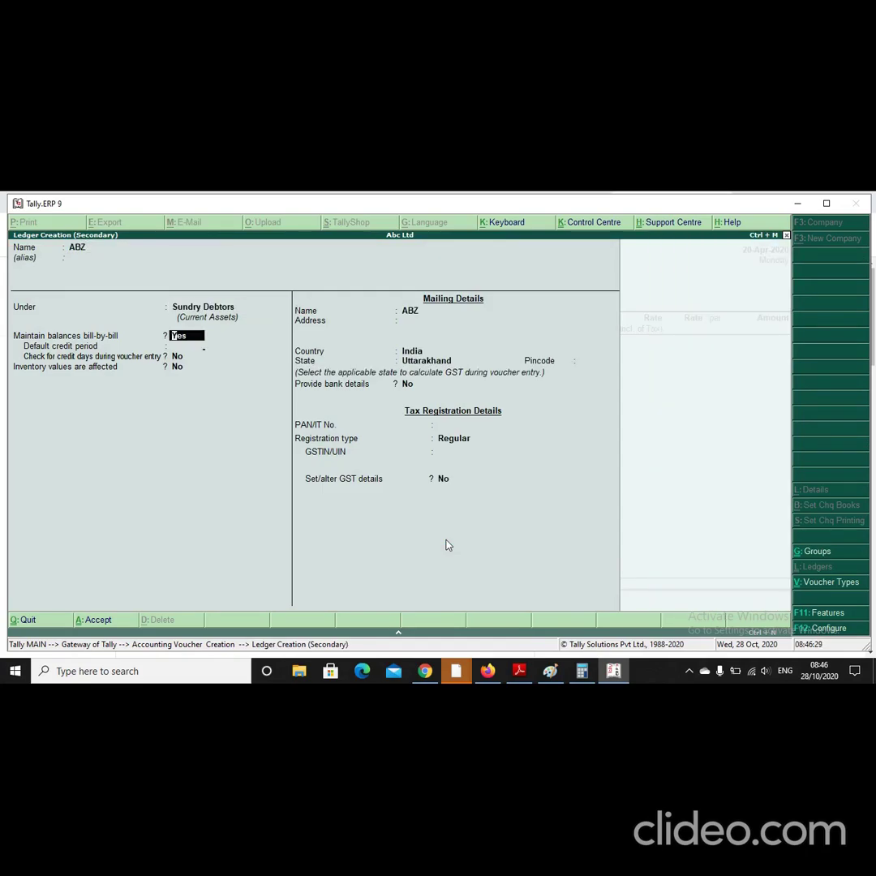
key(Return)
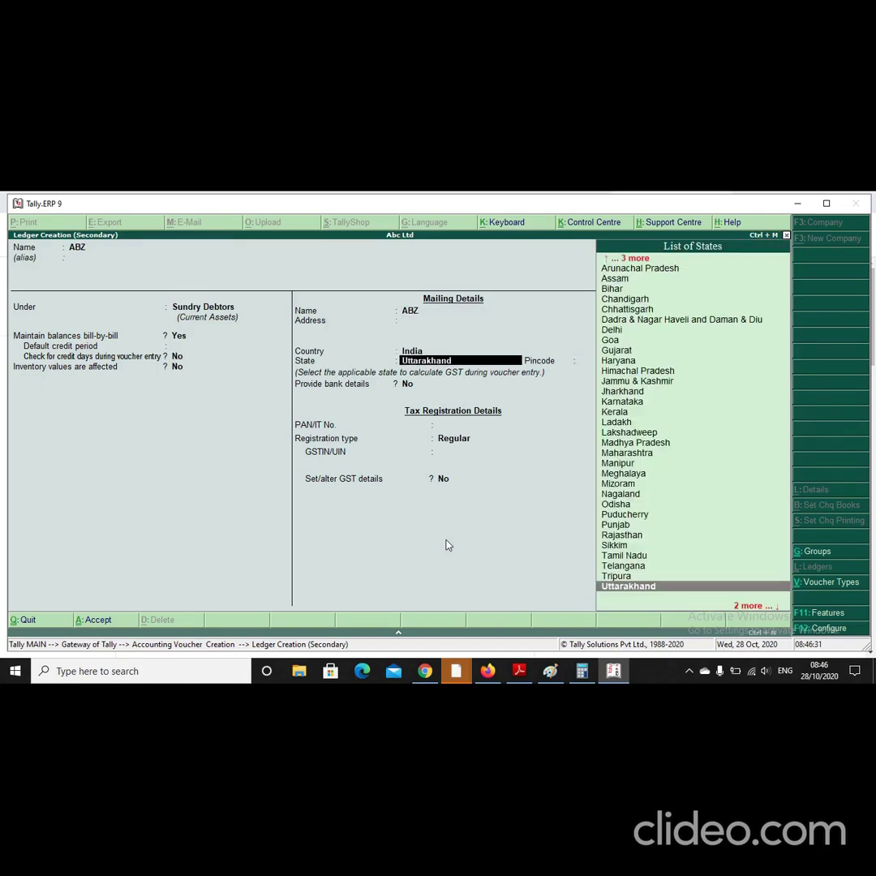
text(DE)
key(Return)
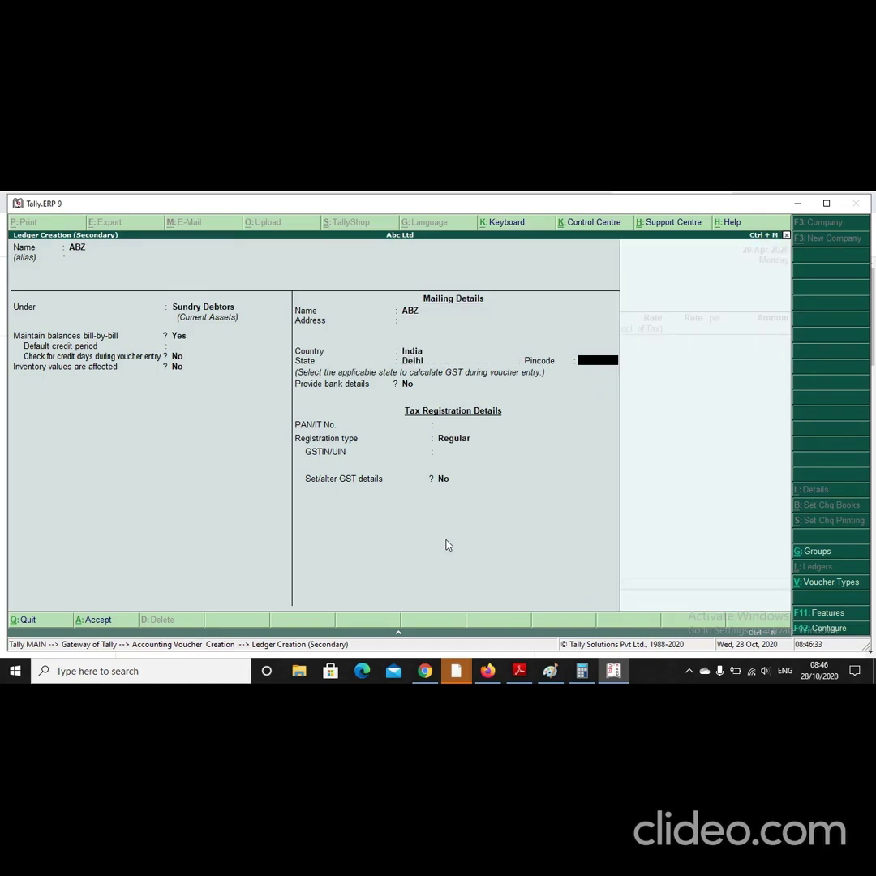
key(Return)
key(Return)
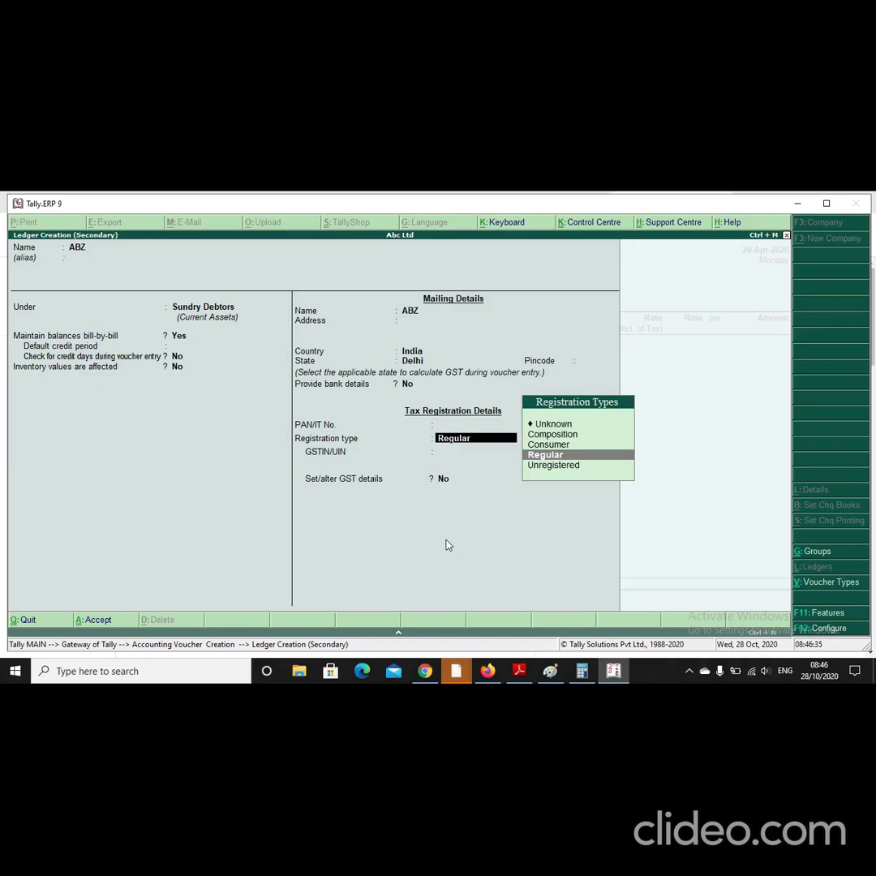
key(BackSpace)
text(AB)
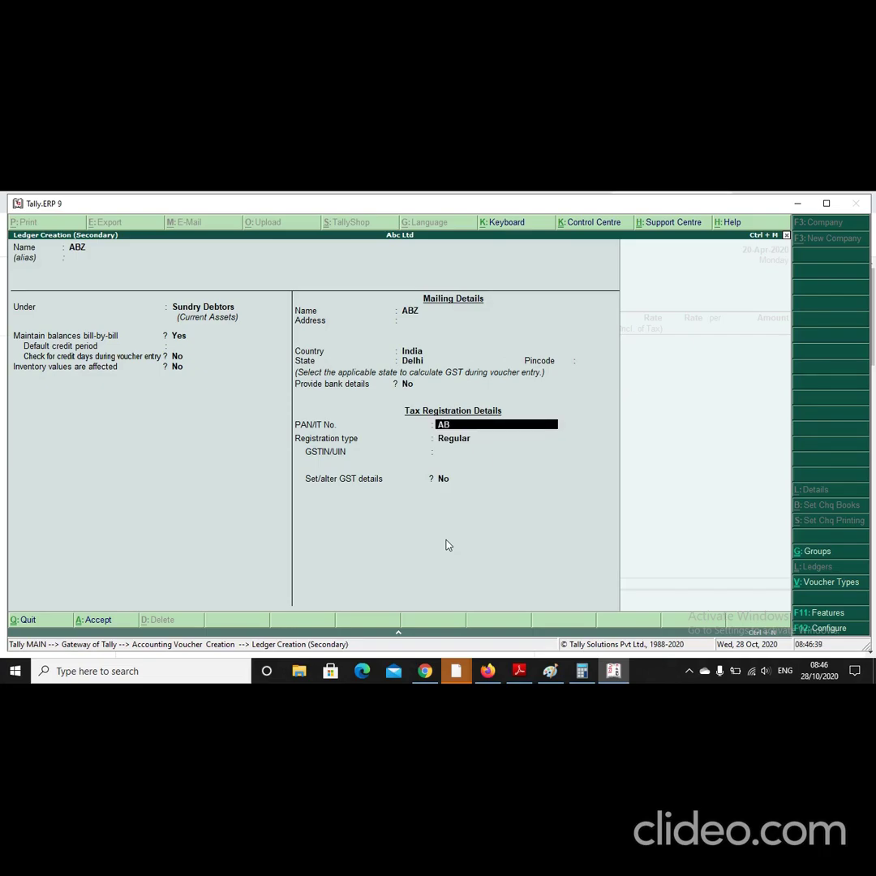
text(CDS1234E)
Step: Keep ABZ on Regular registration, enter its Delhi GSTIN starting 07, and accept the ledger
key(Return)
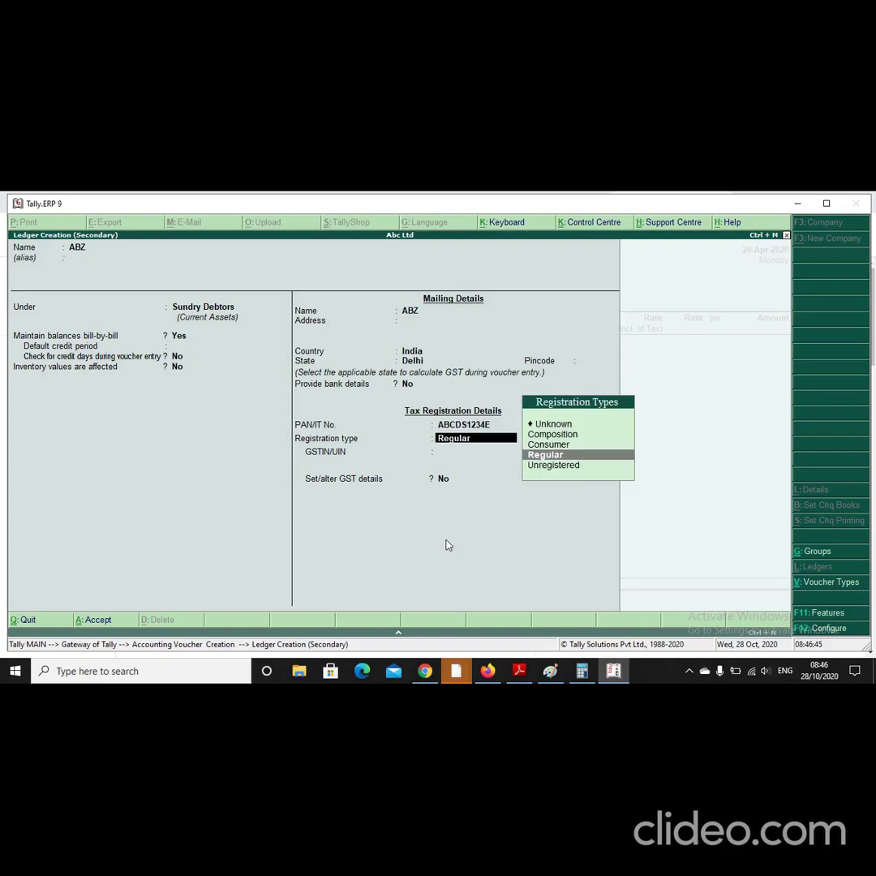
key(Return)
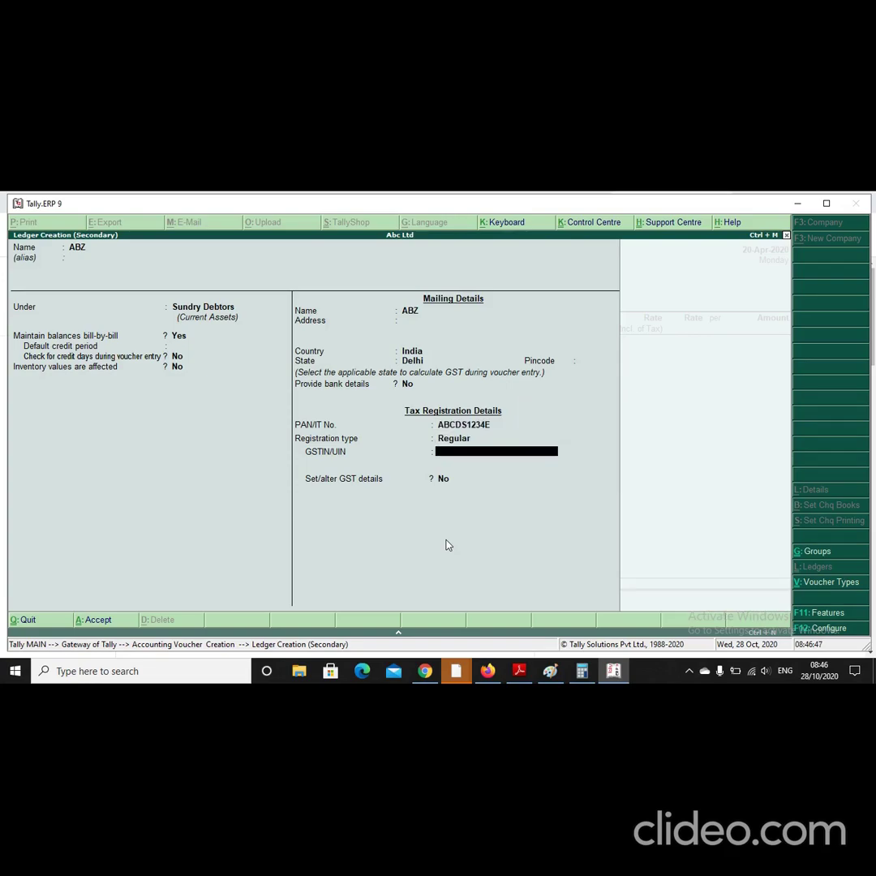
text(07)
key(Up)
key(Up)
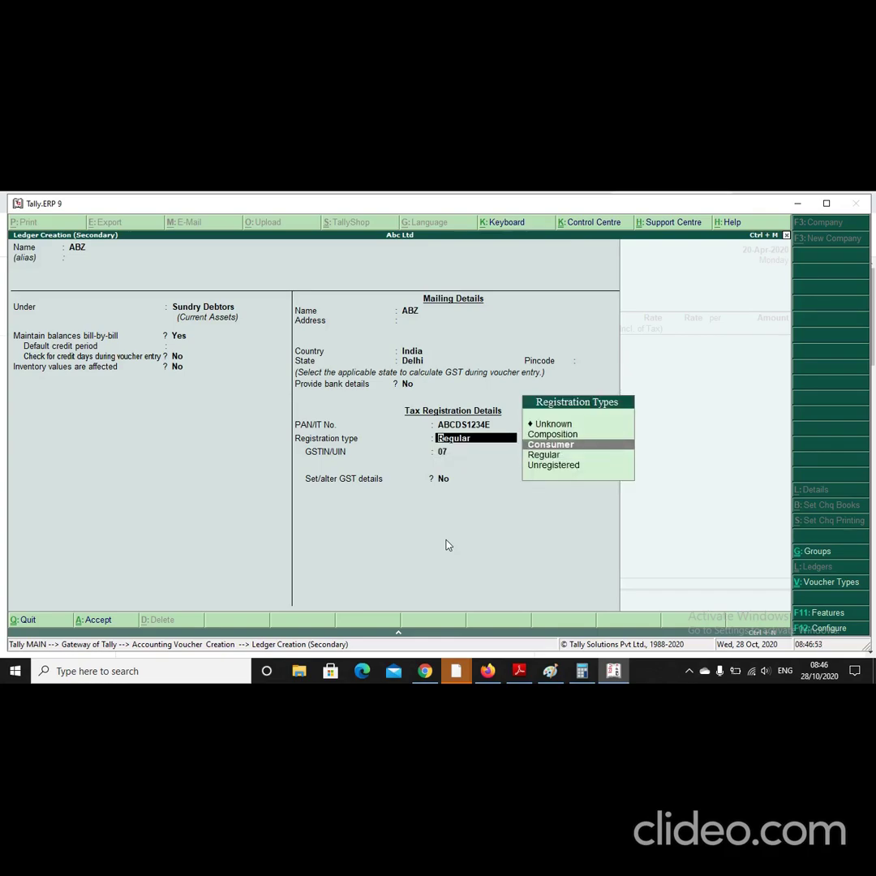
key(BackSpace)
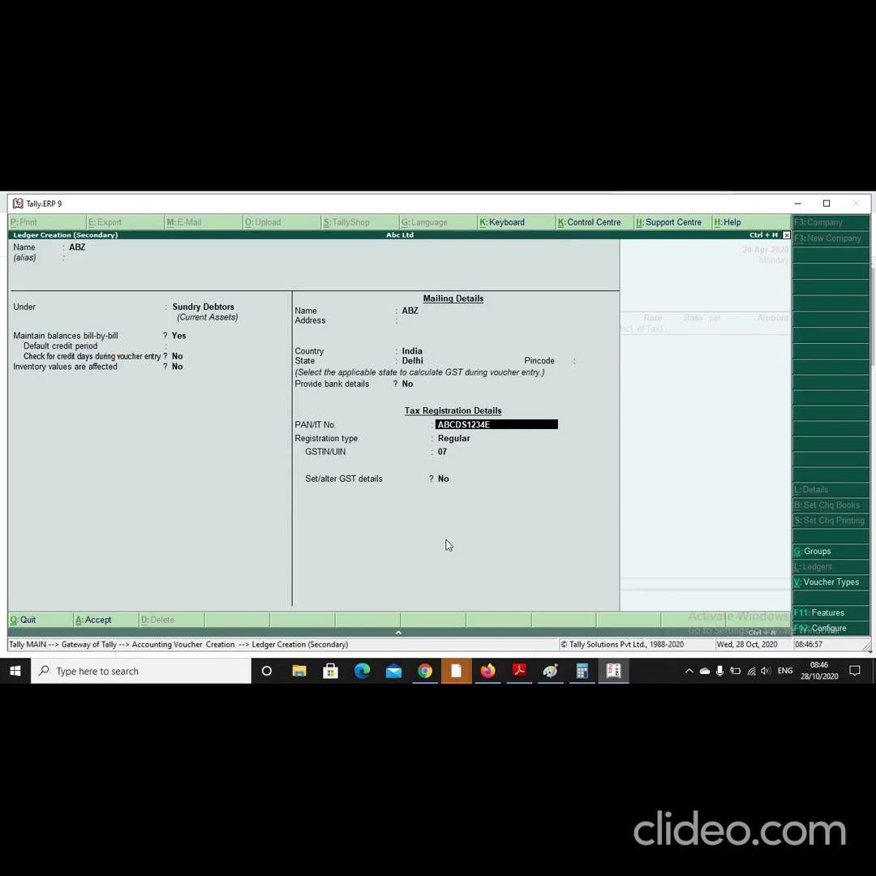
key(Return)
key(Return)
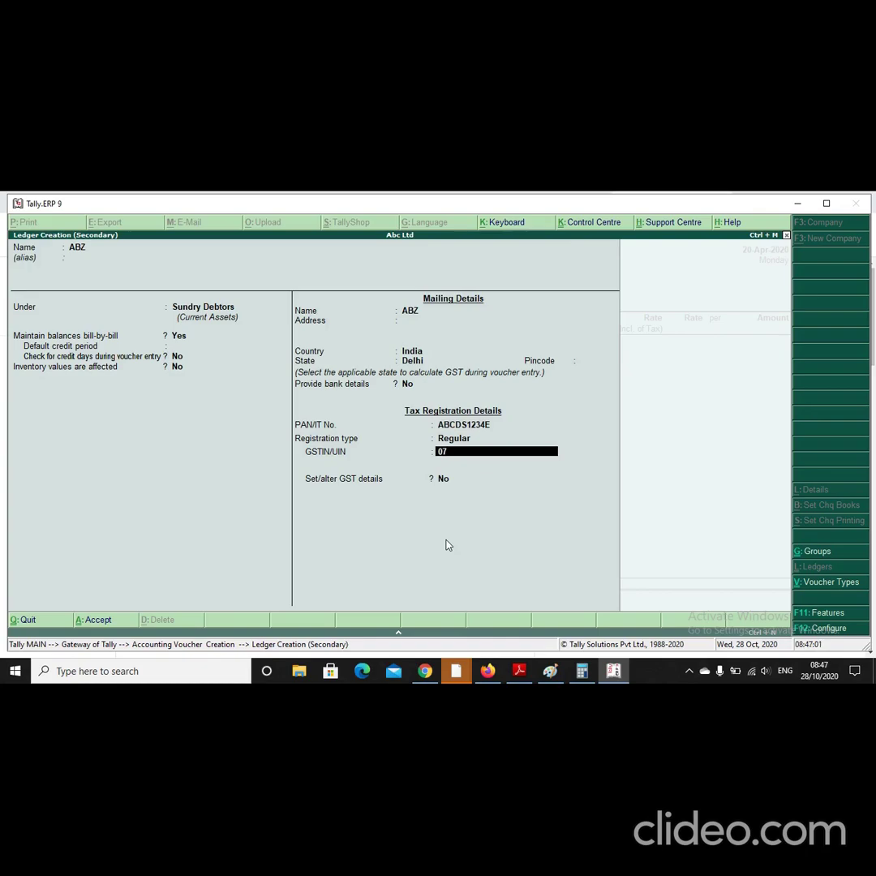
key(ctrl+alt+v)
text(1Z4)
key(Return)
key(Return)
key(BackSpace)
key(BackSpace)
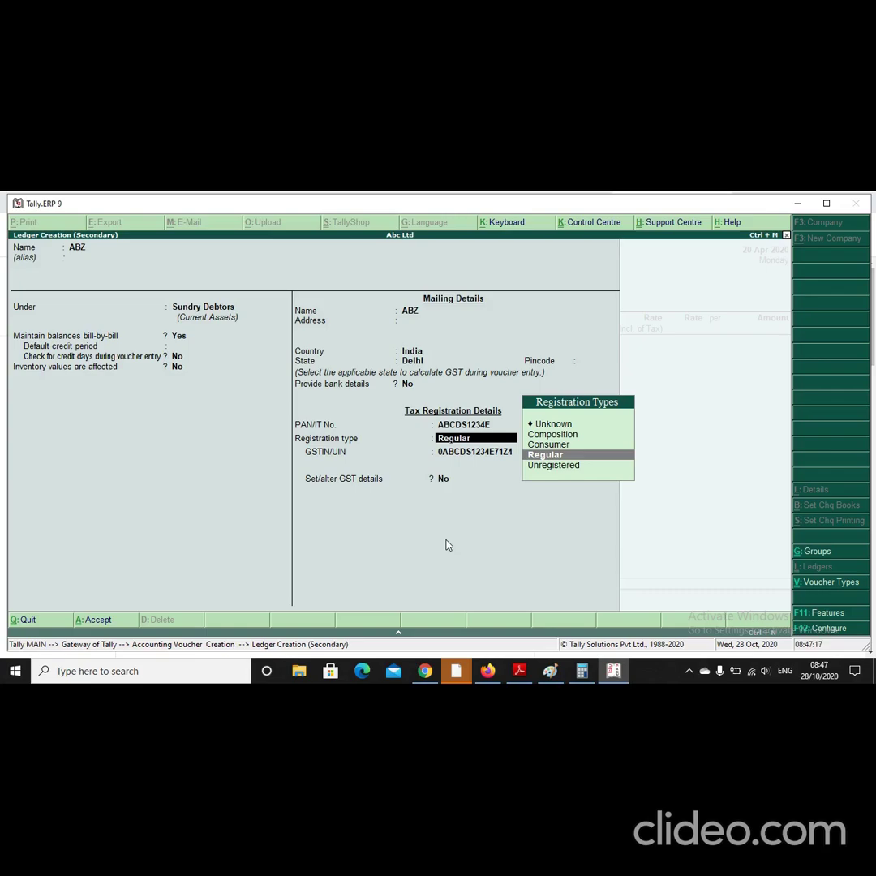
key(Return)
key(Return)
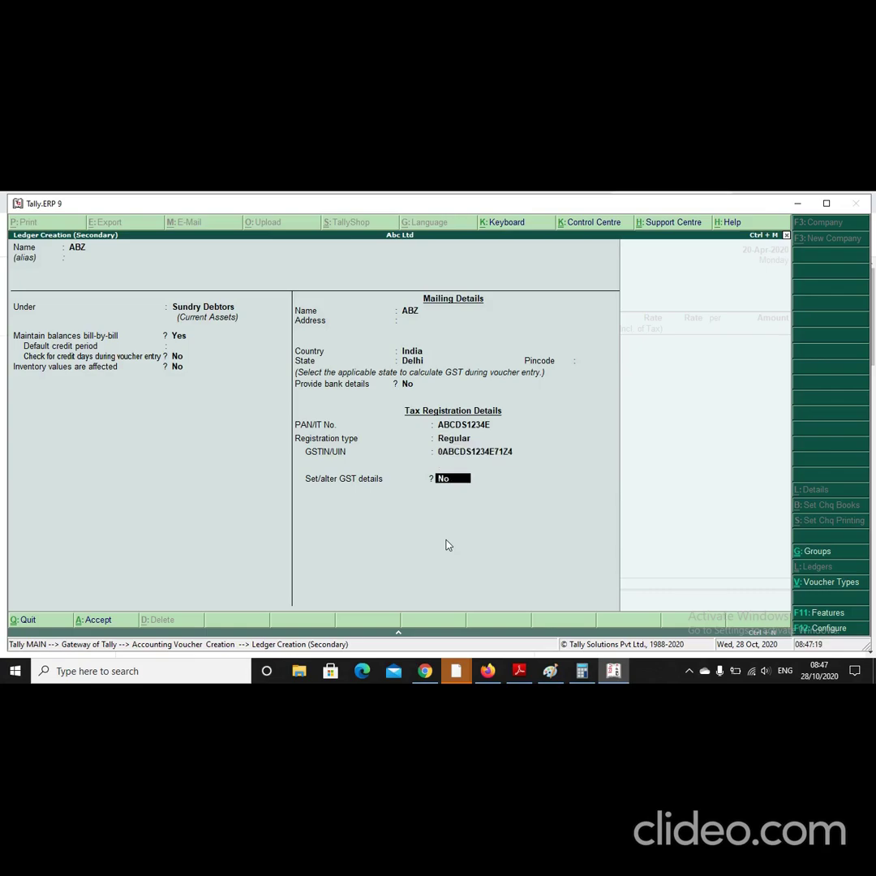
key(Return)
key(Return)
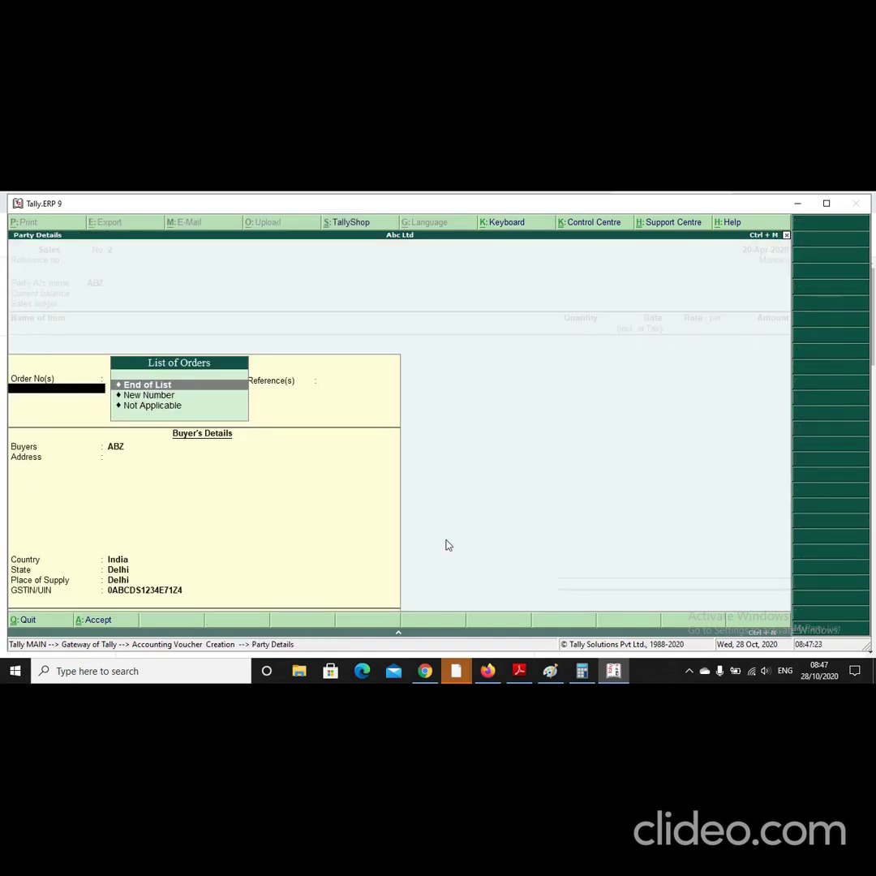
Step: Accept the party details and Sales ledger, pick MOBILE PHONE, and mark the order number Not Applicable
key(Return)
key(Return)
key(Return)
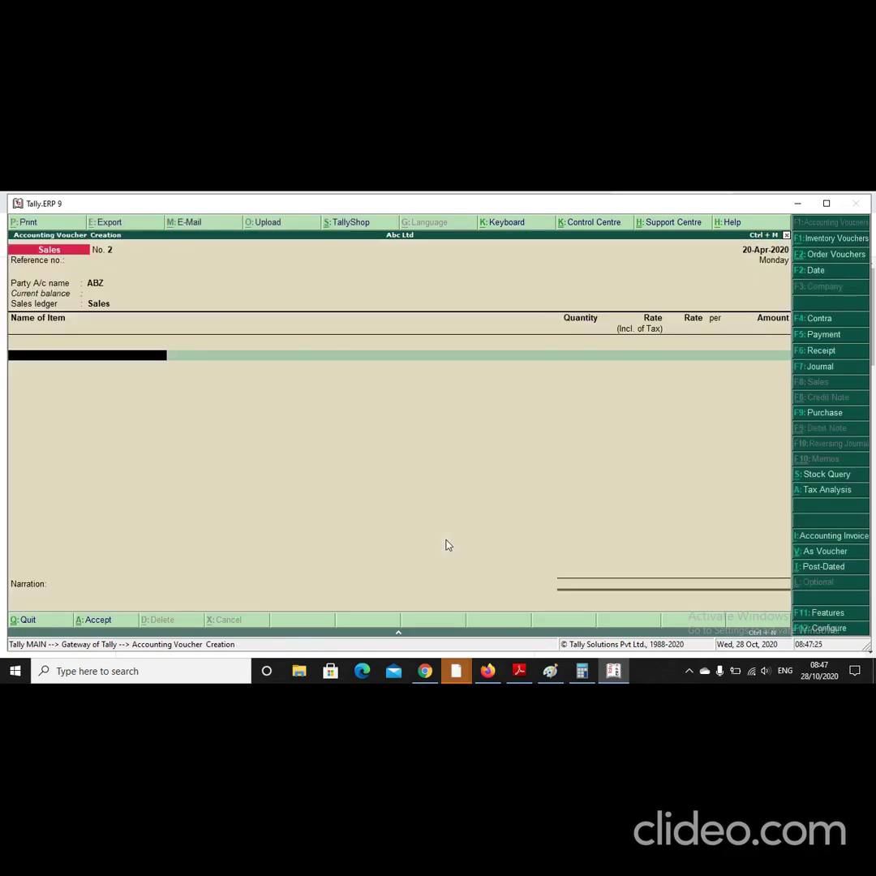
key(Return)
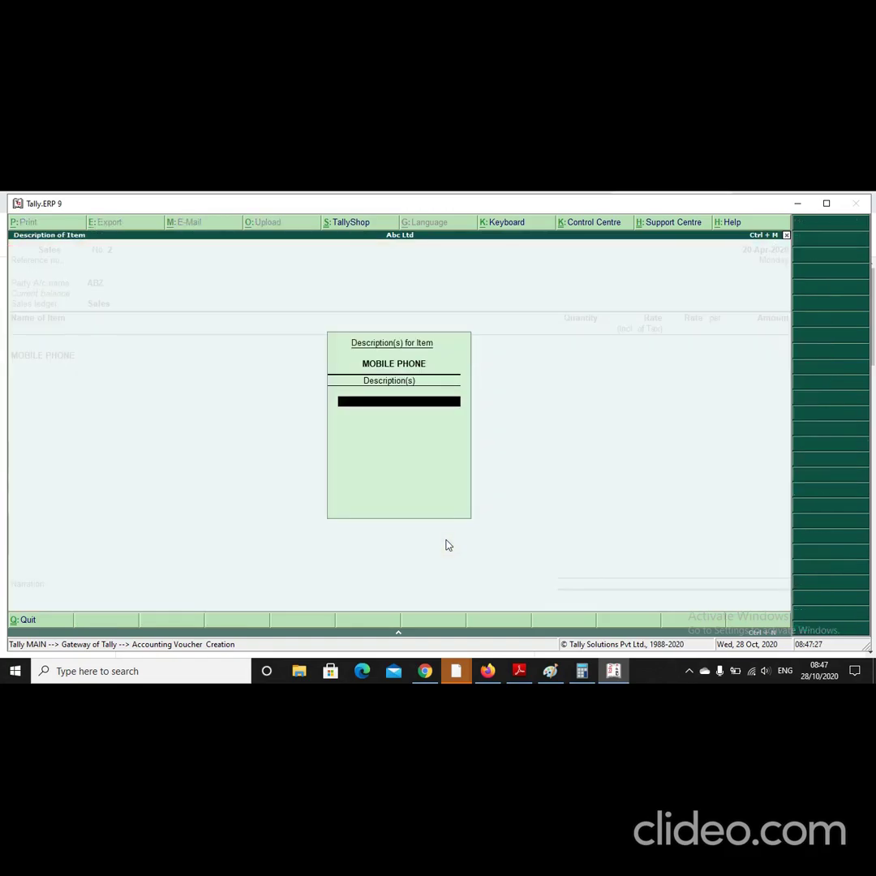
key(Return)
key(Down)
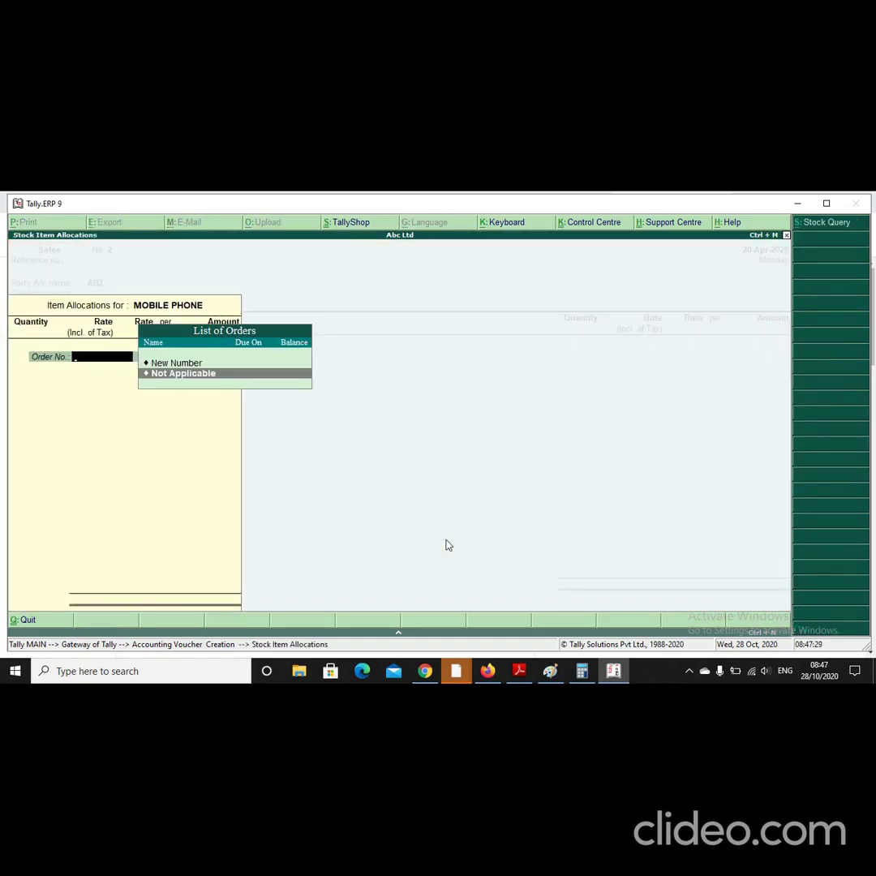
key(Return)
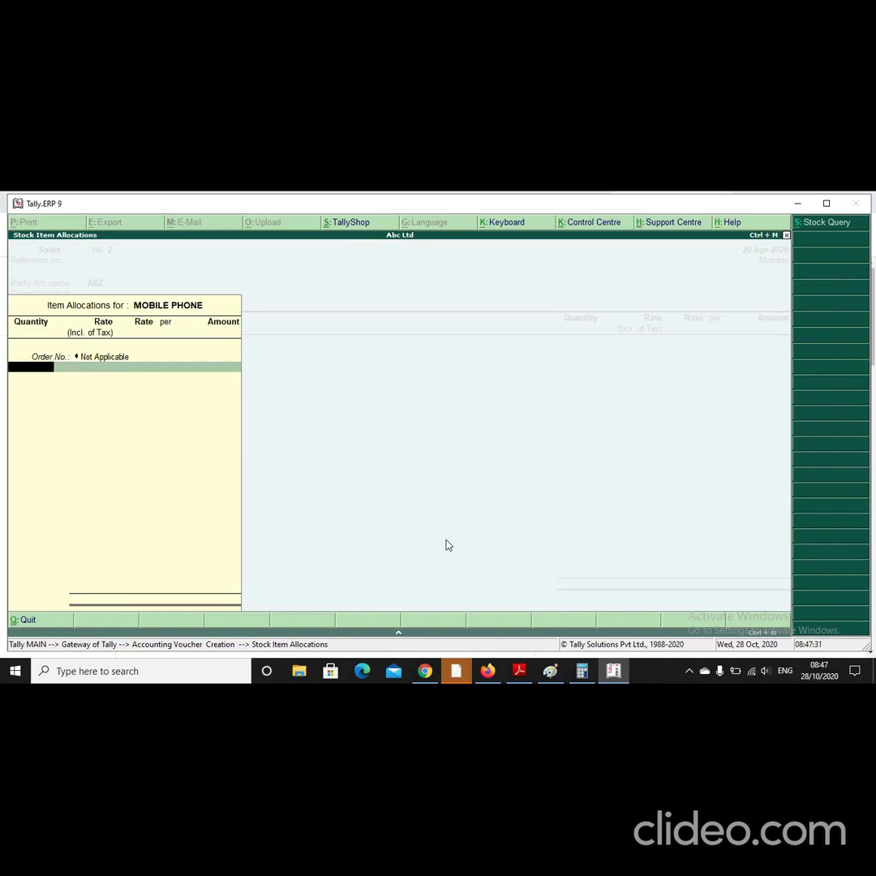
Step: Allocate 10 PCS of MOBILE PHONE at a rate of 1,800 for 18,000
text(10)
key(Return)
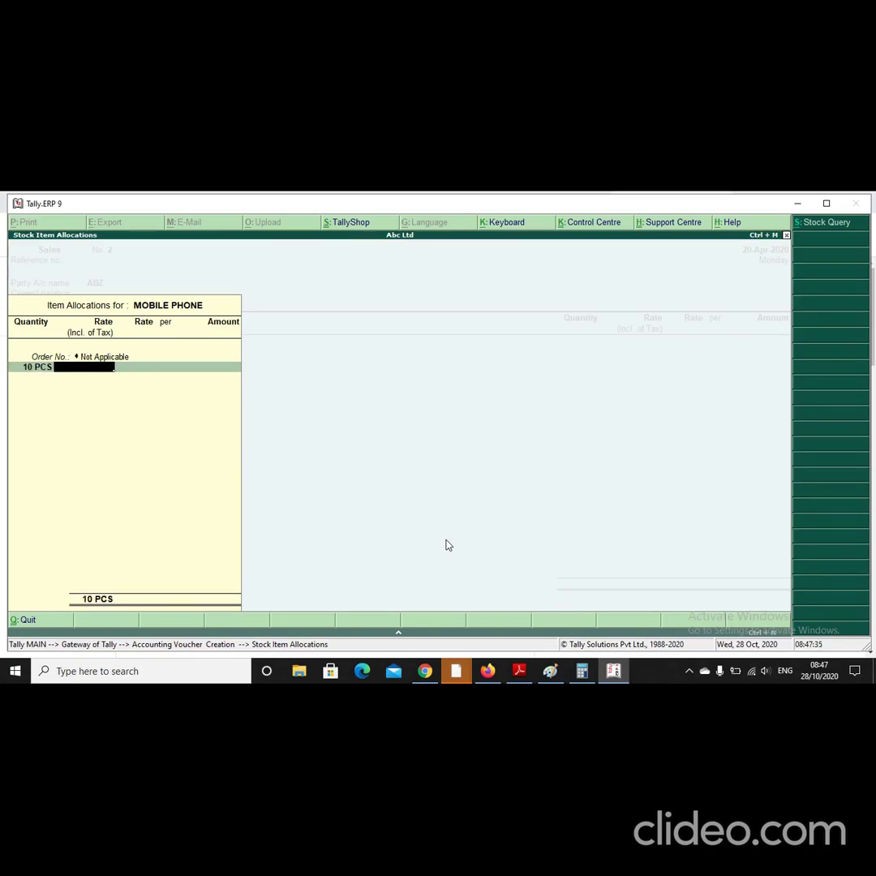
key(Return)
text(1800)
key(Return)
key(Return)
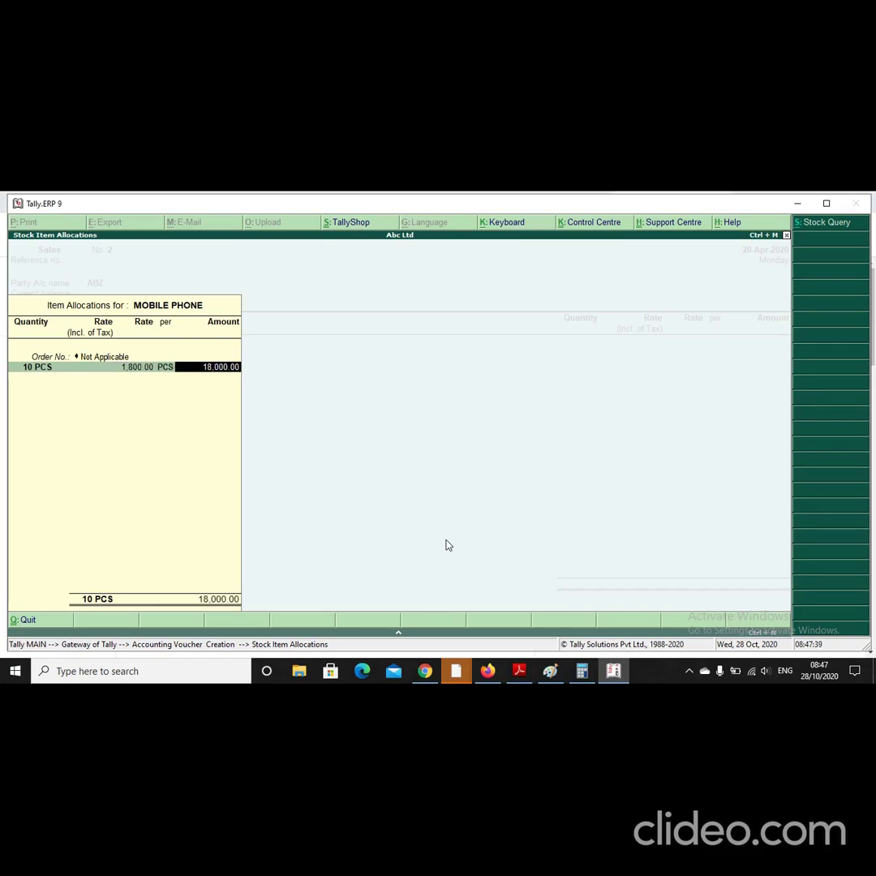
key(Return)
key(Return)
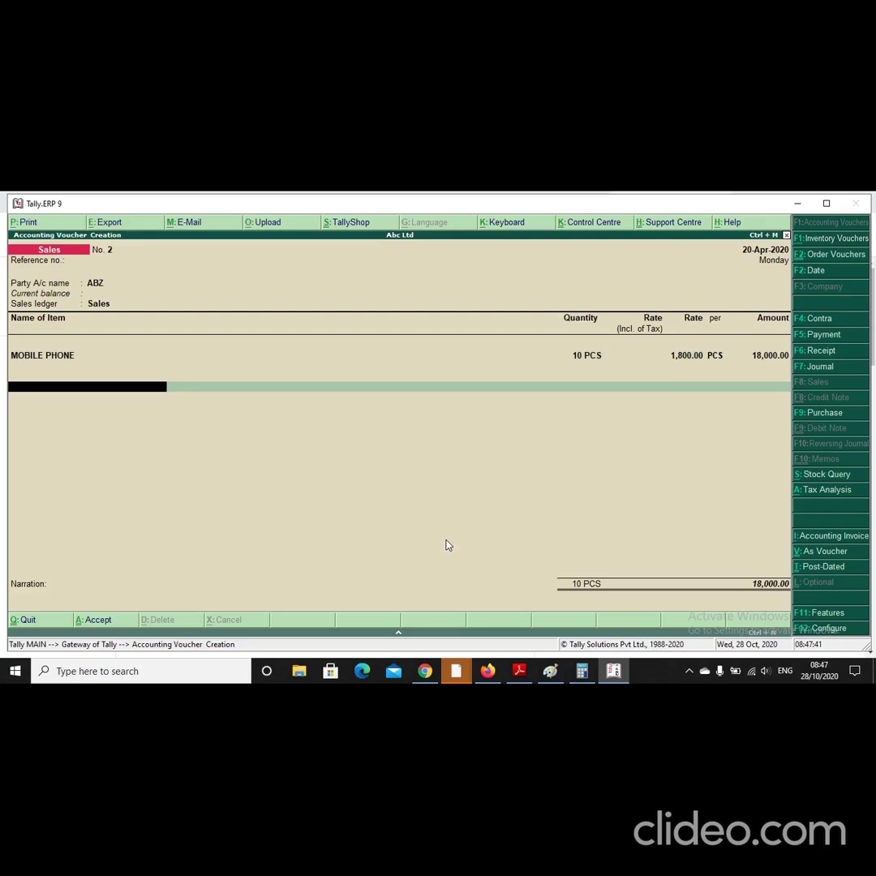
Step: Add the IGST ledger for 3,240 and save sales voucher No. 2 at 21,240
key(Return)
text(I)
key(Return)
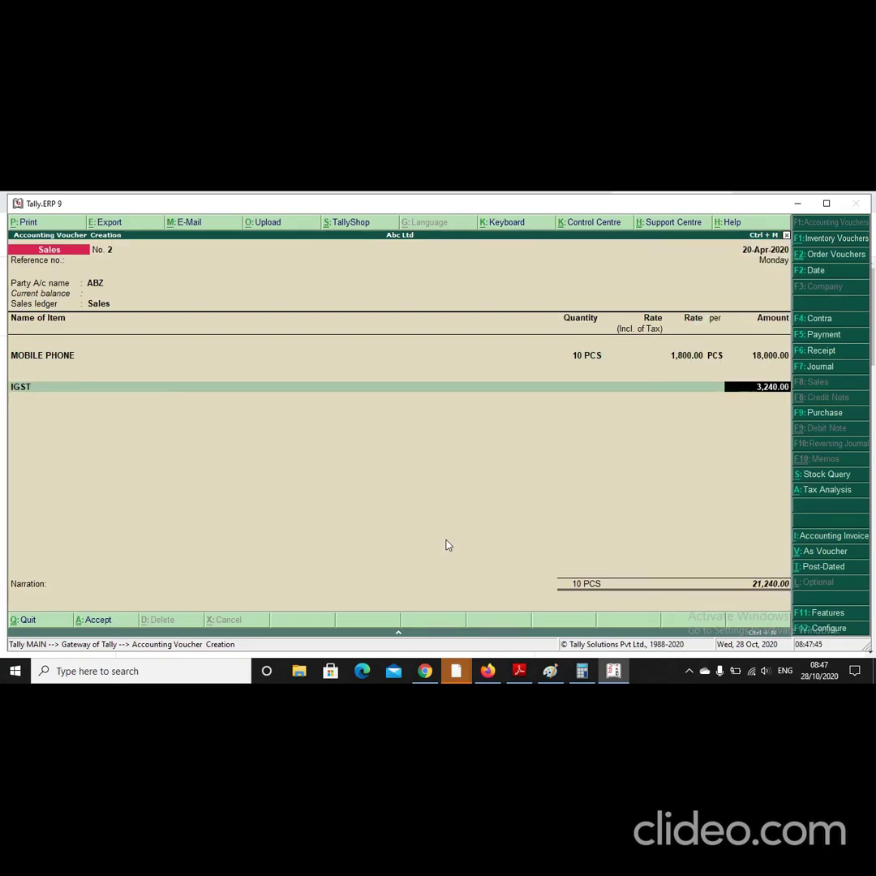
key(ctrl+a)
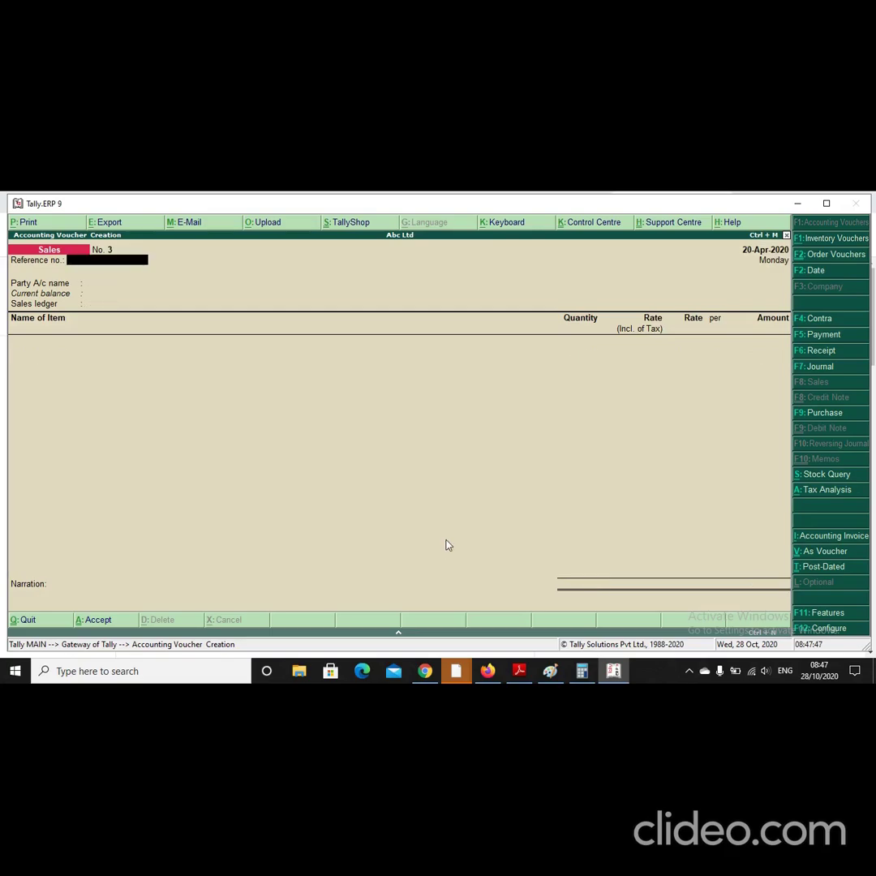
Step: Exit the blank voucher No. 3 to the Gateway of Tally and open the screen recorder from the hidden tray icons
key(Escape)
key(Escape)
key(Escape)
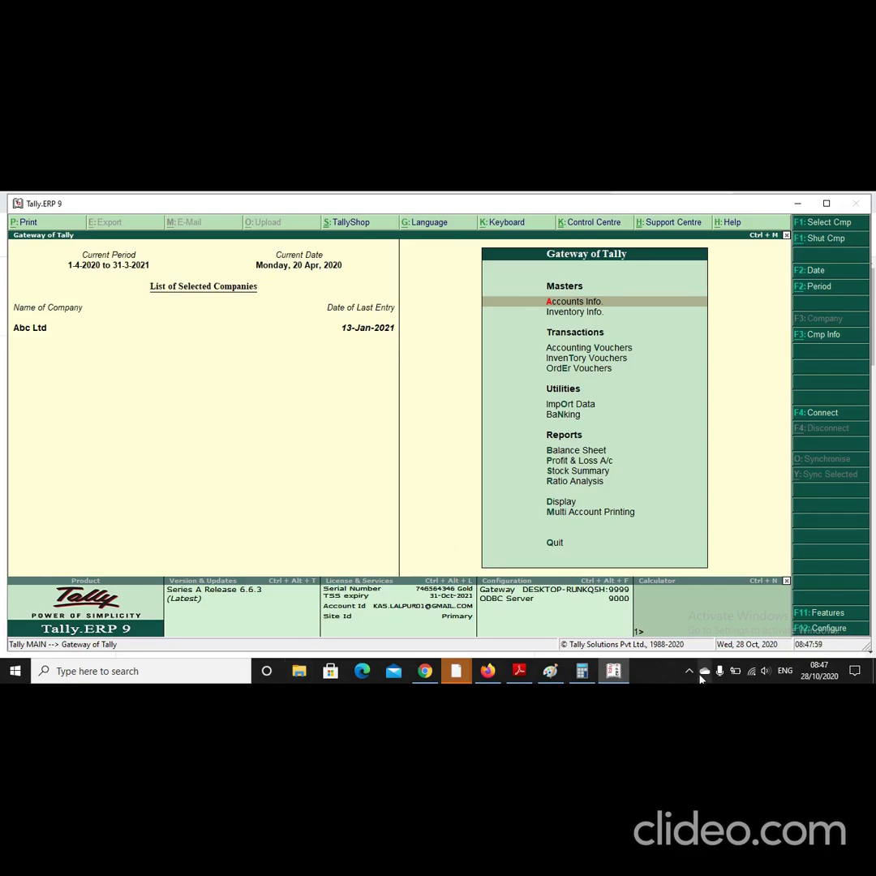
click(690, 671)
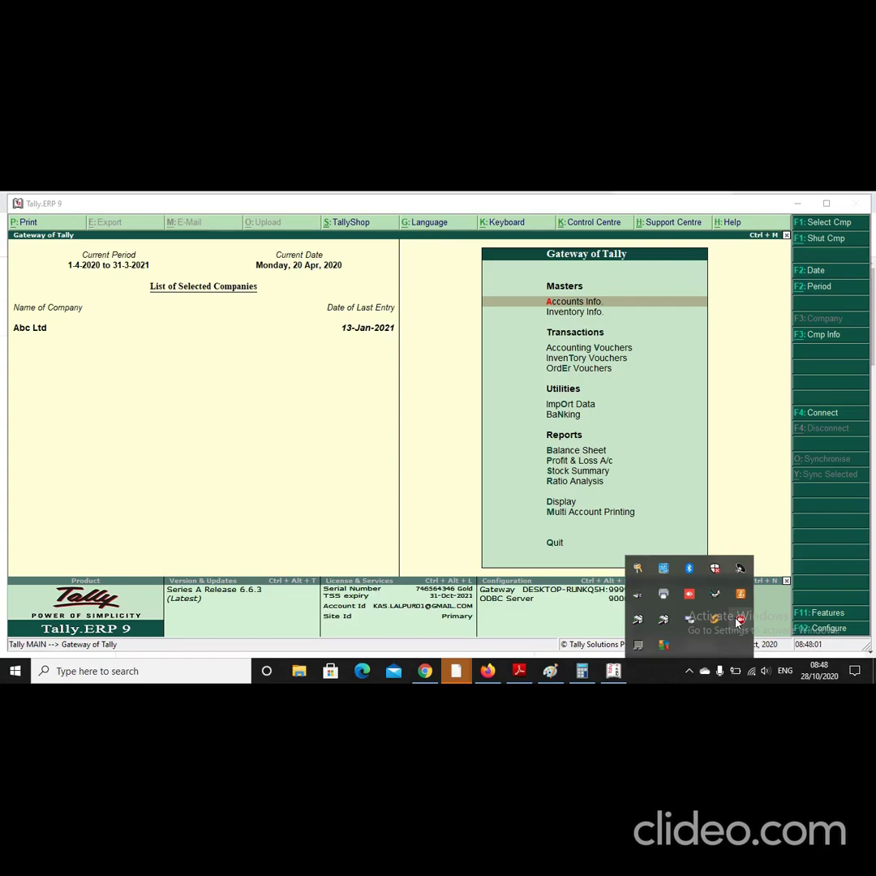
click(740, 620)
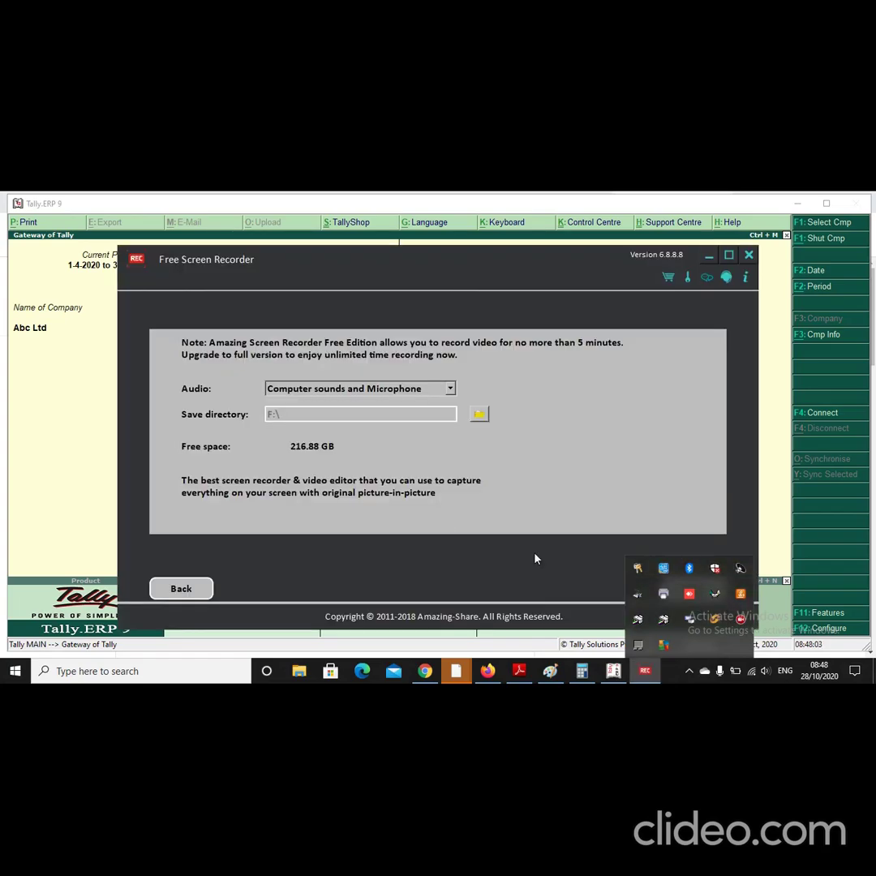